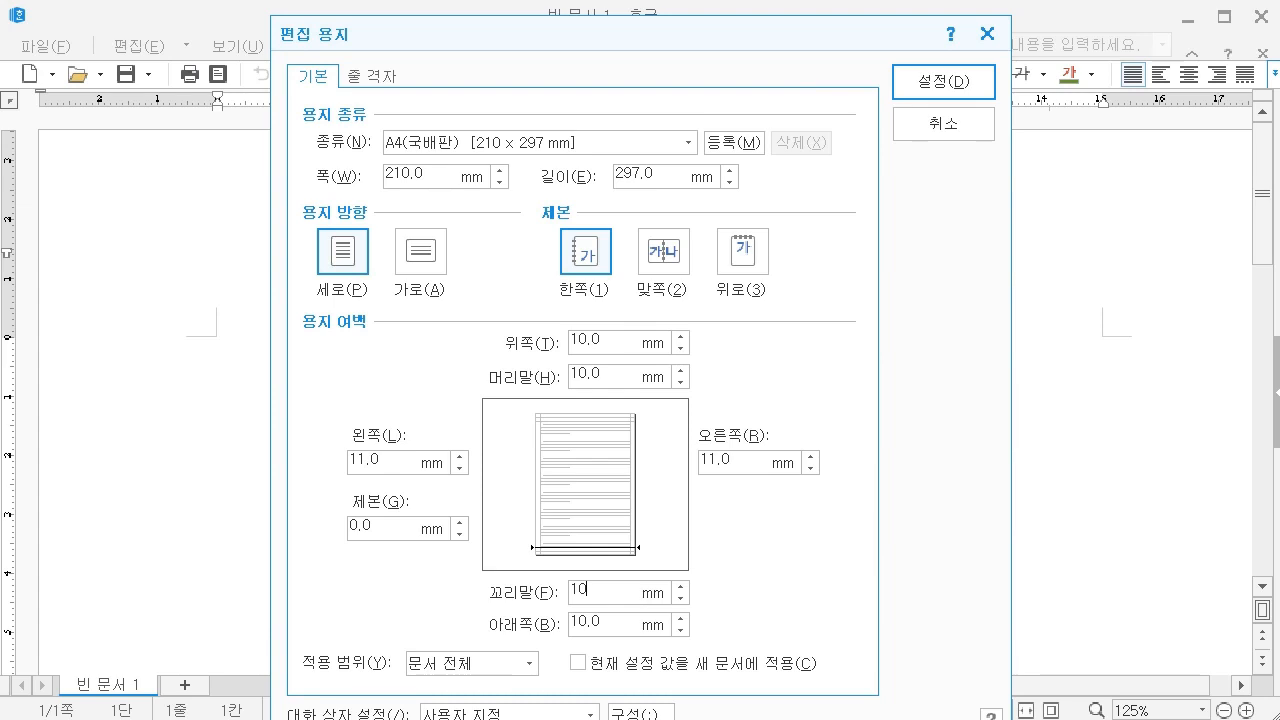
Apply the A4 page setup with the entered margins to the whole document.
key("Return")
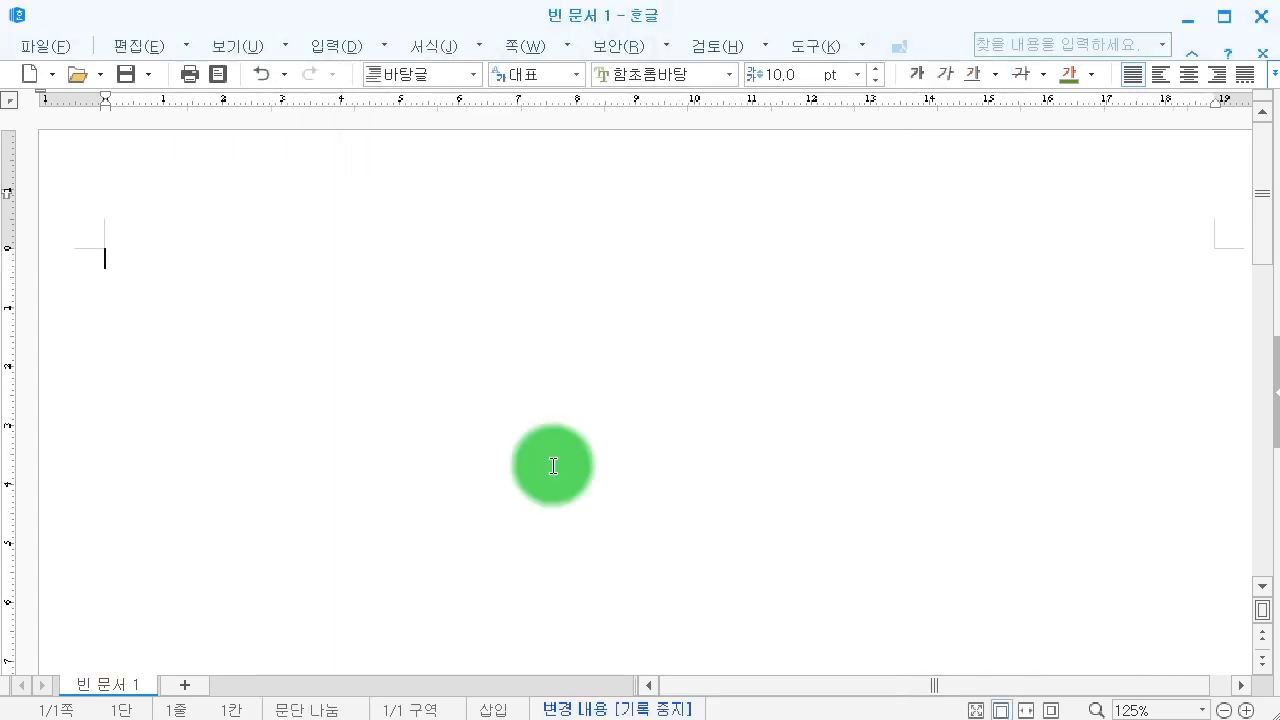
Save the document as "new12345678-1회" in the ITQ folder inside Documents.
left_click(126, 74)
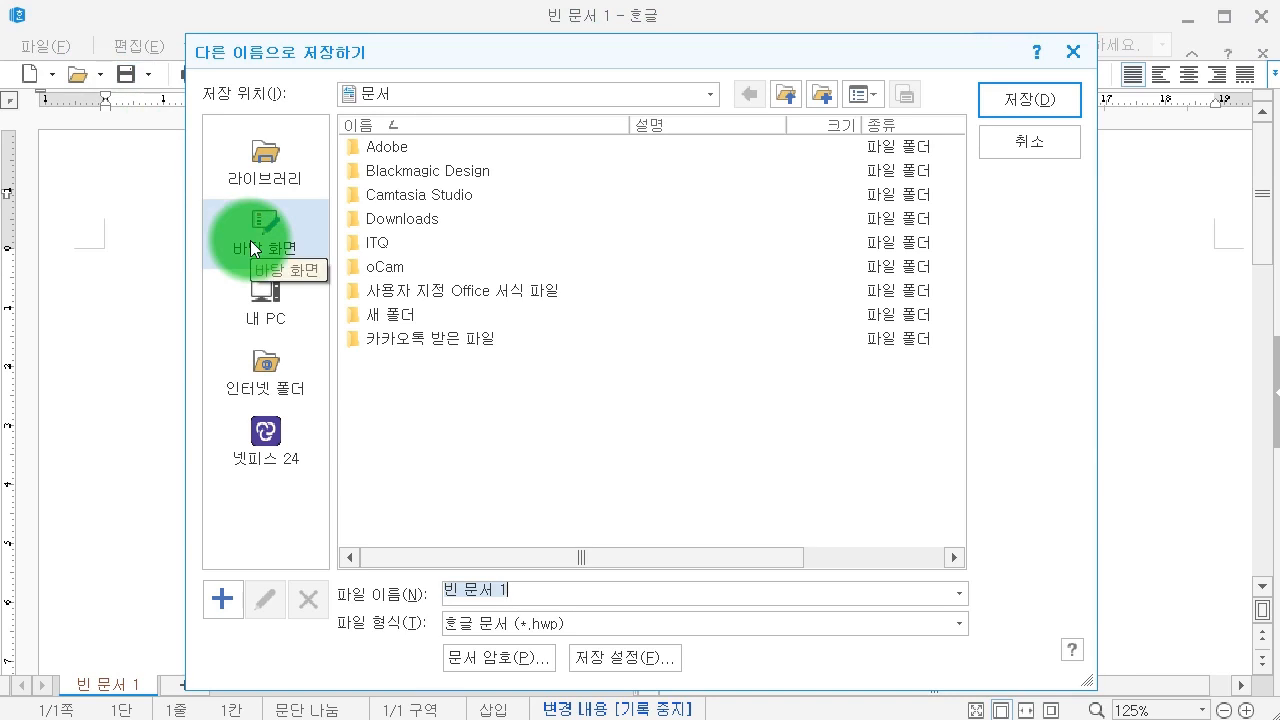
left_click(291, 272)
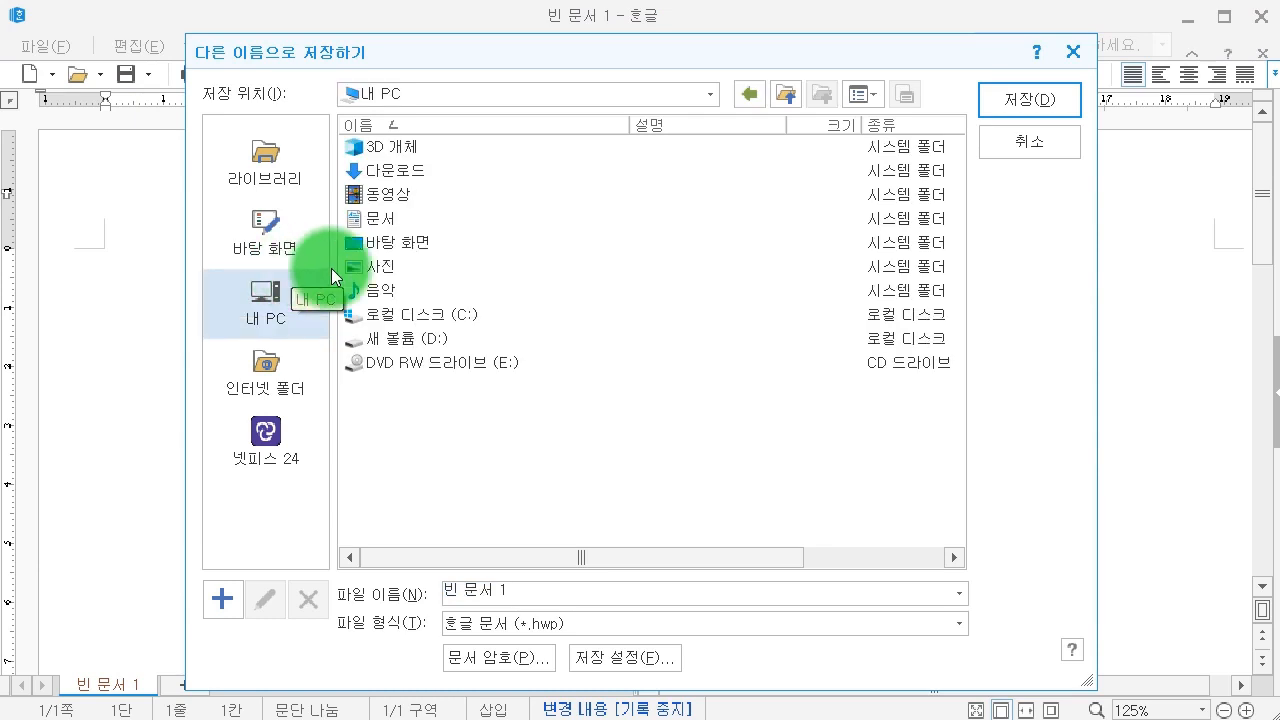
double_click(385, 218)
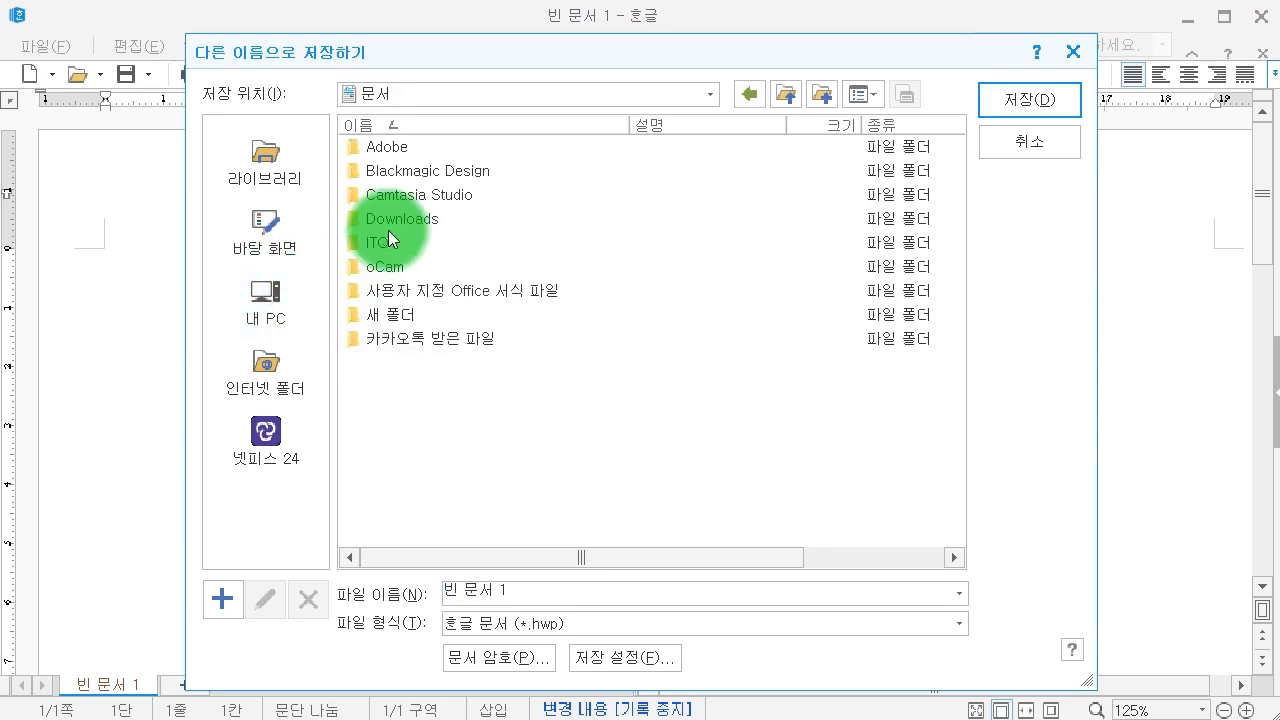
left_click(363, 244)
double_click(363, 244)
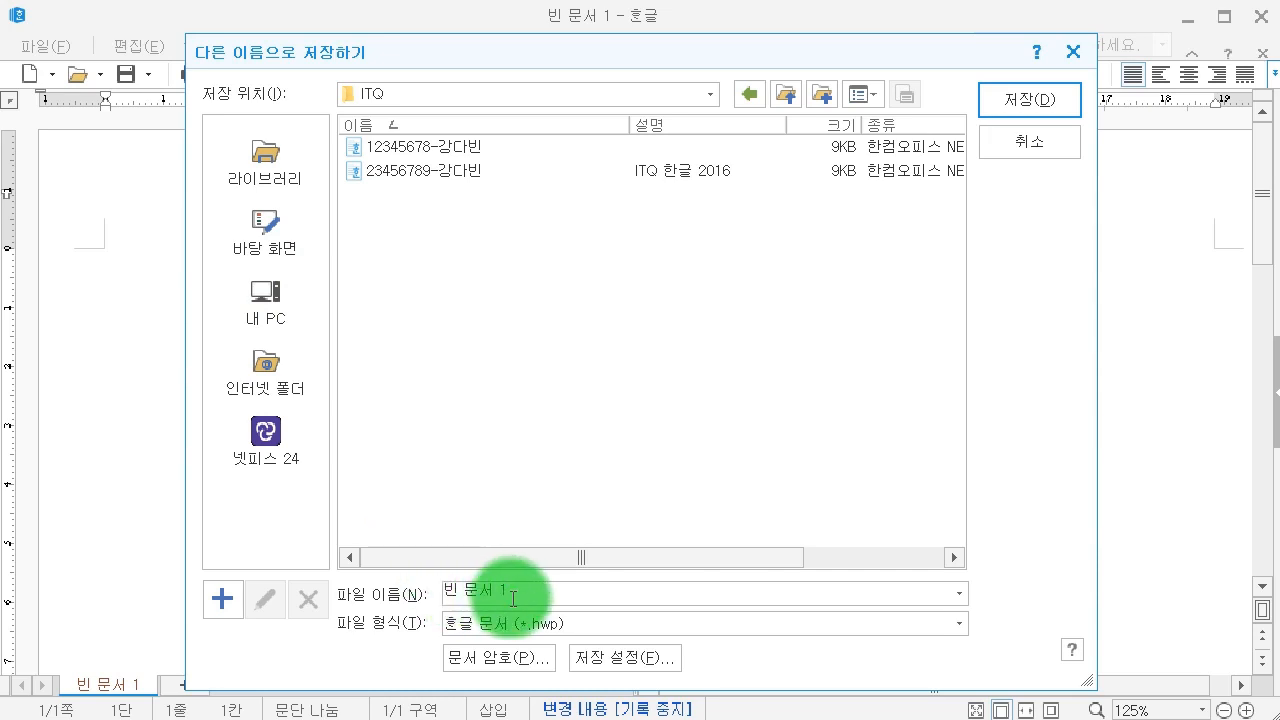
left_click_drag(513, 598, 350, 585)
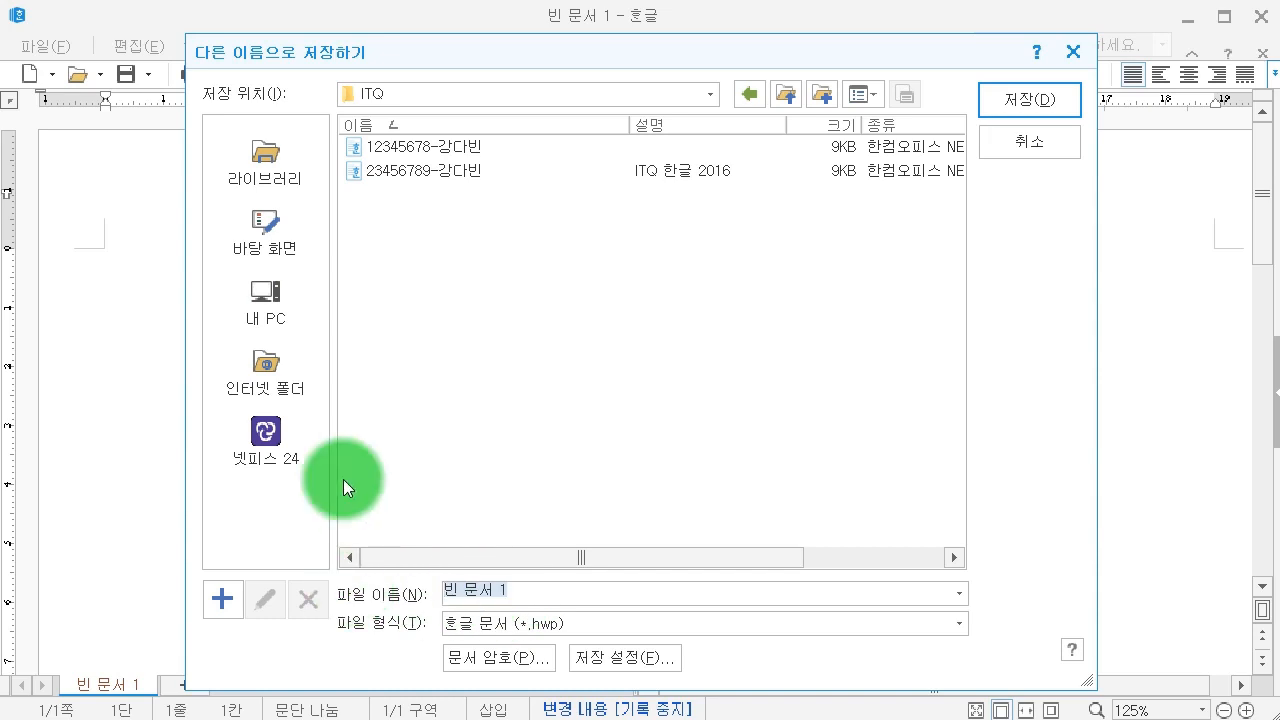
type("ne")
key("BackSpace")
key("BackSpace")
type("new12345")
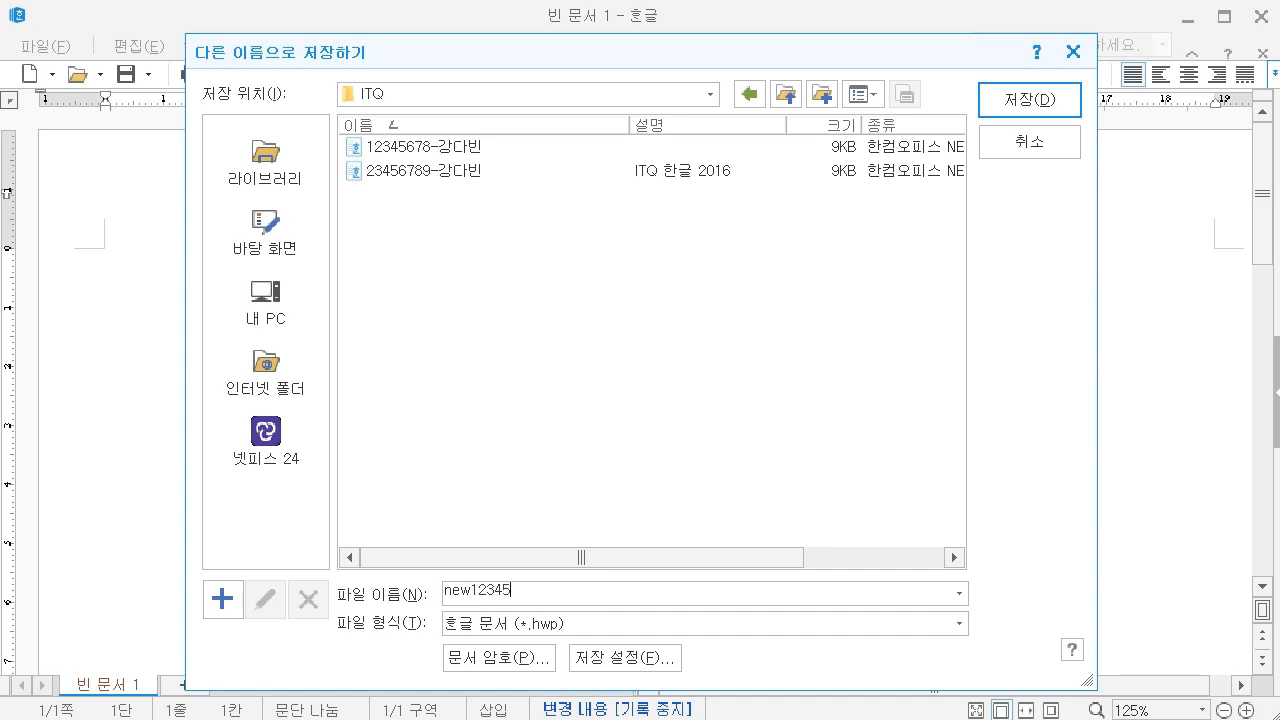
type("678-1회")
key("Return")
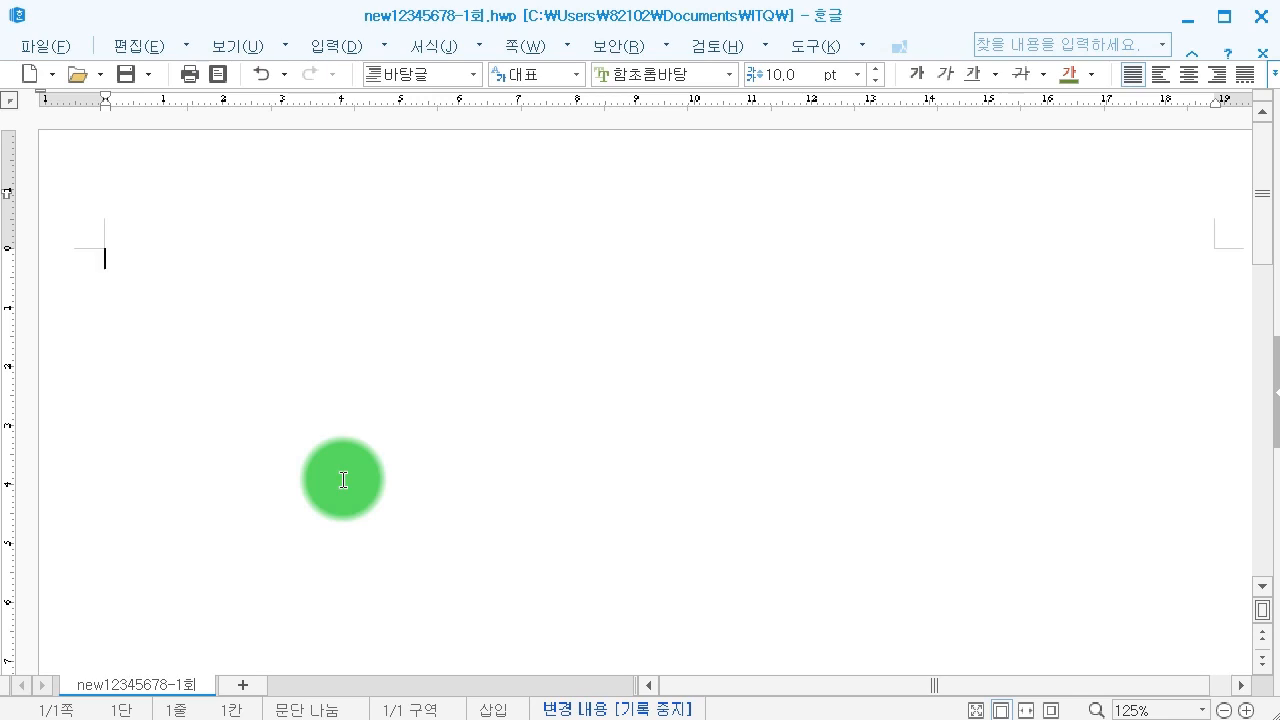
Enter the item numbers "1." and "2." on the first page, with three blank lines after each.
type("1.")
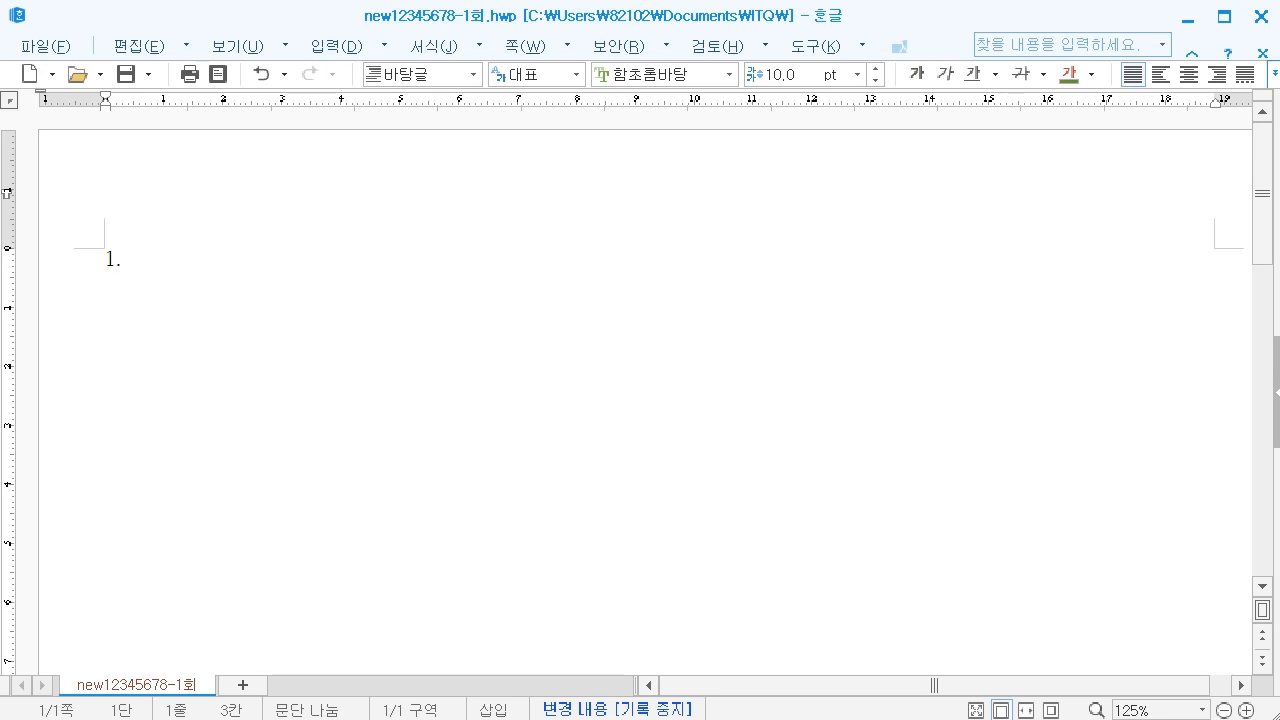
key("Return")
key("Return")
key("Return")
key("Return")
type("2.")
key("Return")
key("Return")
key("Return")
key("Return")
Insert a section break below item 2 to start a second page.
left_click(504, 56)
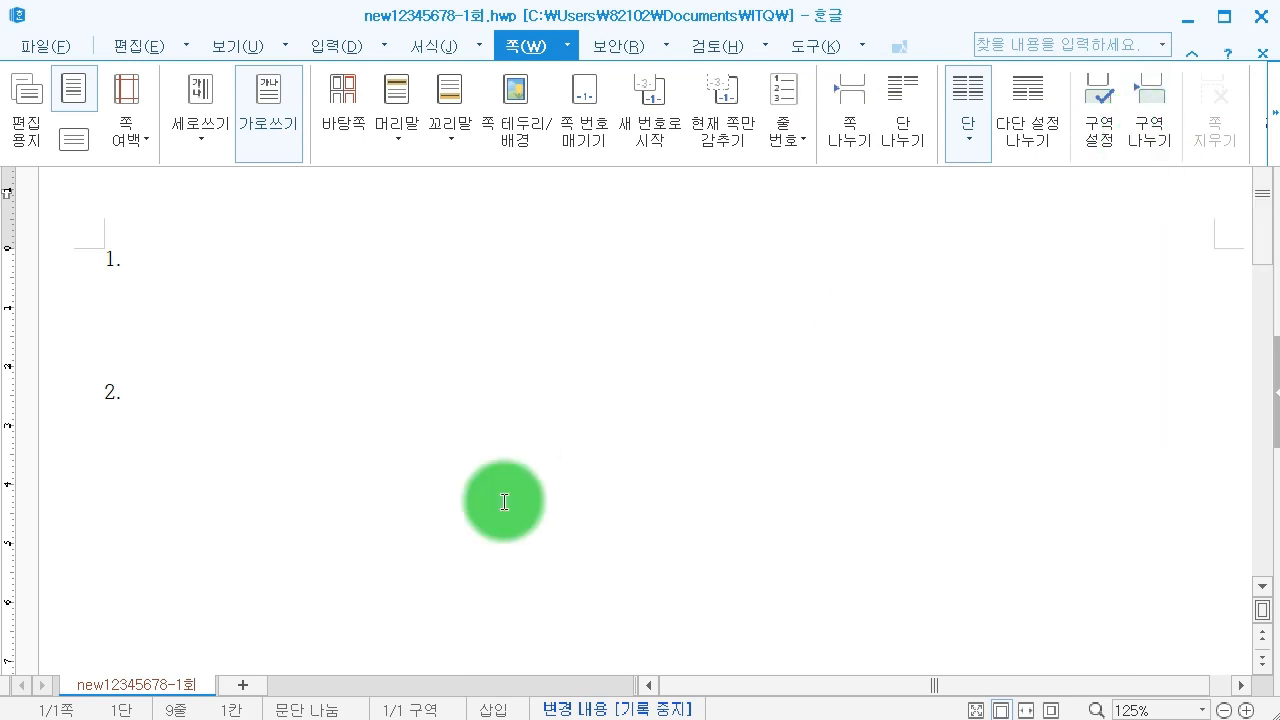
left_click(388, 574)
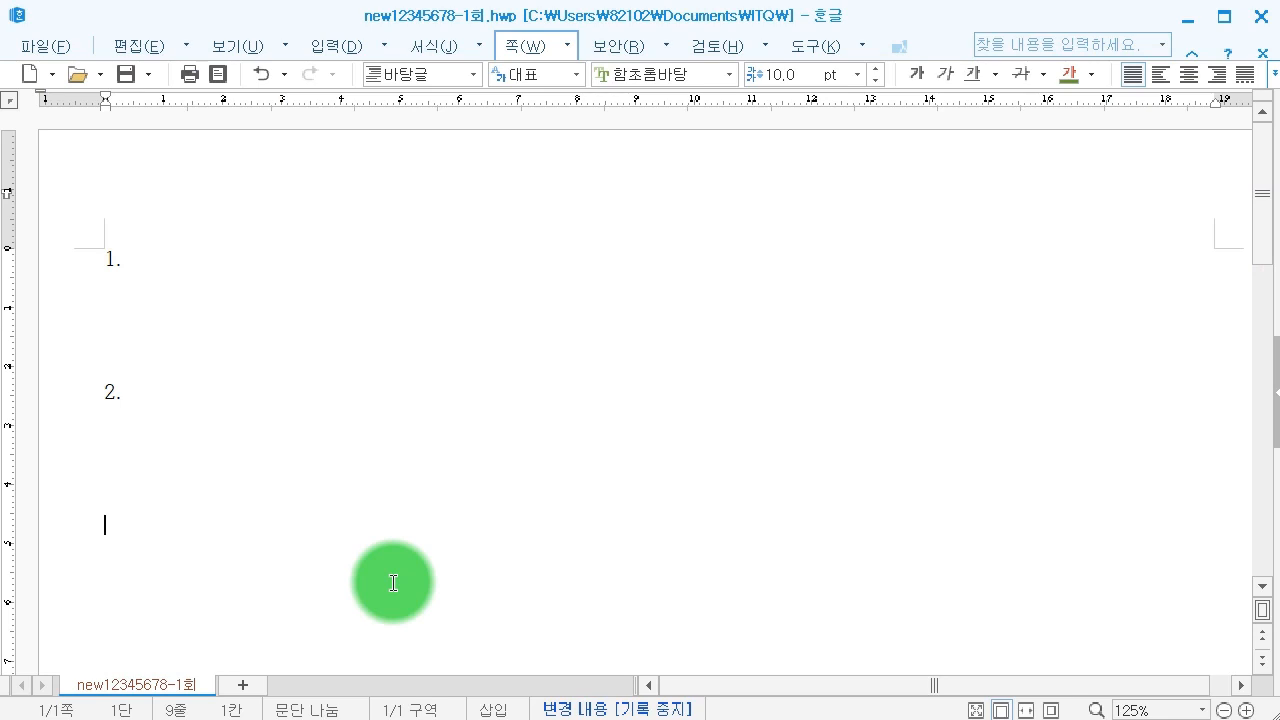
key("alt+shift+Return")
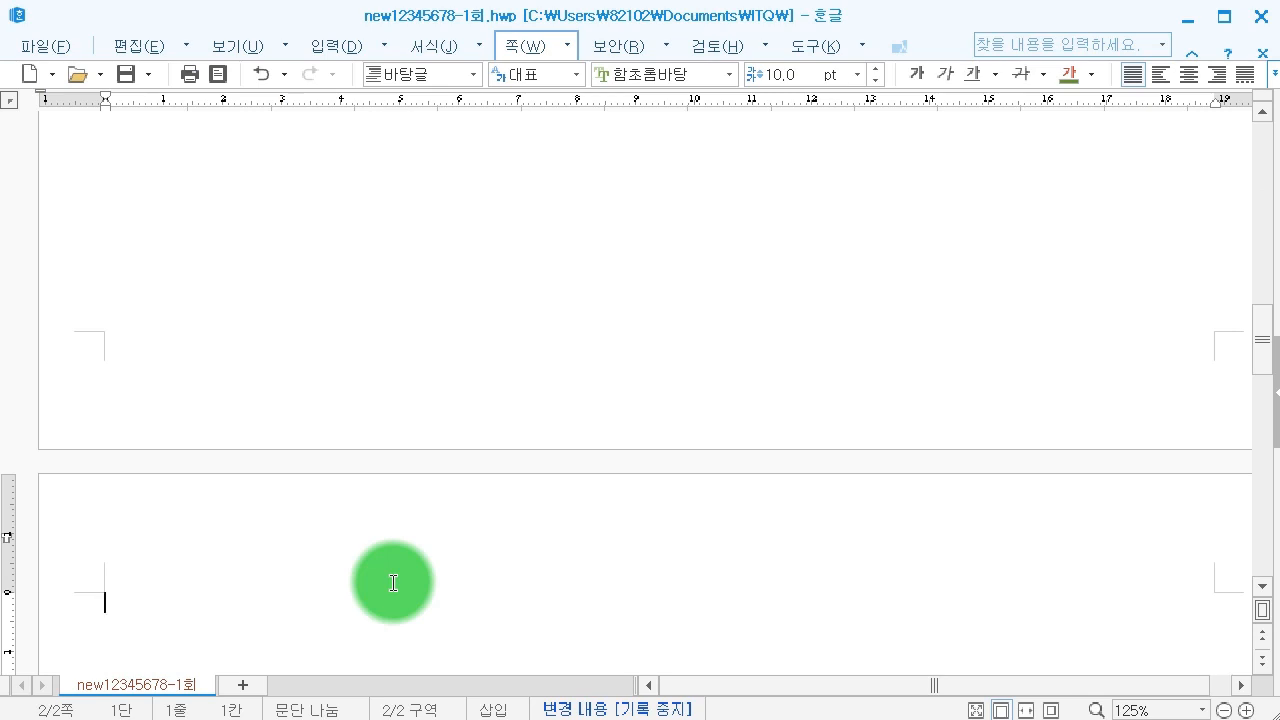
Enter "3." and "4." on the second page with two blank lines after each, and insert a section break below them.
type("3.")
key("Return")
key("Return")
key("Return")
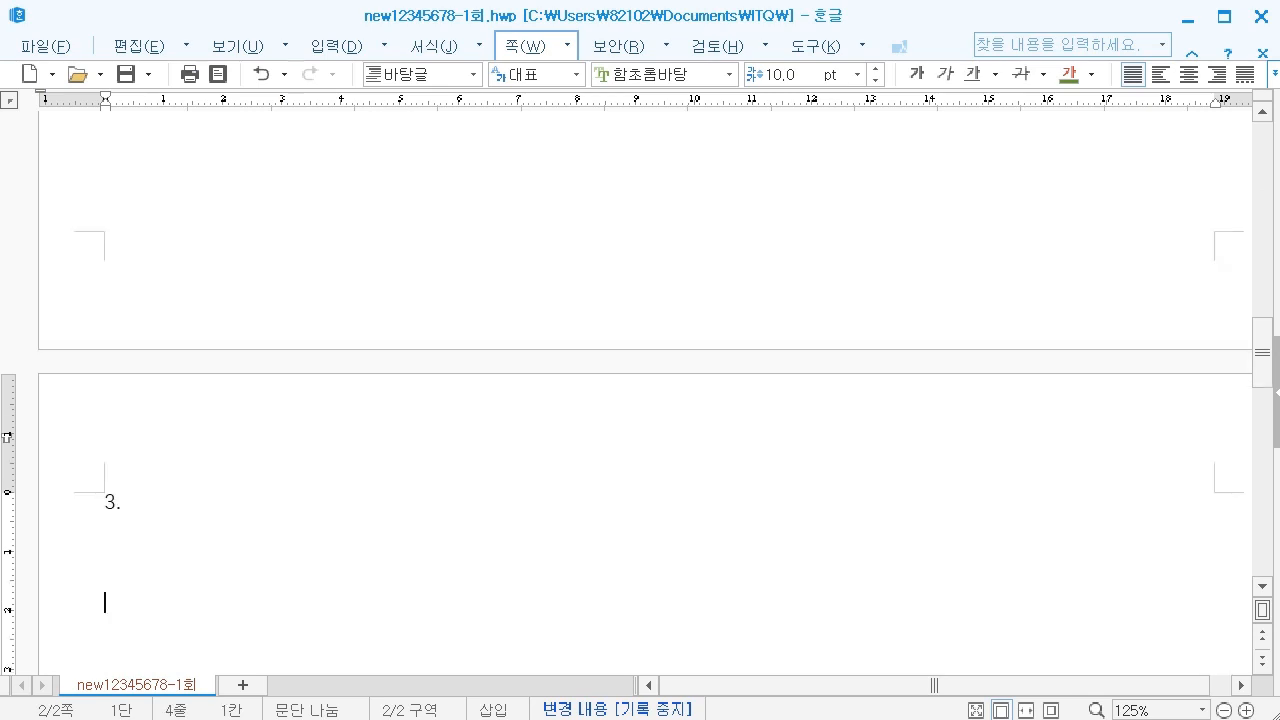
type("4.")
key("Return")
key("Return")
key("Return")
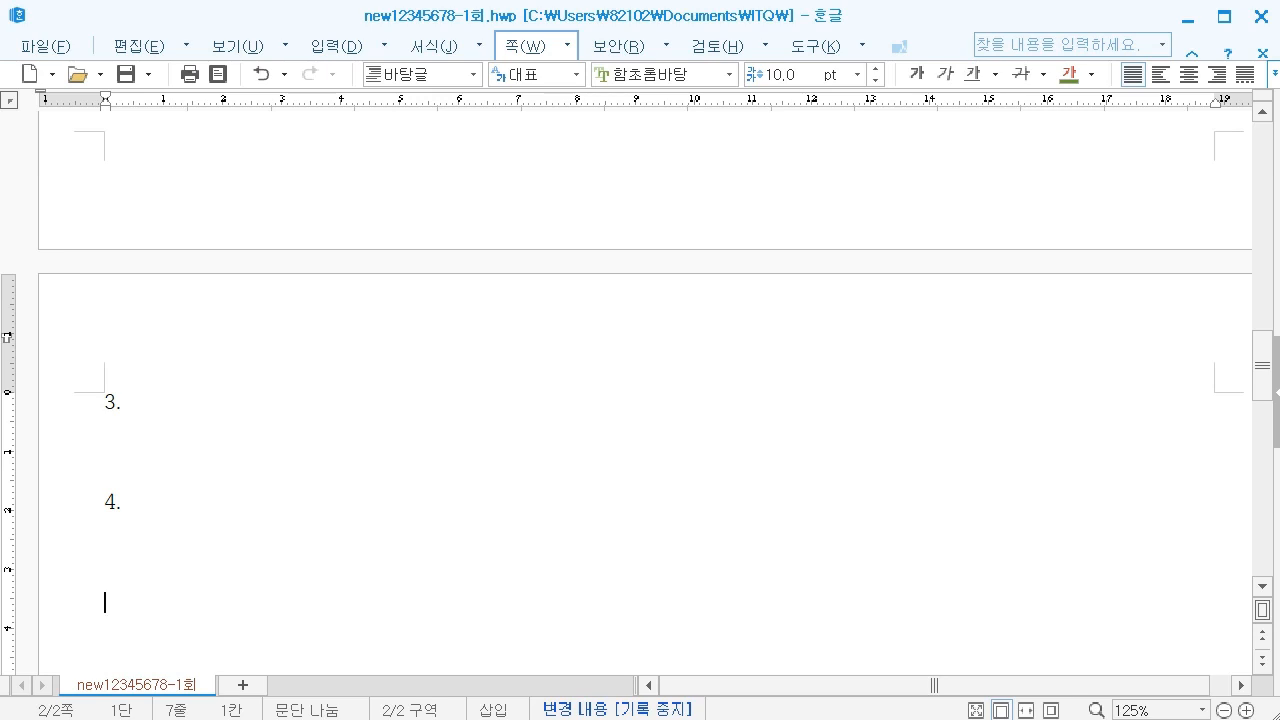
key("alt+shift+Return")
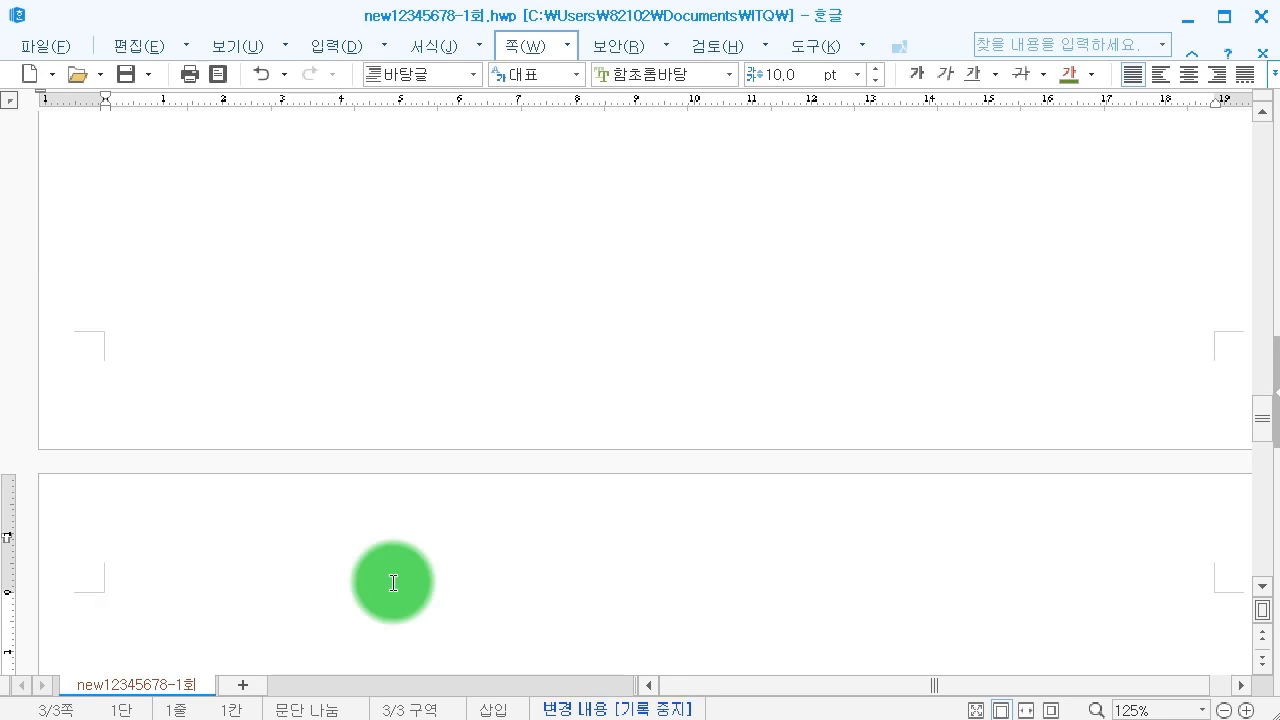
Under "1.", enter the English passage beginning "We are to hold this contest" and the Korean robot contest passage, and paste the style conditions image below.
scroll(320, 608, "up", 14)
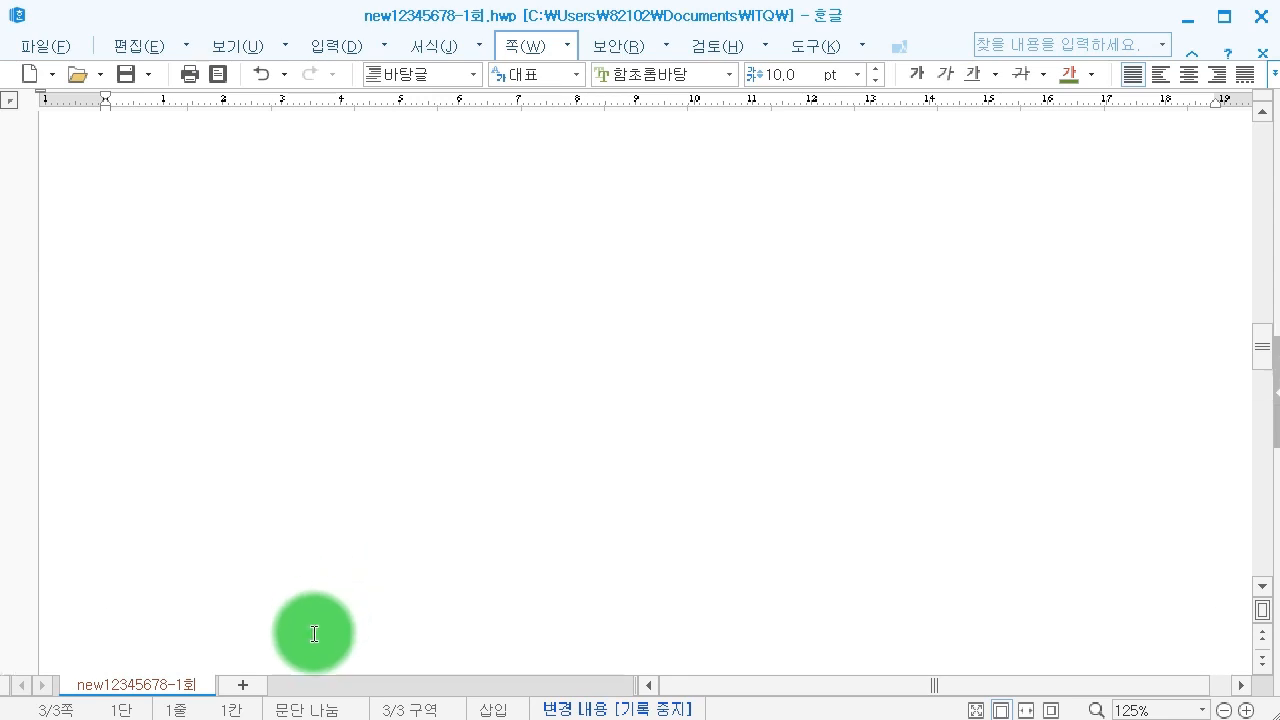
scroll(320, 610, "up", 10)
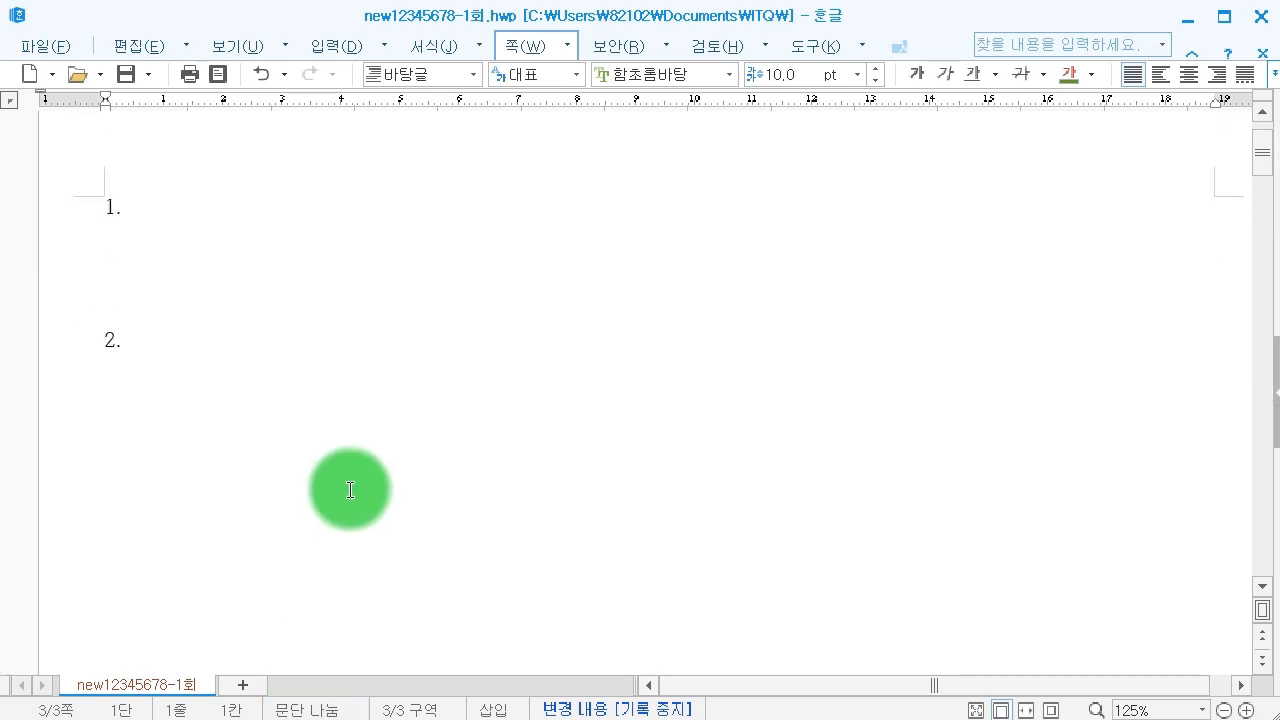
left_click(245, 290)
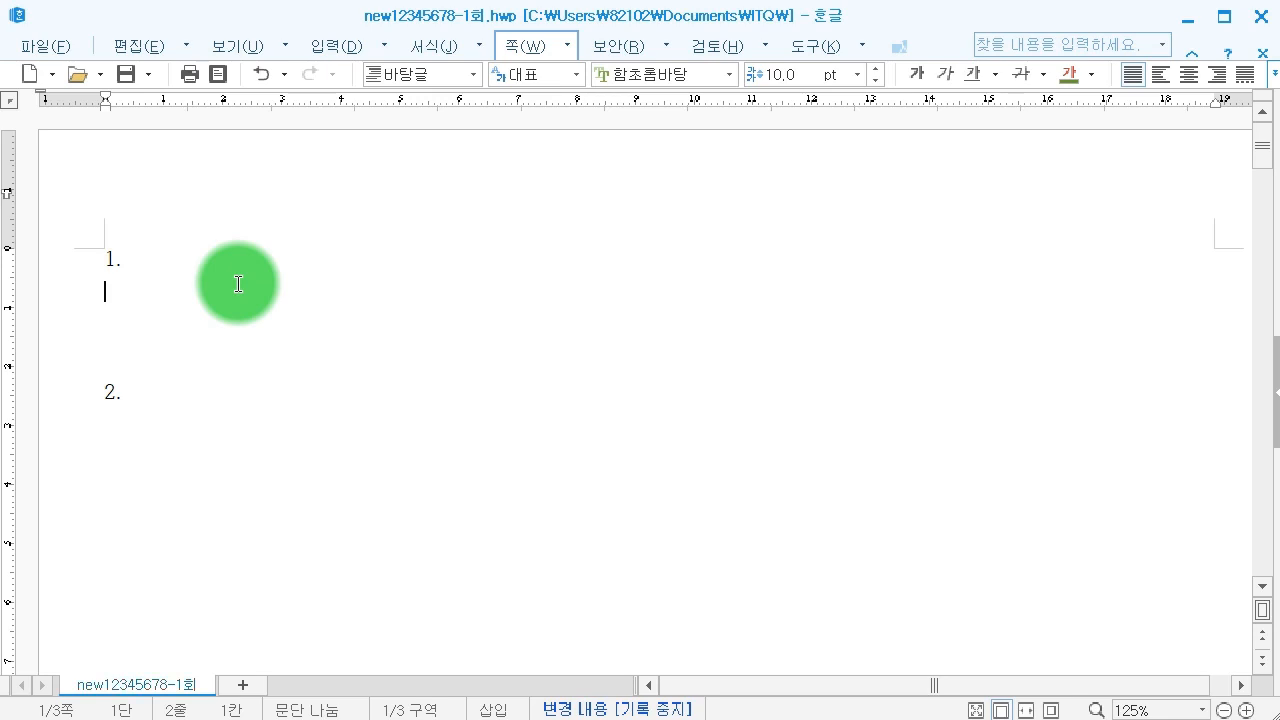
type("We are to hold this contest to breed talented individuals in science technologies and make it easy and convenient for everybody to use and handle them in everyday lives. 인간 생활의 새로운 패러다임을 열어갈 로봇 경연대회는 창의력을 개발하고 참가자 상호 간에 정보를 교환하며 지능 로봇의 시연과 전시회에 일반인이 직접 체험할 수 있는 기회를 제공합니다.")
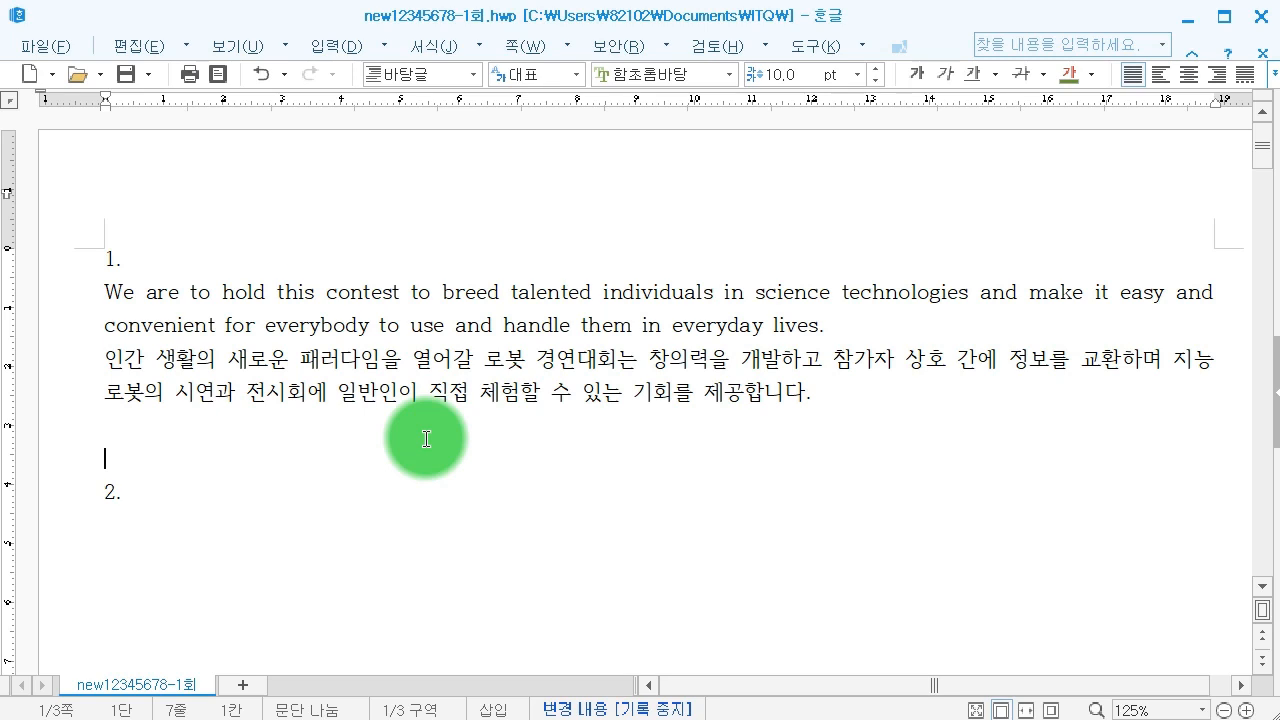
key("ctrl+v")
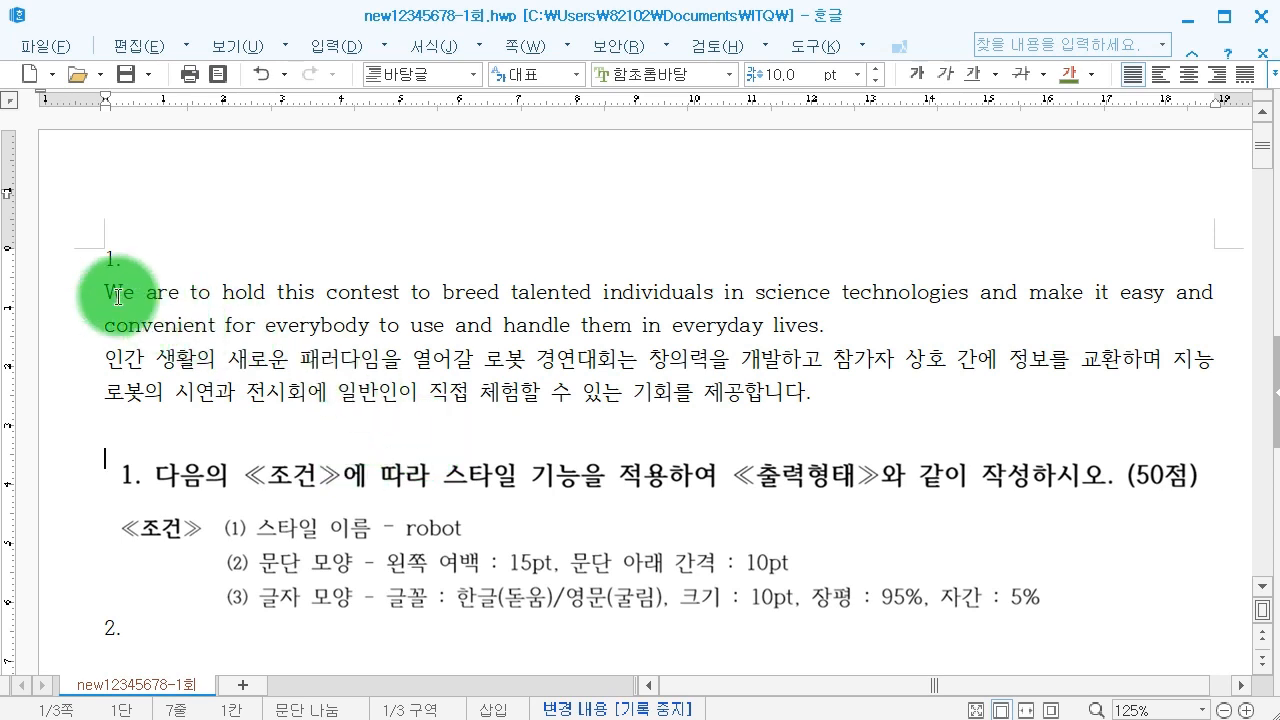
Select the English and Korean passages and start a new paragraph-type style named "robot" for them.
left_click_drag(104, 292, 819, 392)
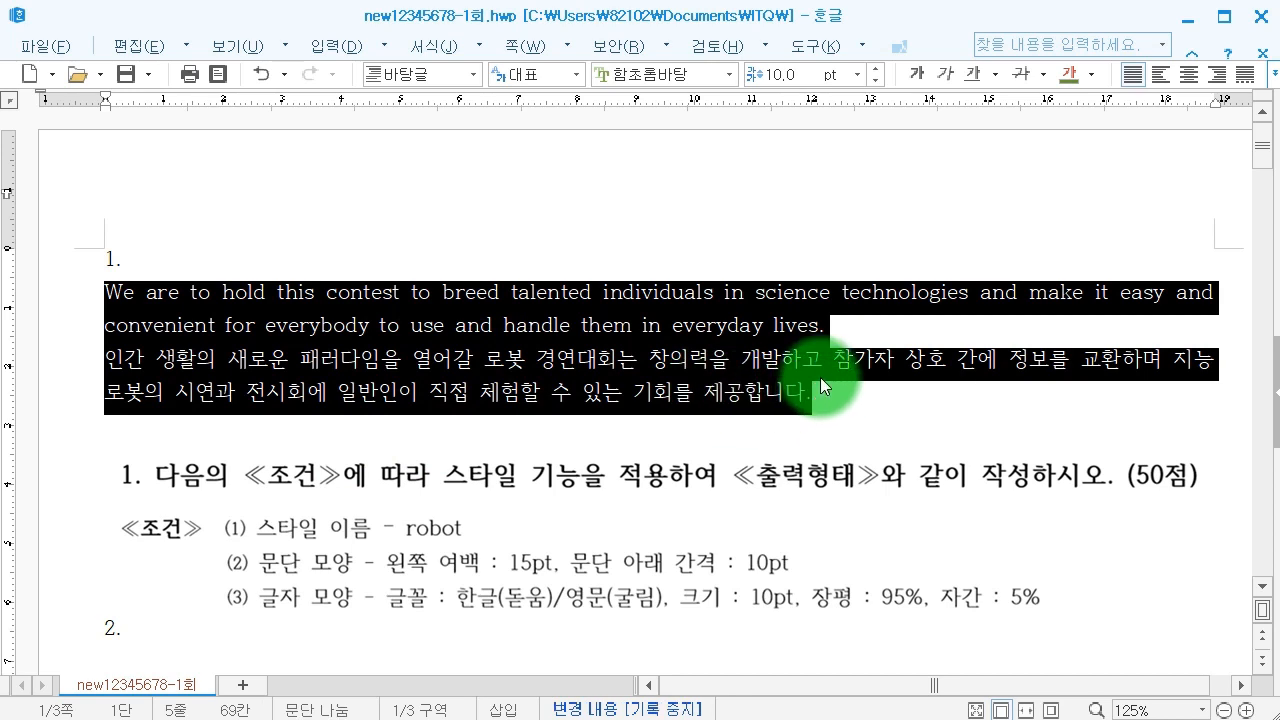
scroll(820, 377, "down", 3)
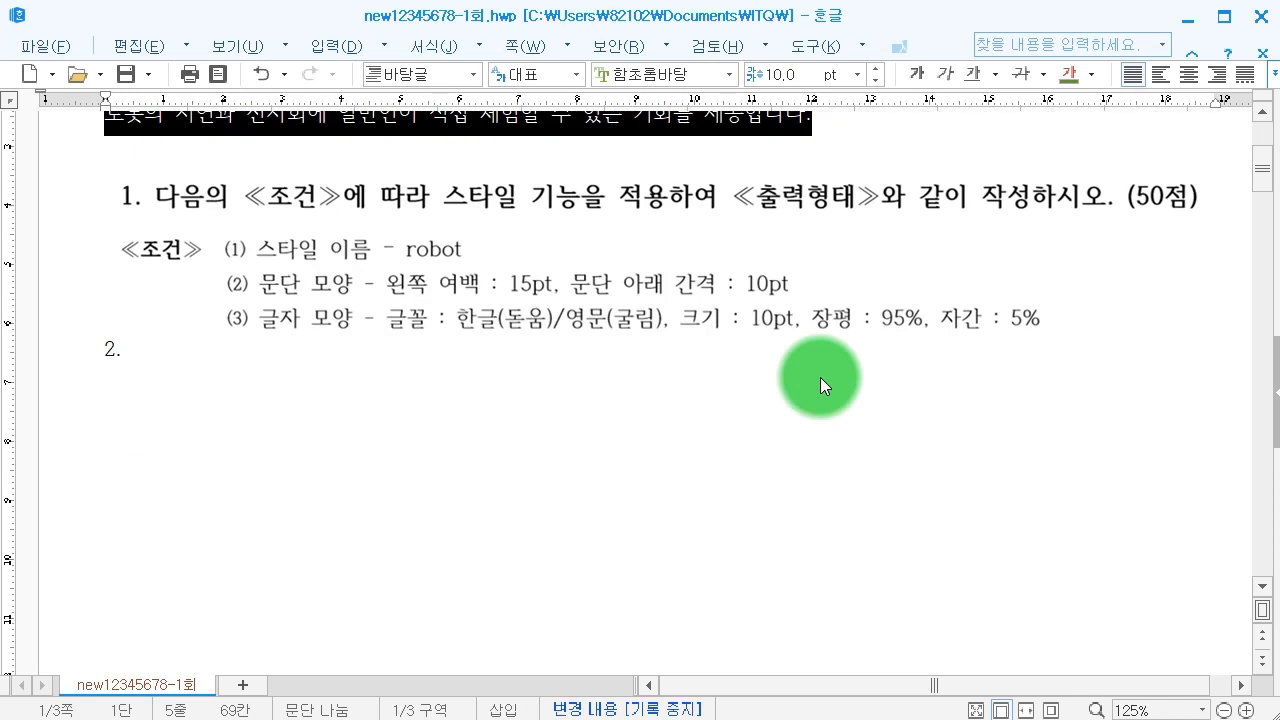
key("F6")
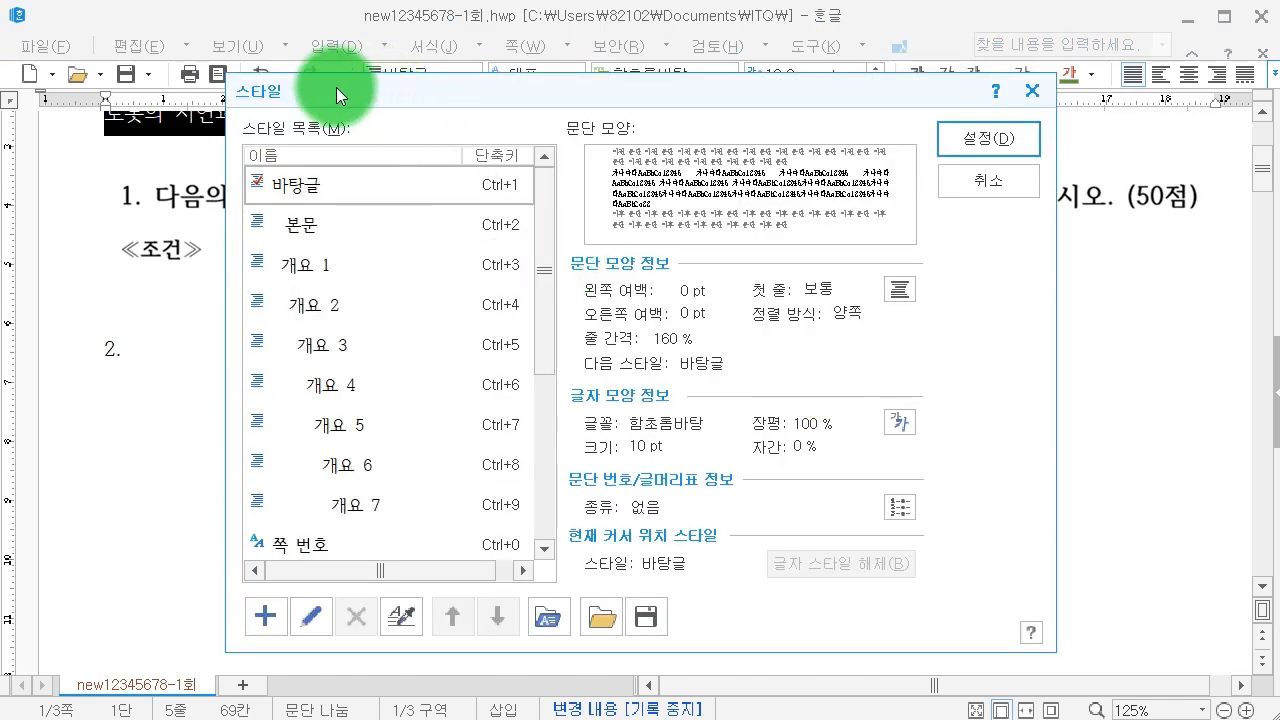
left_click_drag(248, 99, 1087, 103)
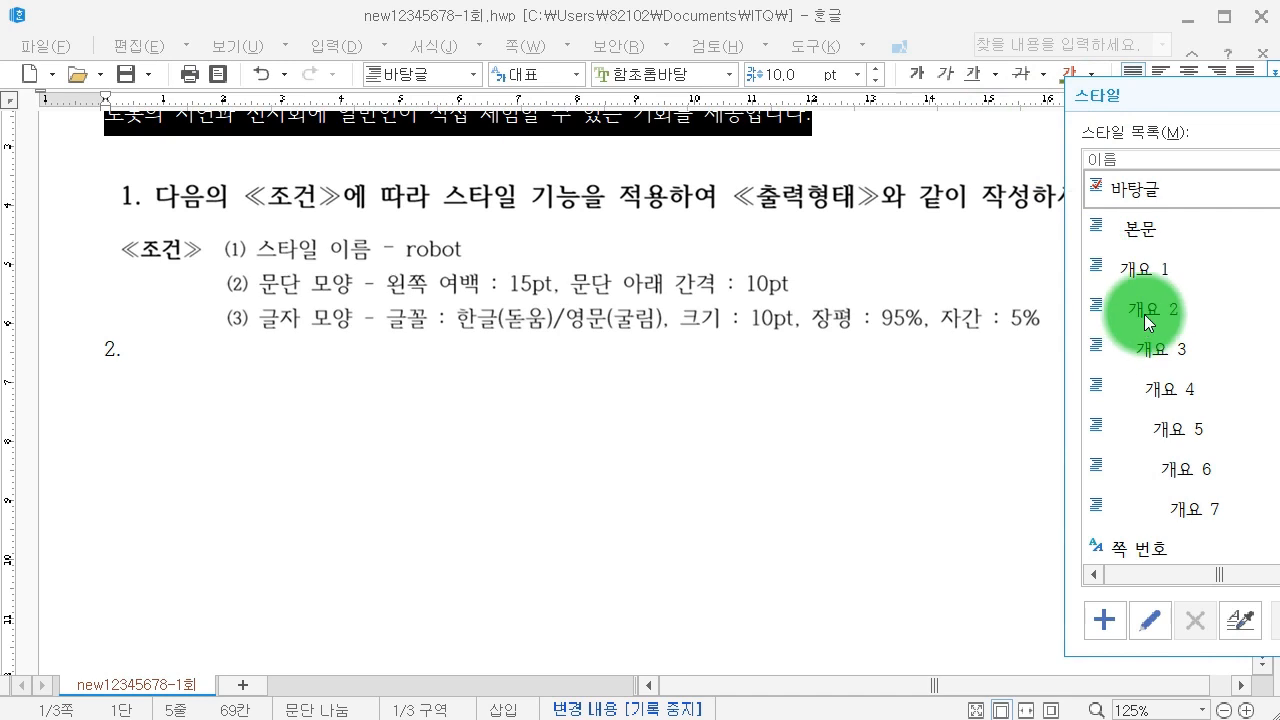
left_click(1105, 620)
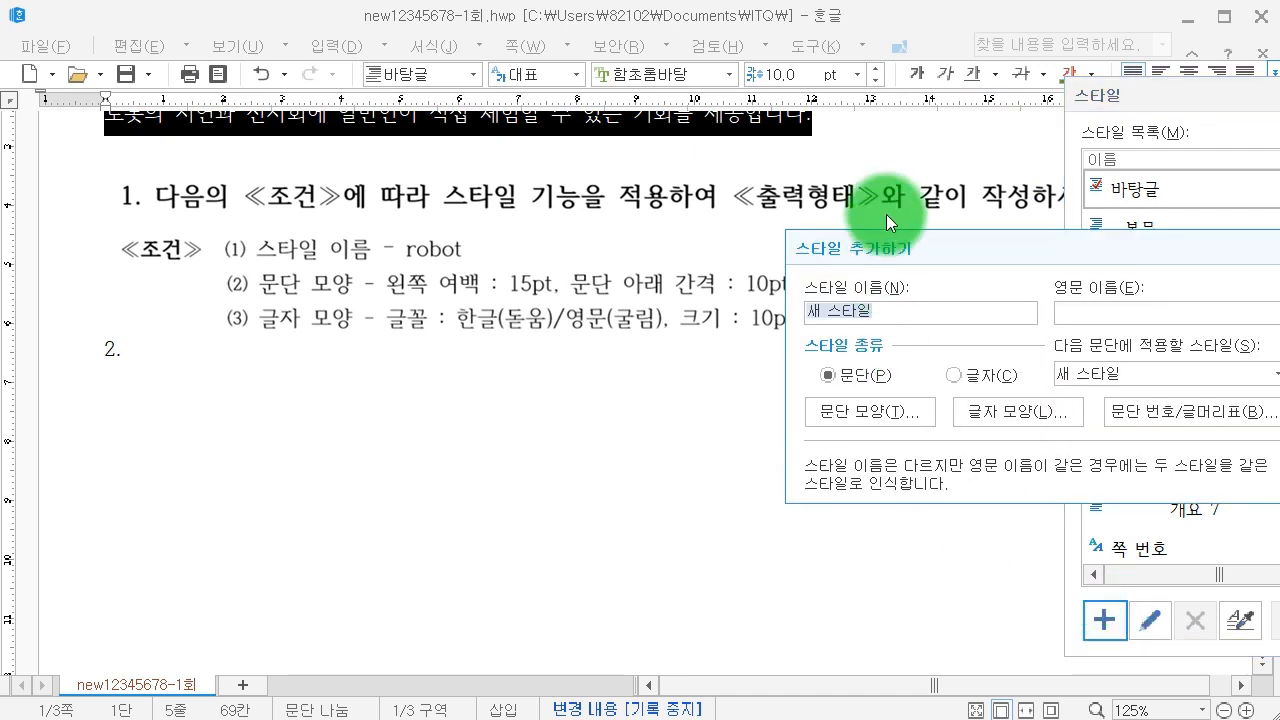
left_click_drag(897, 258, 537, 406)
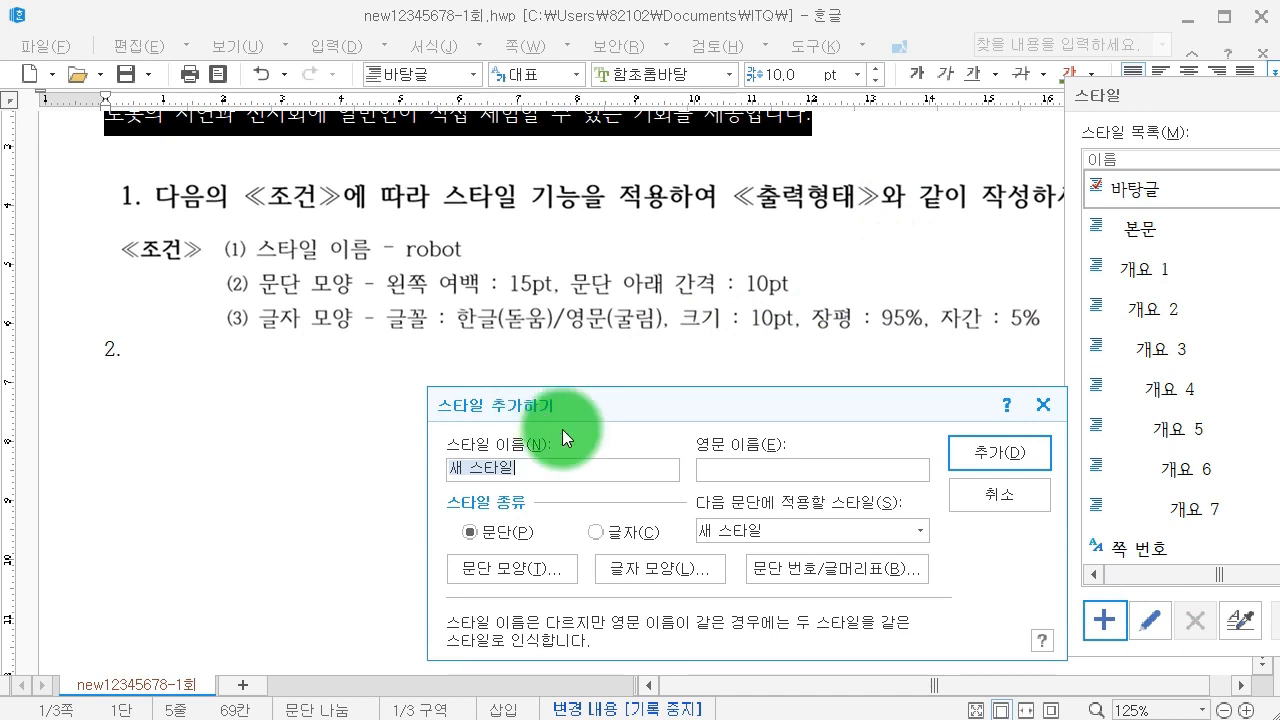
key("BackSpace")
type("robot")
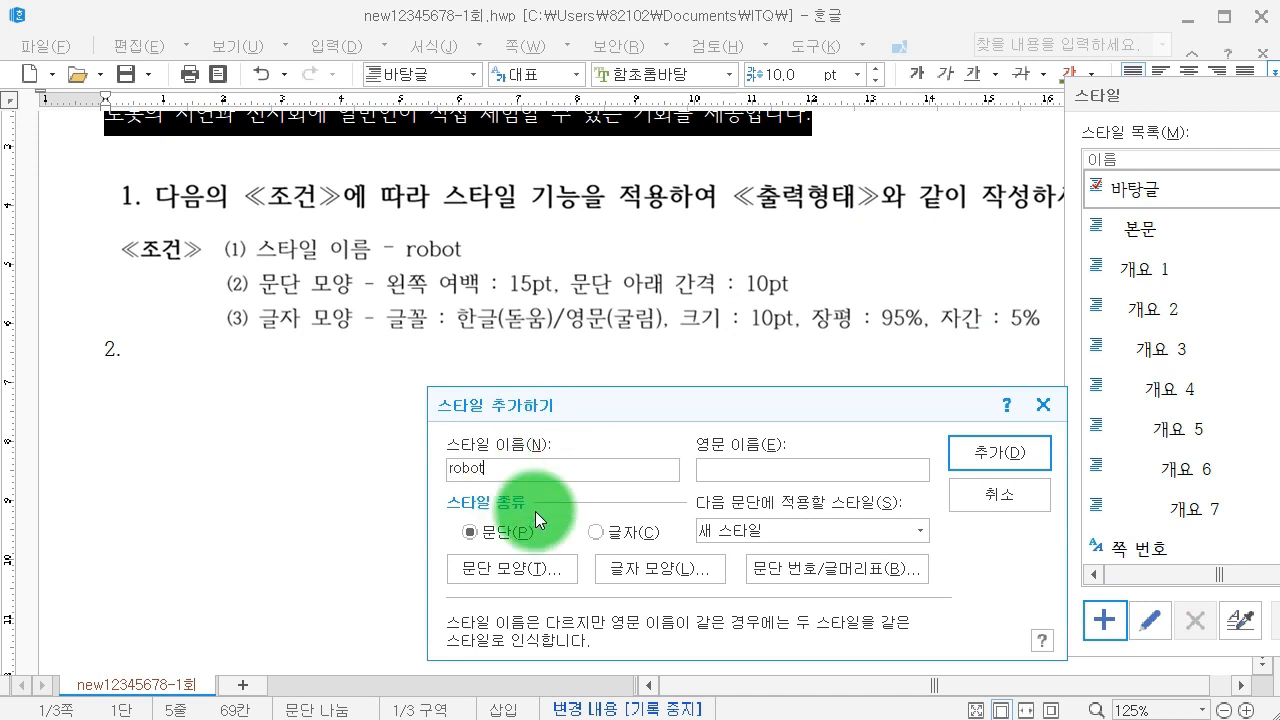
left_click(510, 540)
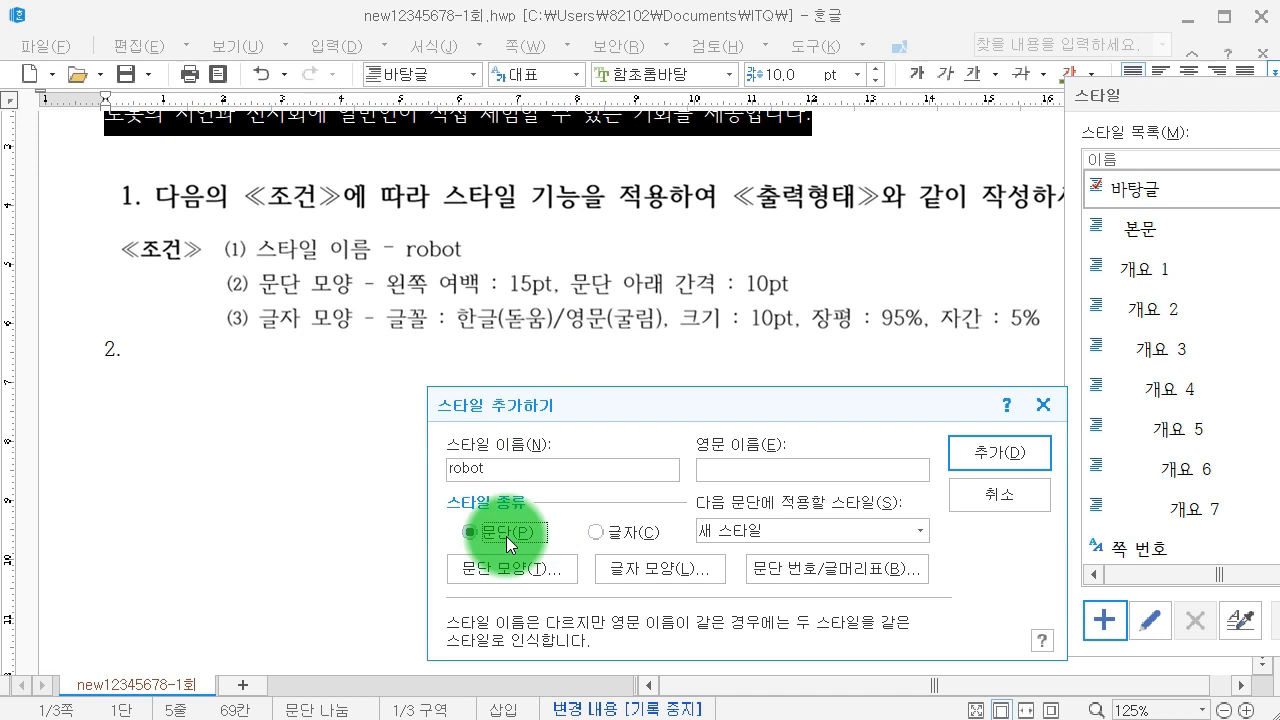
Set the robot style's paragraph shape to a 15 pt left margin and 10 pt spacing below the paragraph.
left_click(505, 568)
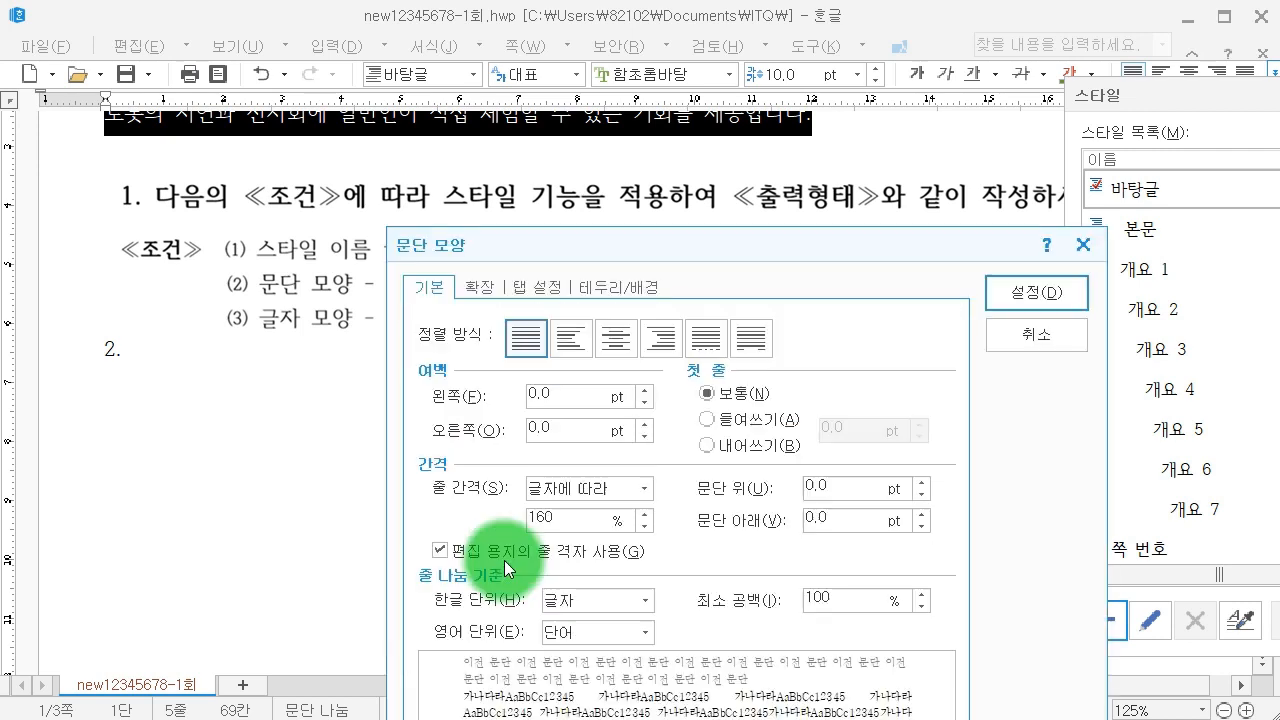
left_click_drag(533, 244, 423, 365)
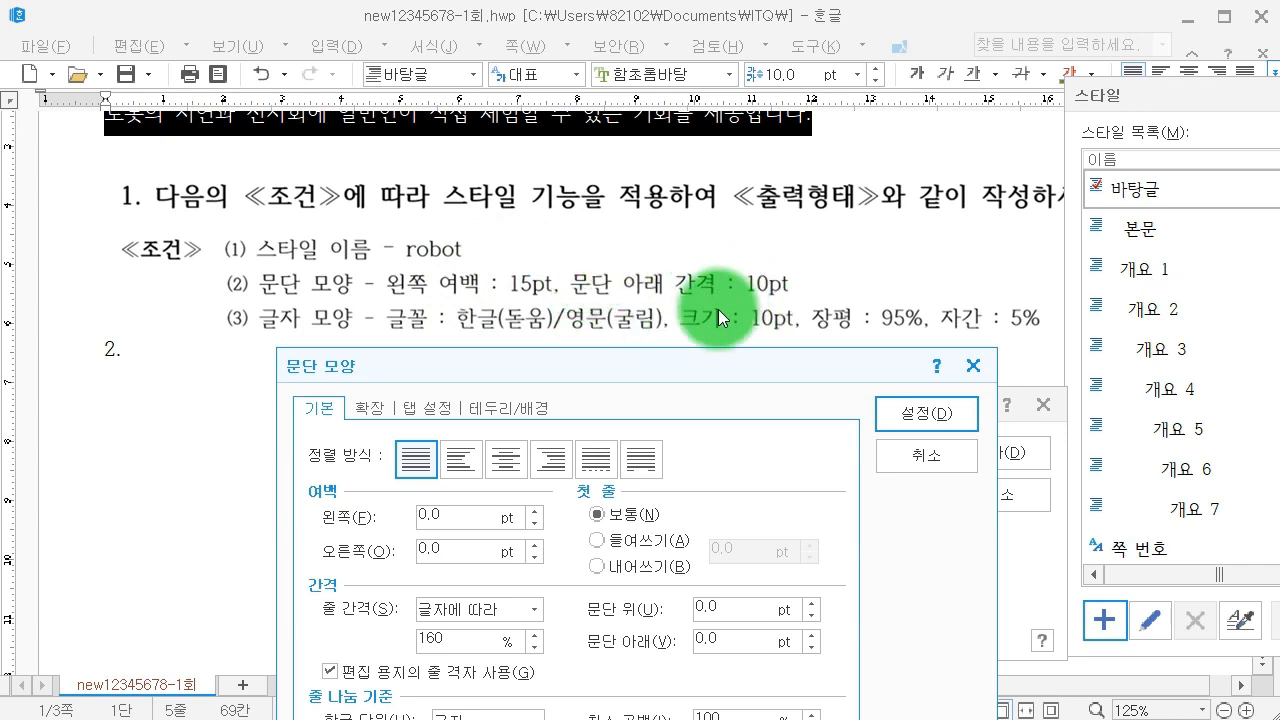
double_click(475, 514)
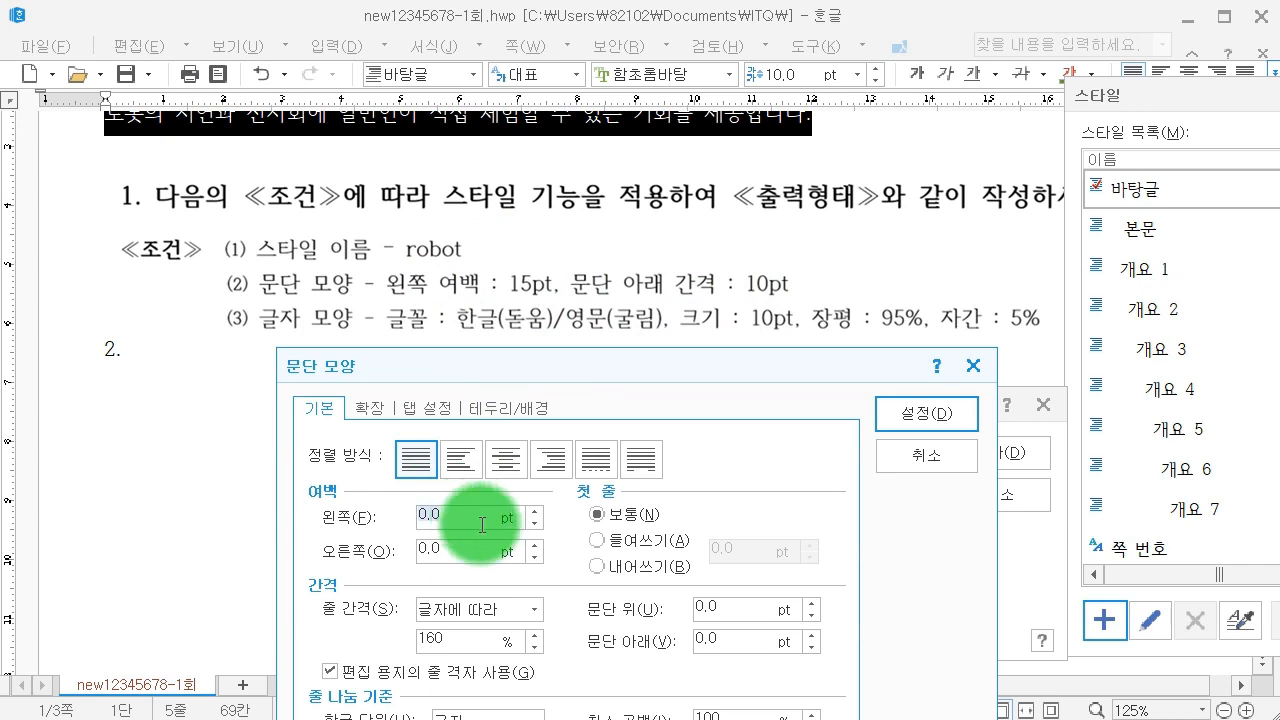
type("15")
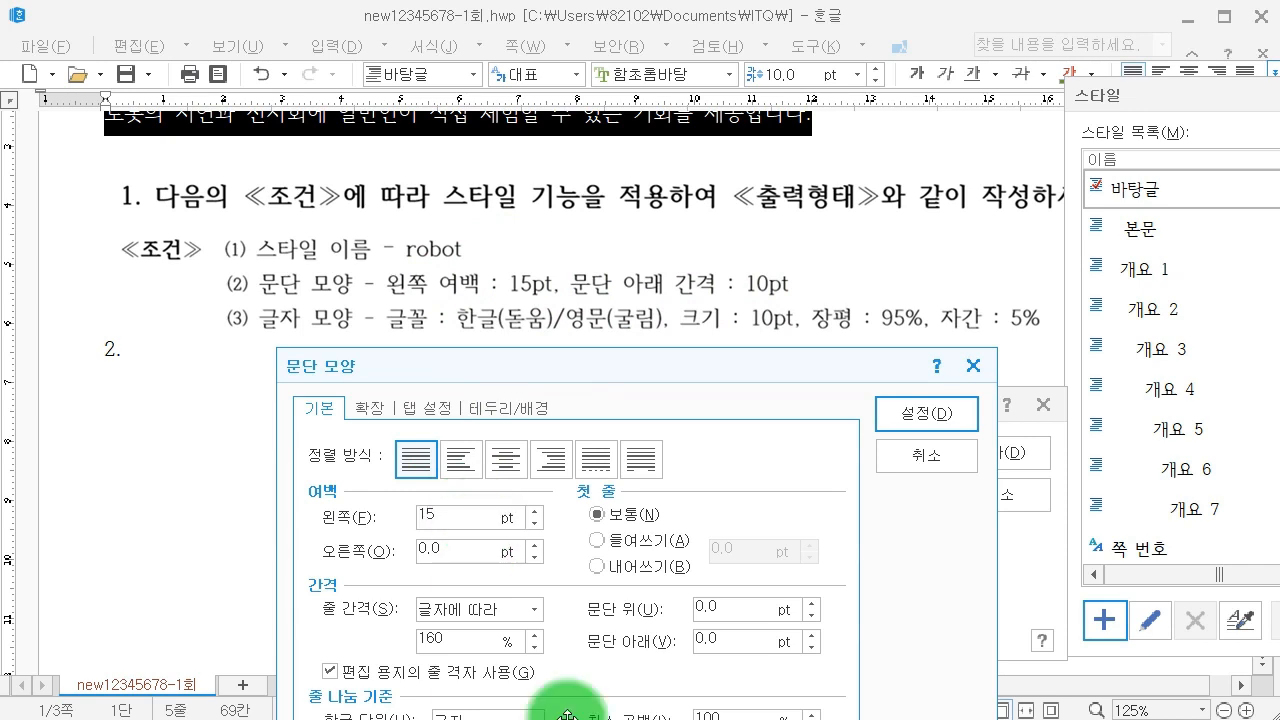
double_click(734, 642)
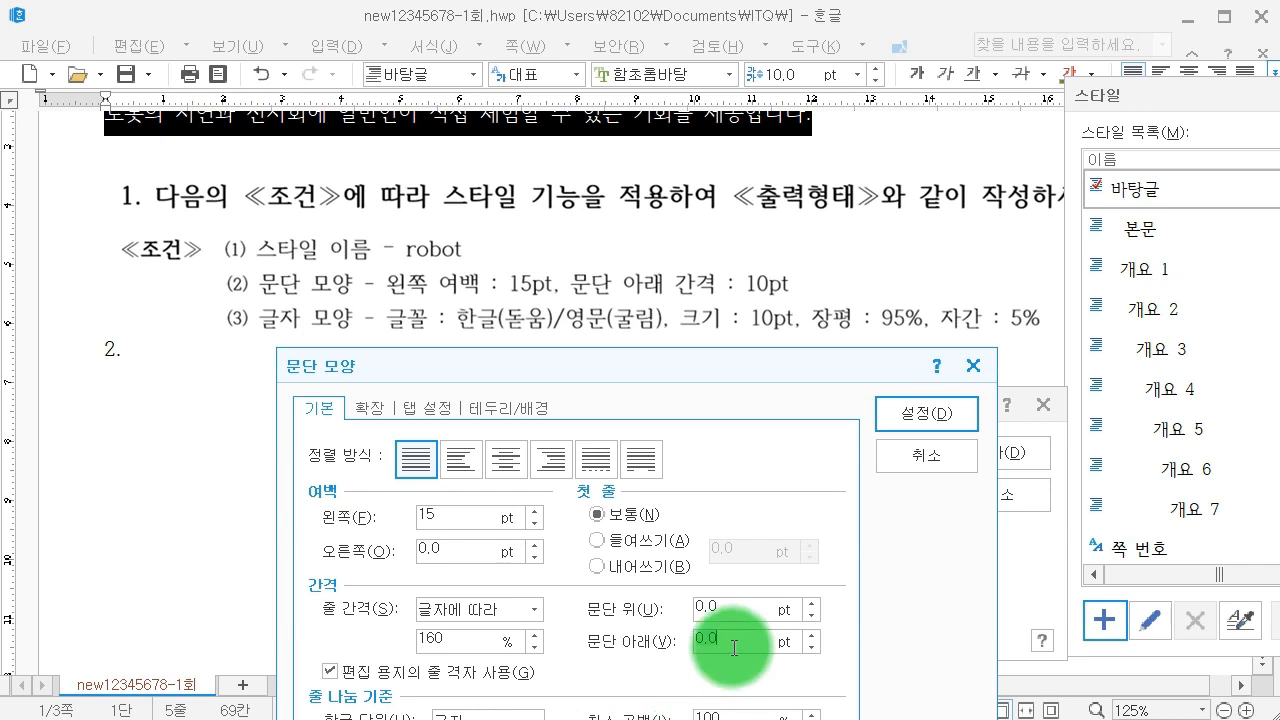
type("10")
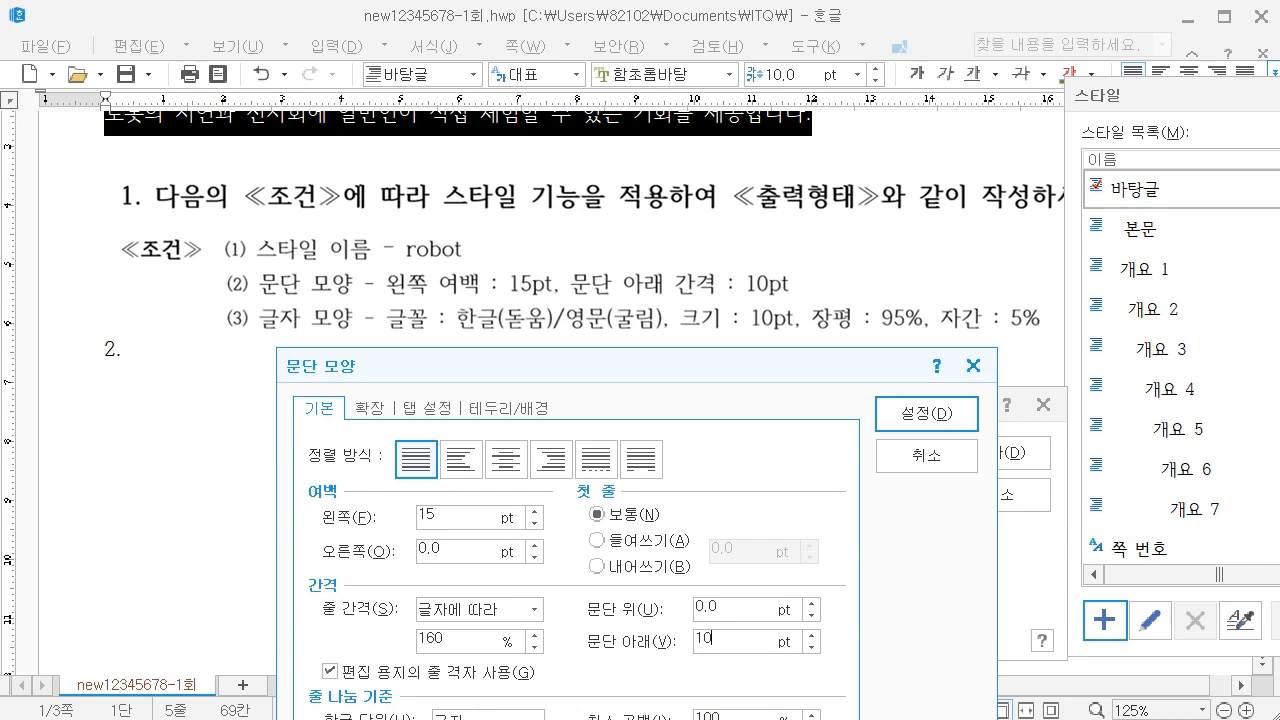
key("Return")
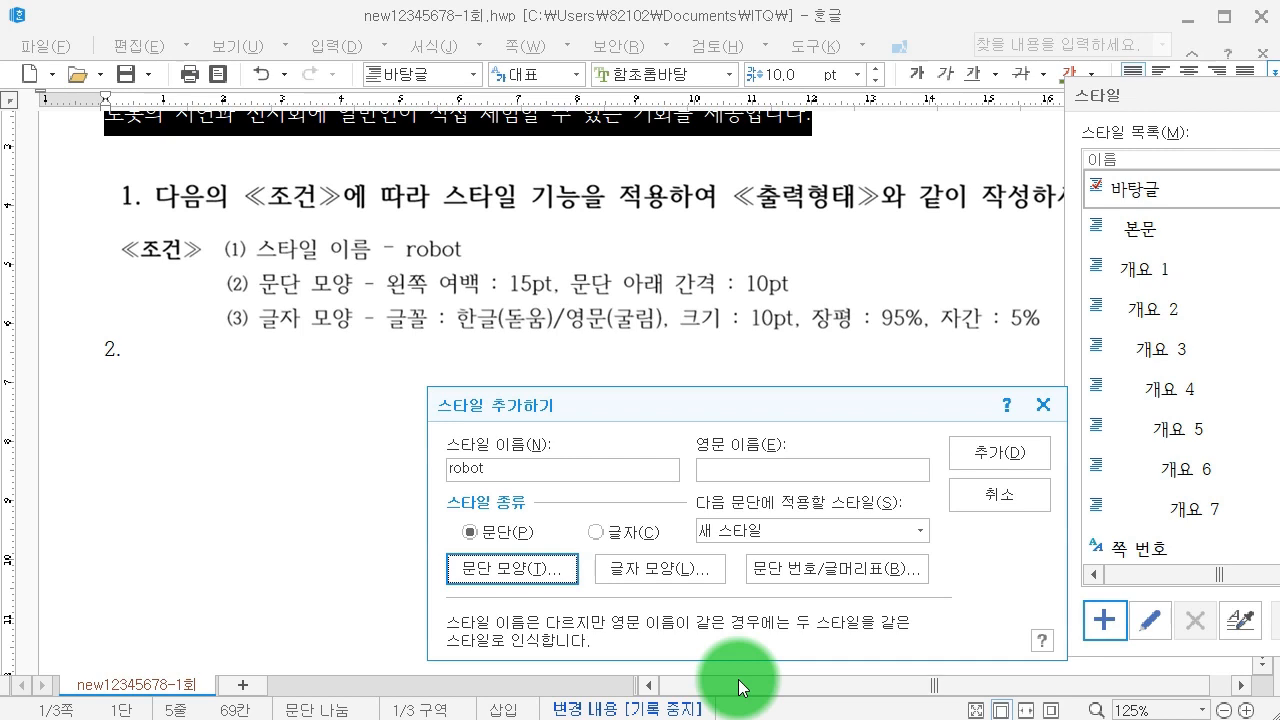
Give the robot style a left paragraph margin of 15 pt and 10 pt of space below each paragraph.
key("Return")
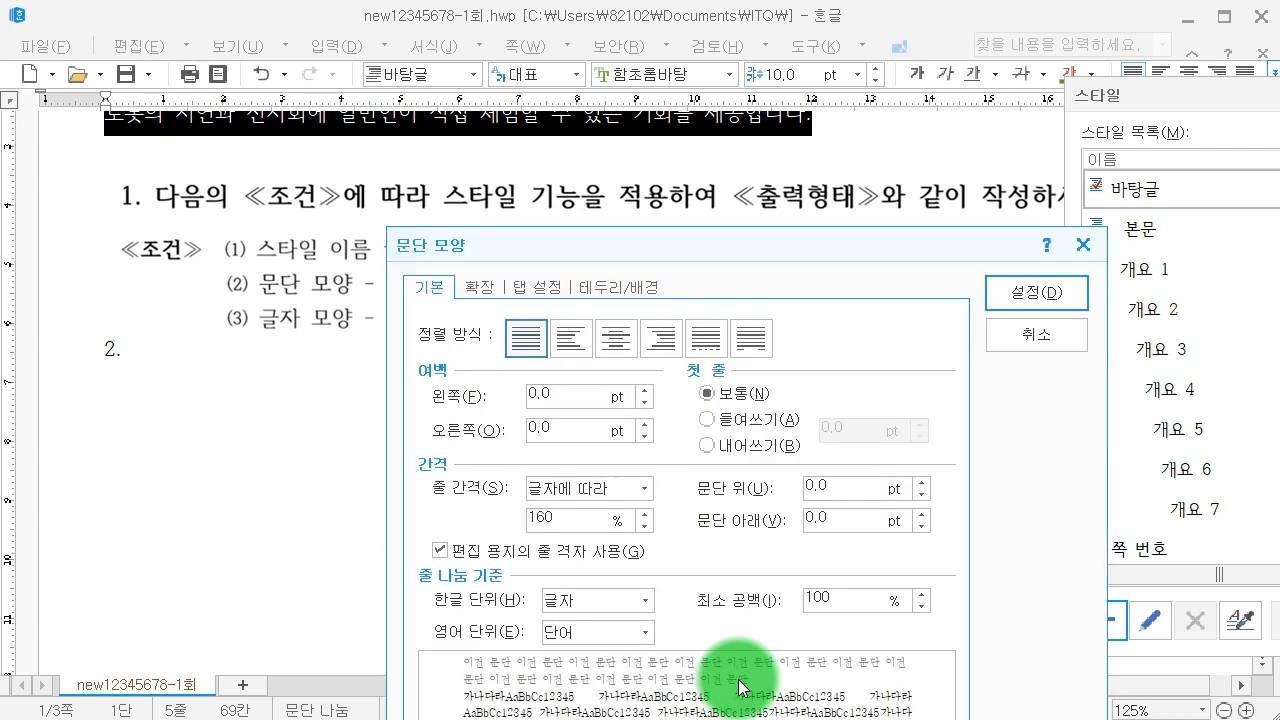
left_click_drag(705, 238, 604, 357)
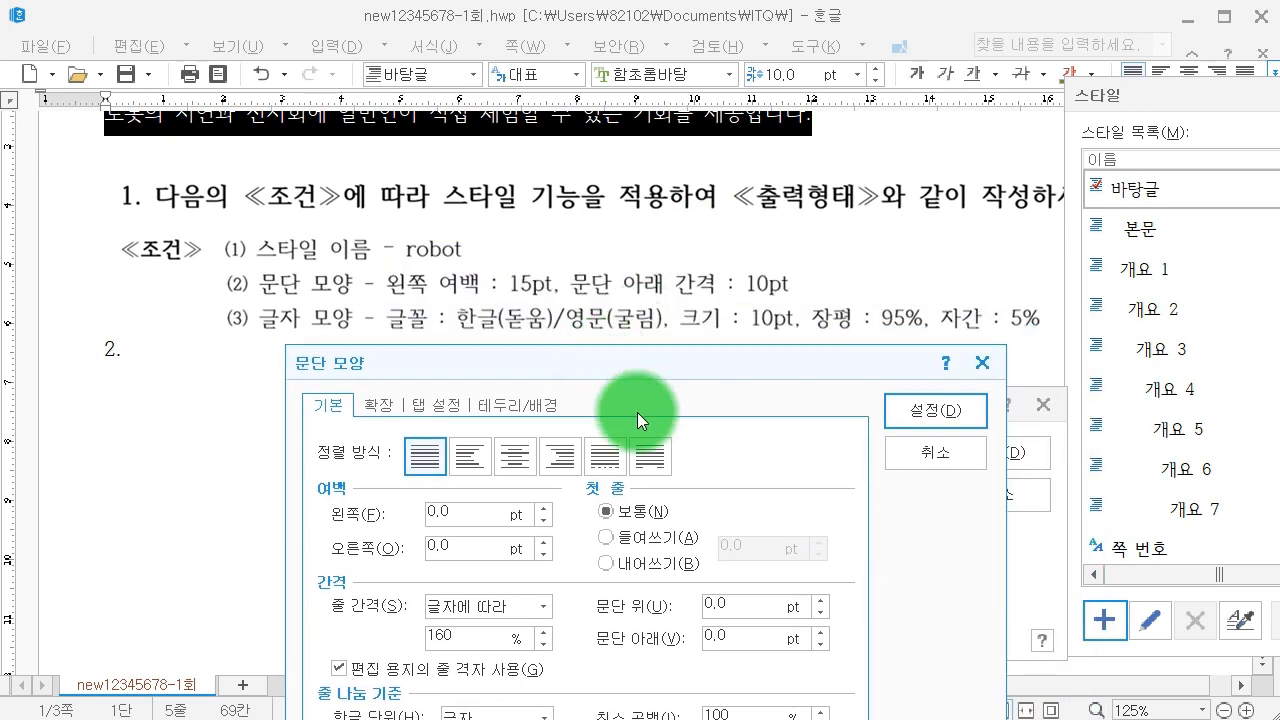
key("alt+f")
type("15")
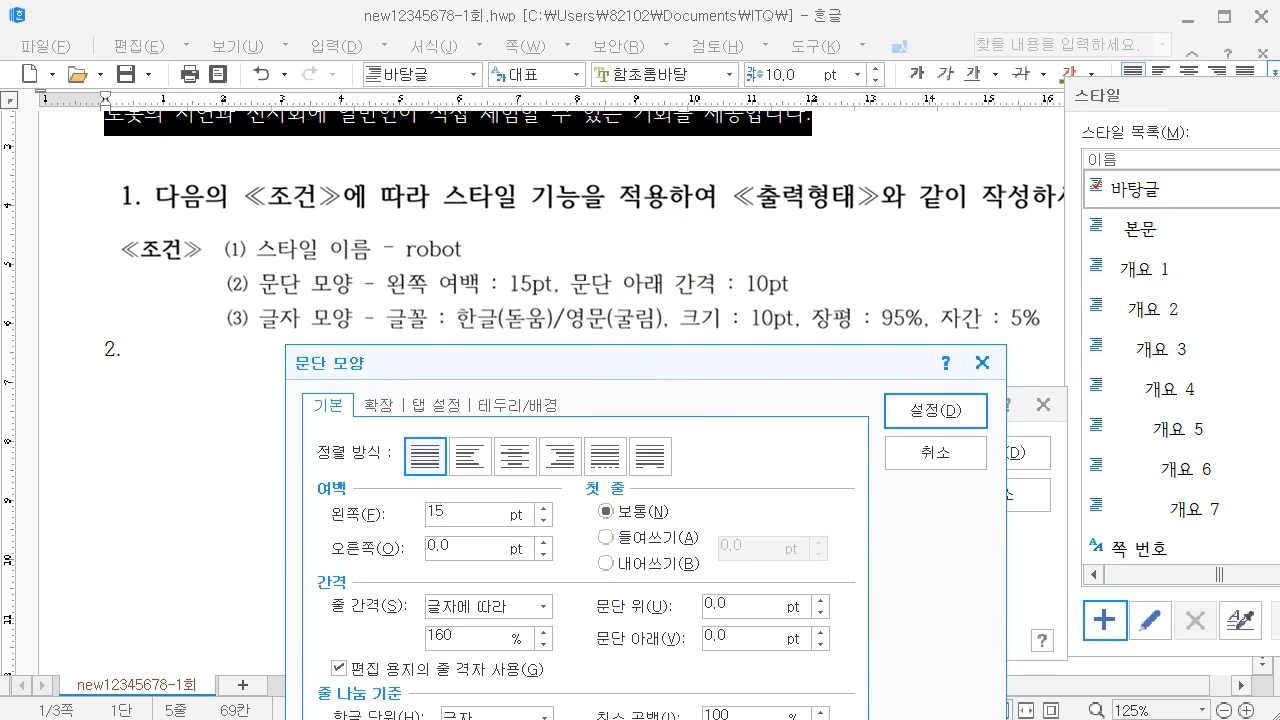
key("alt")
key("alt+v")
type("10")
key("Return")
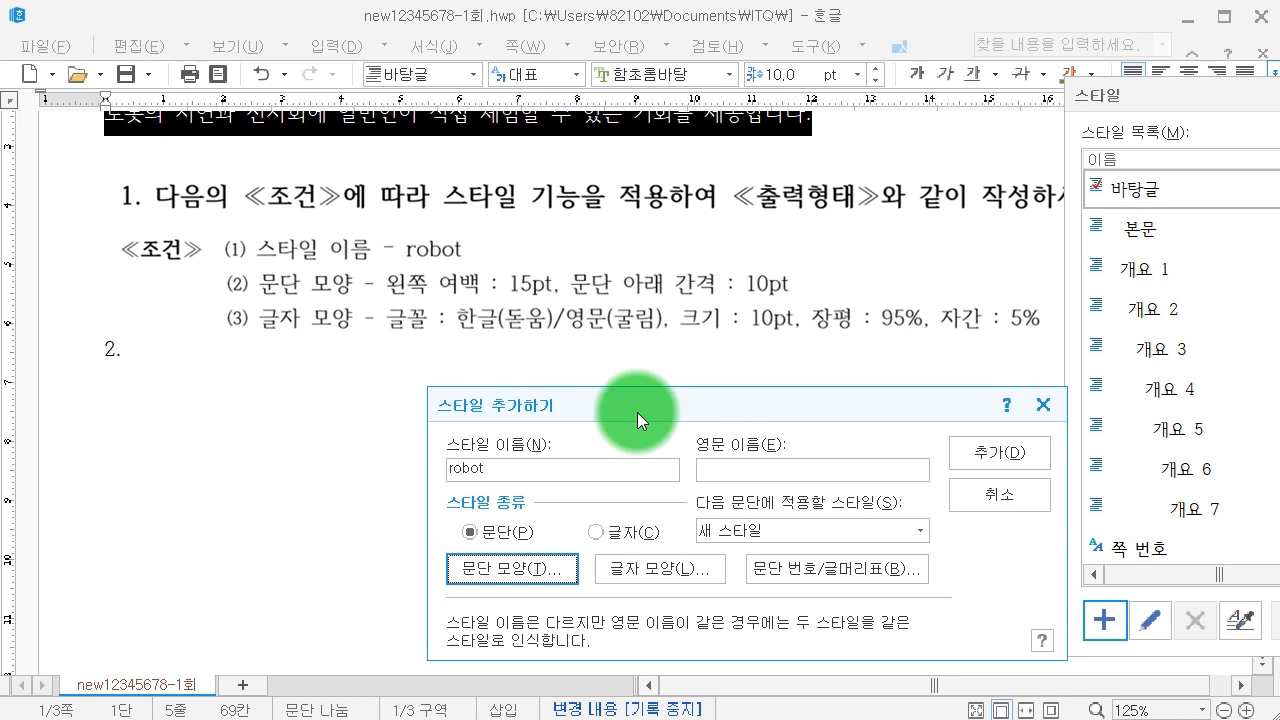
Set the robot style's character width to 95% and its letter spacing to 5%.
key("alt+l")
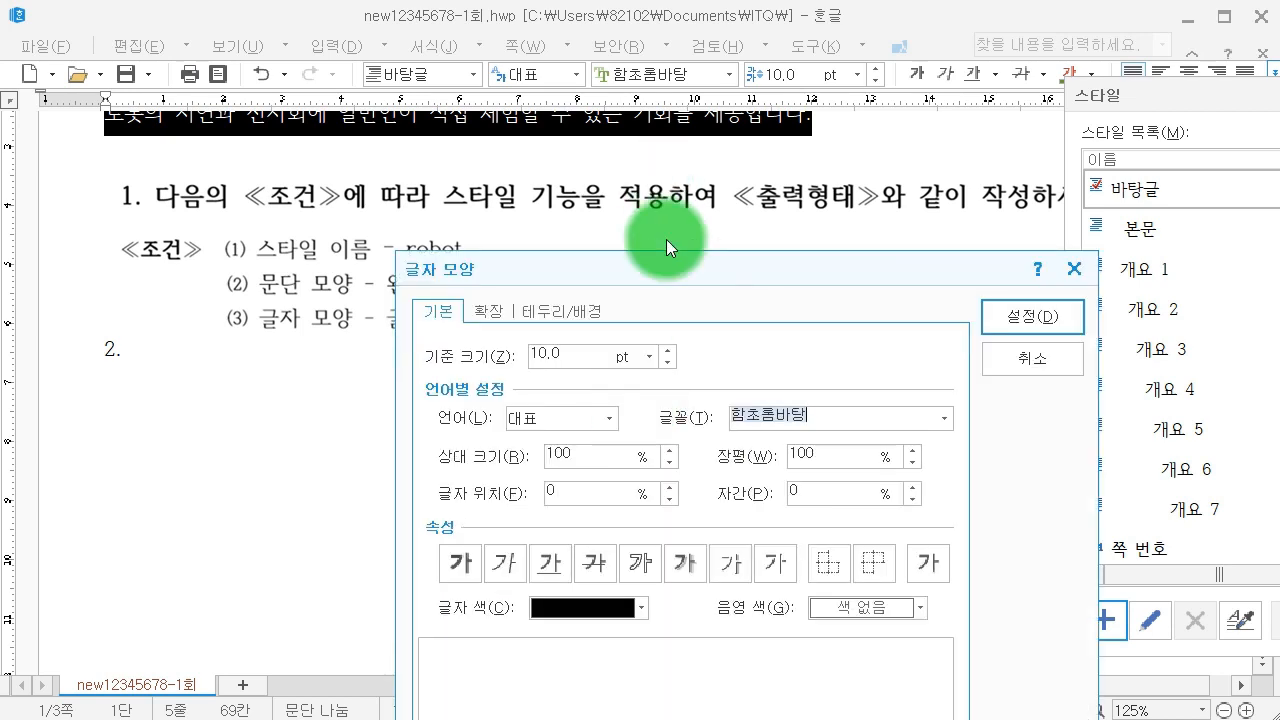
left_click_drag(664, 278, 478, 405)
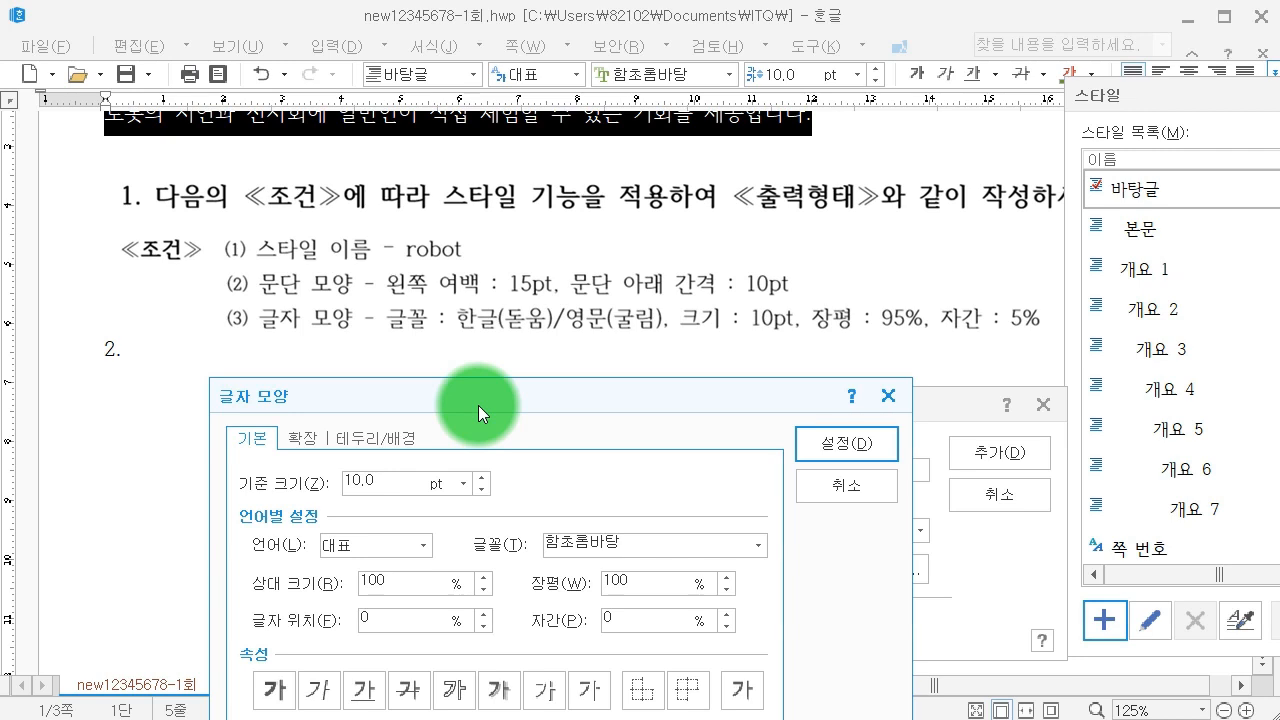
key("alt+w")
type("95")
key("alt+p")
type("5")
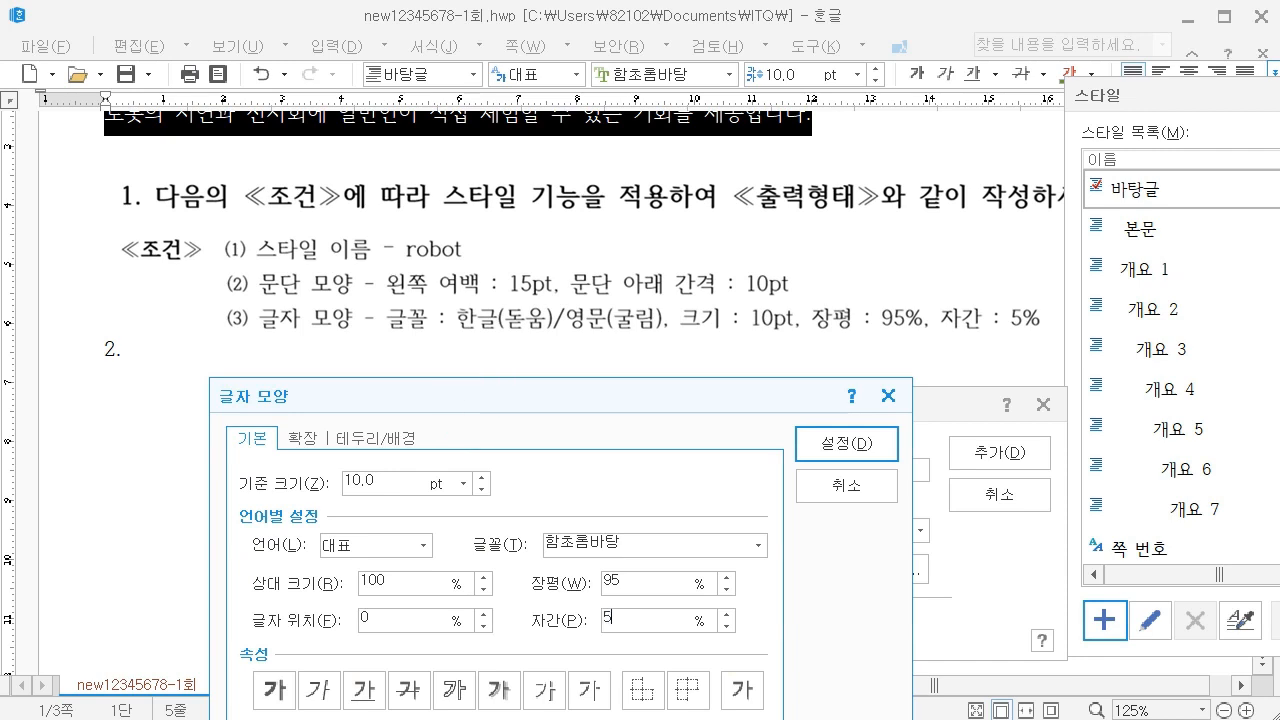
Set the robot style's font for Korean text (한글) to 돋움.
key("alt+l")
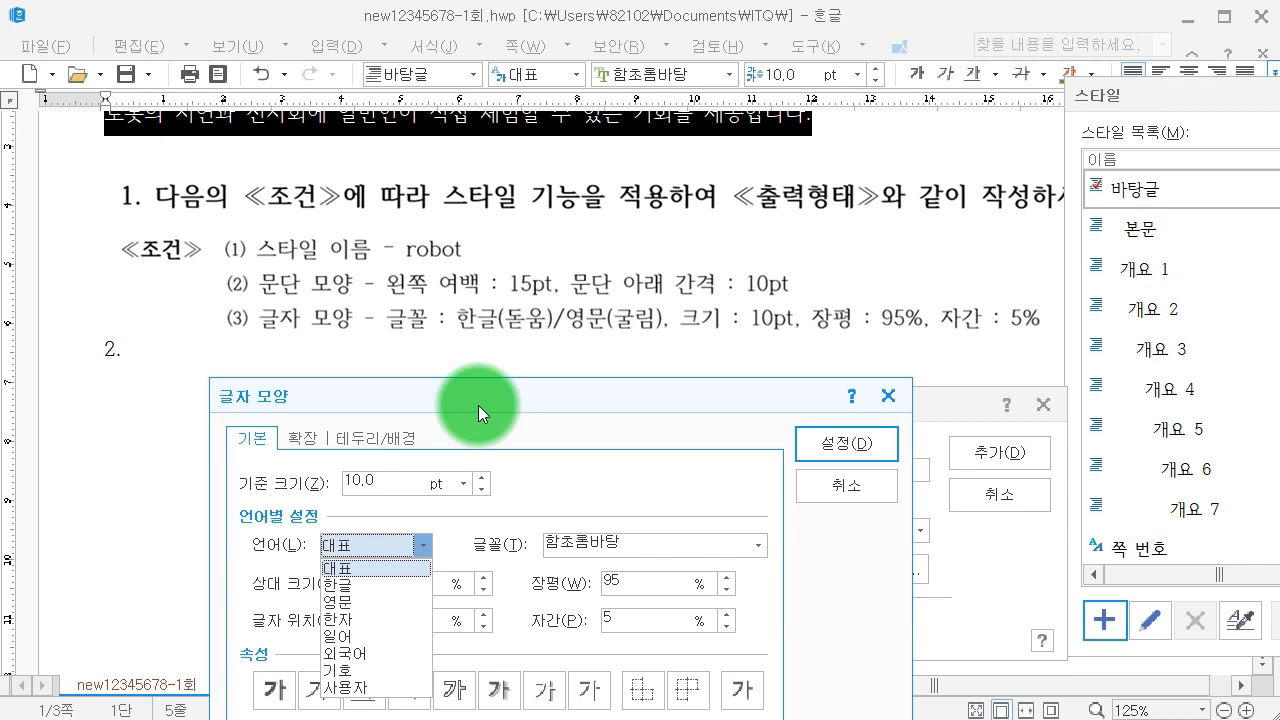
key("Down")
key("Return")
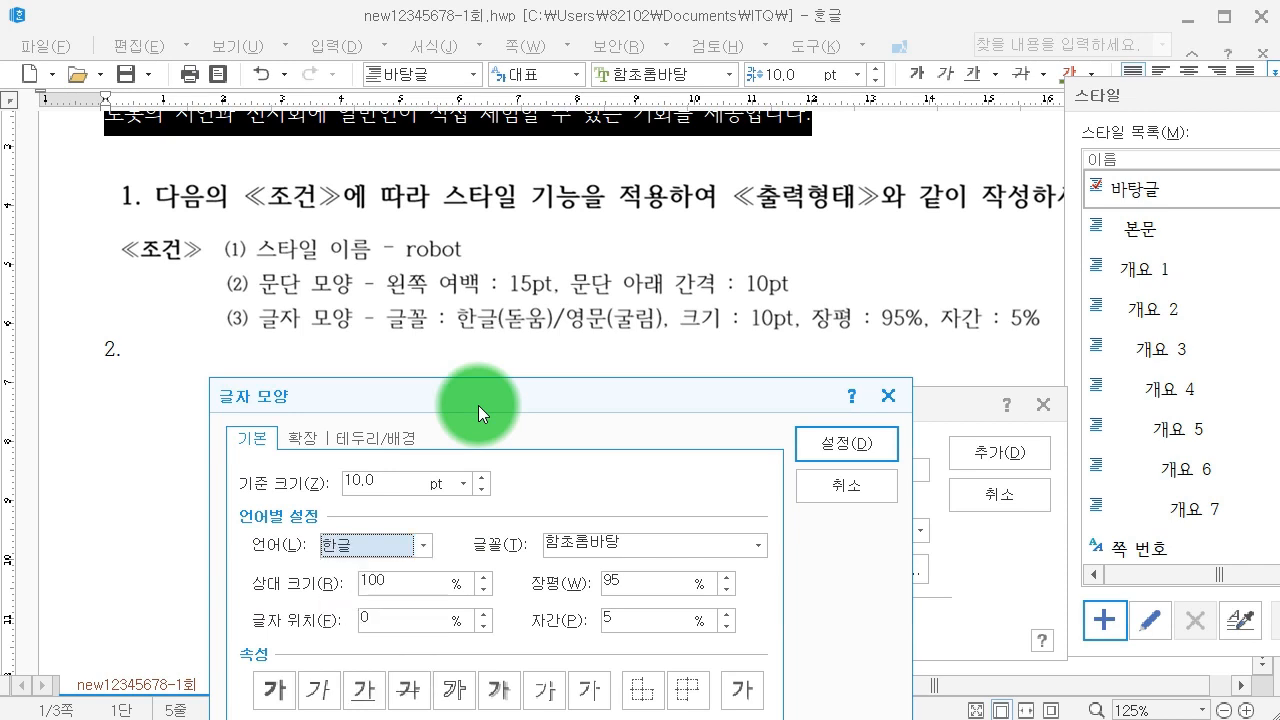
key("alt+t")
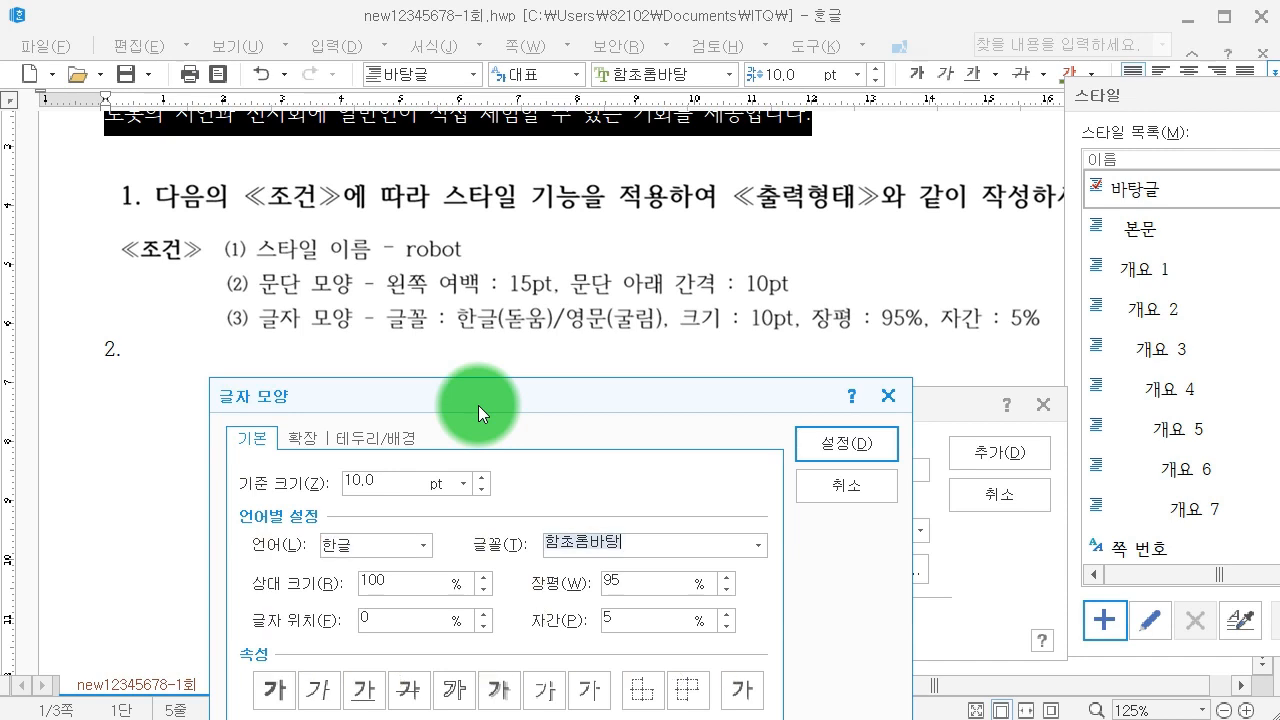
key("Delete")
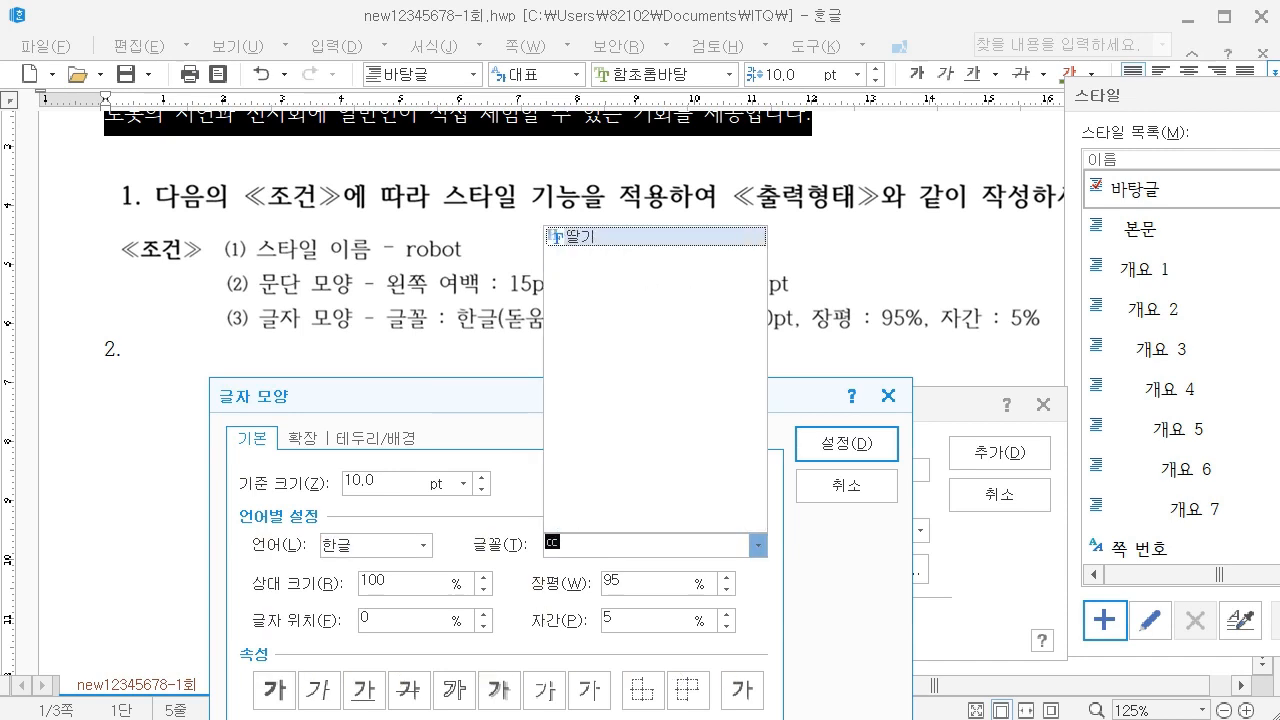
type("돋움")
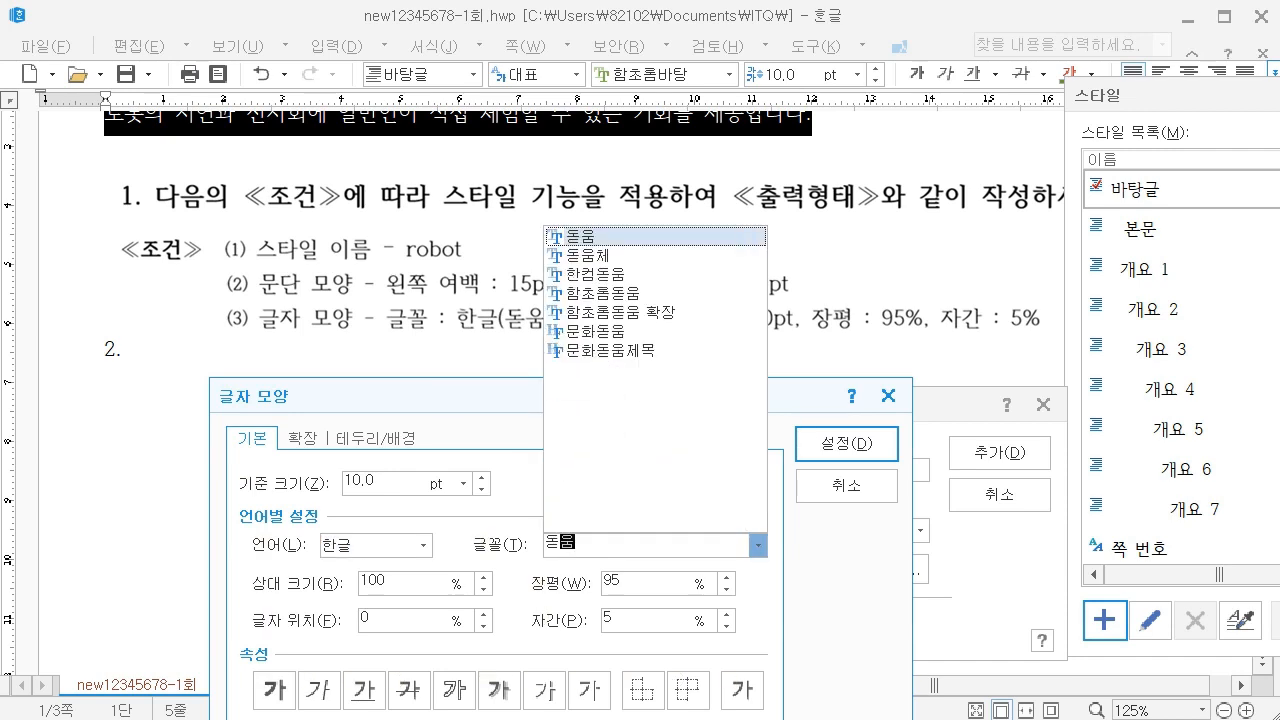
left_click(478, 405)
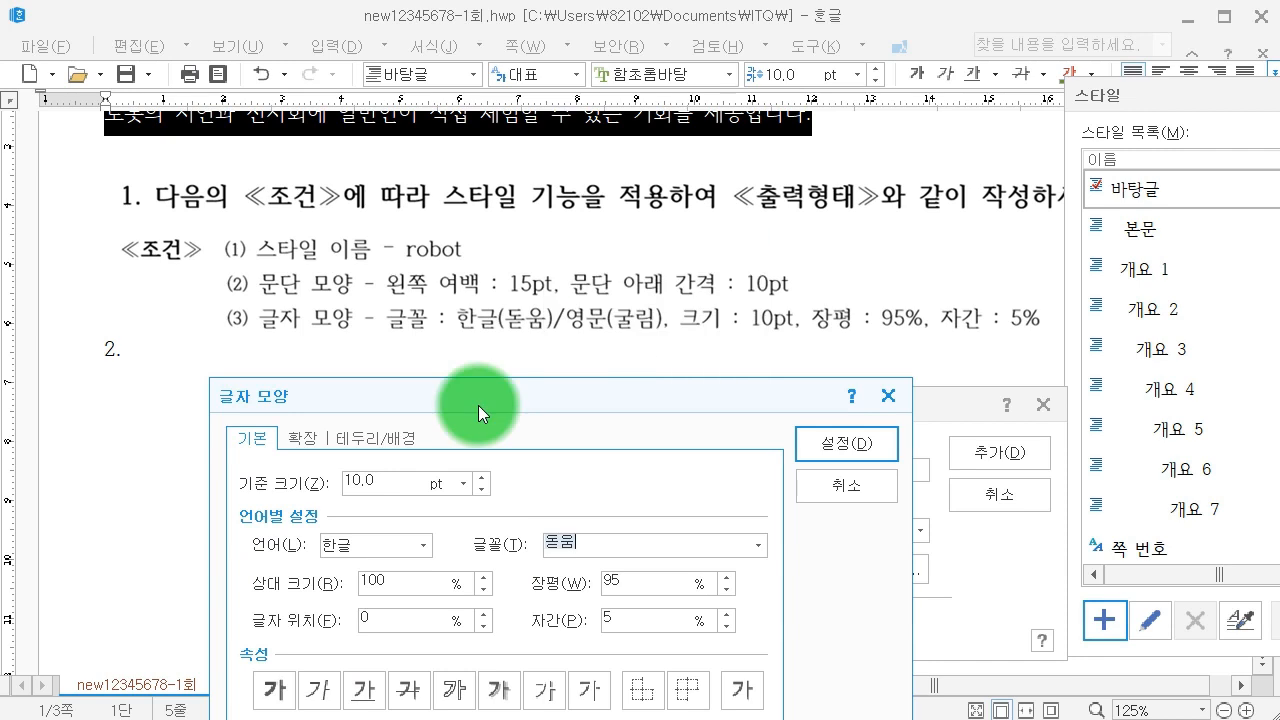
Set the robot style's font for English text (영문) to 굴림 and accept the character shape settings.
key("alt+l")
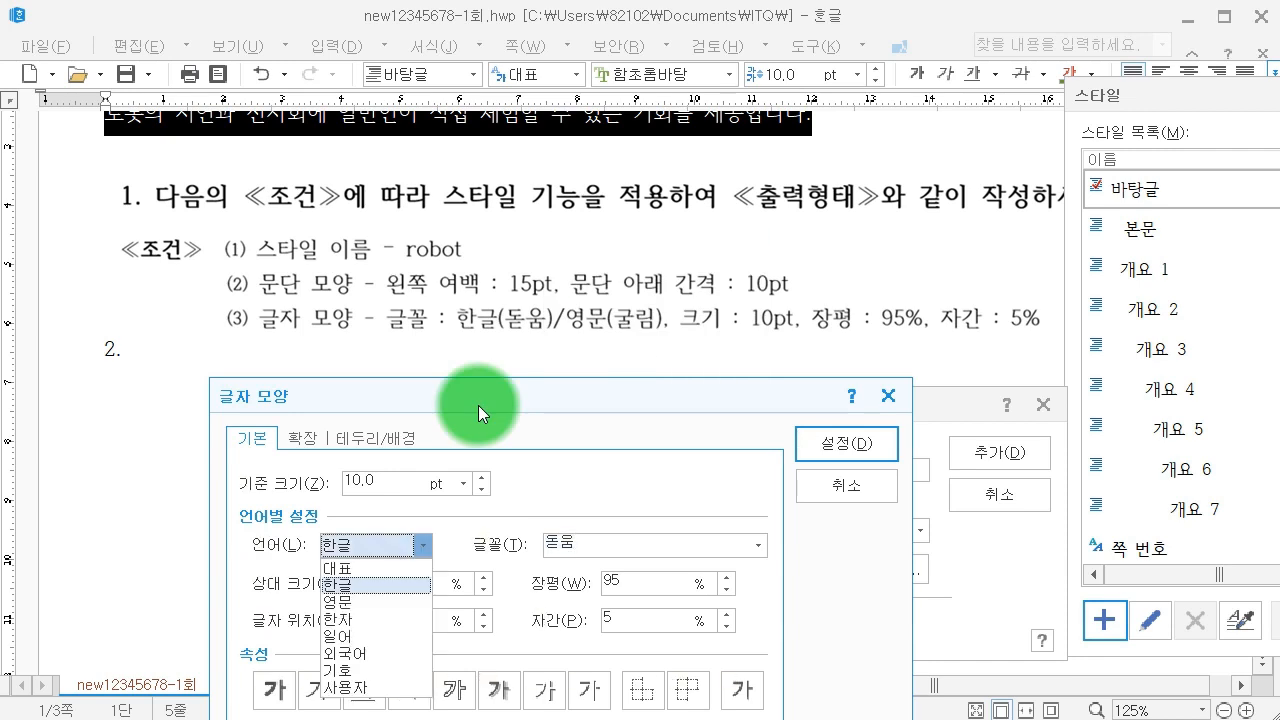
key("Down")
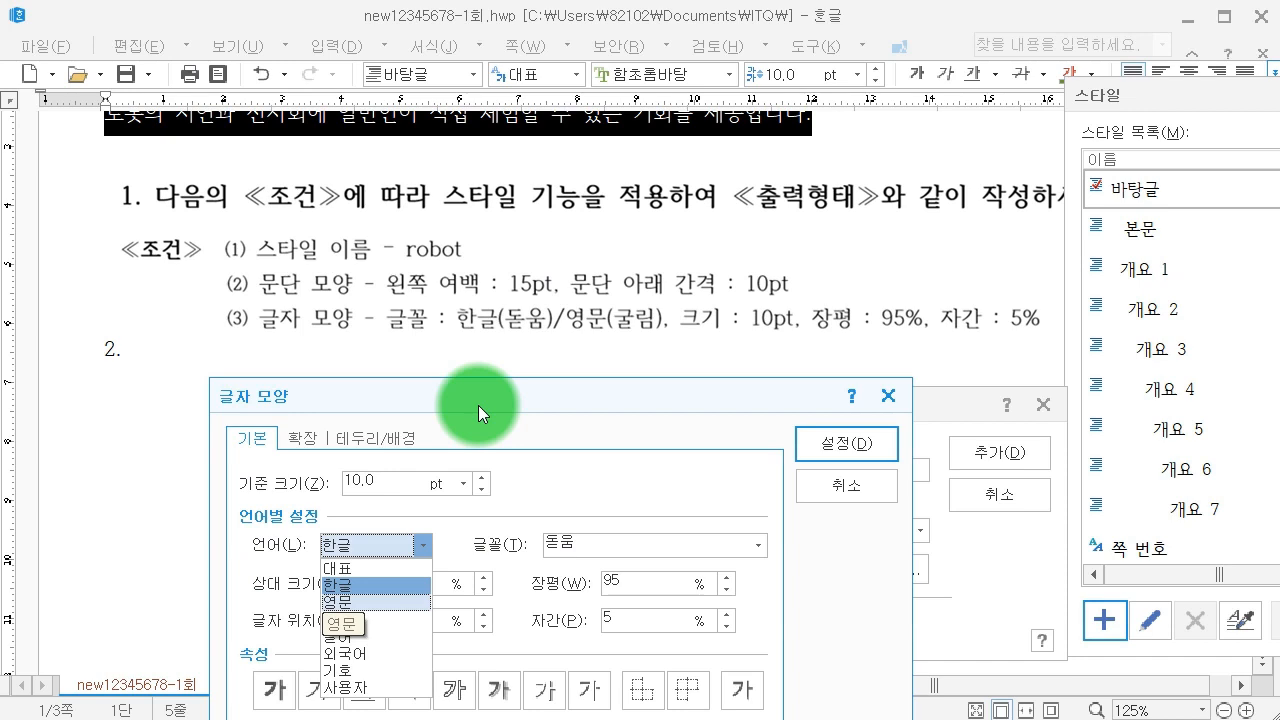
key("Return")
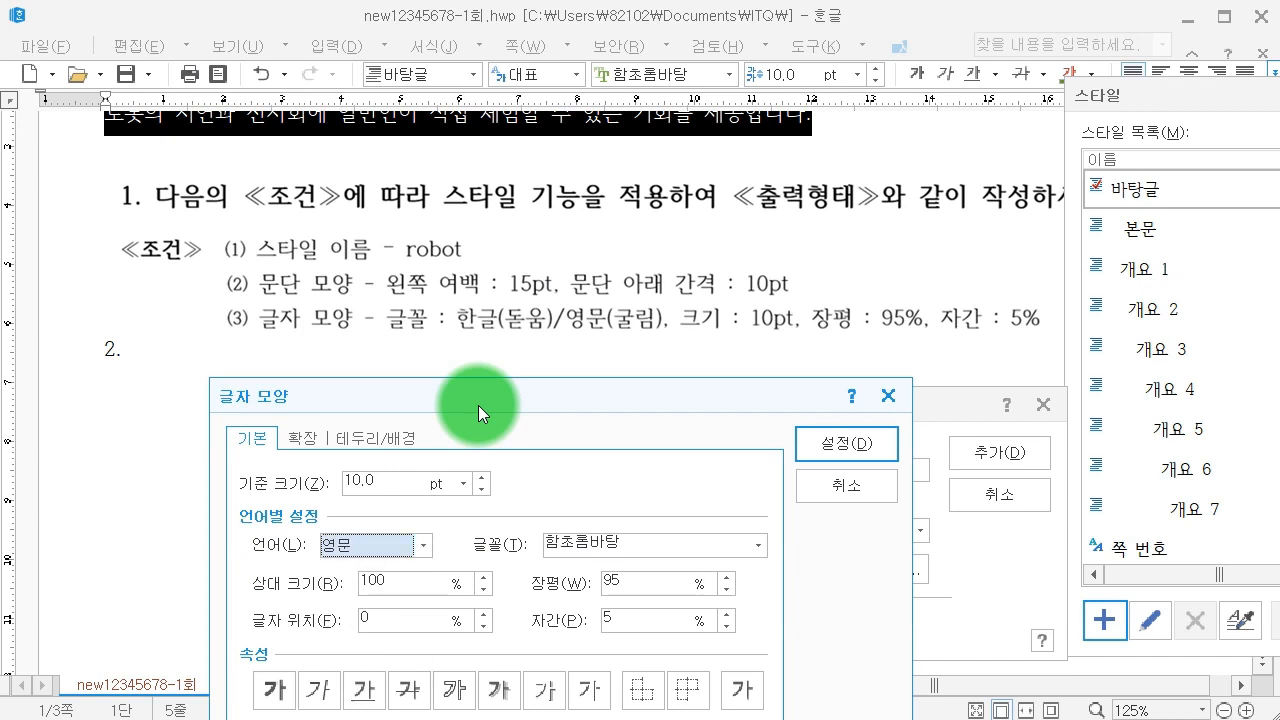
key("alt+t")
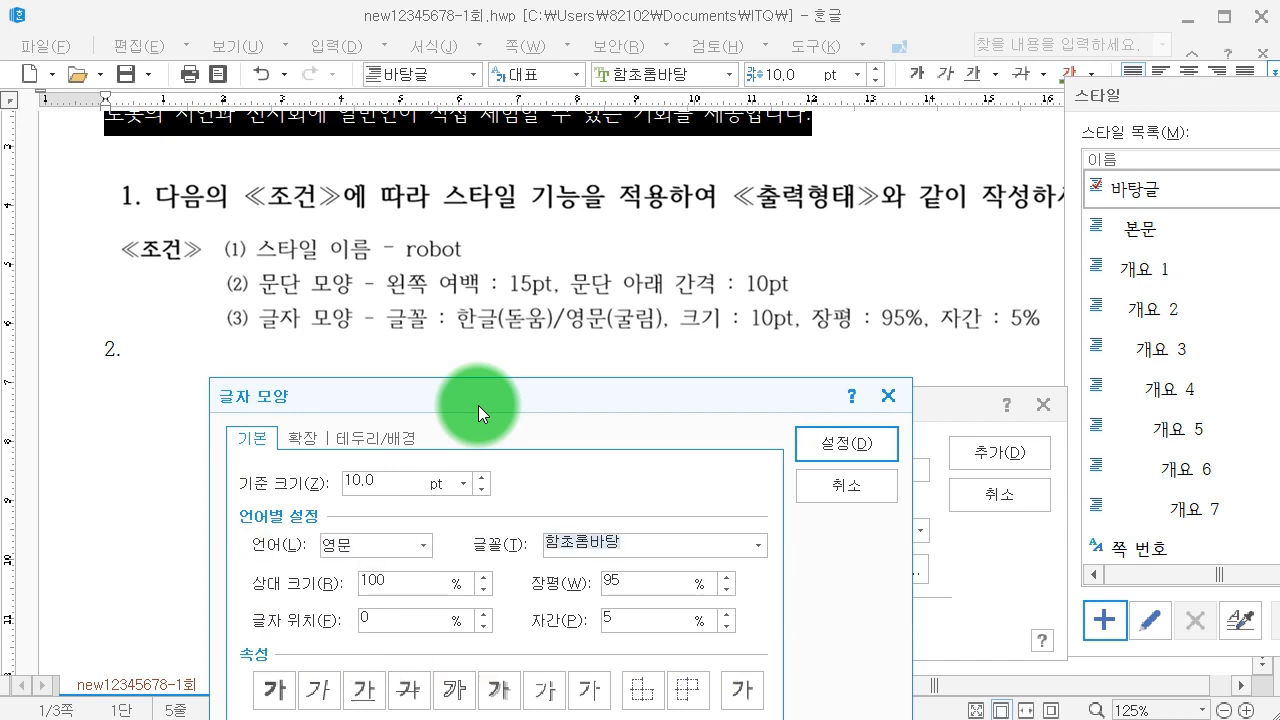
type("굴림")
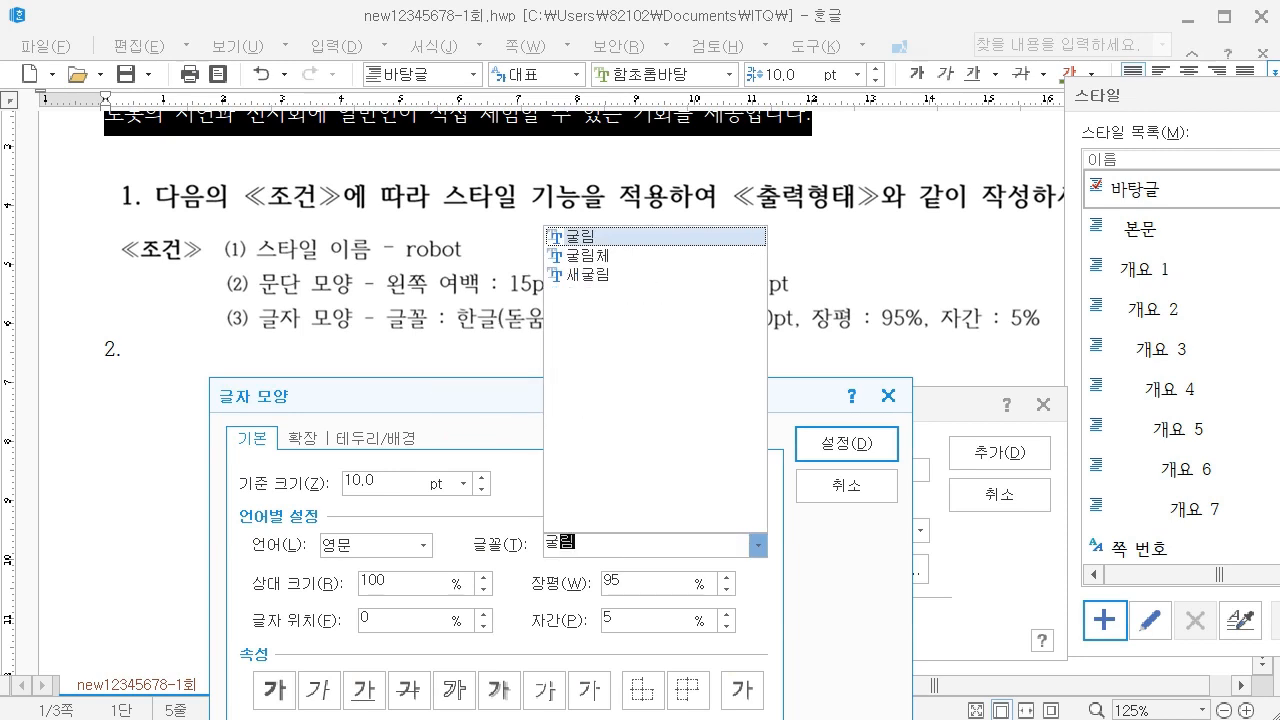
key("Return")
left_click(478, 405)
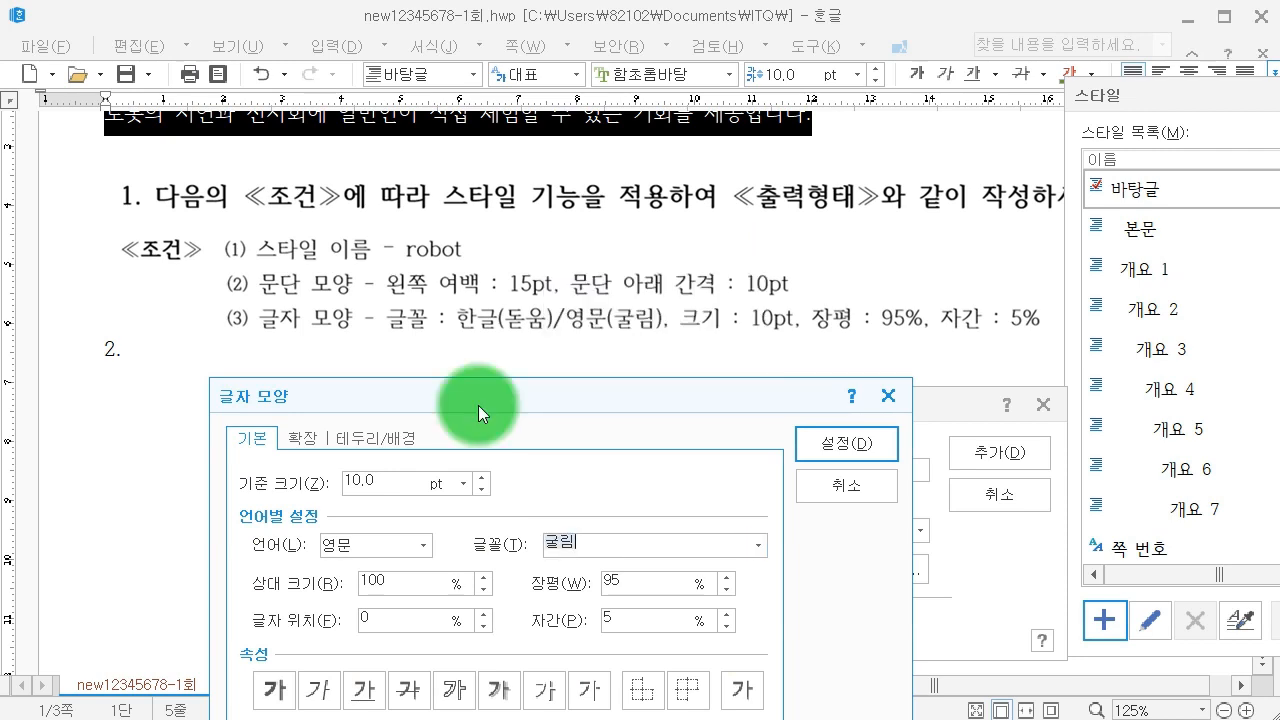
key("Return")
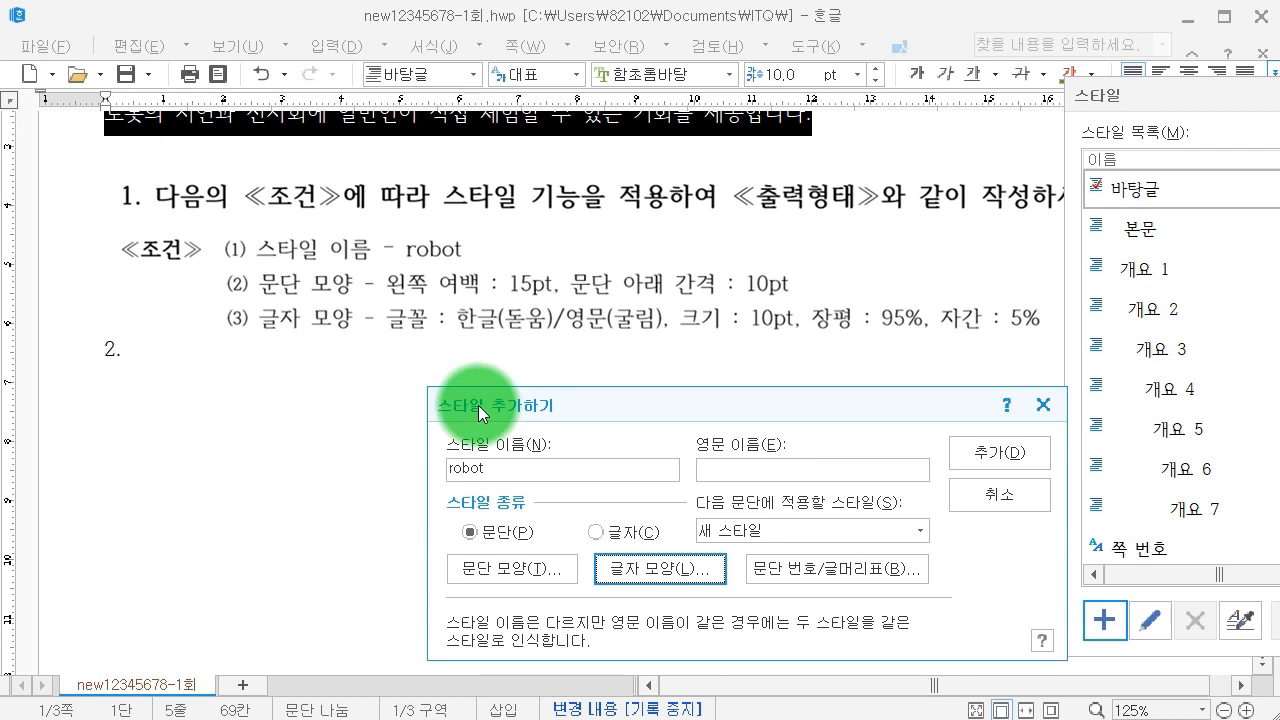
Add the robot style to the style list and apply it to the selected English and Korean passages.
left_click(1041, 467)
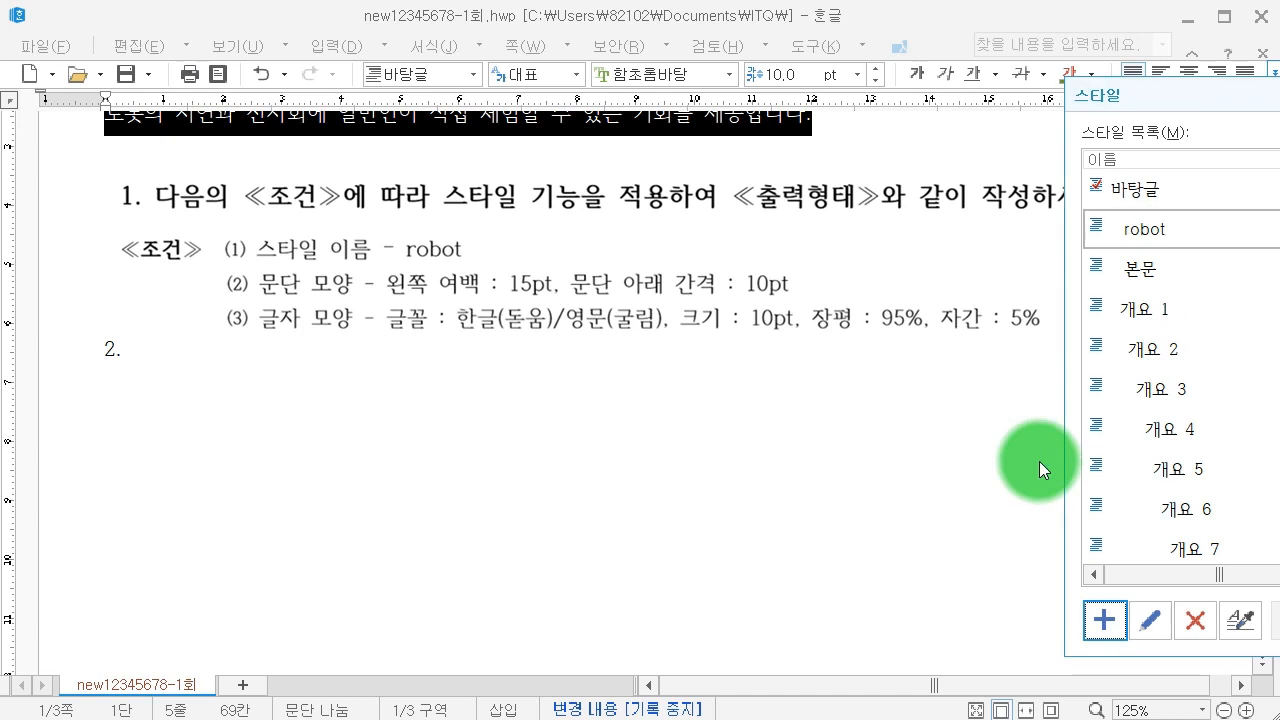
left_click_drag(1168, 103, 384, 128)
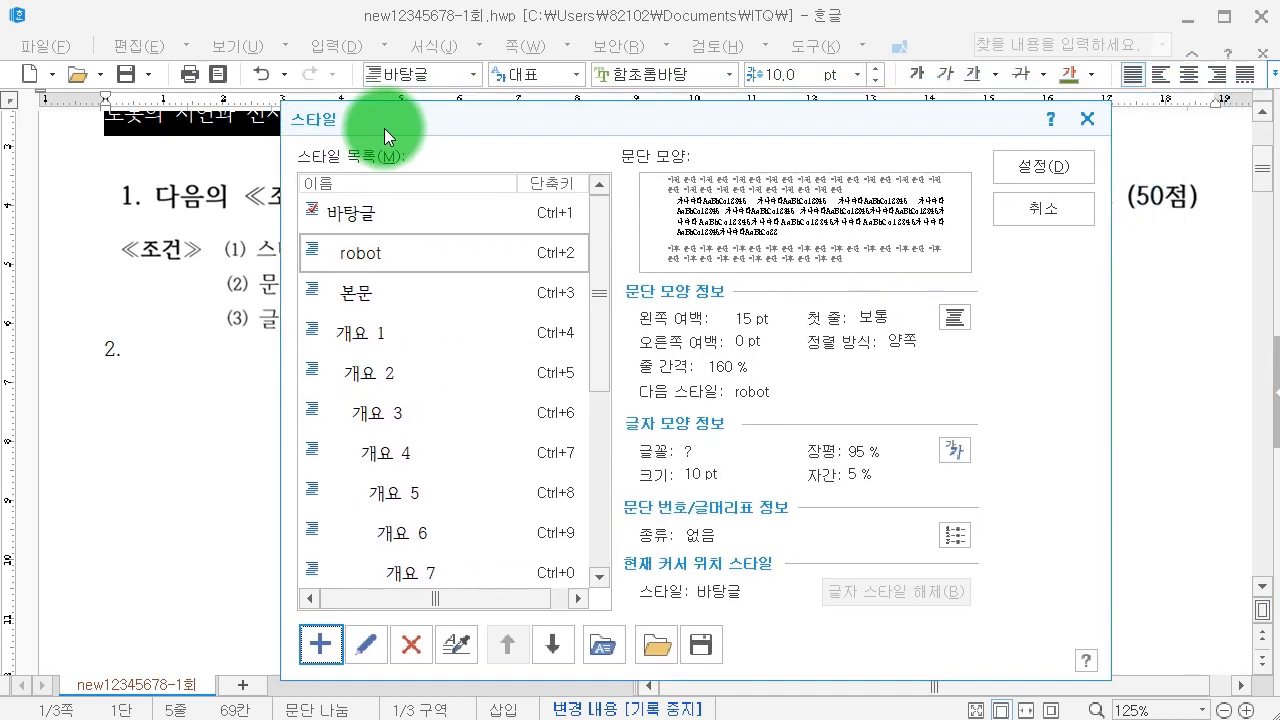
left_click(1006, 171)
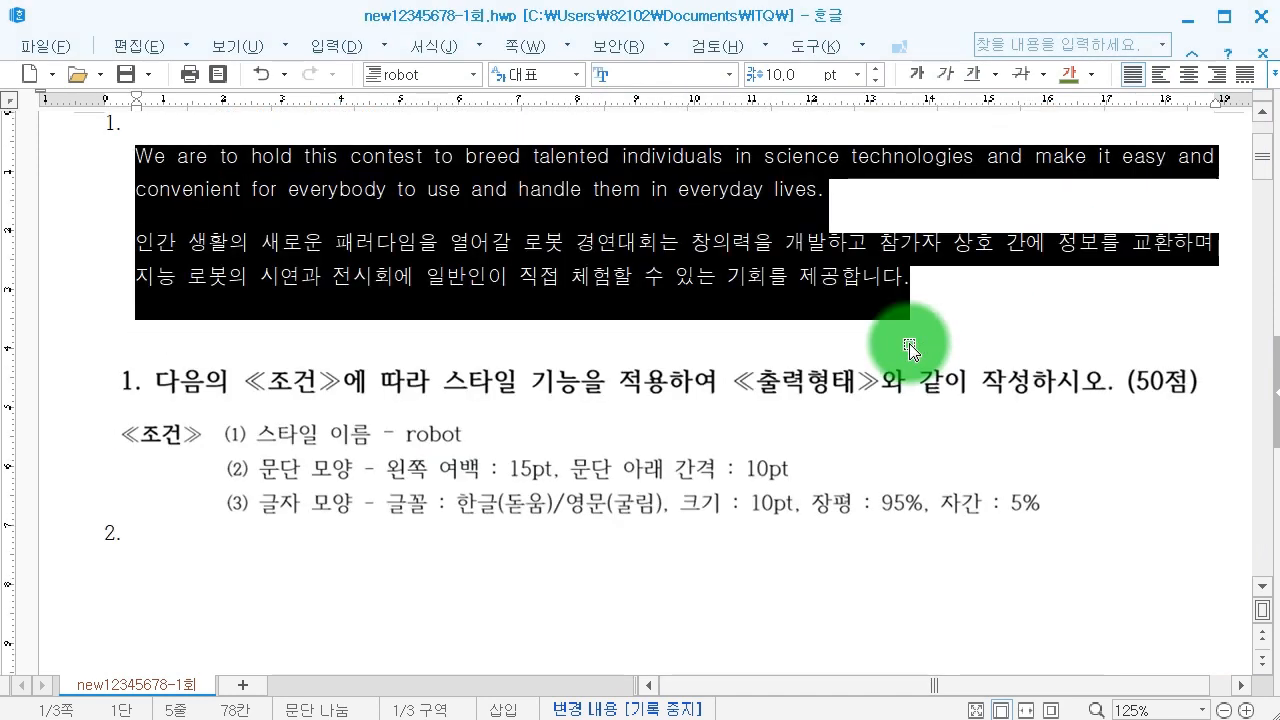
Delete the style conditions image below the passages and place the cursor back in the Korean passage.
left_click(948, 437)
key("Delete")
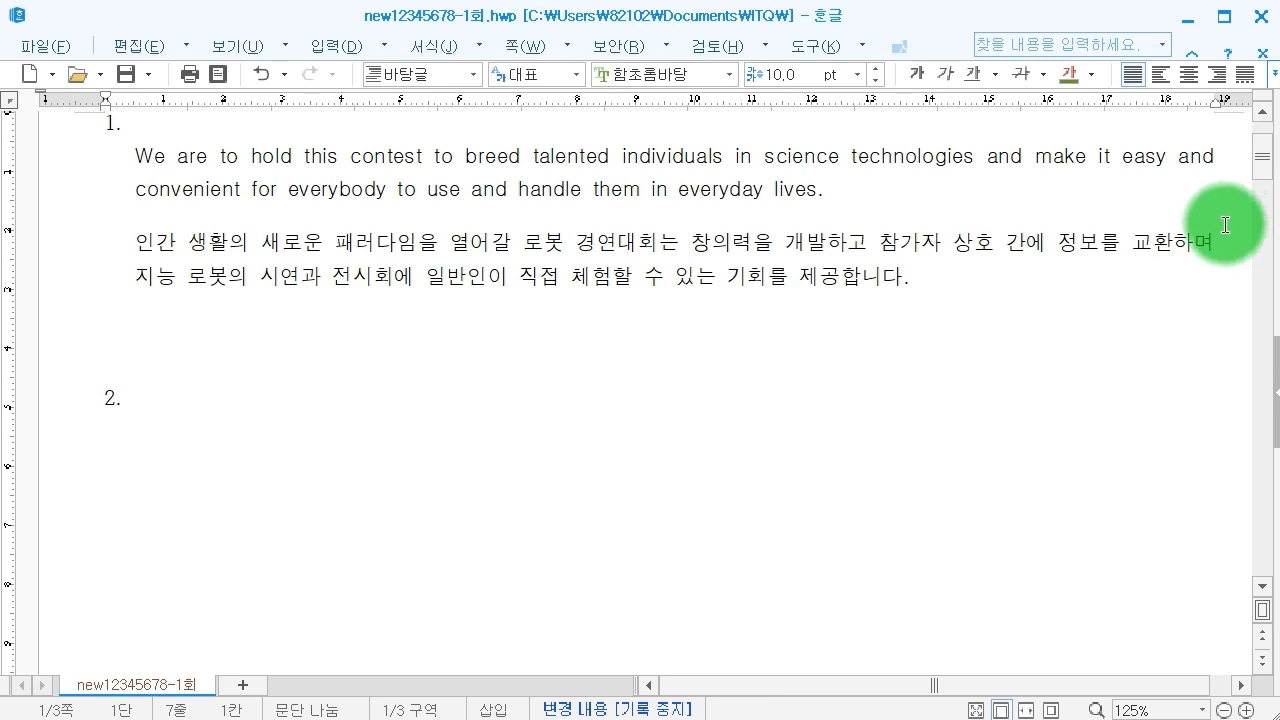
left_click(1226, 150)
left_click(1215, 274)
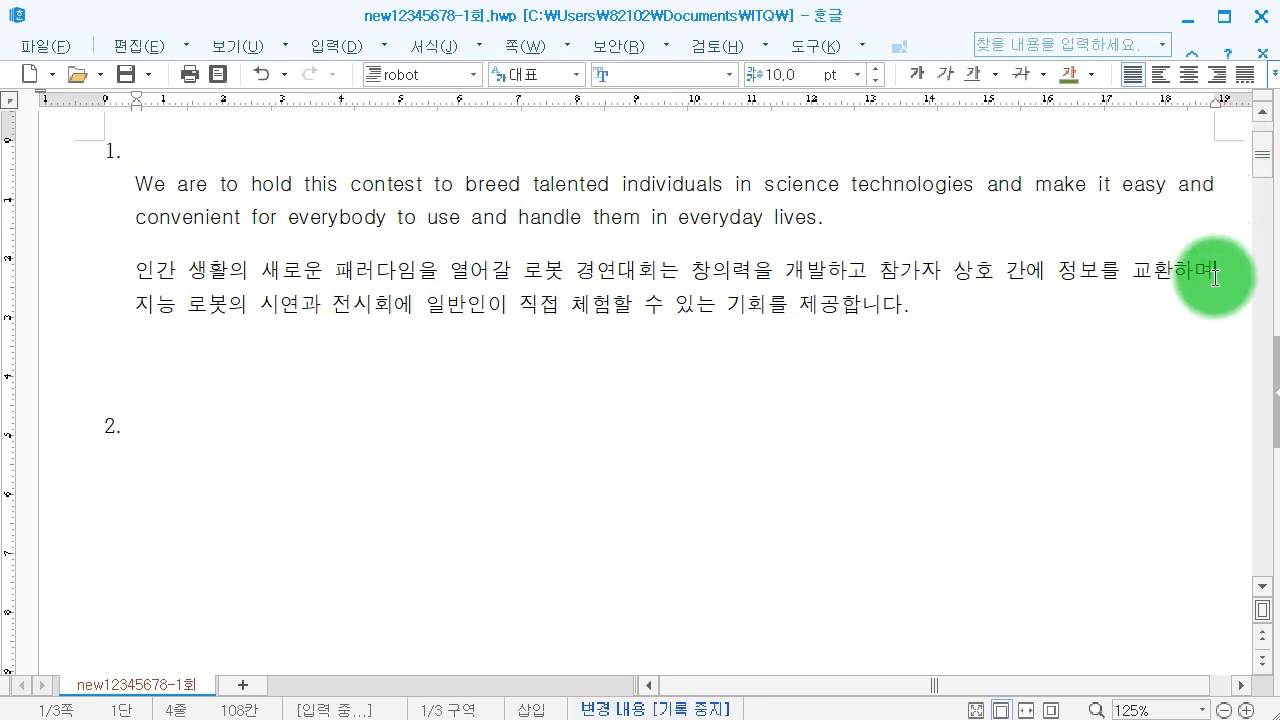
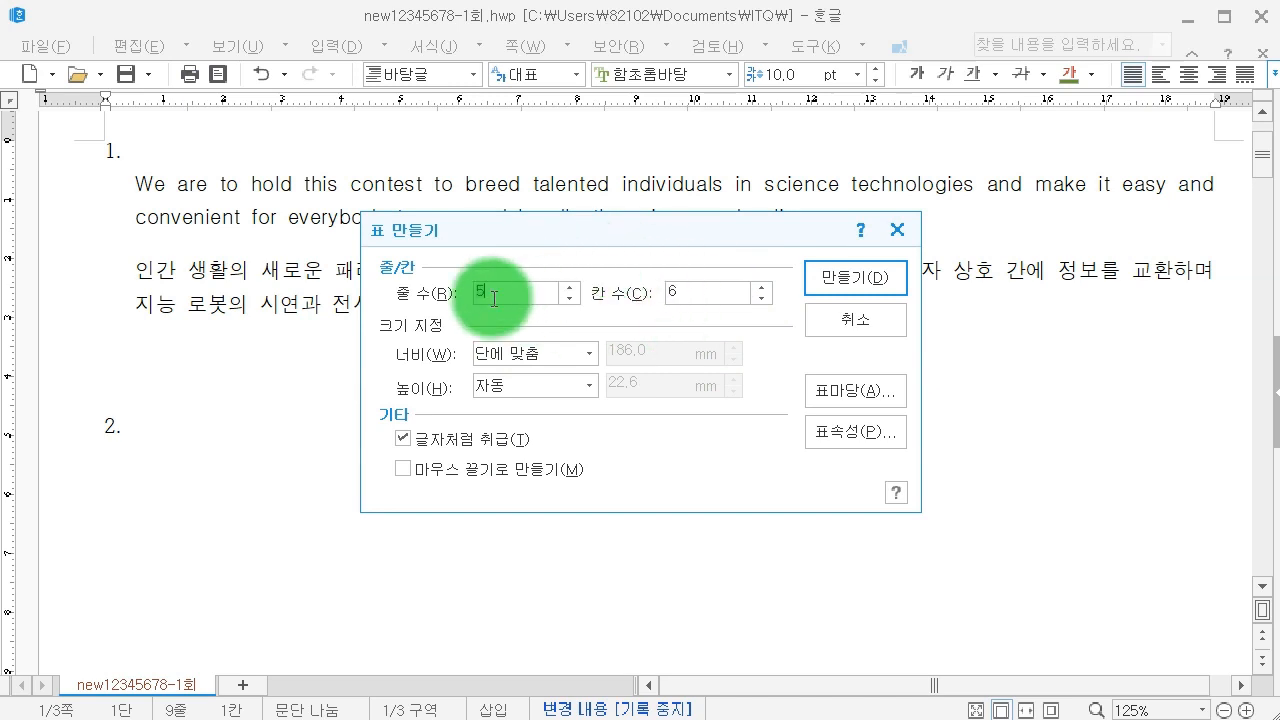
Create a table with 5 rows and 6 columns under "2.", treated as a character.
left_click(574, 288)
left_click(577, 297)
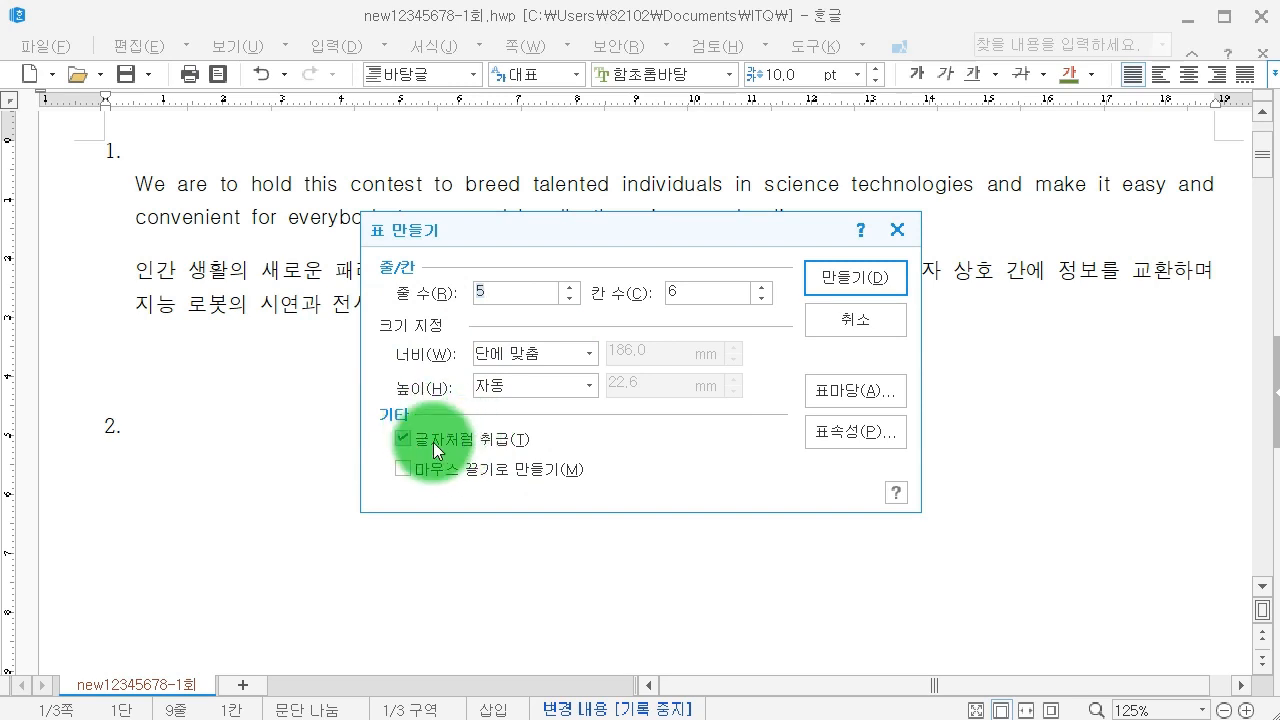
left_click(856, 287)
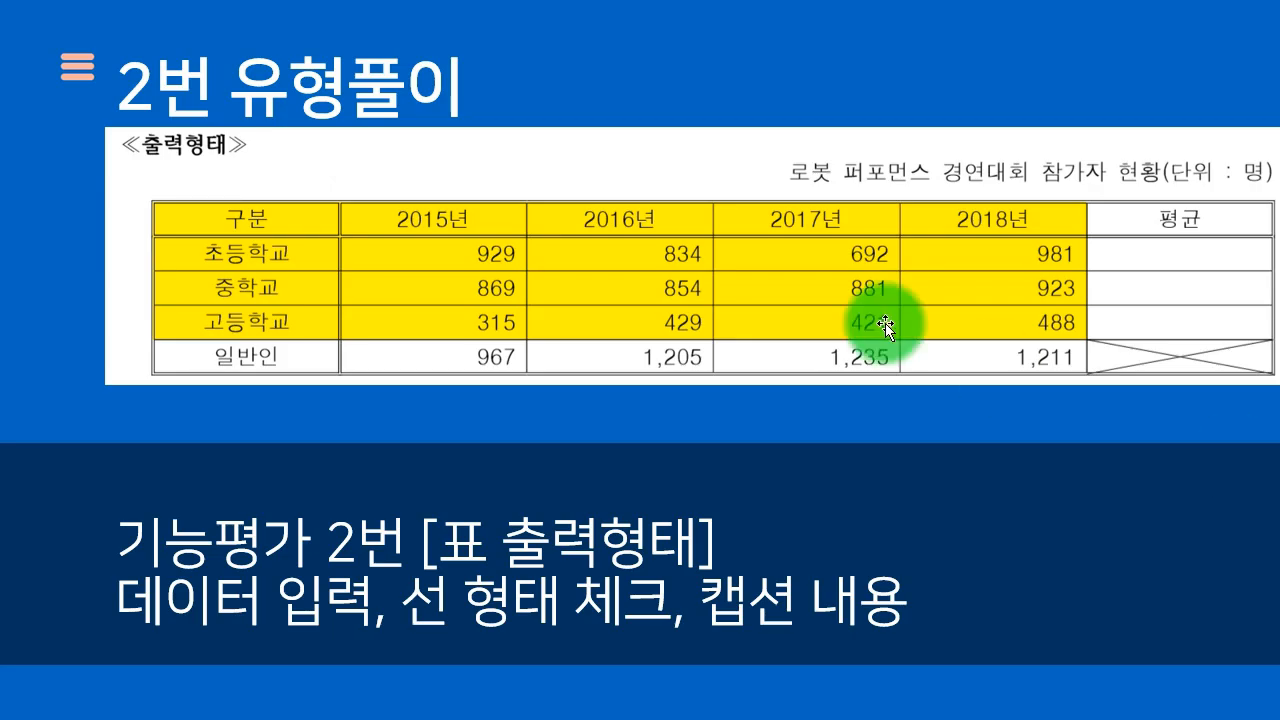
Copy the ≪출력형태≫ table image from the slide and paste it below the blank table.
left_click(811, 323)
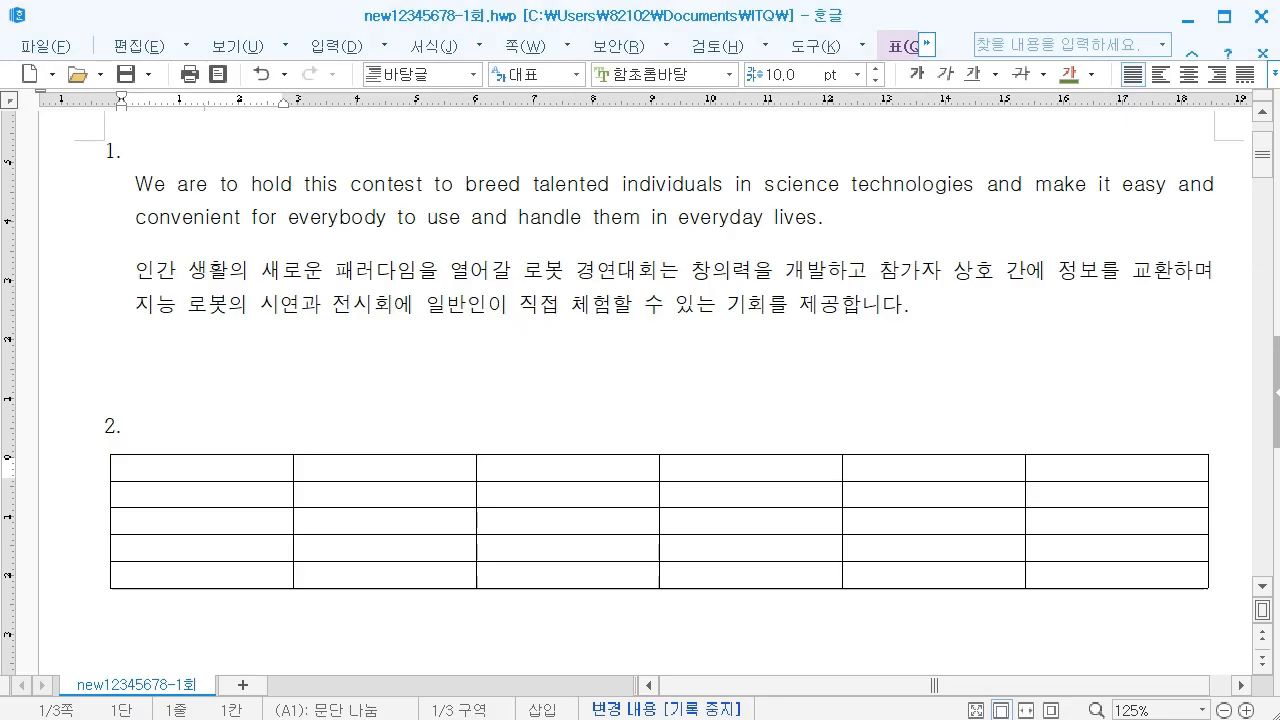
left_click(534, 652)
scroll(546, 652, "down", 4)
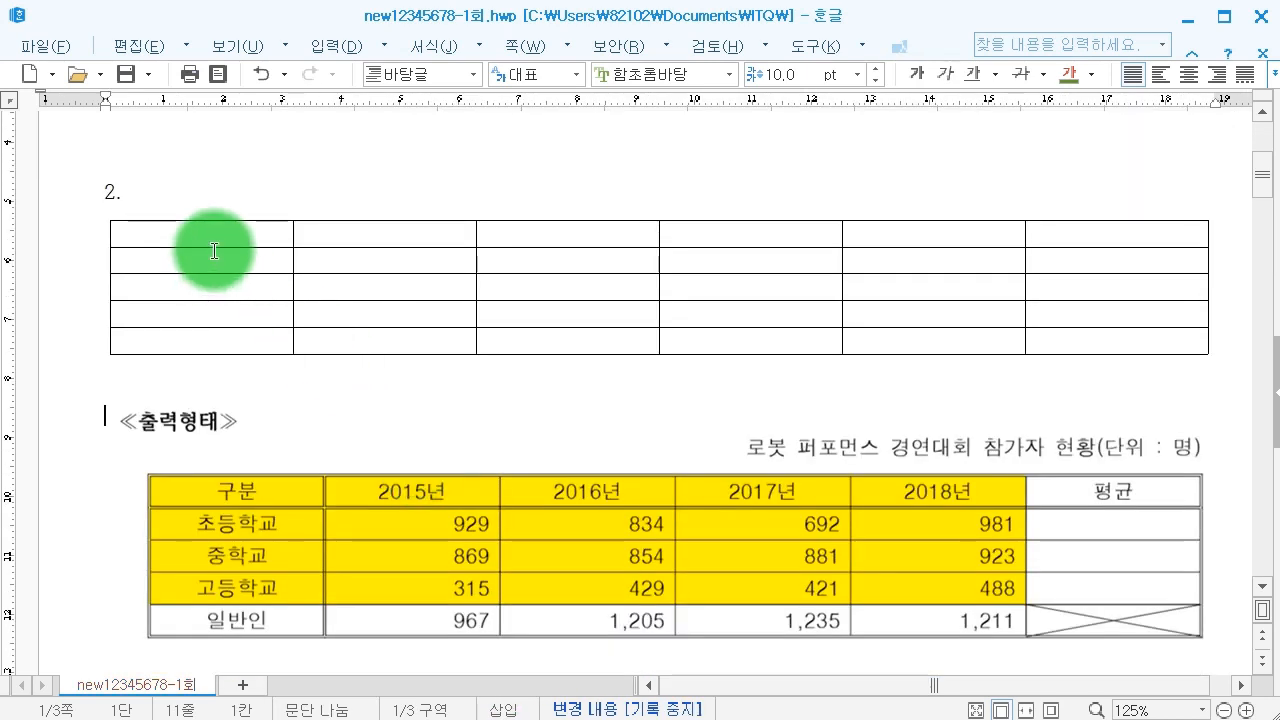
Fill the table's header row with 구분, 2015년, 2016년, 2017년, 2018년 and 평균.
left_click(215, 237)
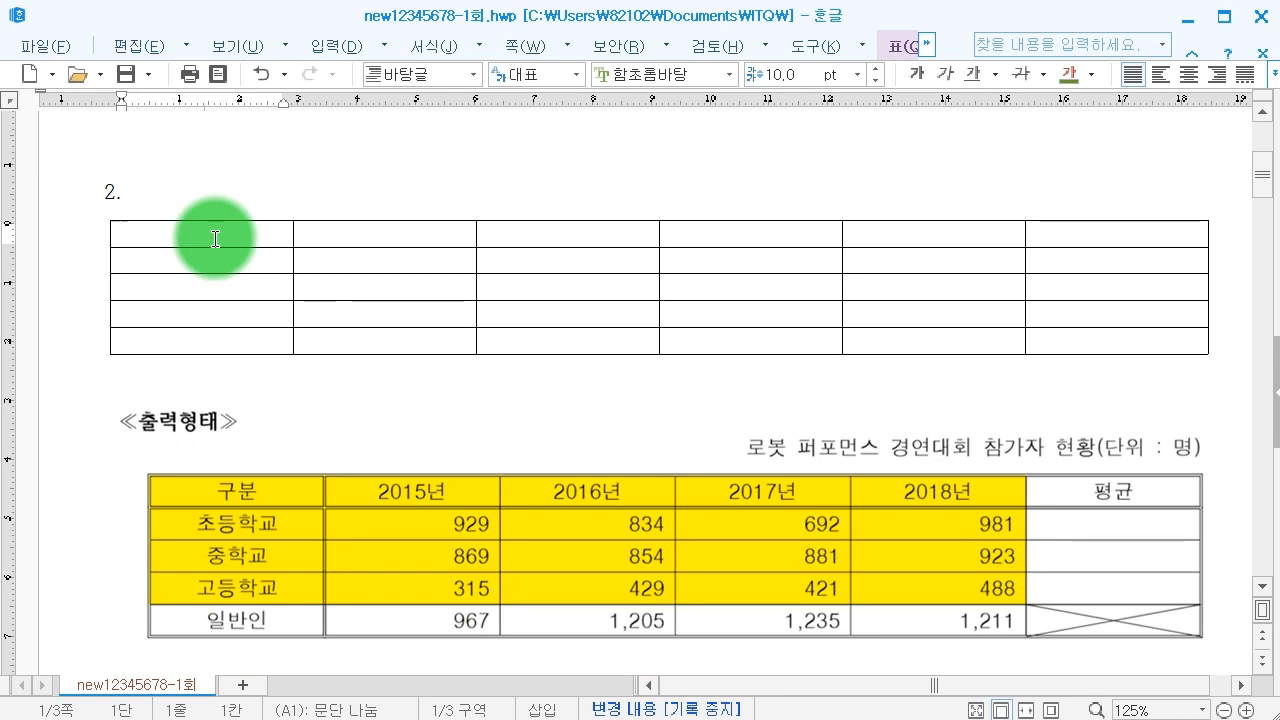
type("구분")
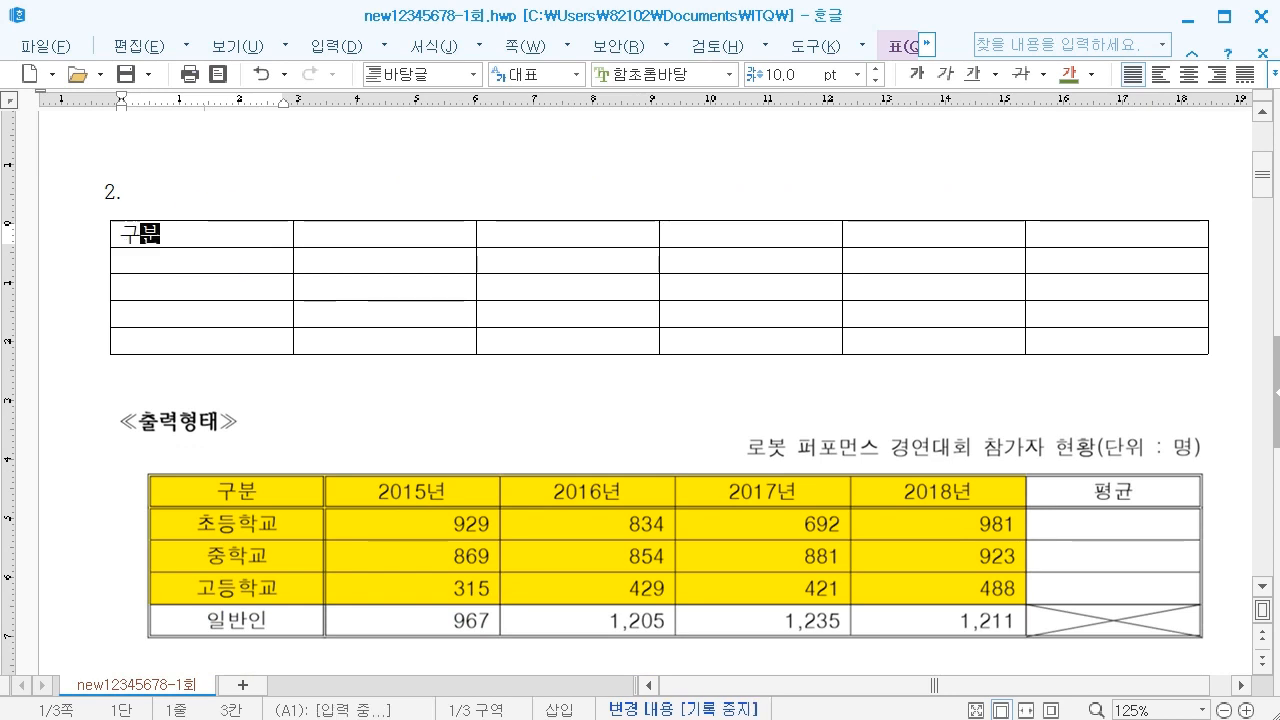
key("Tab")
type("2015년")
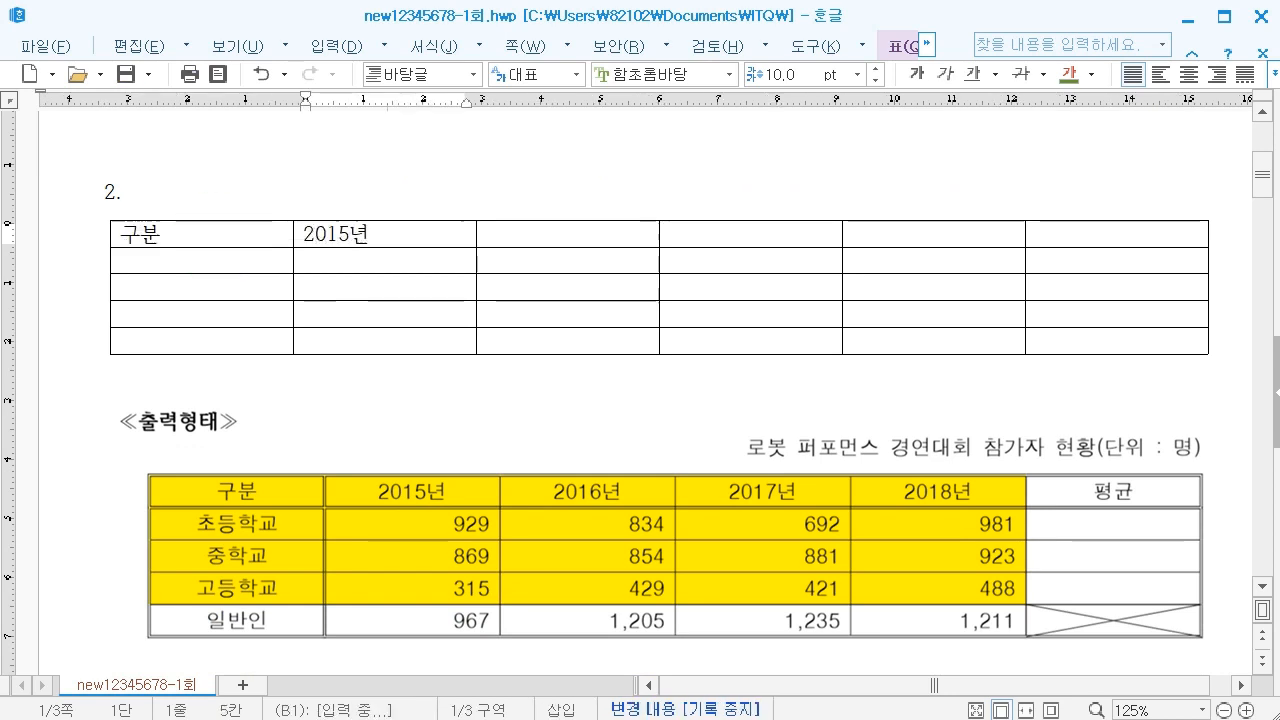
key("Tab")
type("2016년")
key("Tab")
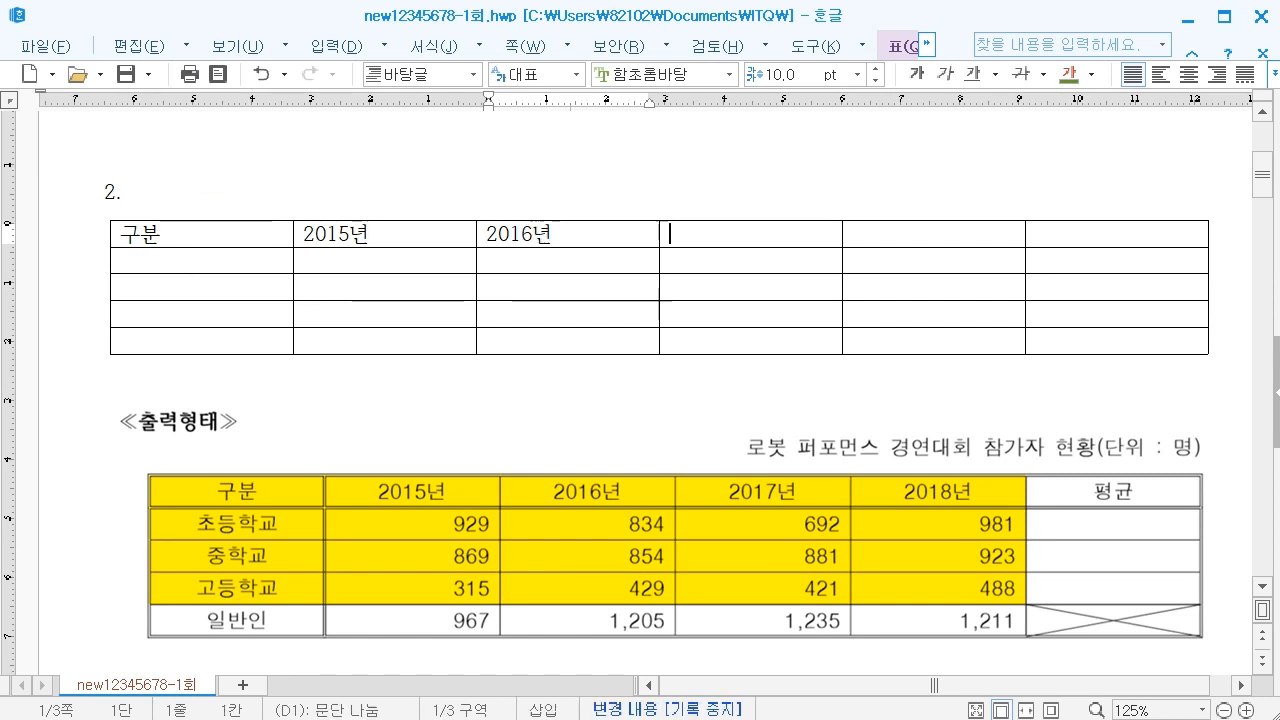
type("2017년")
key("Tab")
type("2018년")
key("Tab")
type("평균")
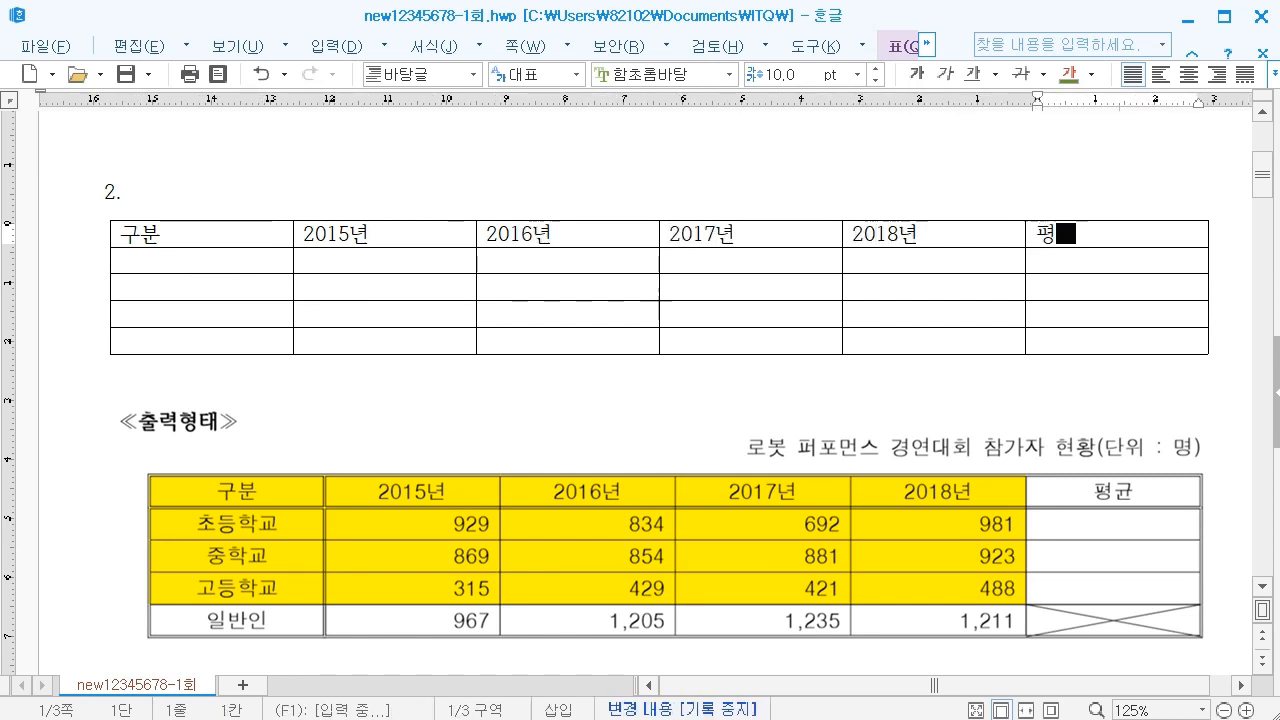
Fill the first column below the header with the row labels 초등학교, 중학교, 고등학교 and 일반인.
key("Tab")
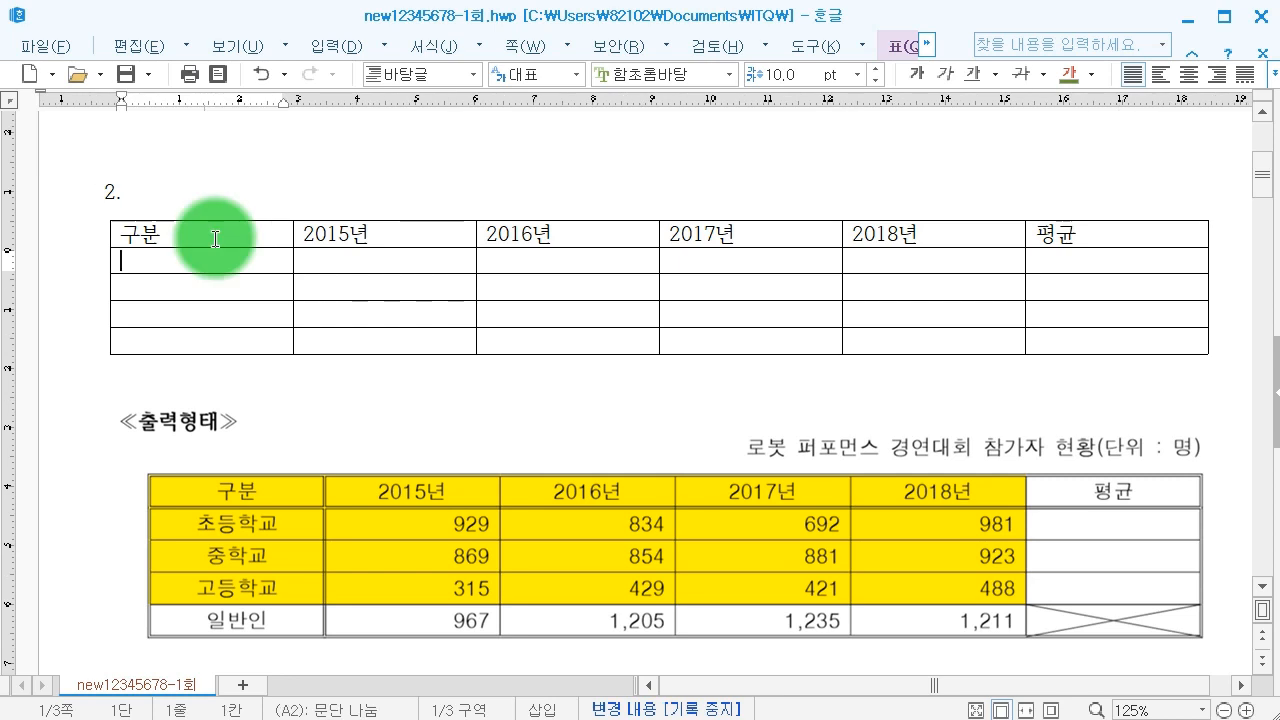
type("초등학ㅅㅎ")
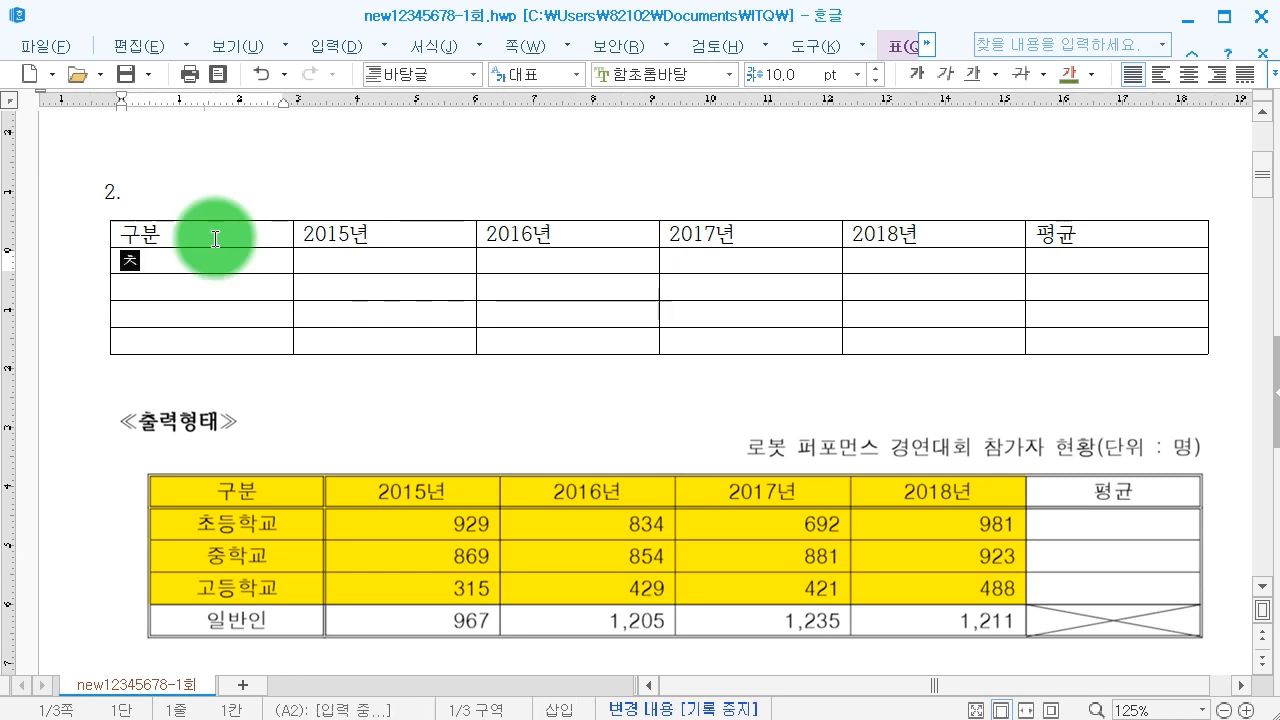
key("BackSpace")
key("BackSpace")
type("교")
key("Down")
type("중학")
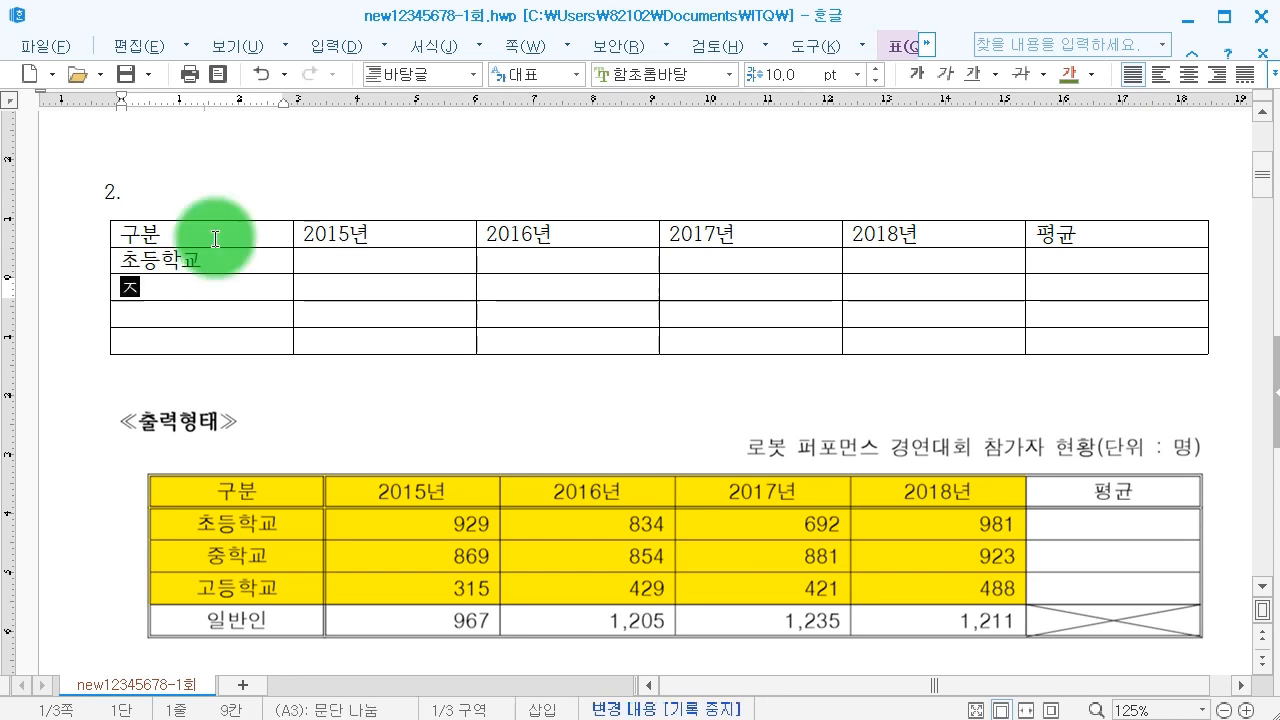
type("교")
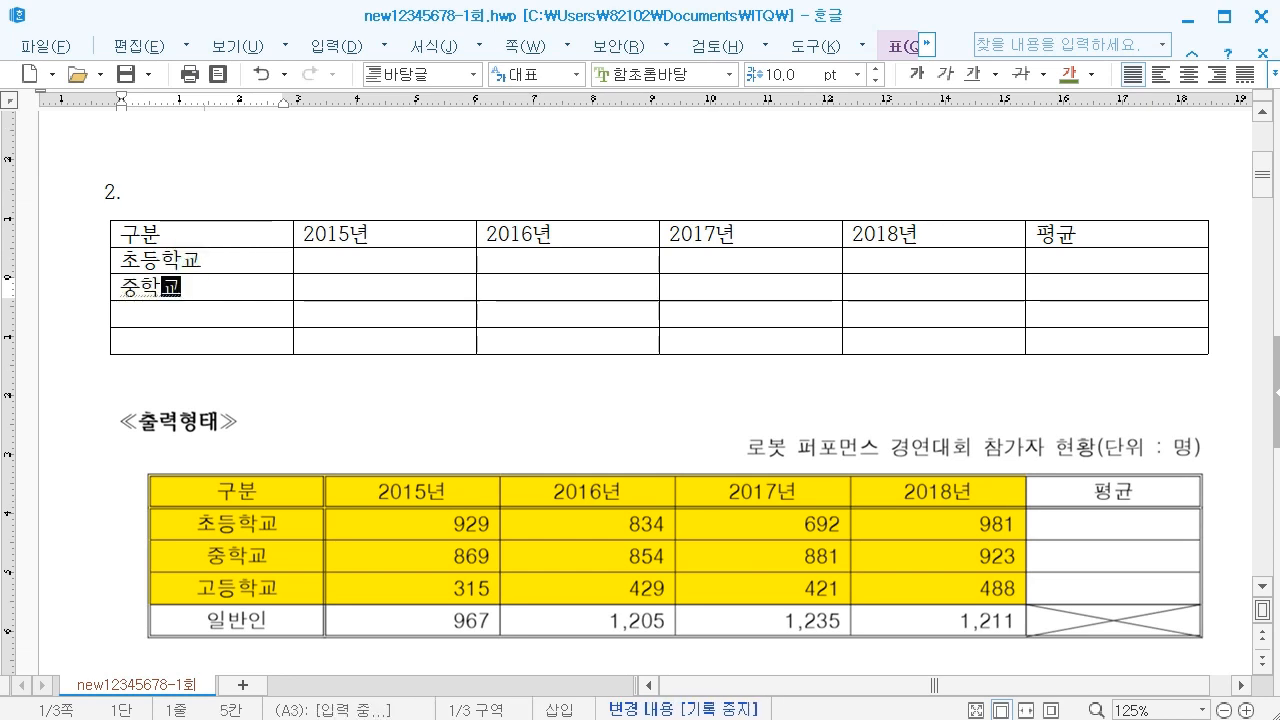
key("Down")
type("고등학교")
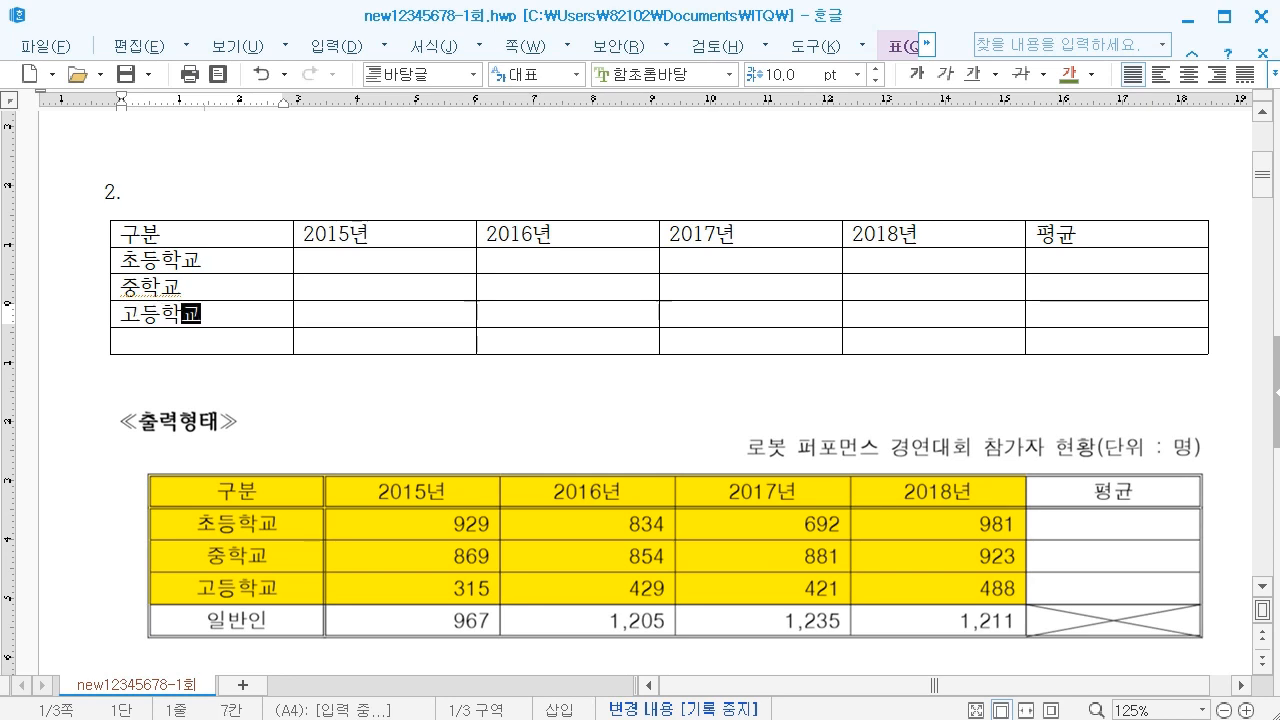
key("Down")
type("일반ㅇ")
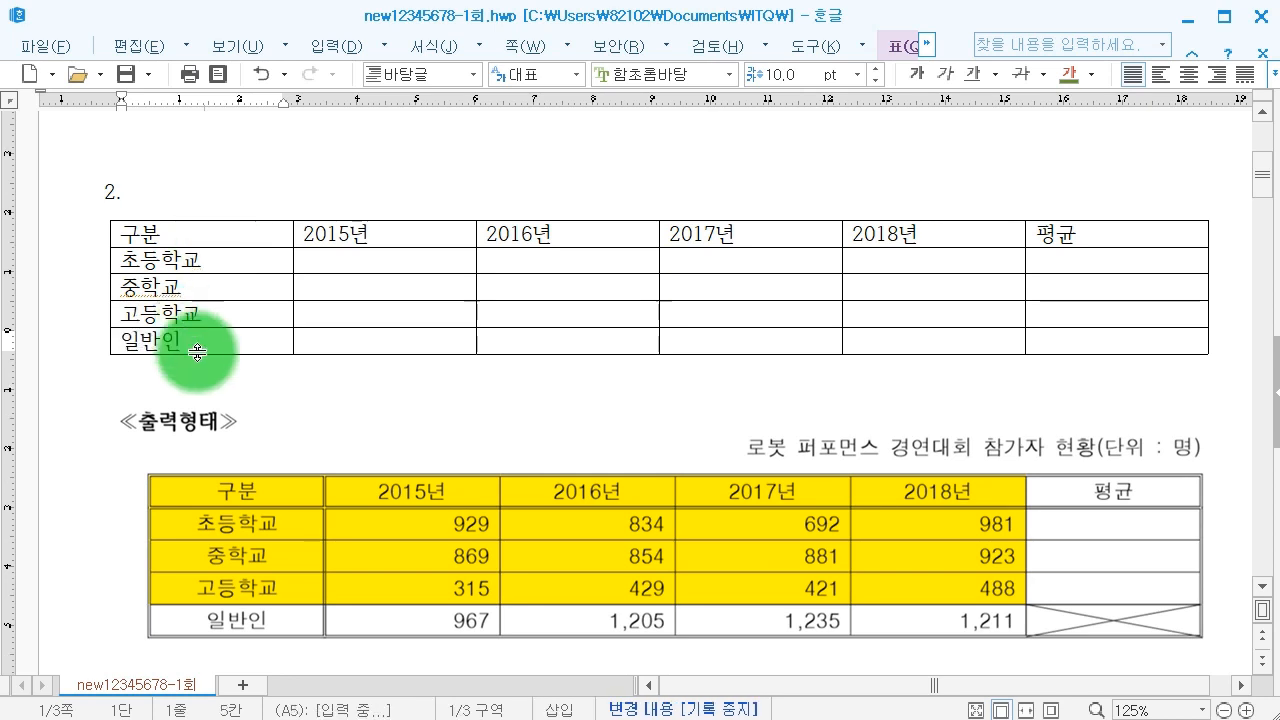
Enter 929, 869, 615 and 967 down the 2015년 column.
left_click(344, 266)
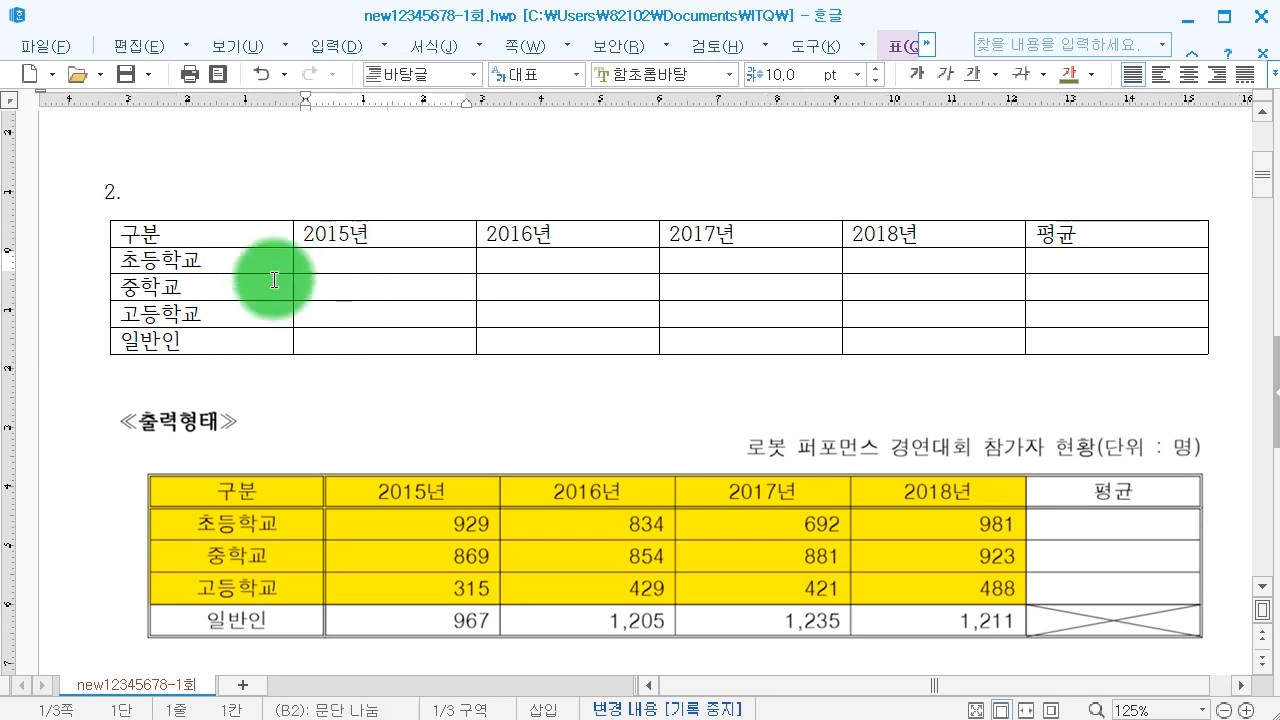
type("929")
key("Down")
type("869")
key("Down")
type("967")
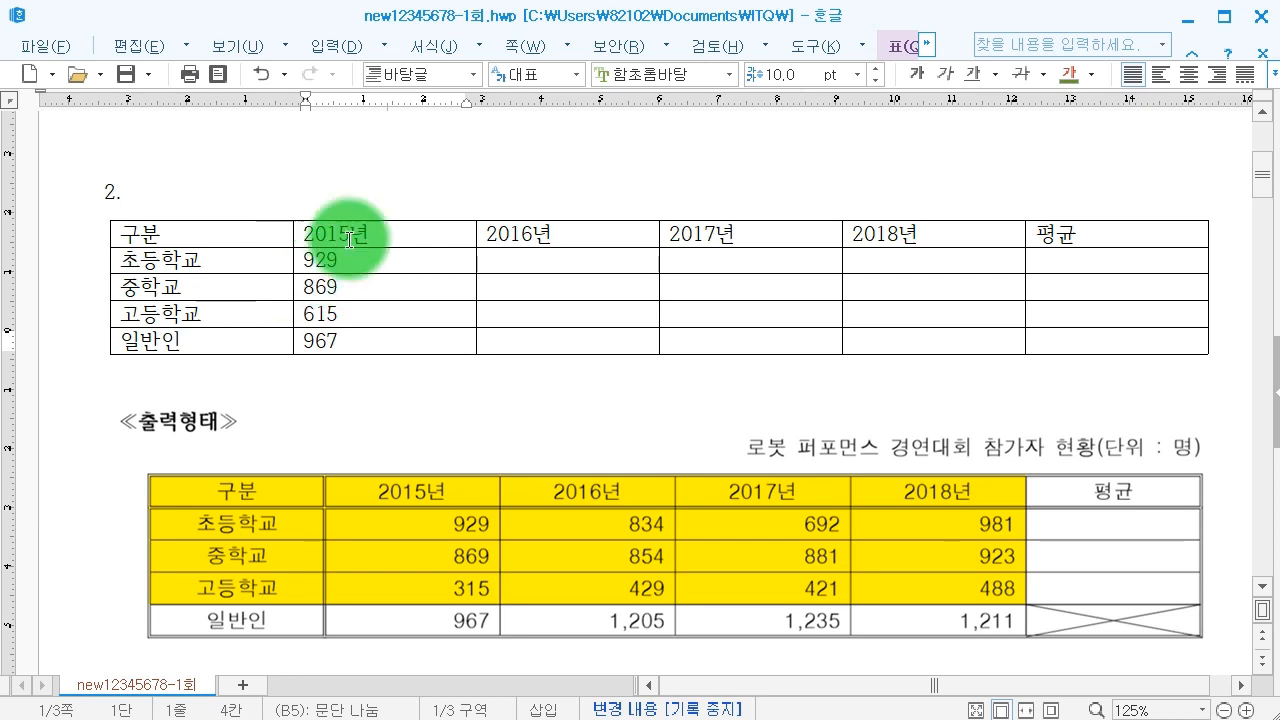
Enter 834, 854, 429 and 1205 down the 2016년 column.
left_click(490, 258)
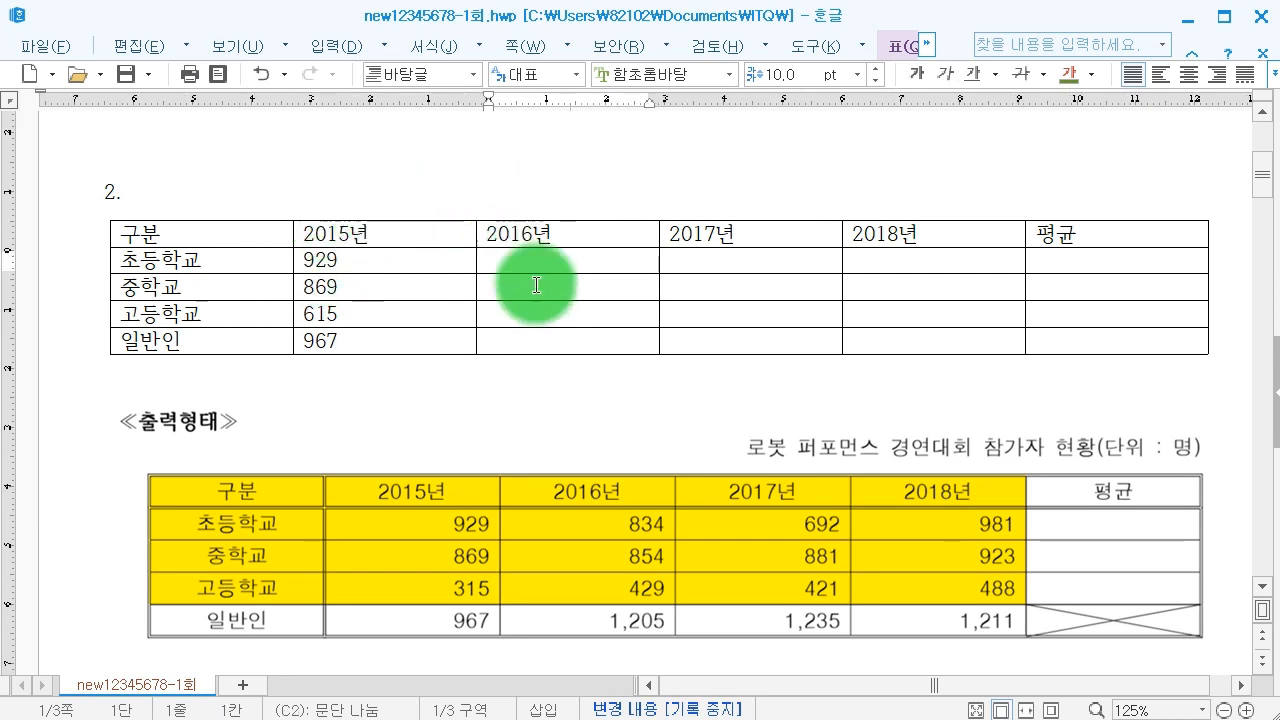
type("834")
key("Down")
type("85")
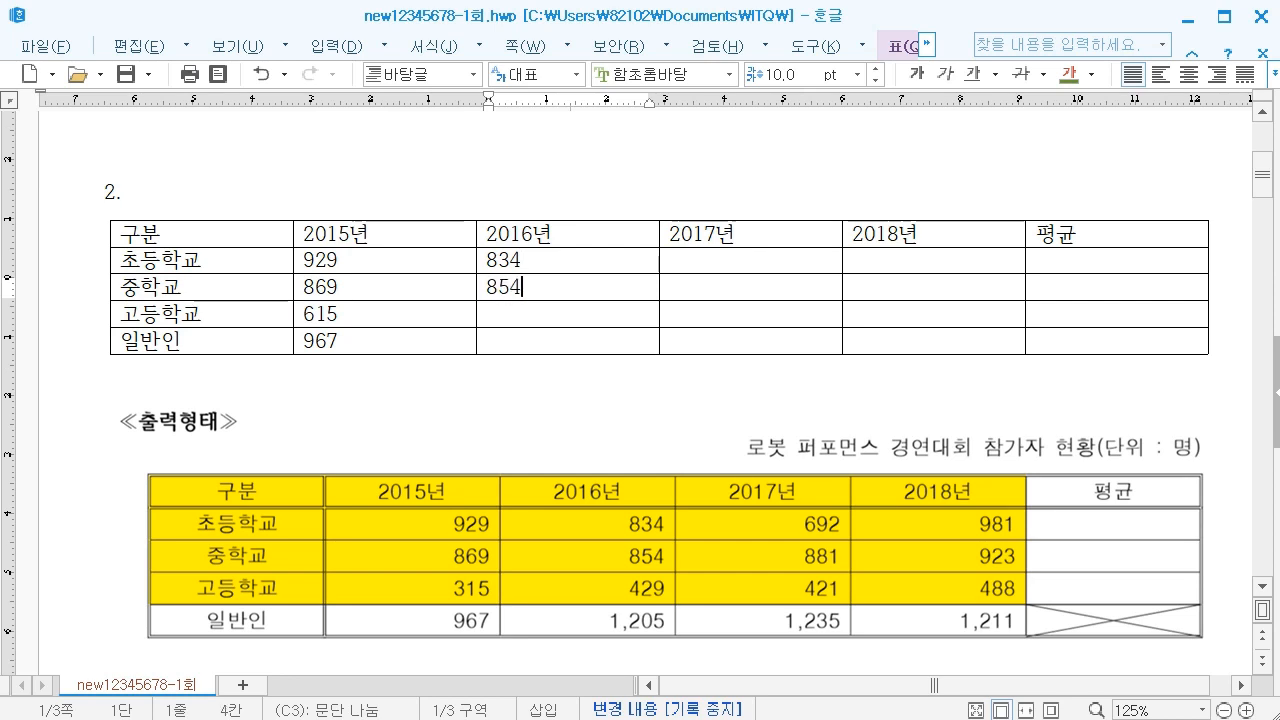
key("Down")
type("429")
key("Down")
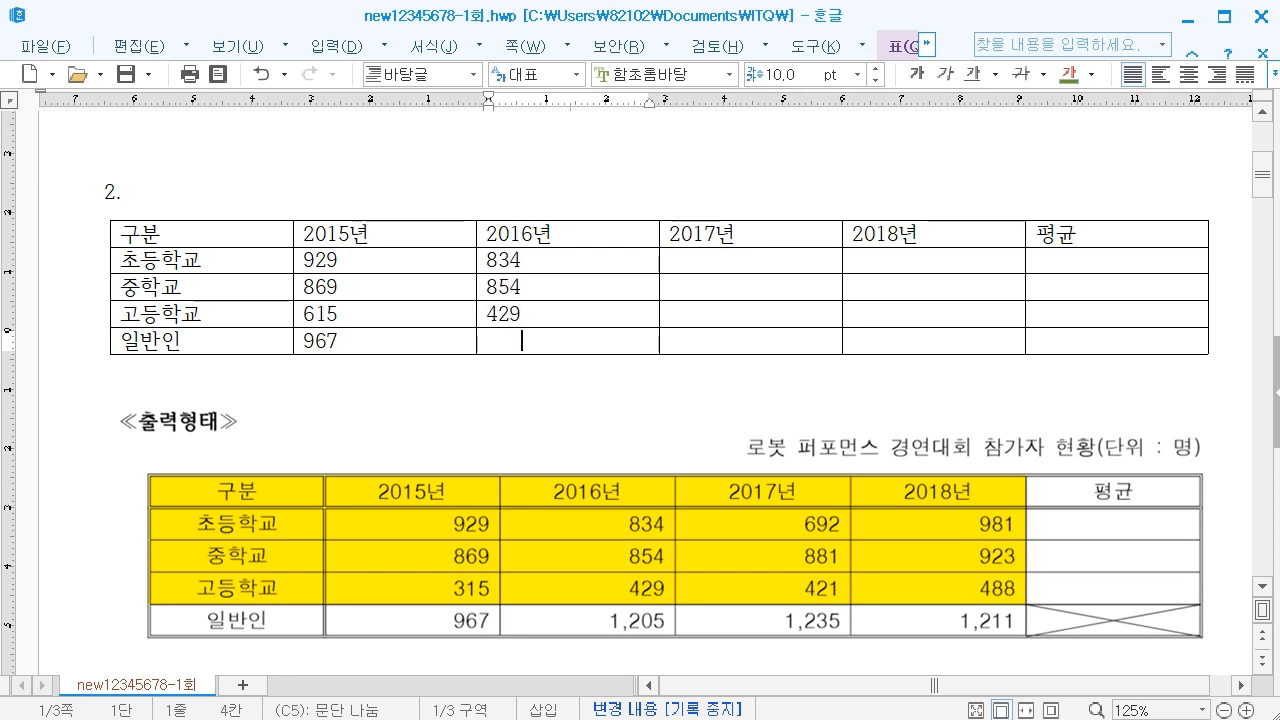
type("1205")
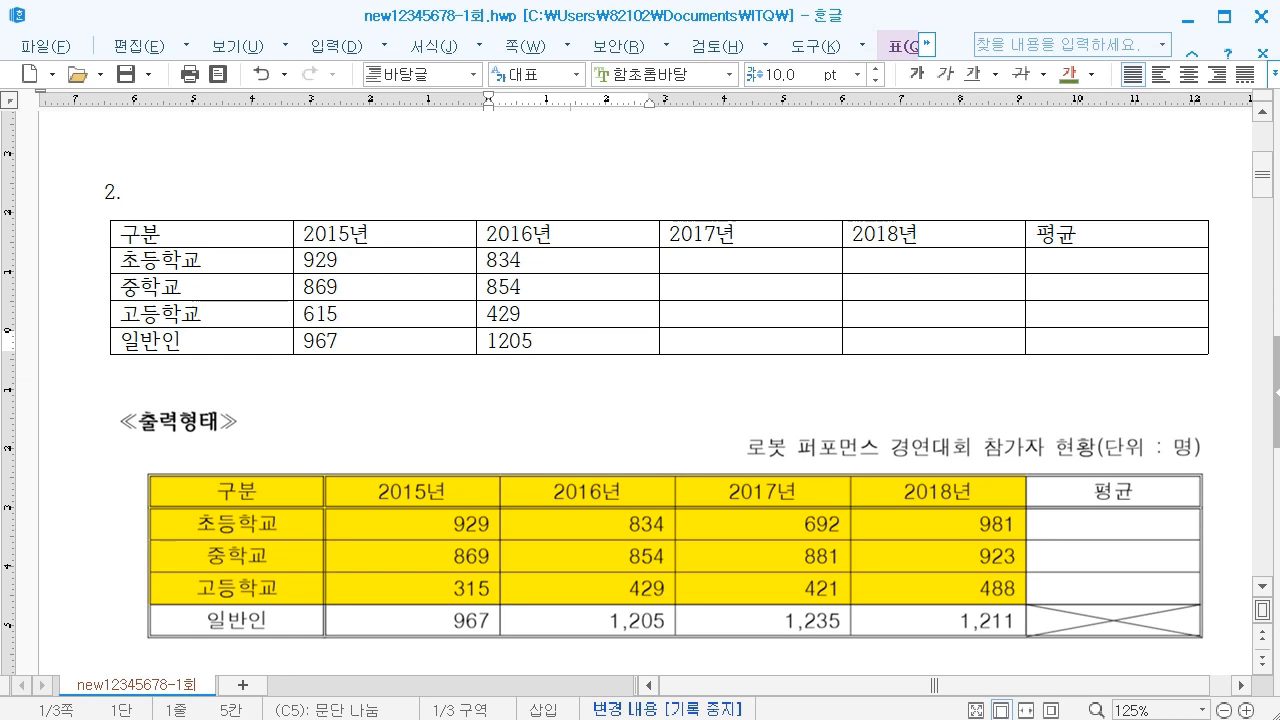
Enter 692, 881, 421 and 1235 down the 2017년 column.
left_click(693, 263)
type("692")
key("Down")
type("8")
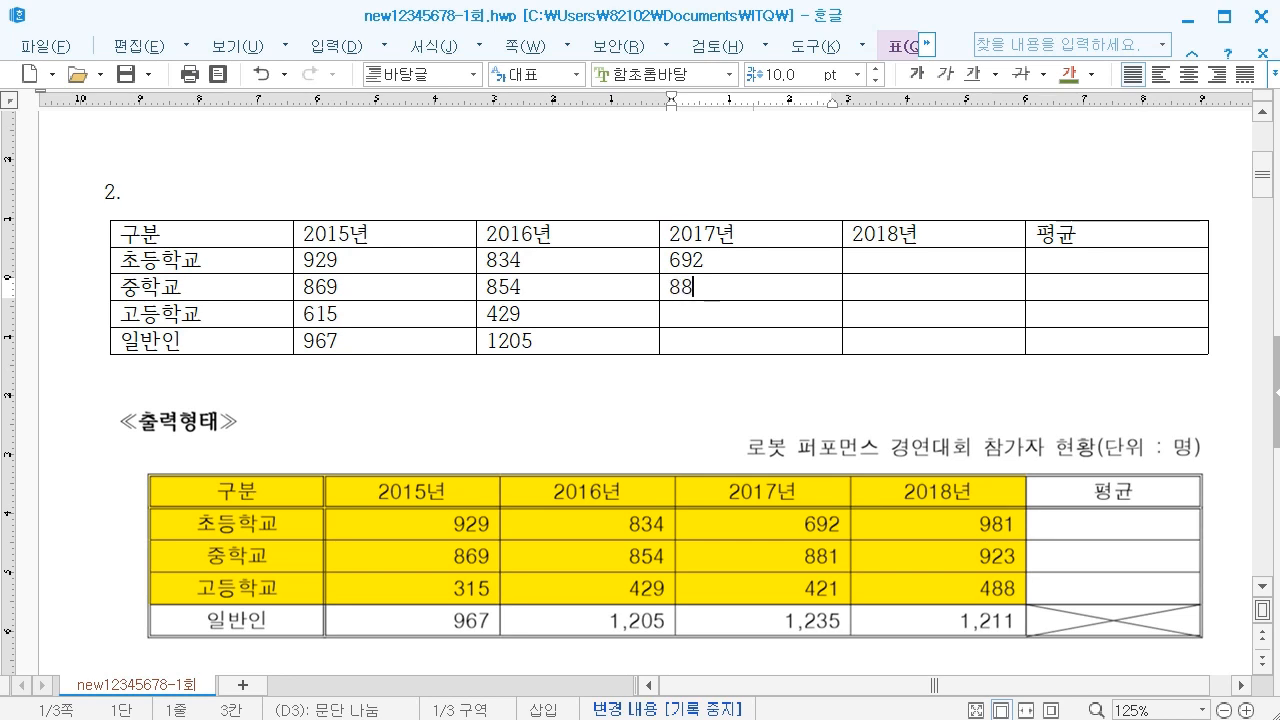
key("Down")
key("Down")
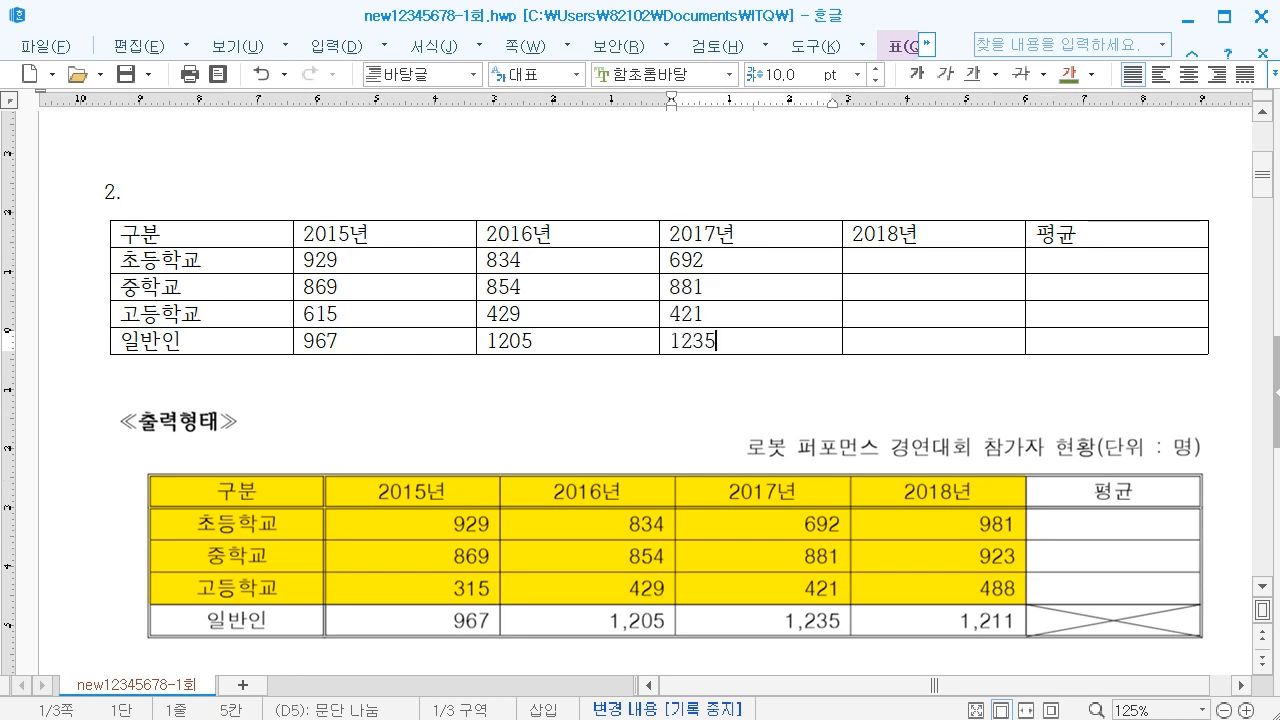
Enter 981, 923, 488 and 1211 down the 2018년 column.
left_click(858, 263)
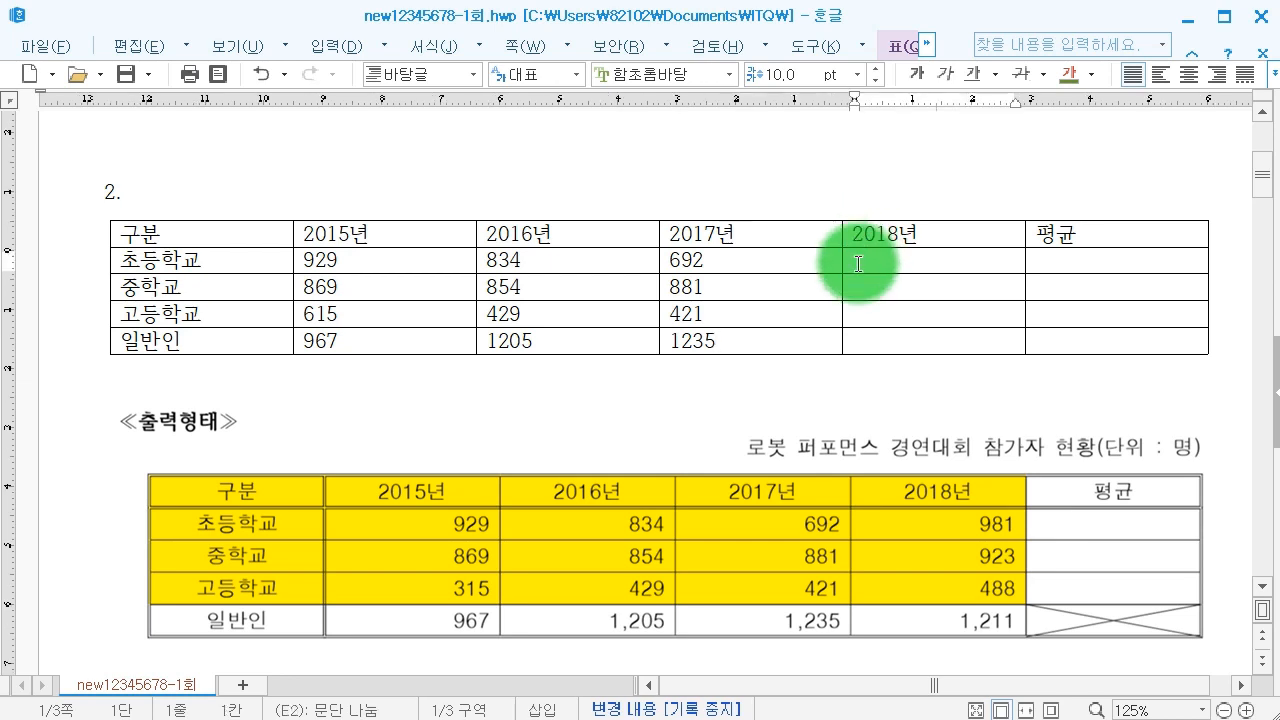
type("9")
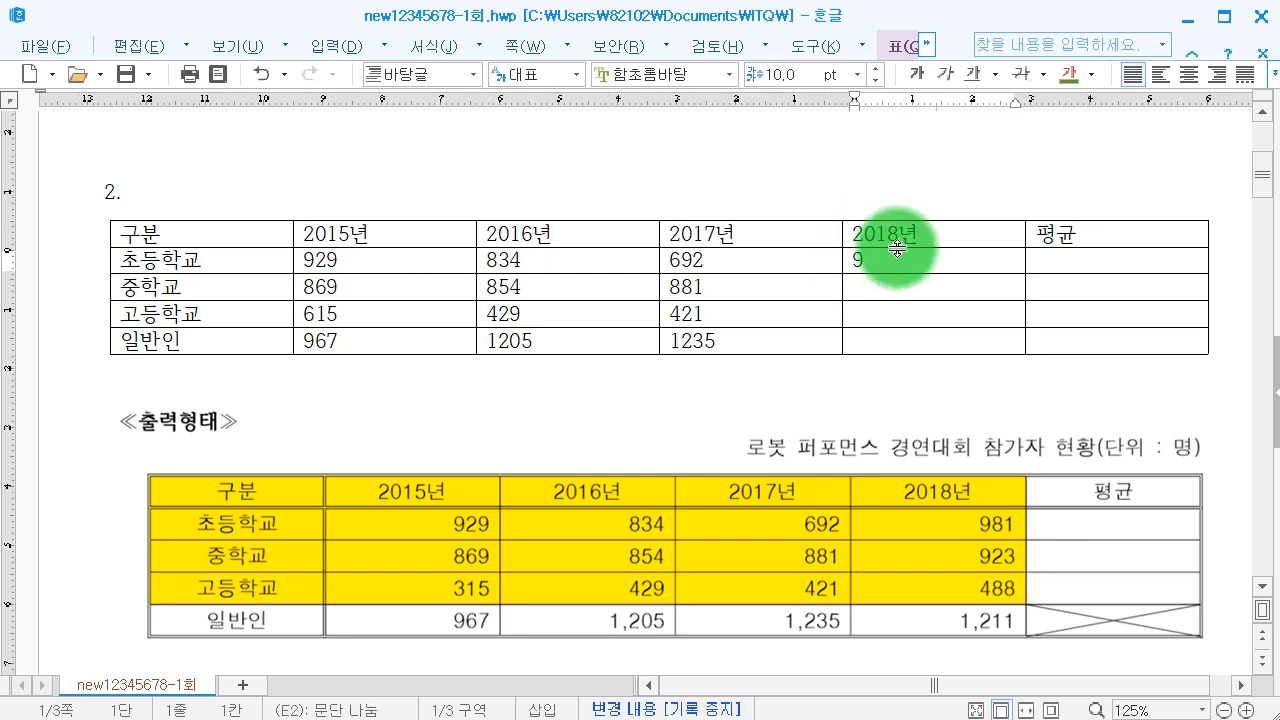
type("81")
key("Down")
type("923")
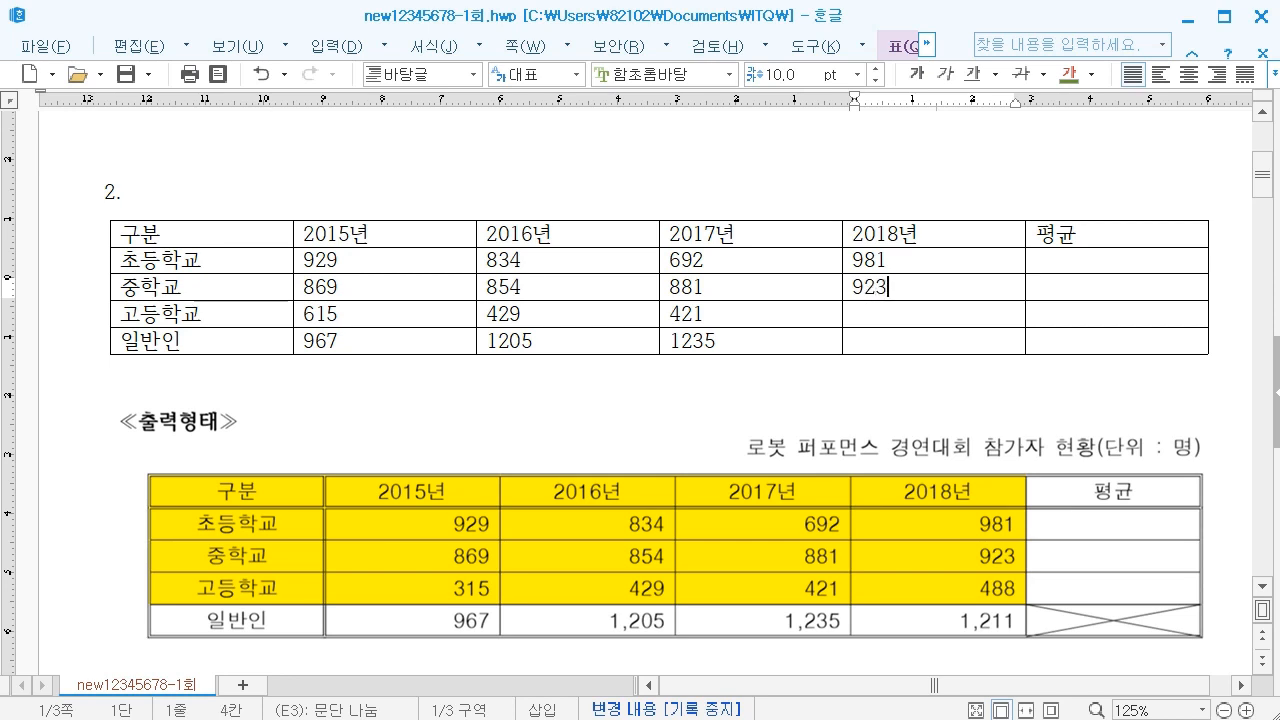
key("Down")
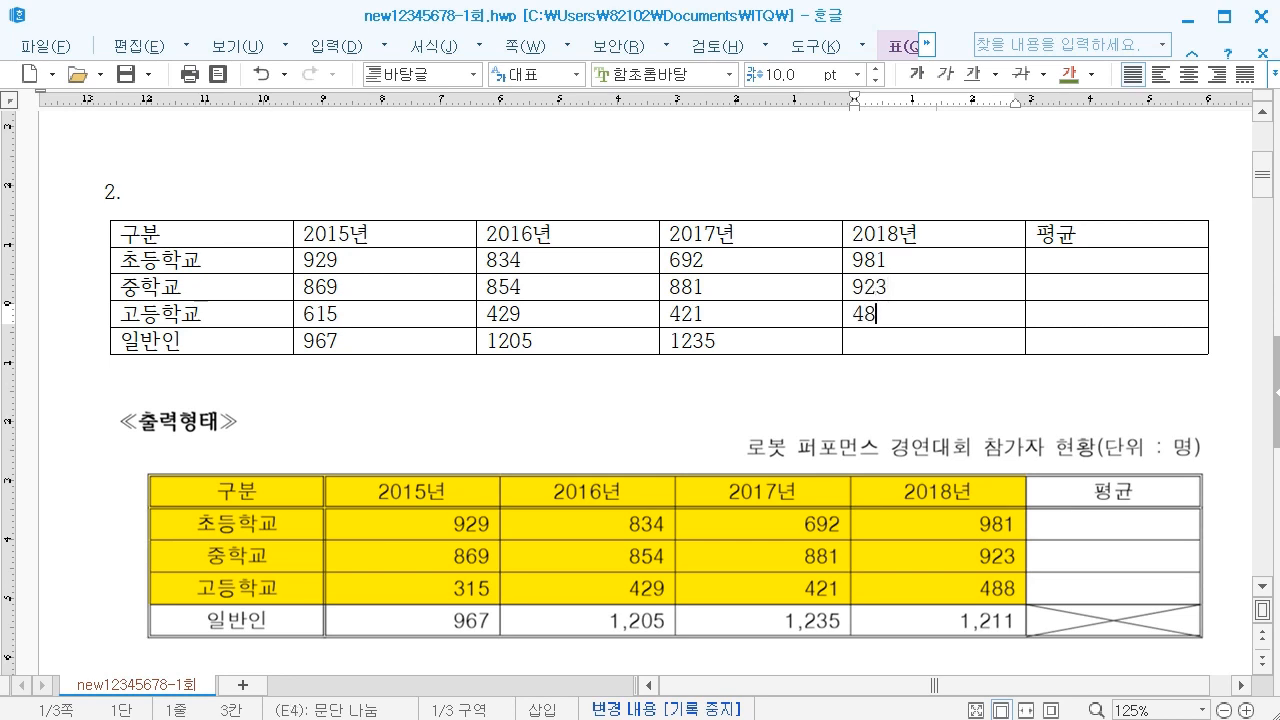
key("Down")
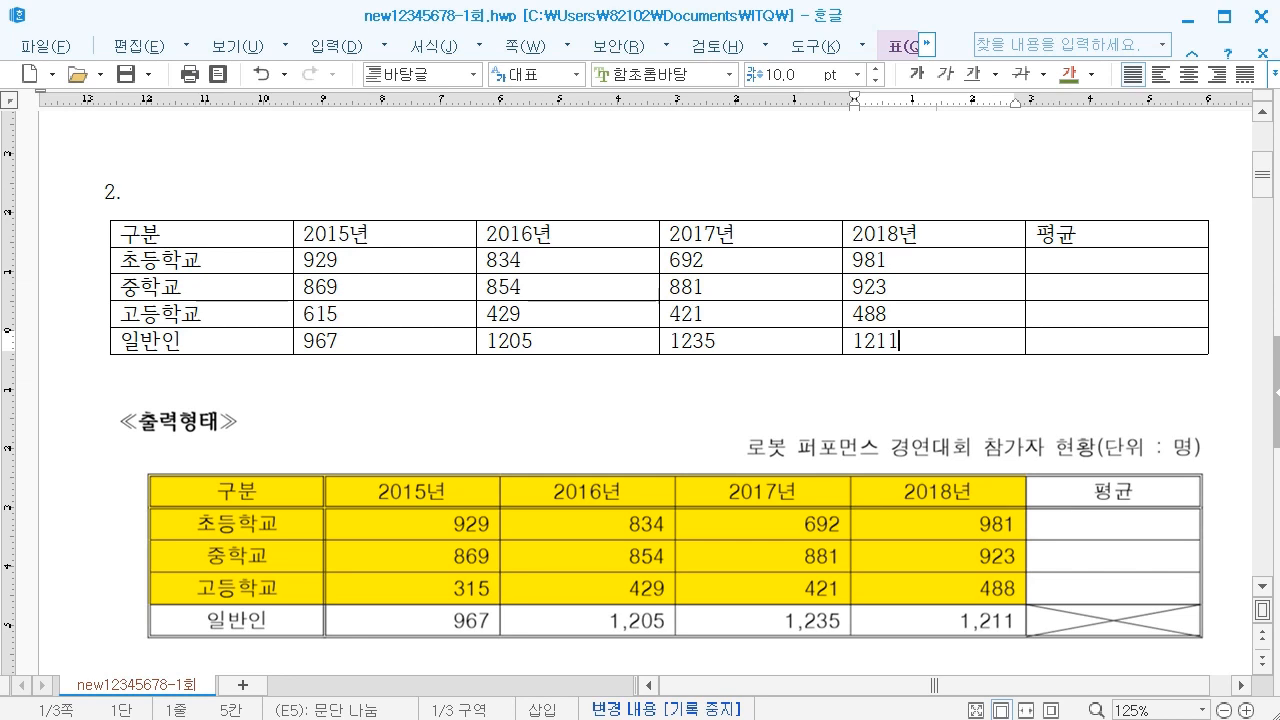
Add a caption above the participants table.
left_click(682, 528)
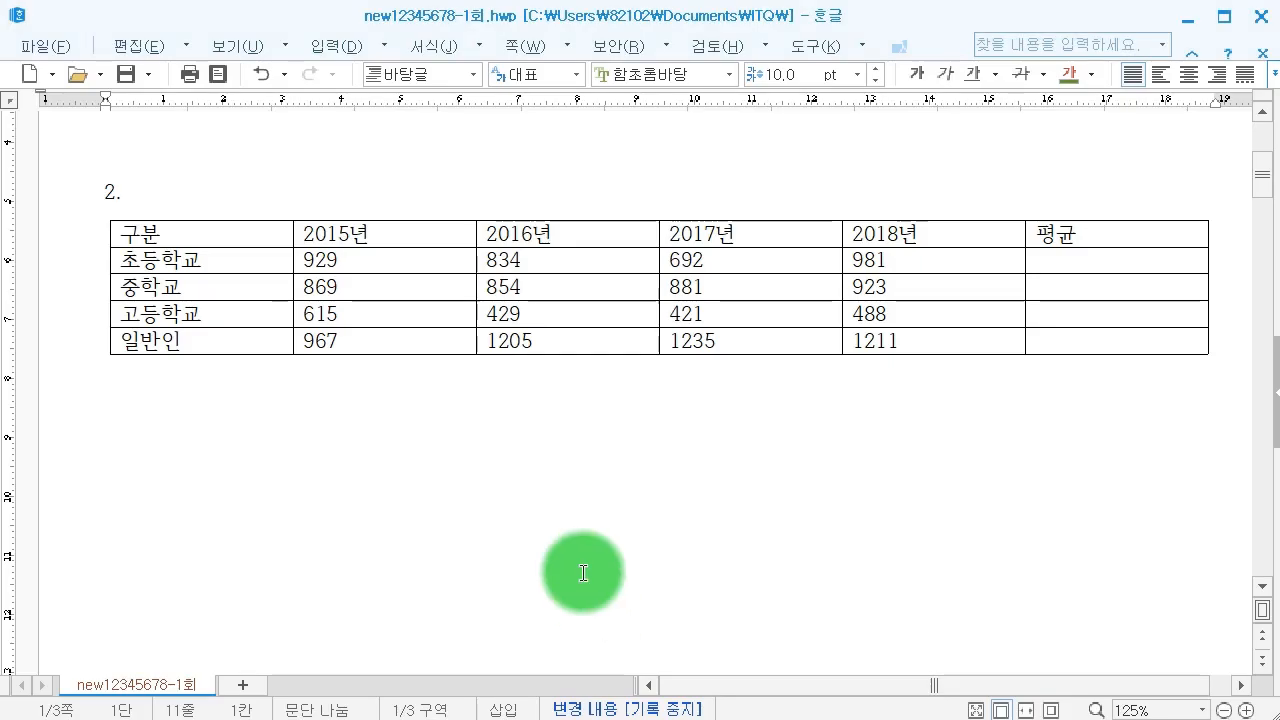
key("ctrl+v")
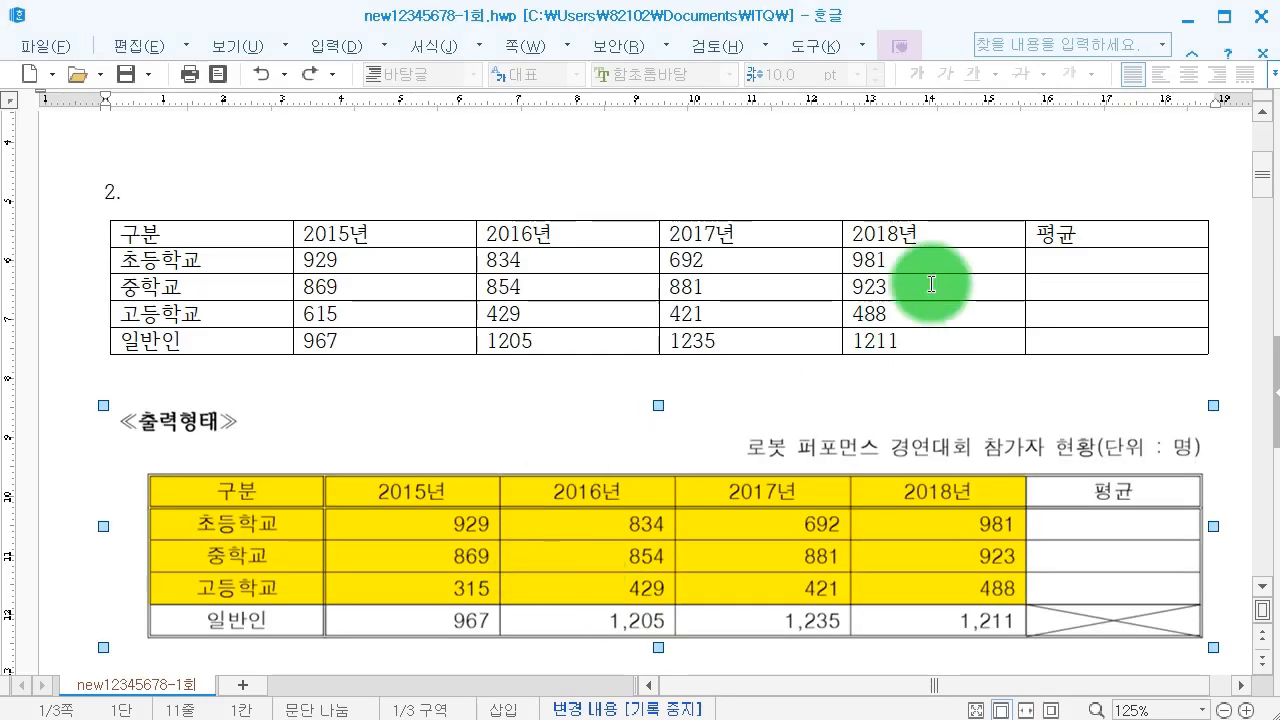
left_click(1043, 290)
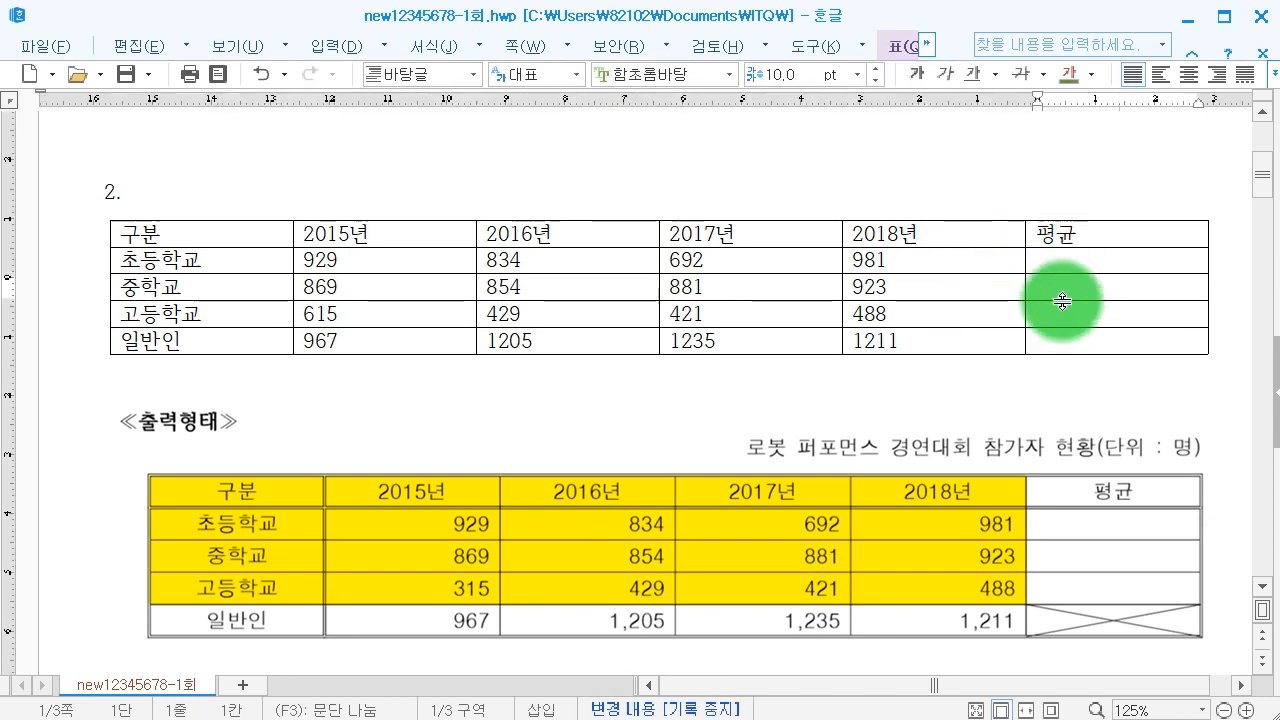
left_click(893, 46)
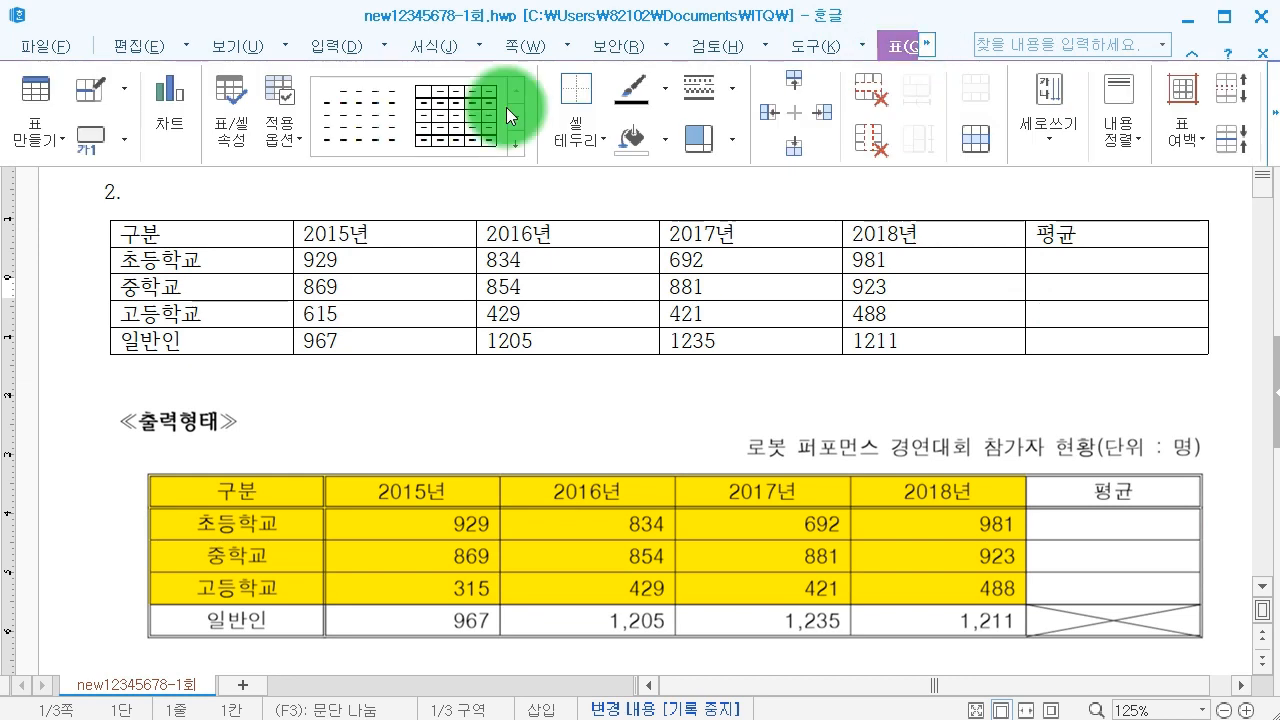
left_click(121, 135)
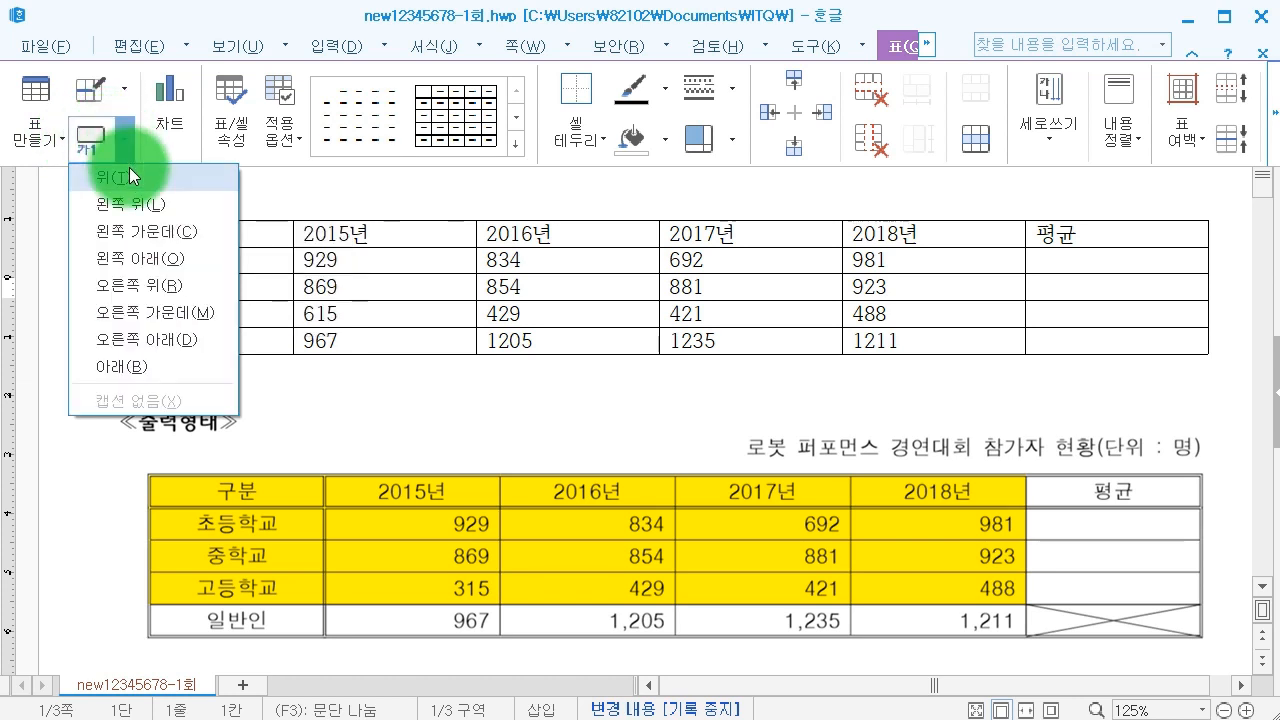
left_click(129, 170)
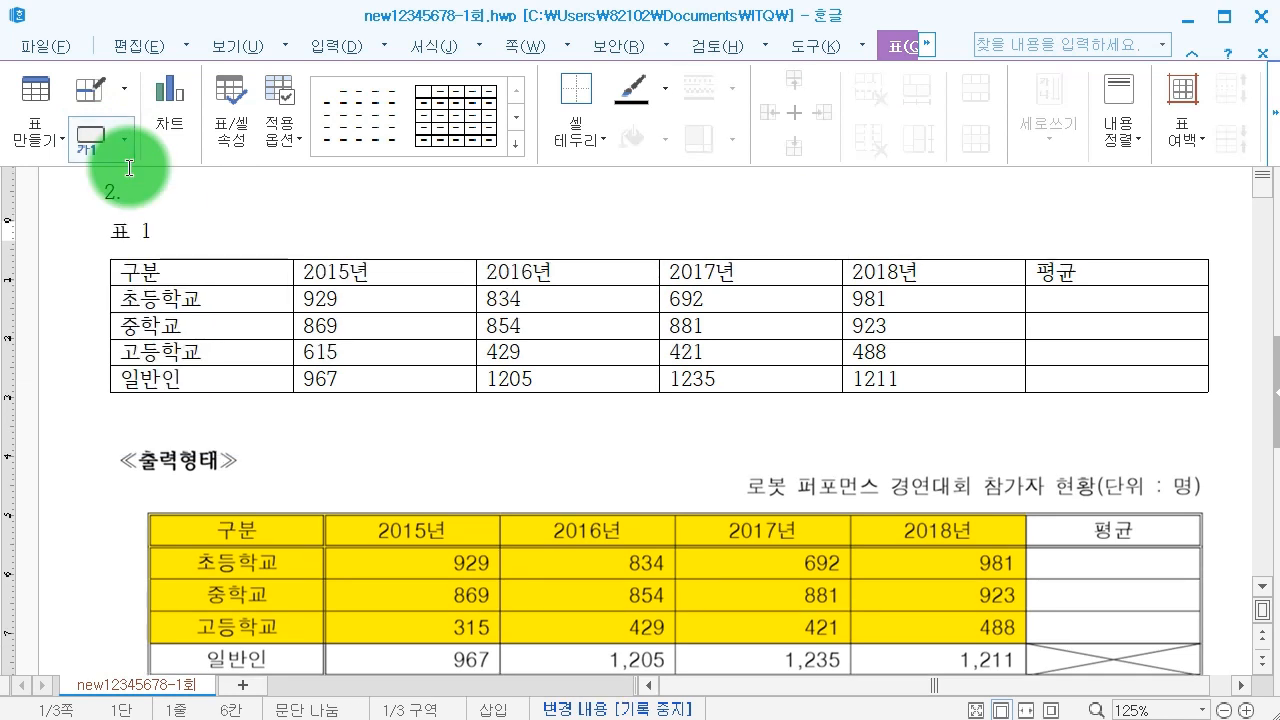
Replace the default caption text, including its automatic number, with "로봇 퍼포먼스 경연대회 참가자 현황(단위 : 명)".
left_click(218, 234)
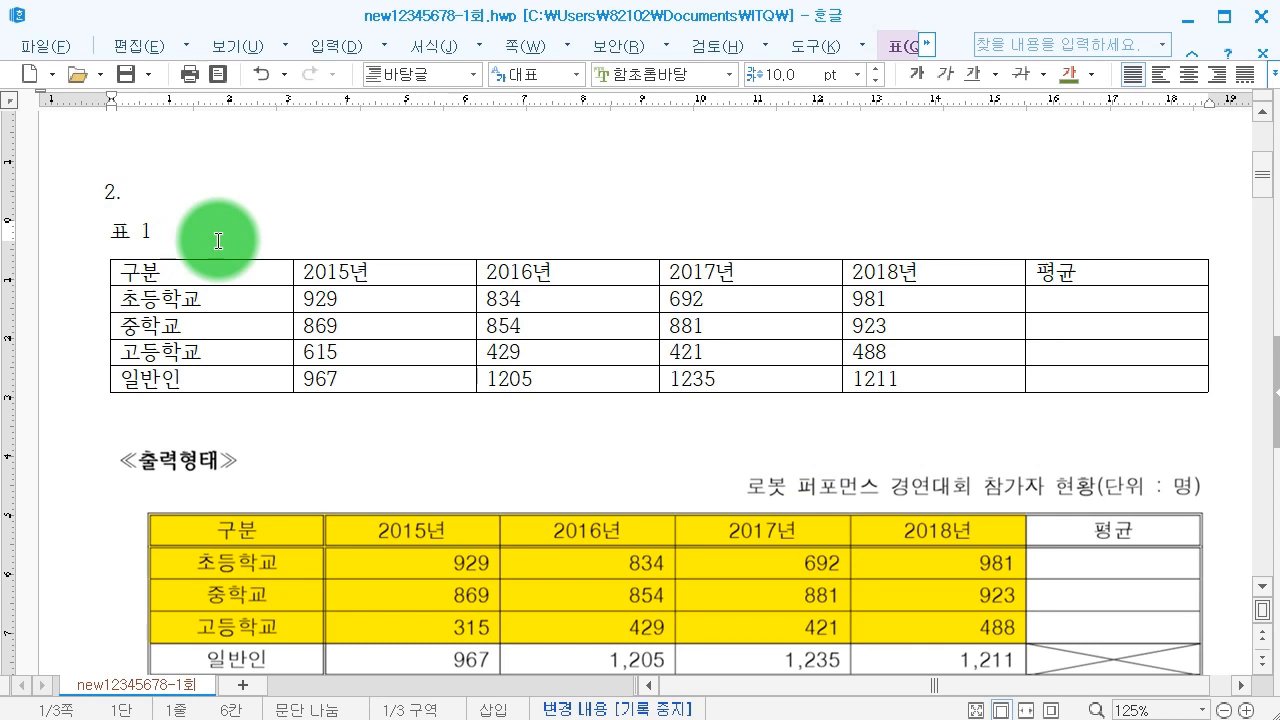
key("BackSpace")
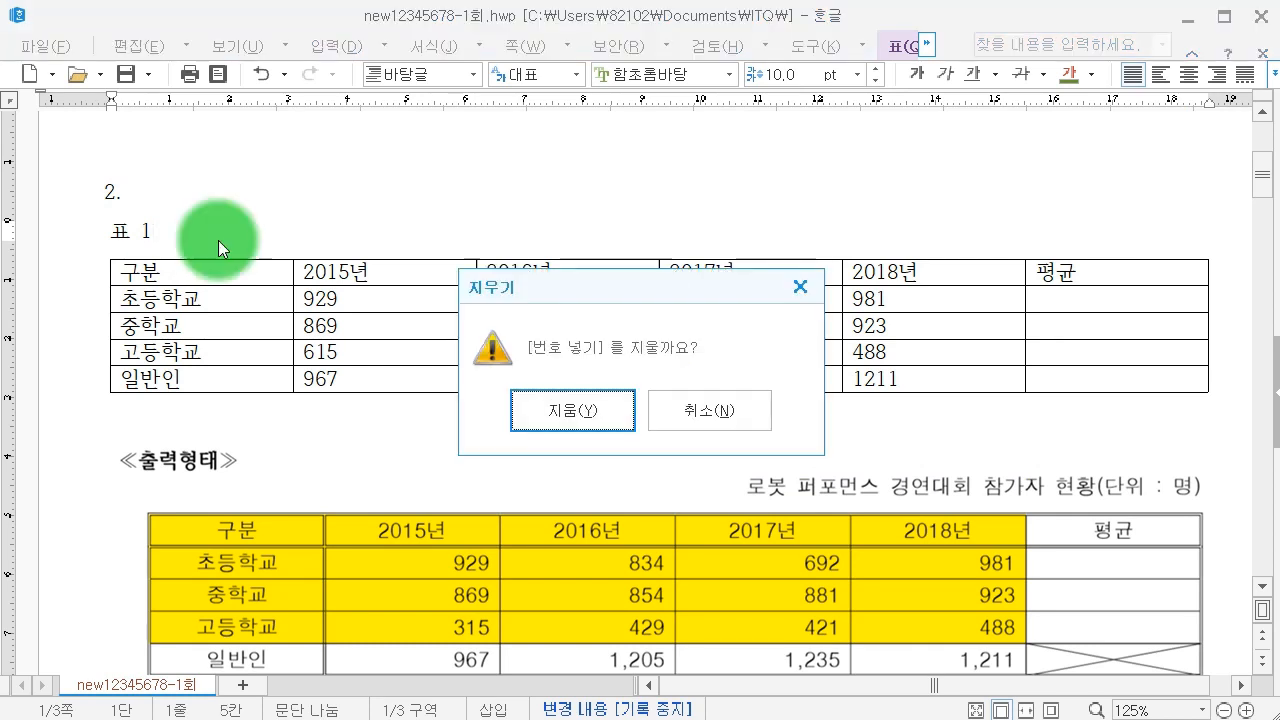
key("Return")
key("BackSpace")
type("로봇 퍼포먼")
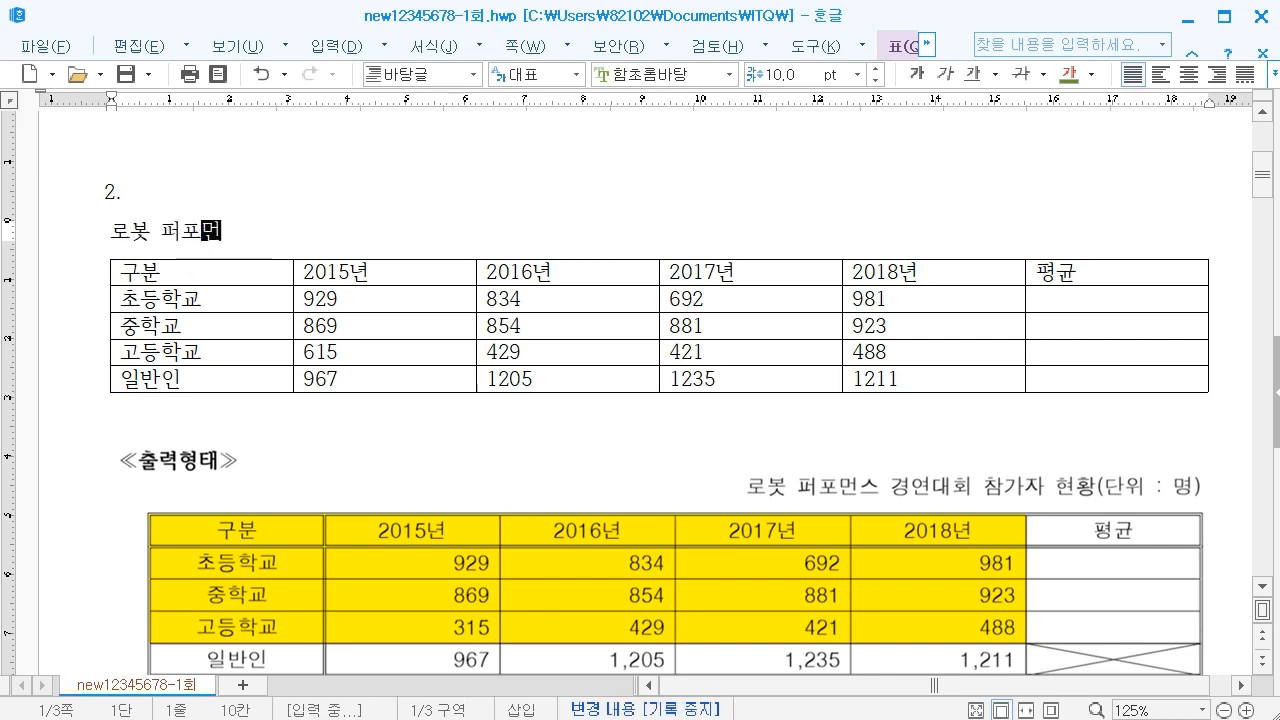
type("스 경여ㄴ대회 참ㄱㅏ자 현황(단위 :")
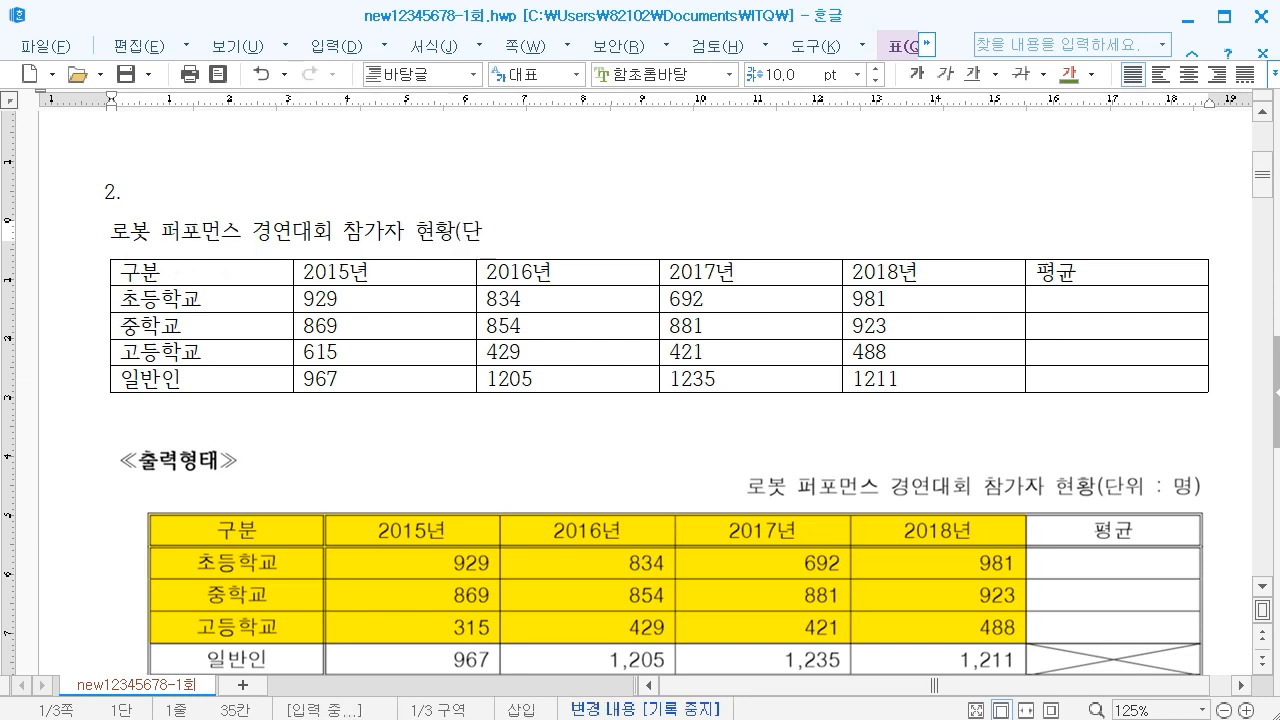
type(" ㅁ")
type(")")
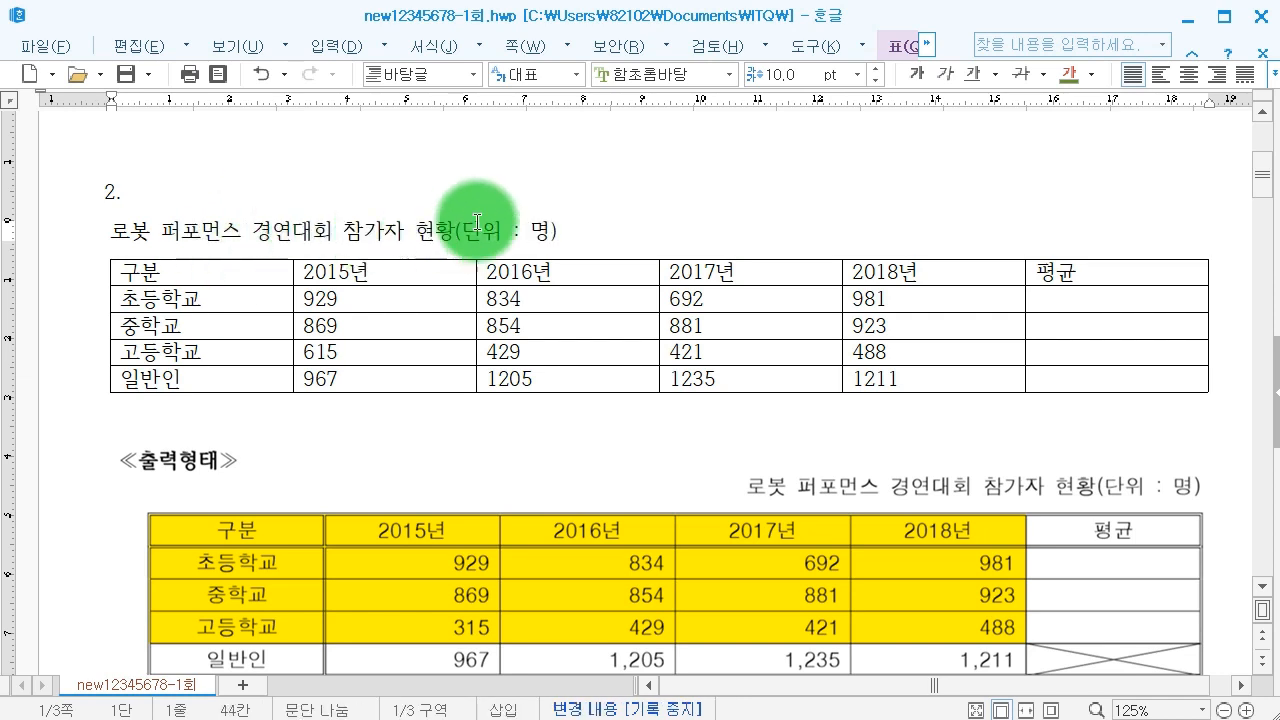
Re-enter the colon between 단위 and 명 in the table caption and right-align the caption.
left_click(530, 232)
key("BackSpace")
key("BackSpace")
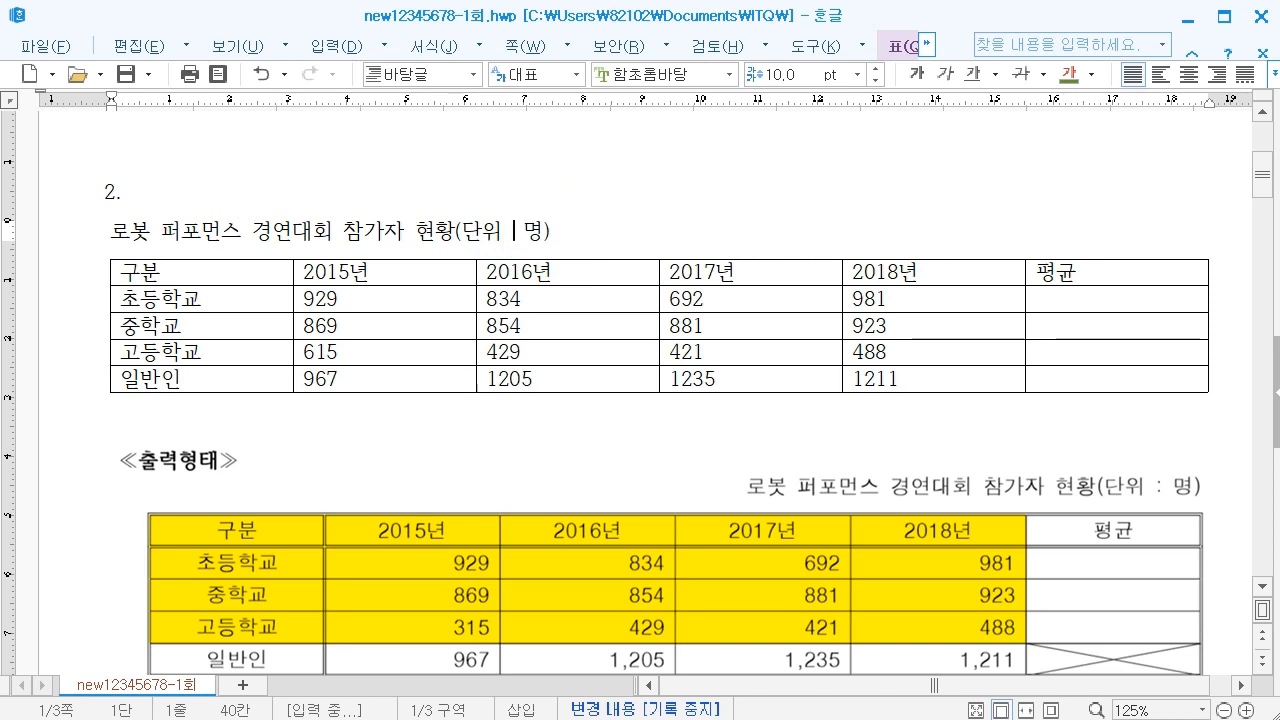
type(":")
left_click(575, 227)
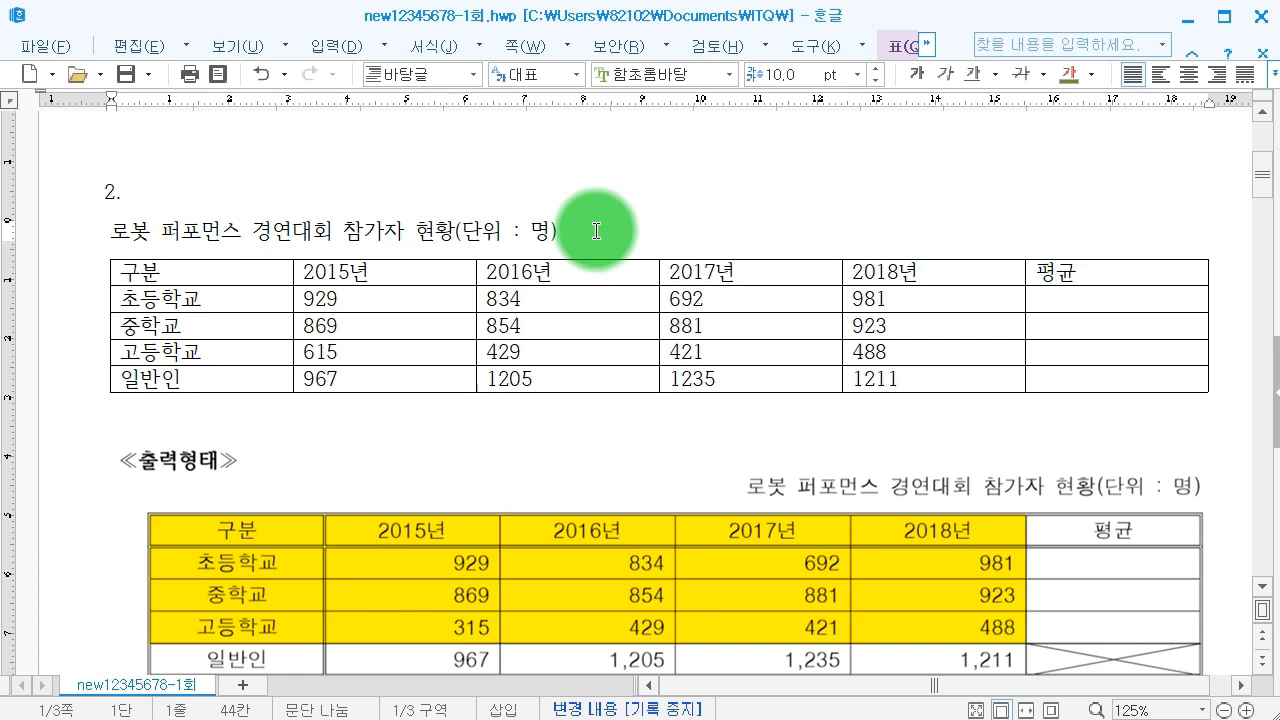
key("ctrl+shift+r")
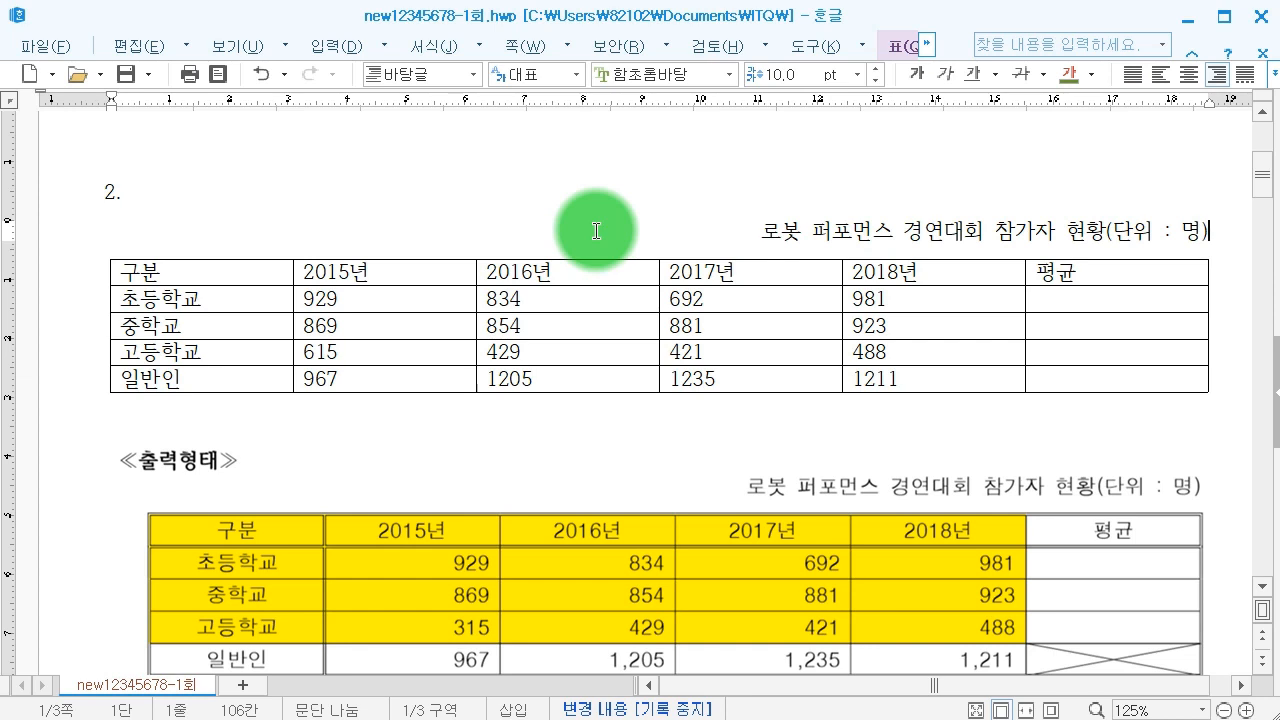
Delete the ≪출력형태≫ reference image below the participants table.
left_click(725, 485)
key("Delete")
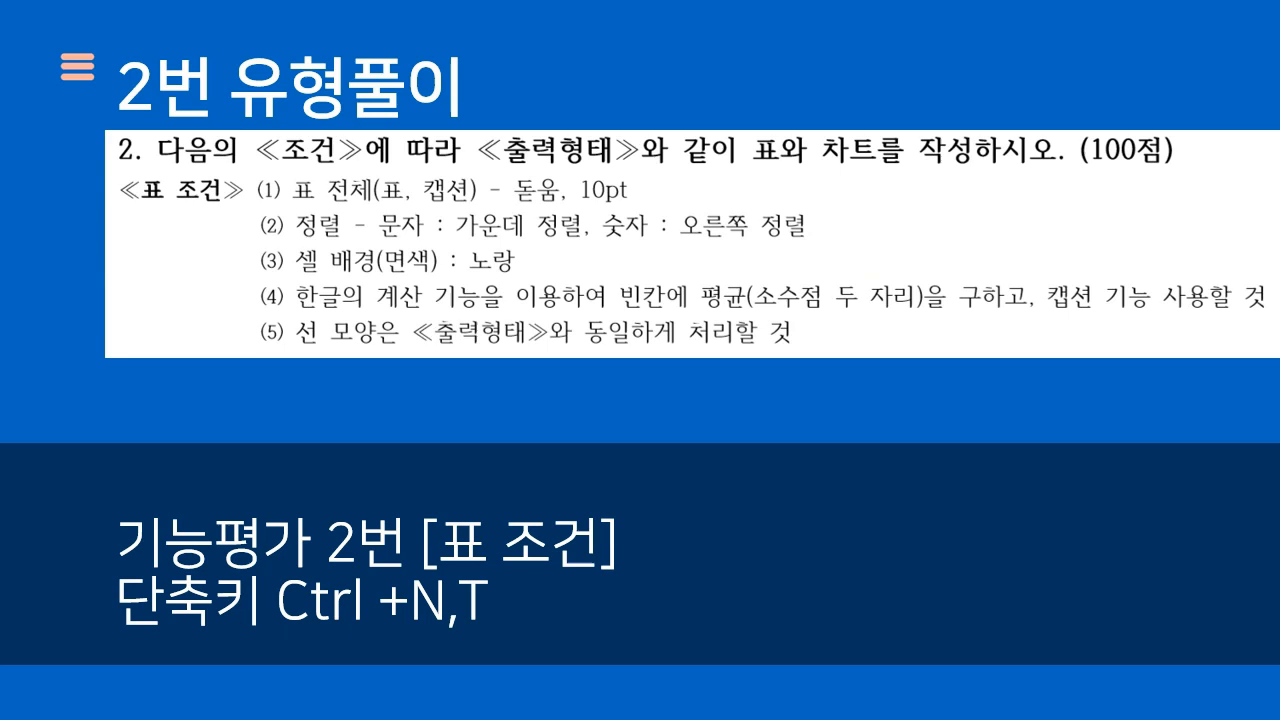
scroll(6, 390, "up", 1)
scroll(6, 390, "down", 1)
left_click(382, 288)
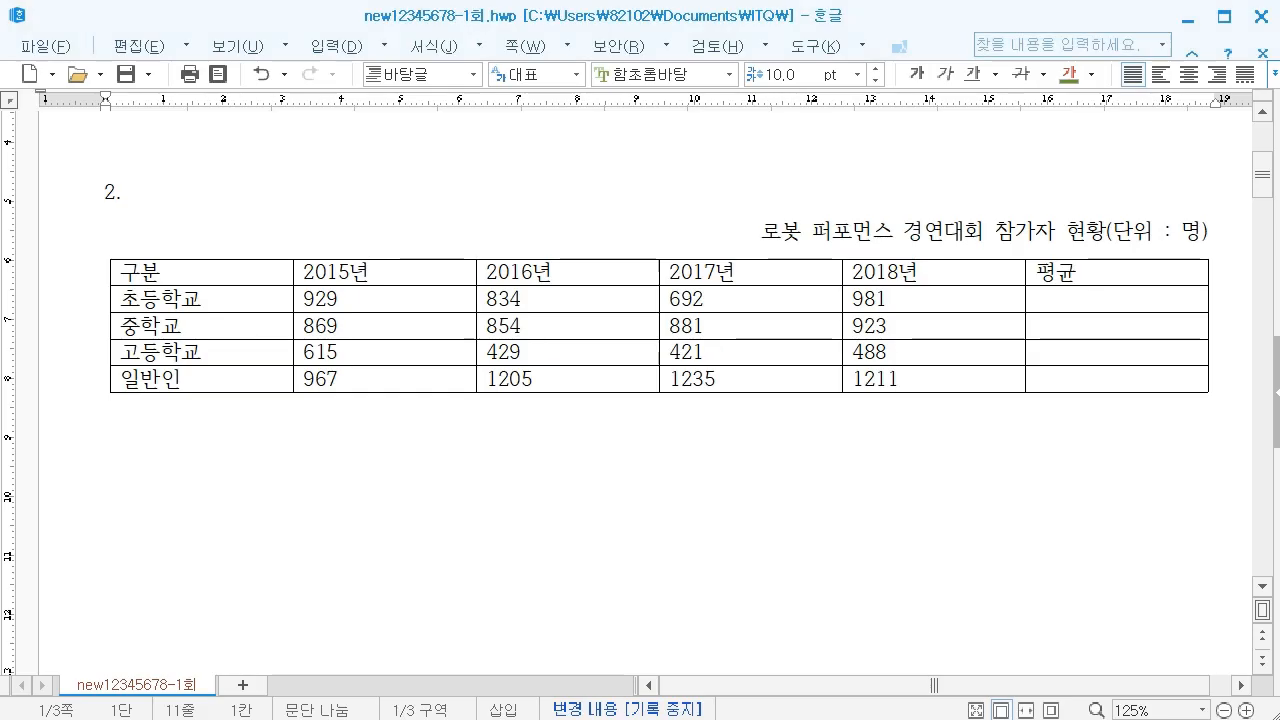
Paste the ≪표 조건≫ reference image below the participants table.
left_click(487, 600)
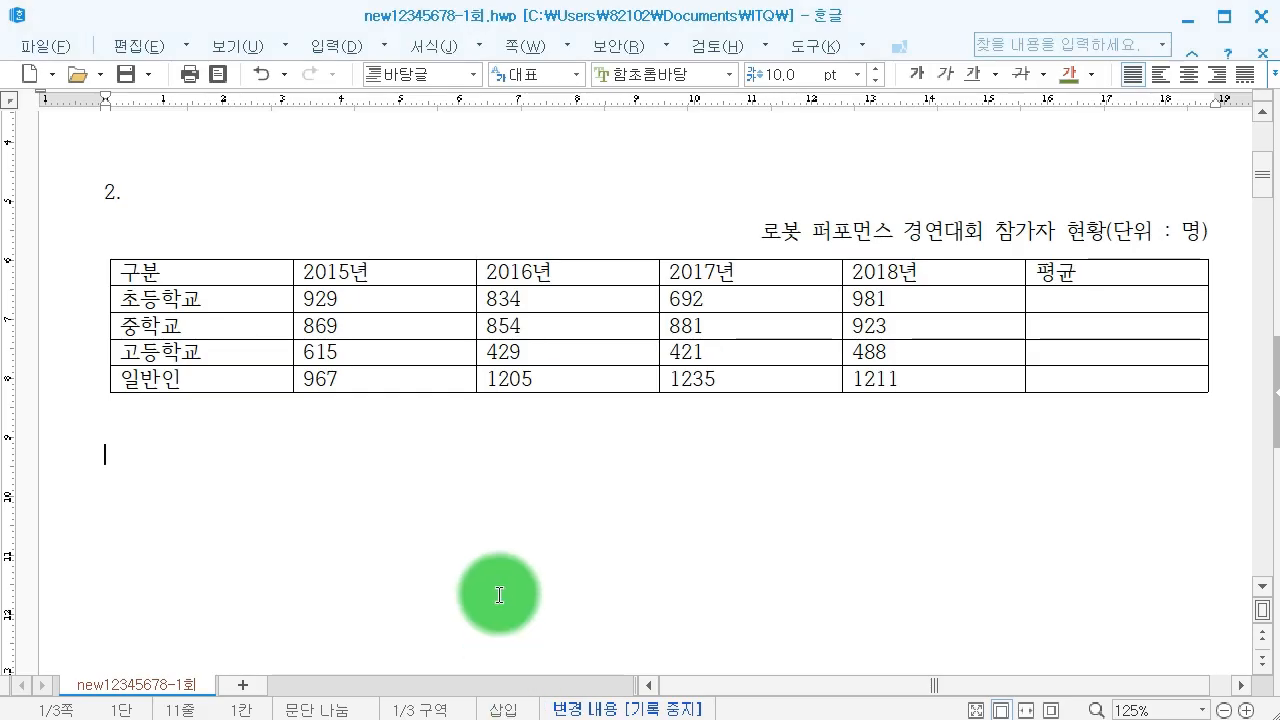
key("ctrl+v")
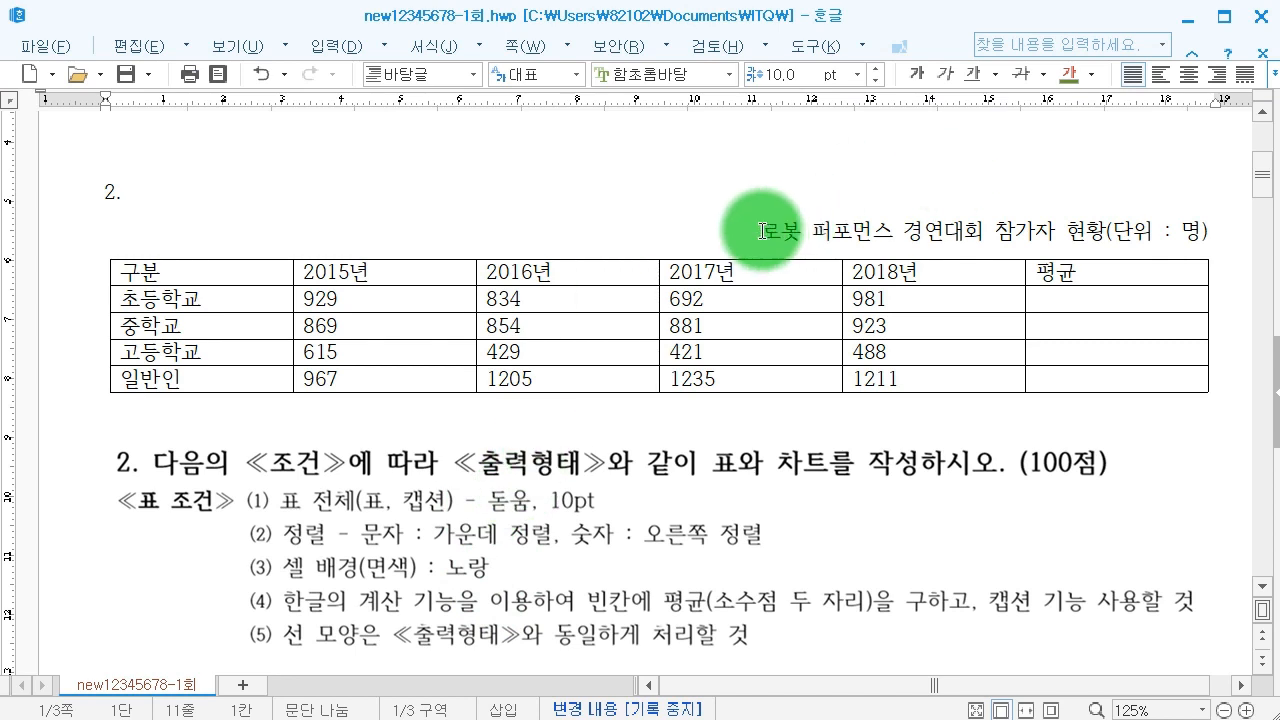
Set the font of the whole table caption to 돋움.
left_click_drag(762, 231, 1236, 232)
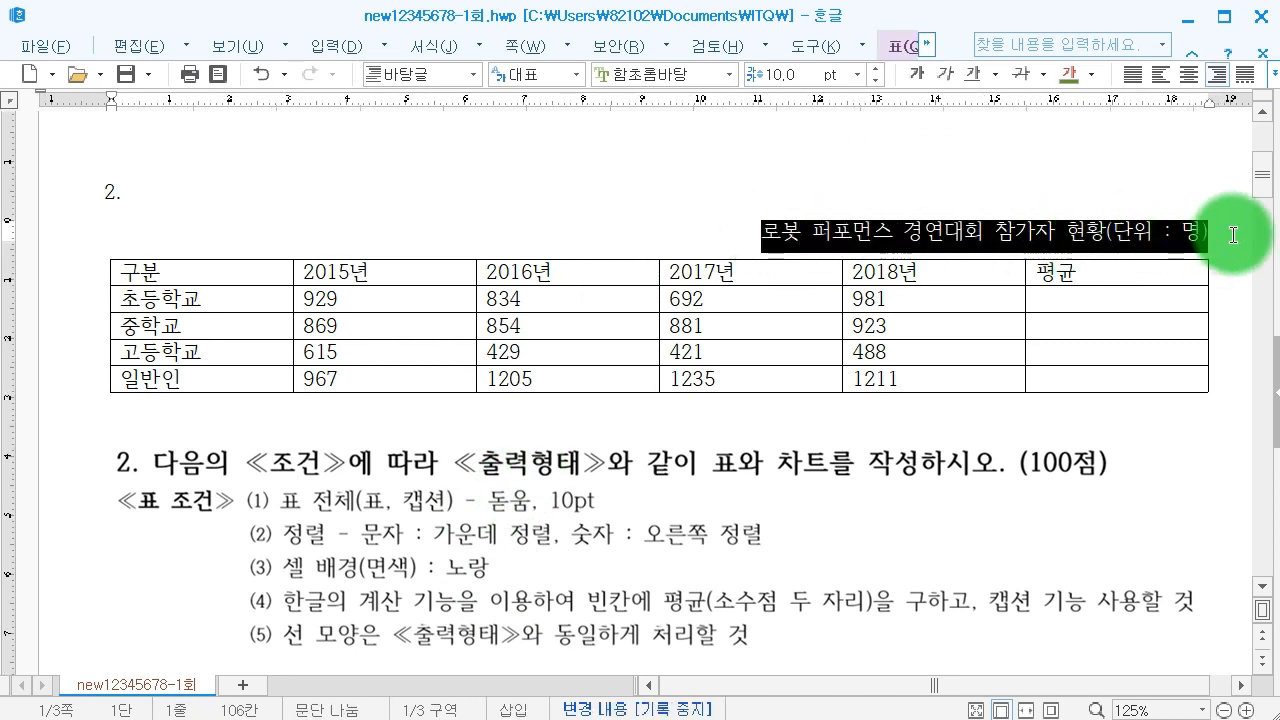
left_click(763, 78)
left_click(662, 78)
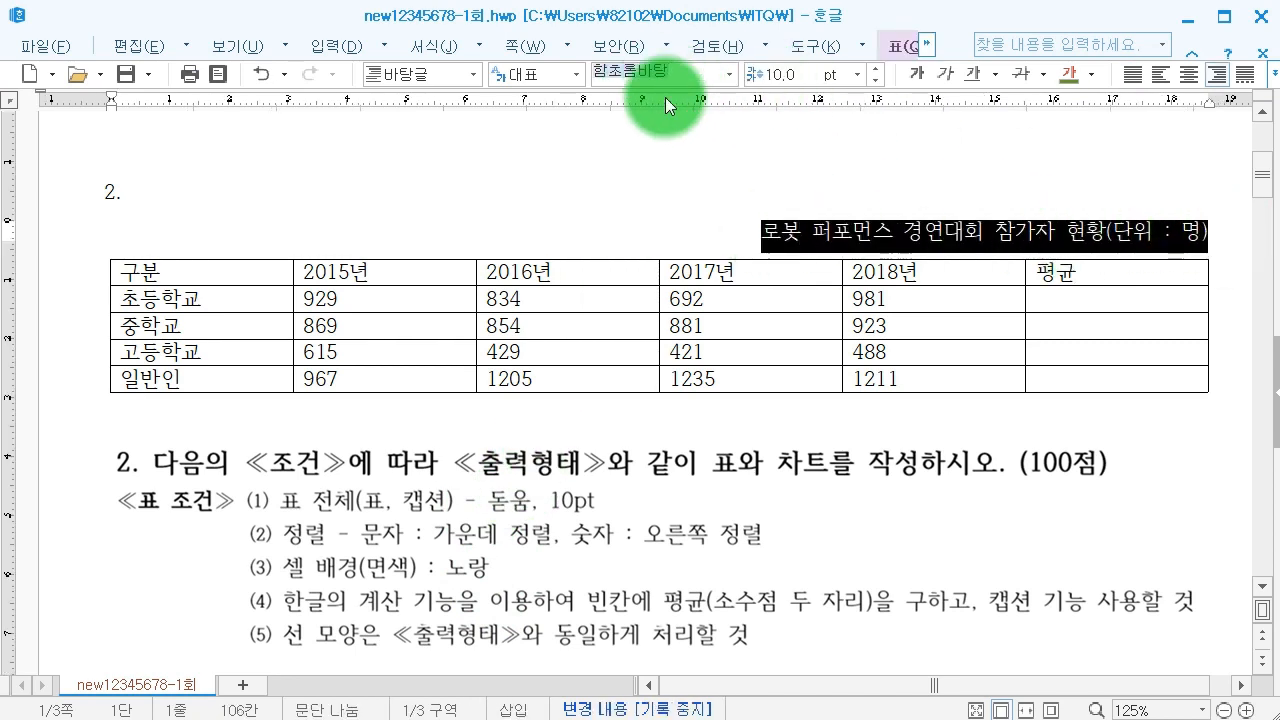
type("도ㄷ움")
key("Return")
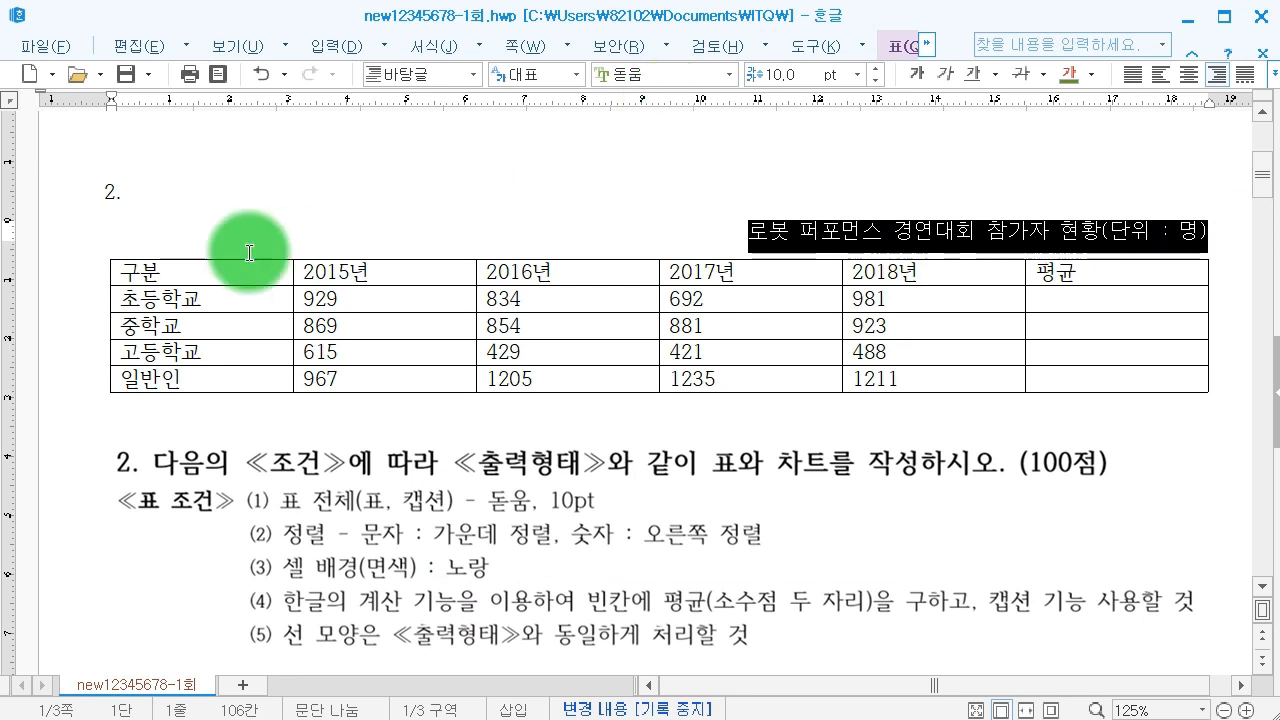
Set the font of every cell in the participants table to 돋움.
left_click(211, 263)
left_click_drag(211, 263, 1012, 402)
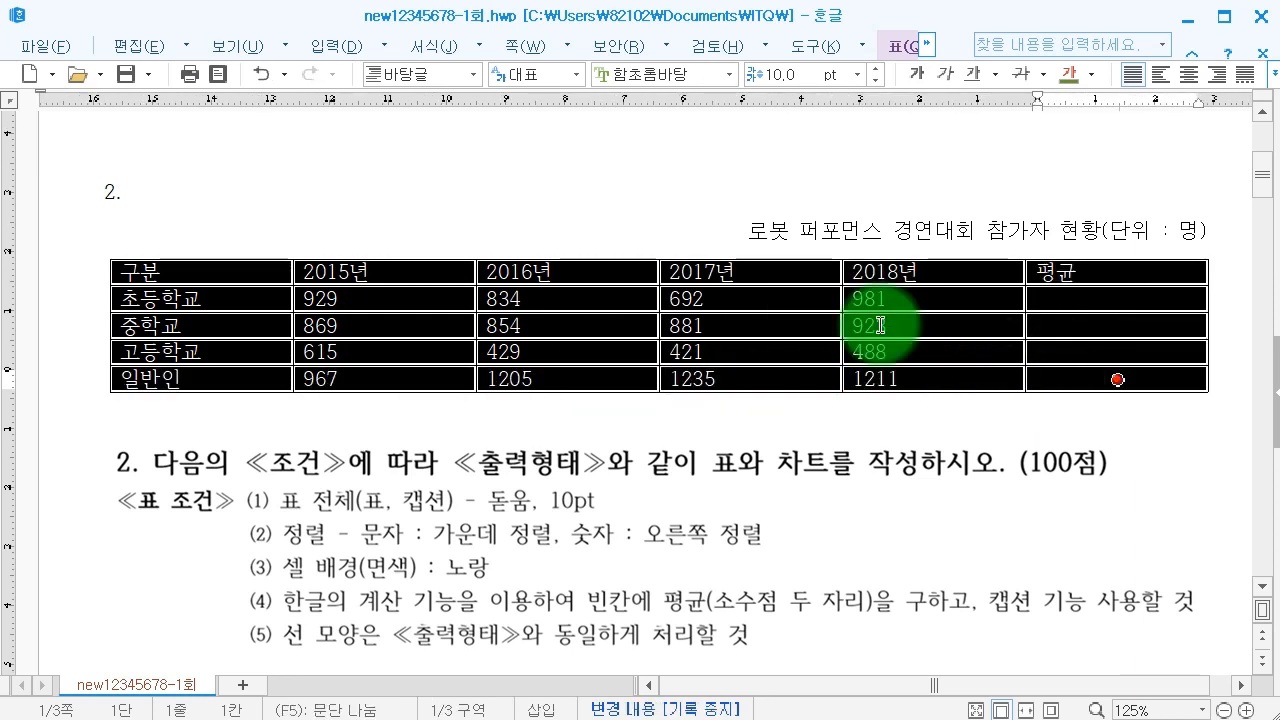
left_click(648, 233)
left_click(550, 322)
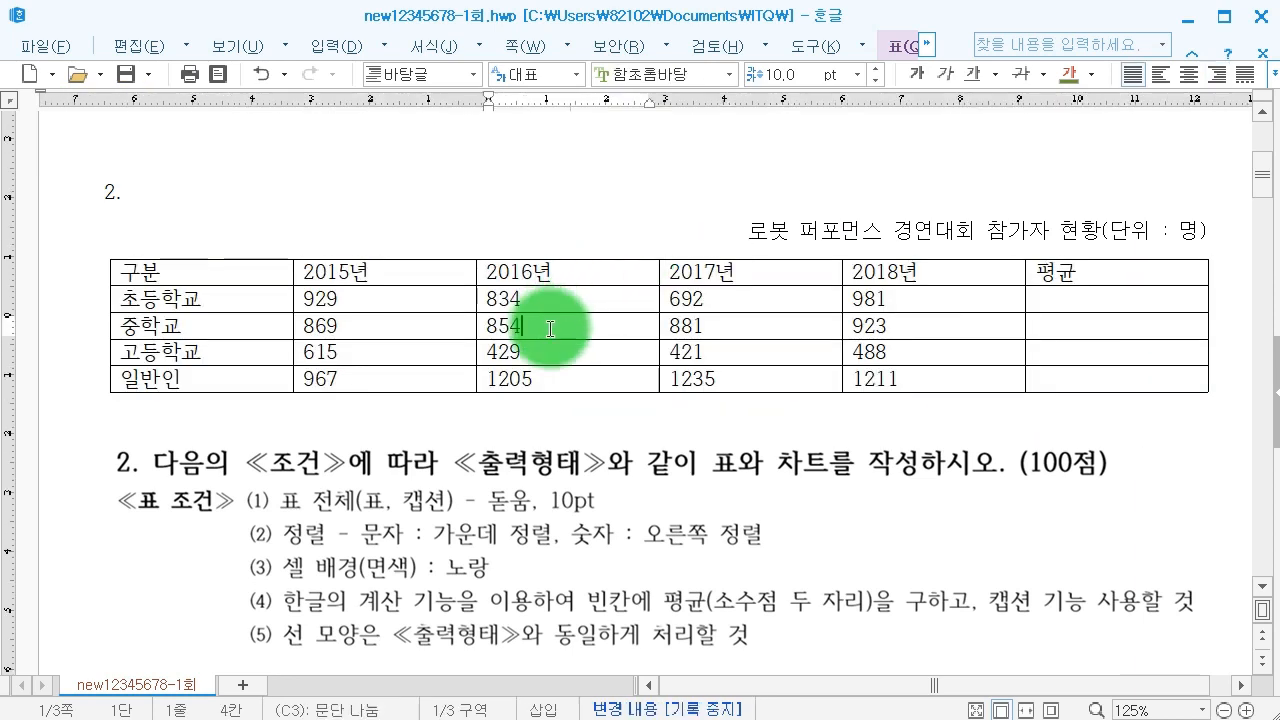
key("F5")
key("F5")
key("F5")
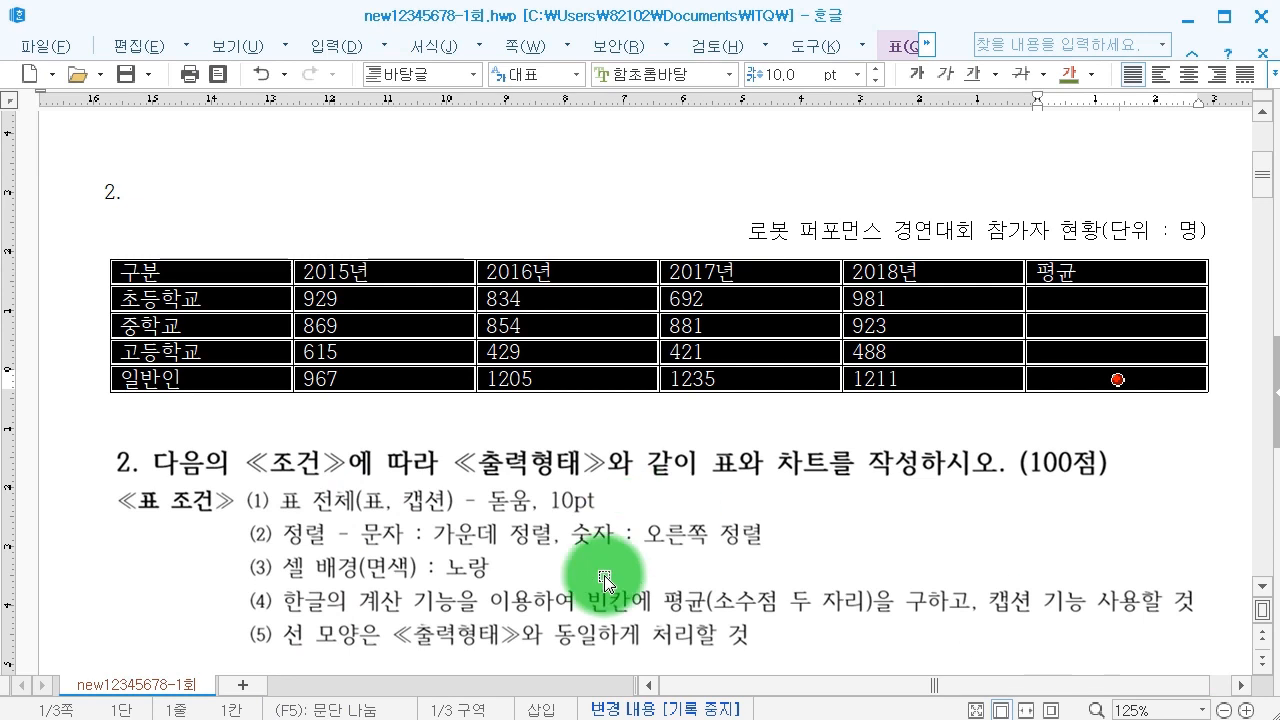
left_click(668, 79)
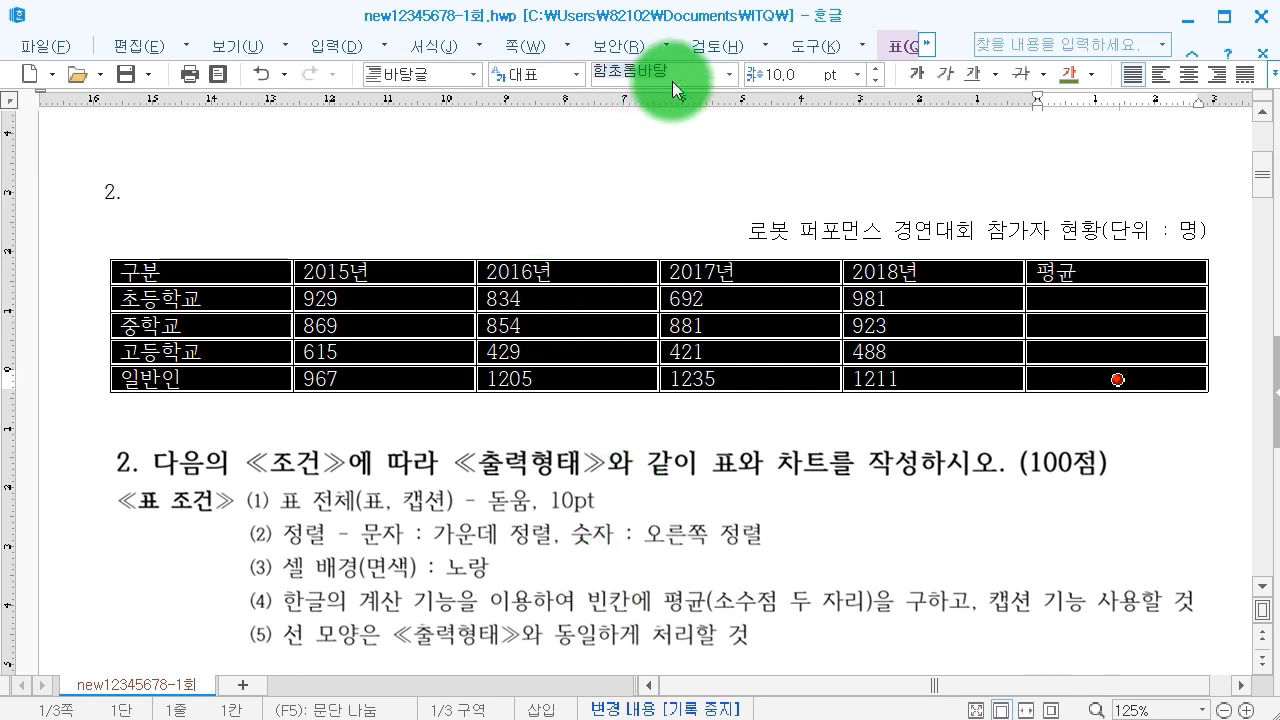
type("돋움")
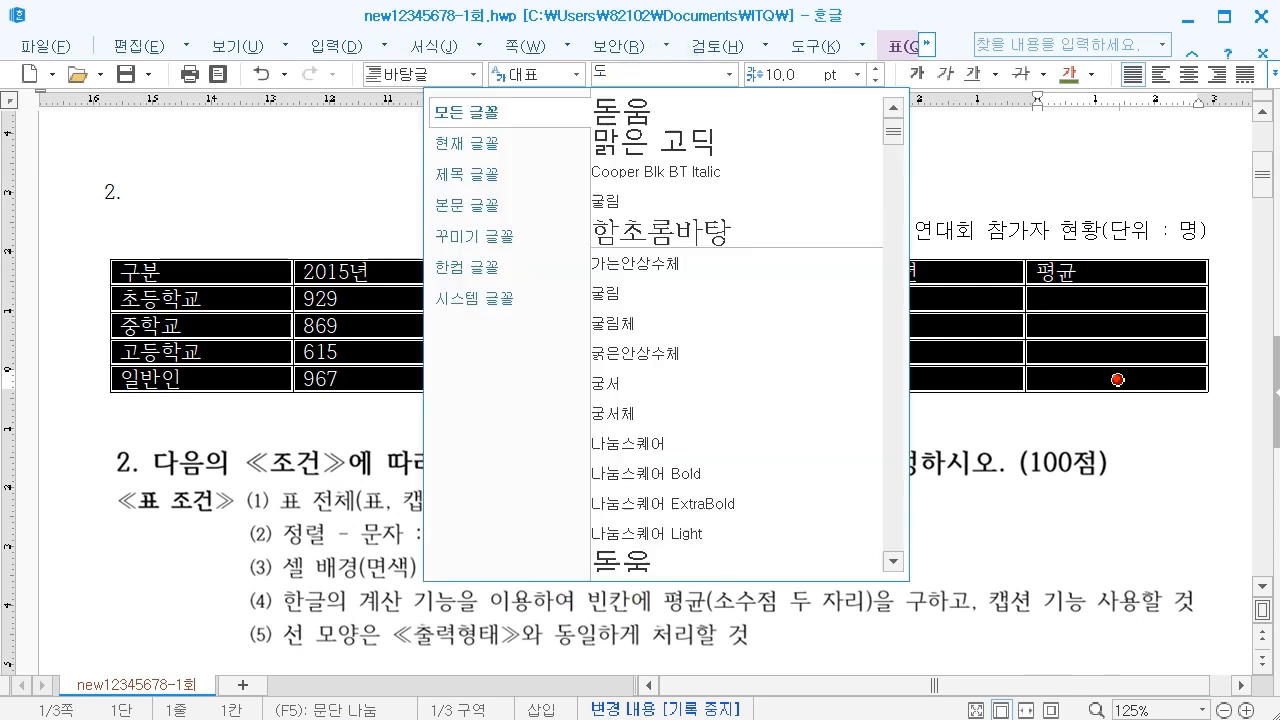
key("Return")
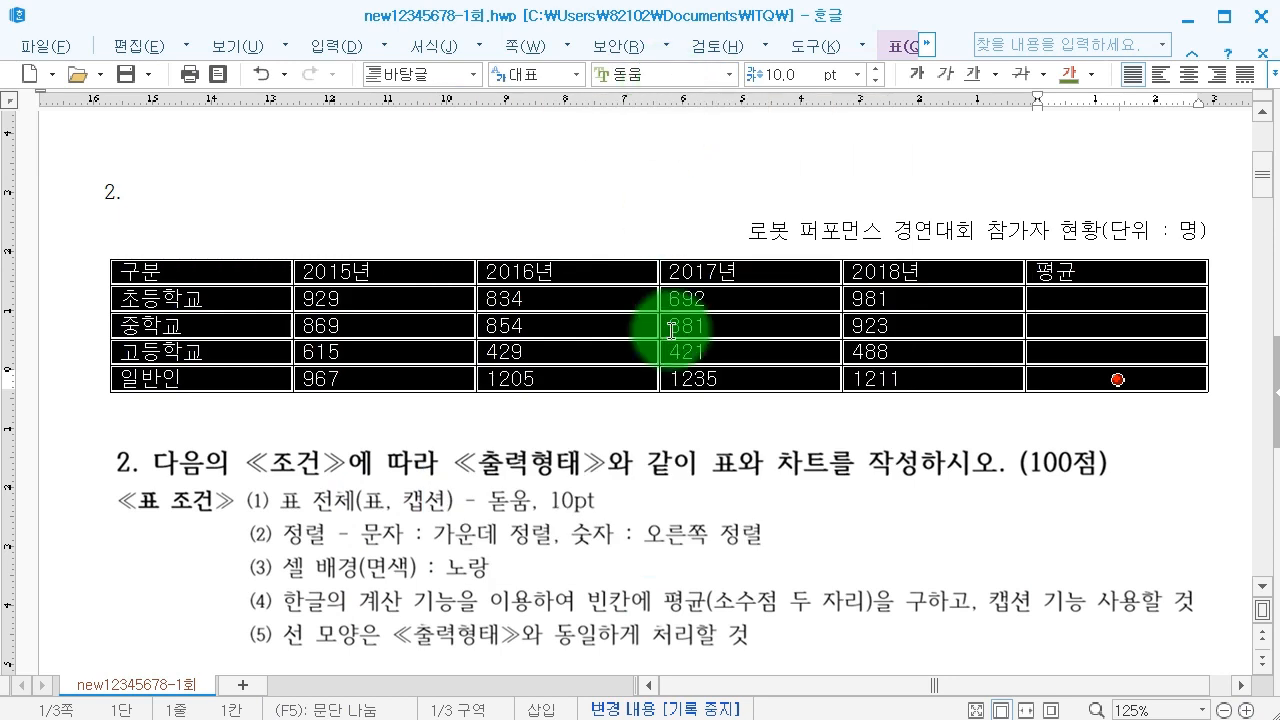
Increase the height of all the table's rows by two increments.
key("ctrl+Down")
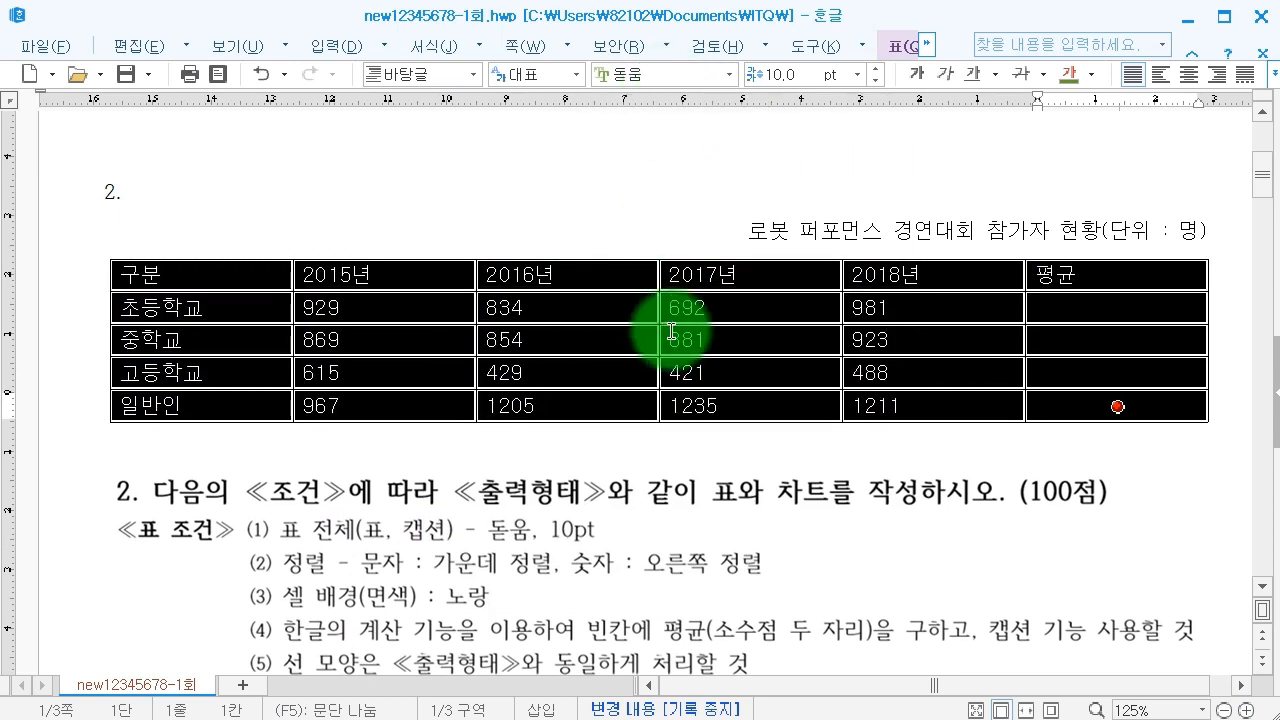
key("ctrl+Down")
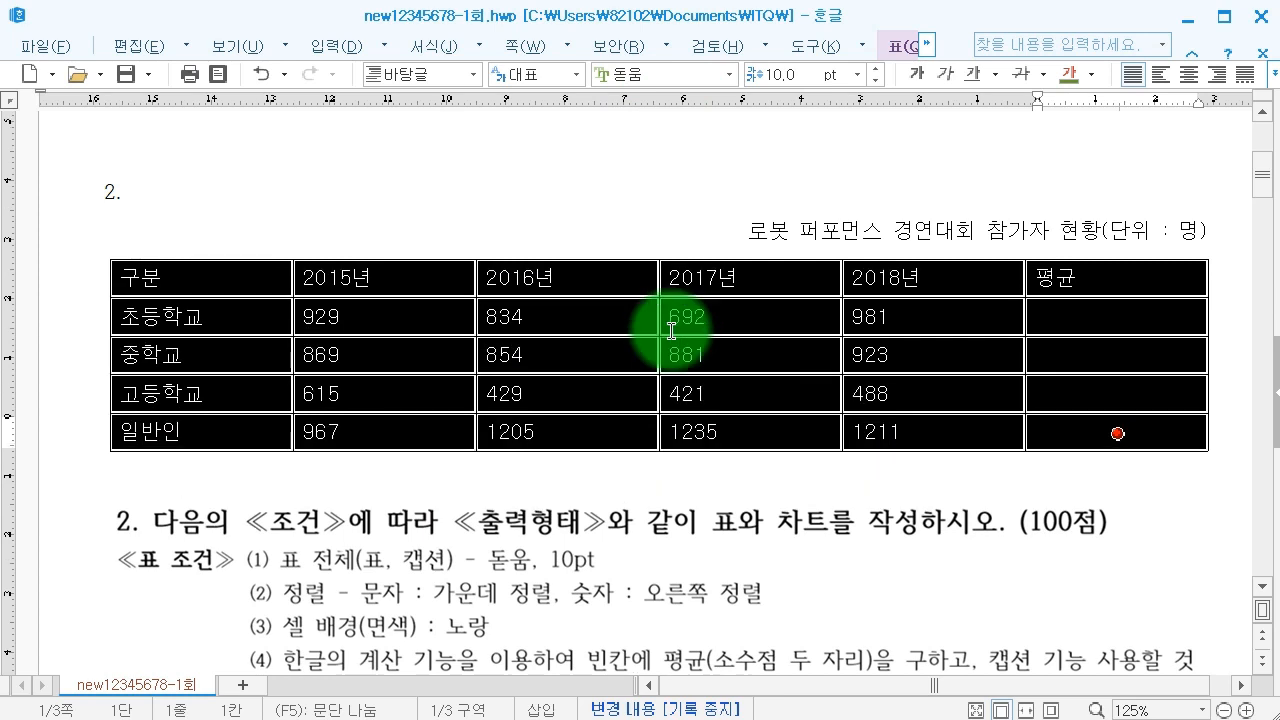
key("Escape")
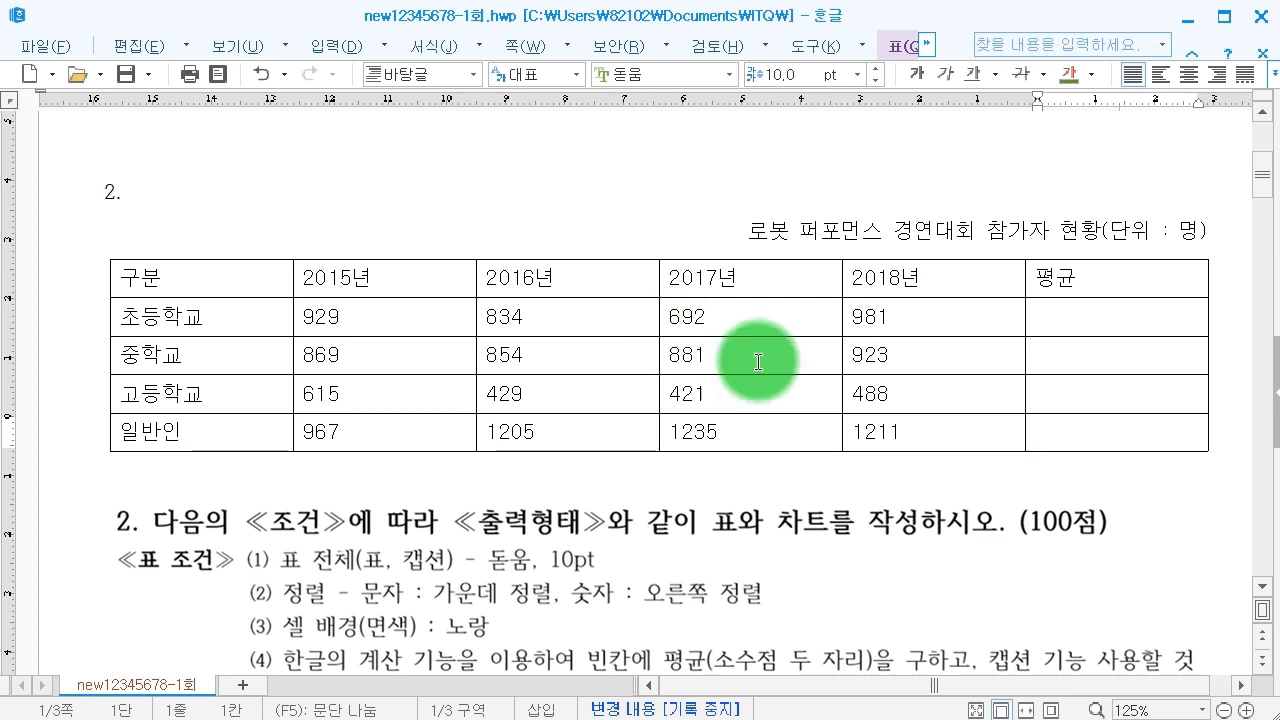
Center-align the text in the table's header row and in the 구분 column.
scroll(760, 360, "down", 1)
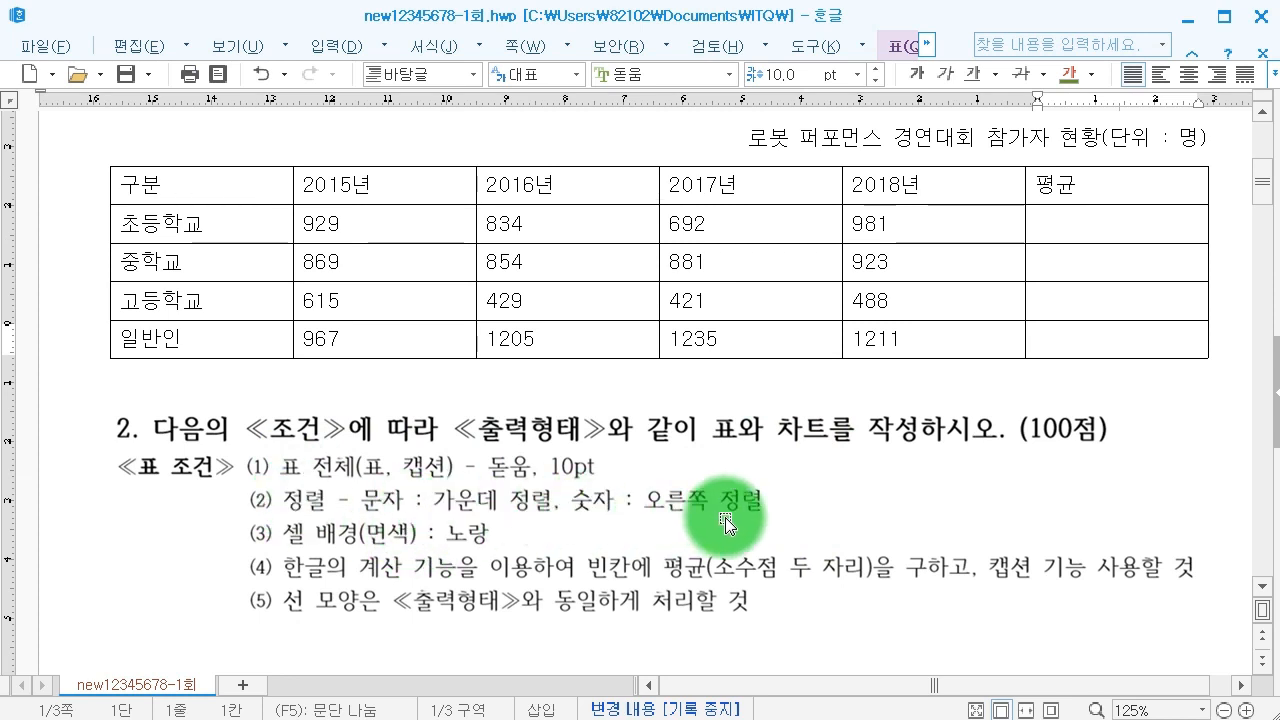
left_click(223, 186)
left_click_drag(223, 186, 1068, 178)
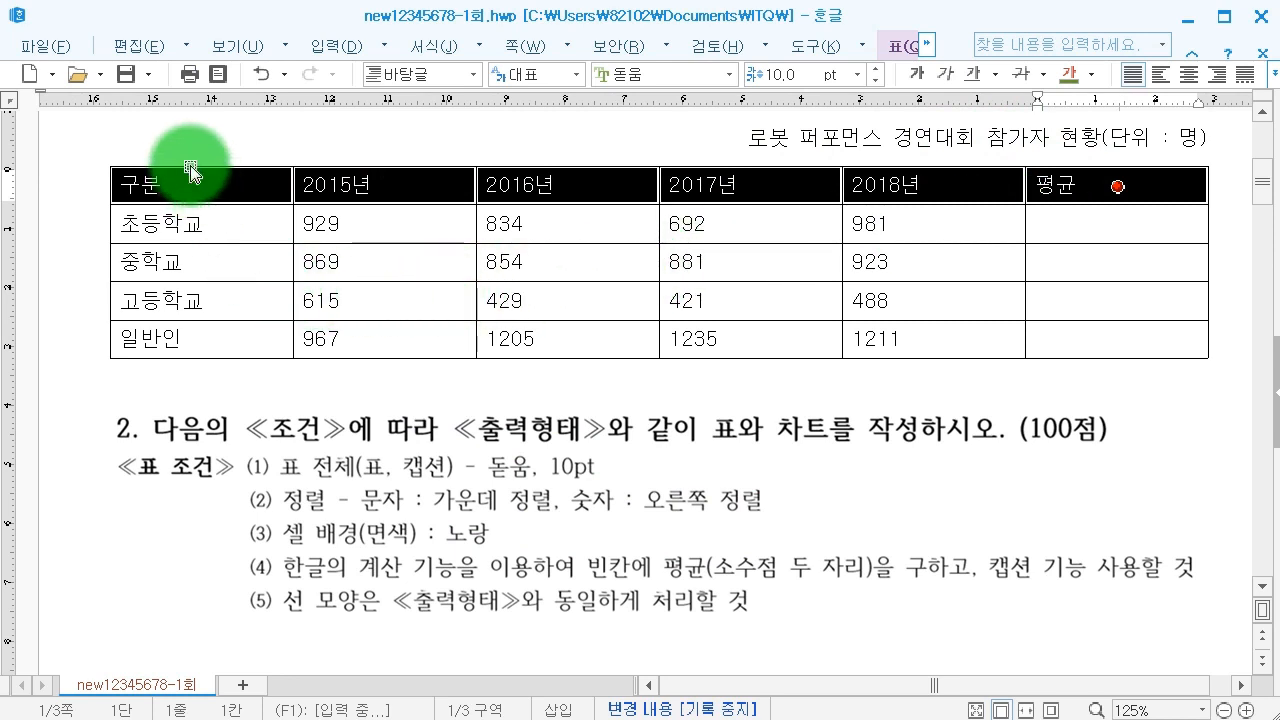
left_click_drag(177, 180, 180, 337)
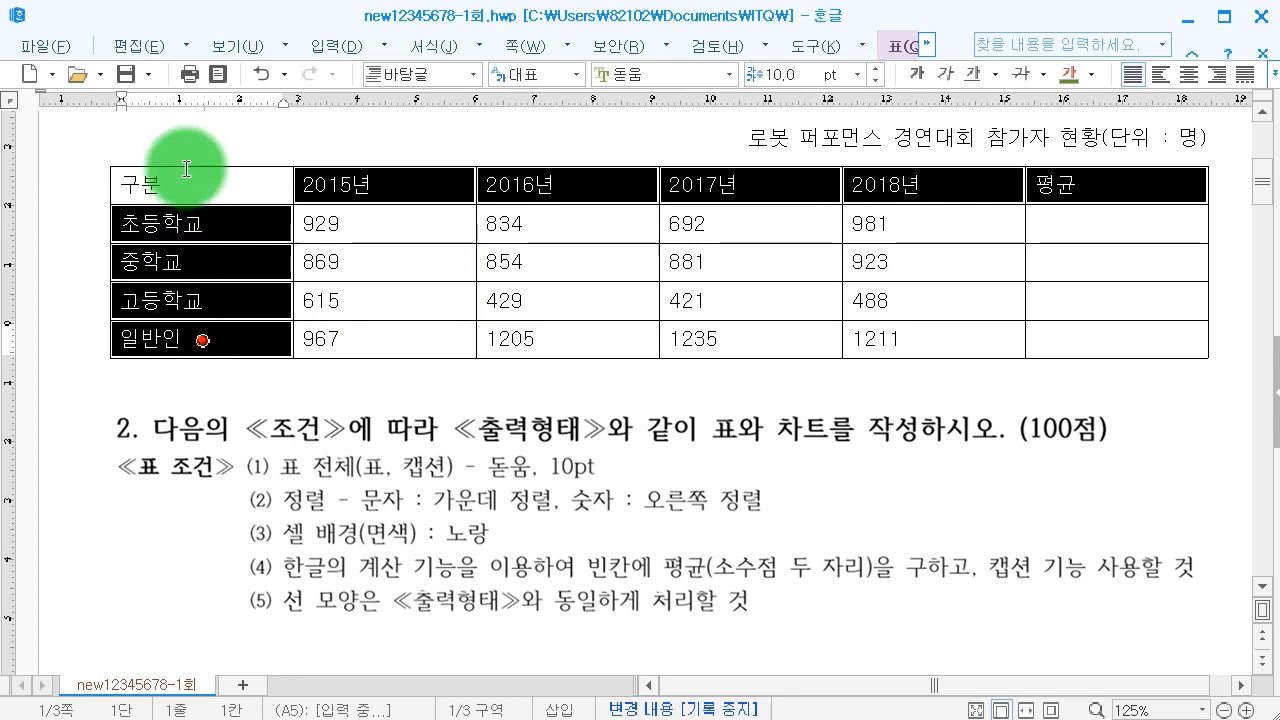
left_click_drag(177, 166, 1117, 186)
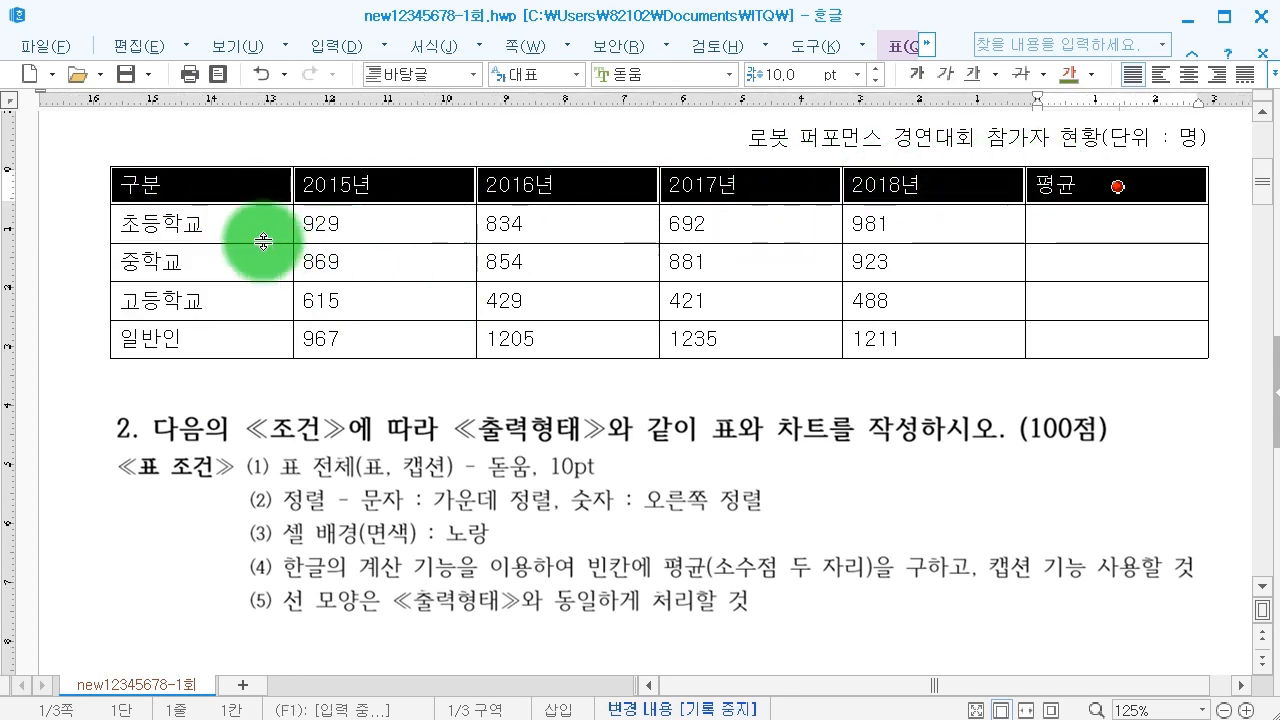
left_click_drag(249, 214, 224, 339)
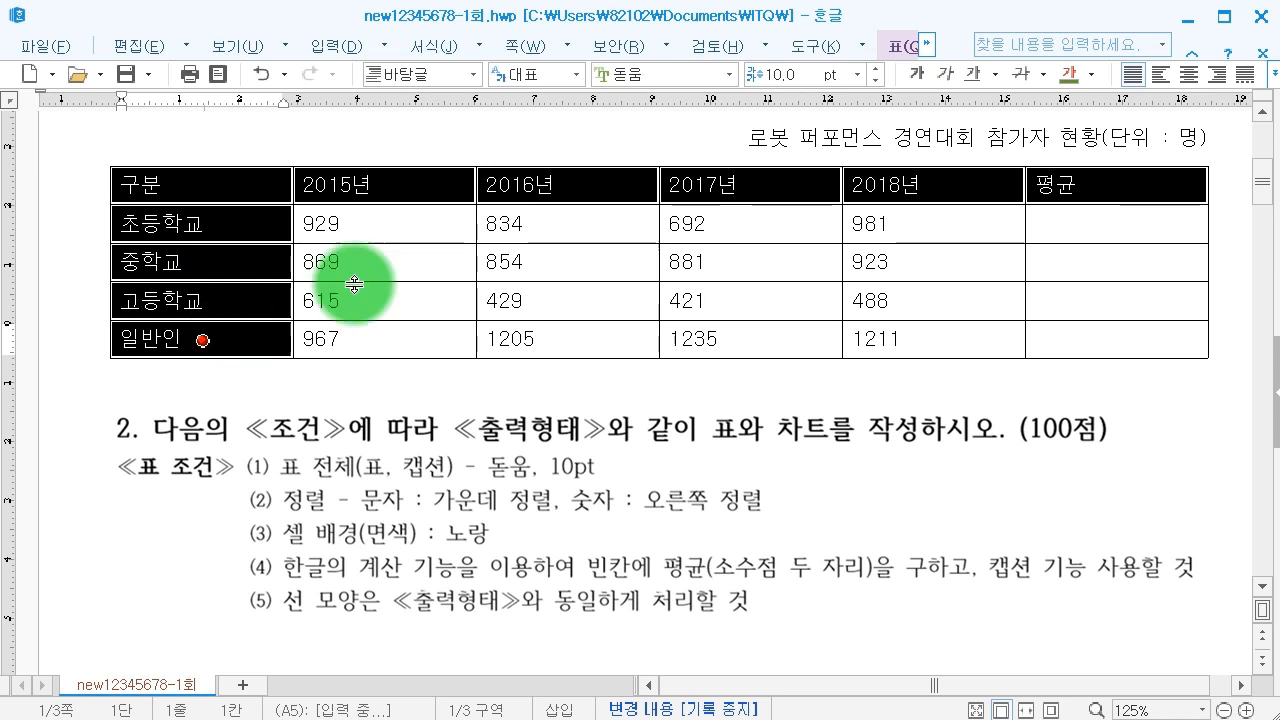
left_click(1189, 75)
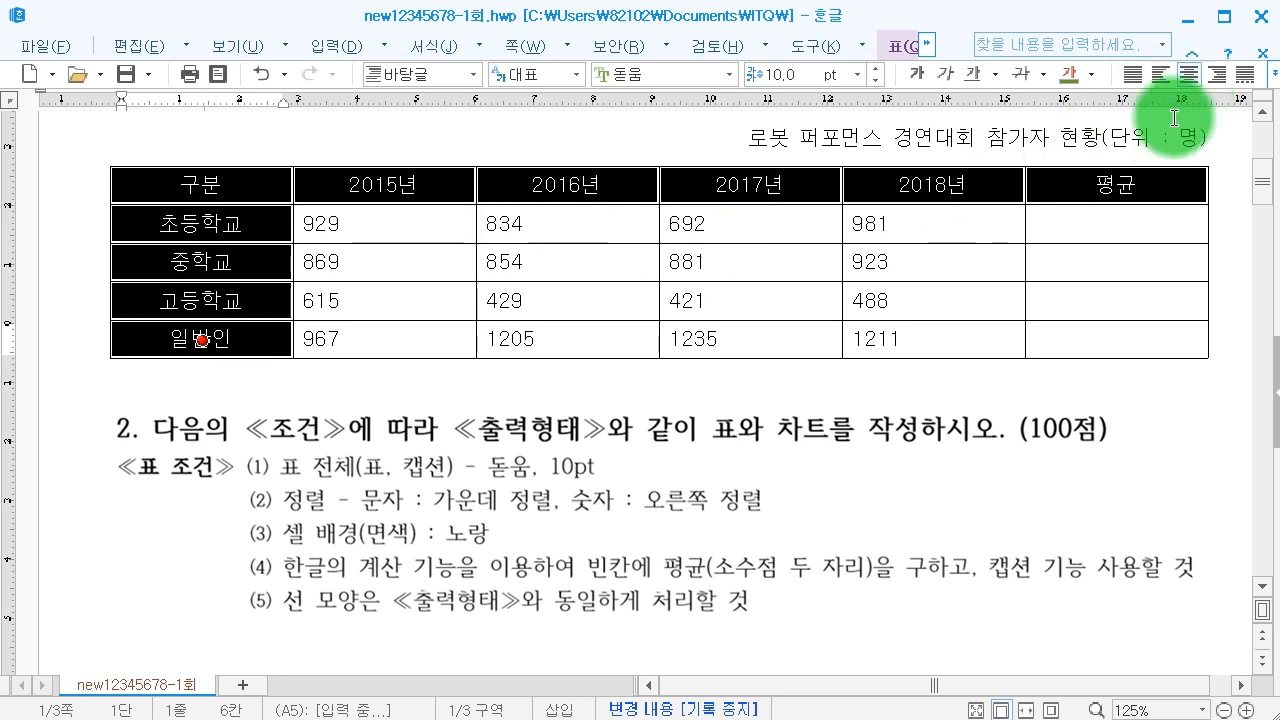
Right-align the number cells from 2015년 through the blank 평균 cells, for the rows 초등학교 to 일반인.
left_click_drag(414, 222, 1092, 342)
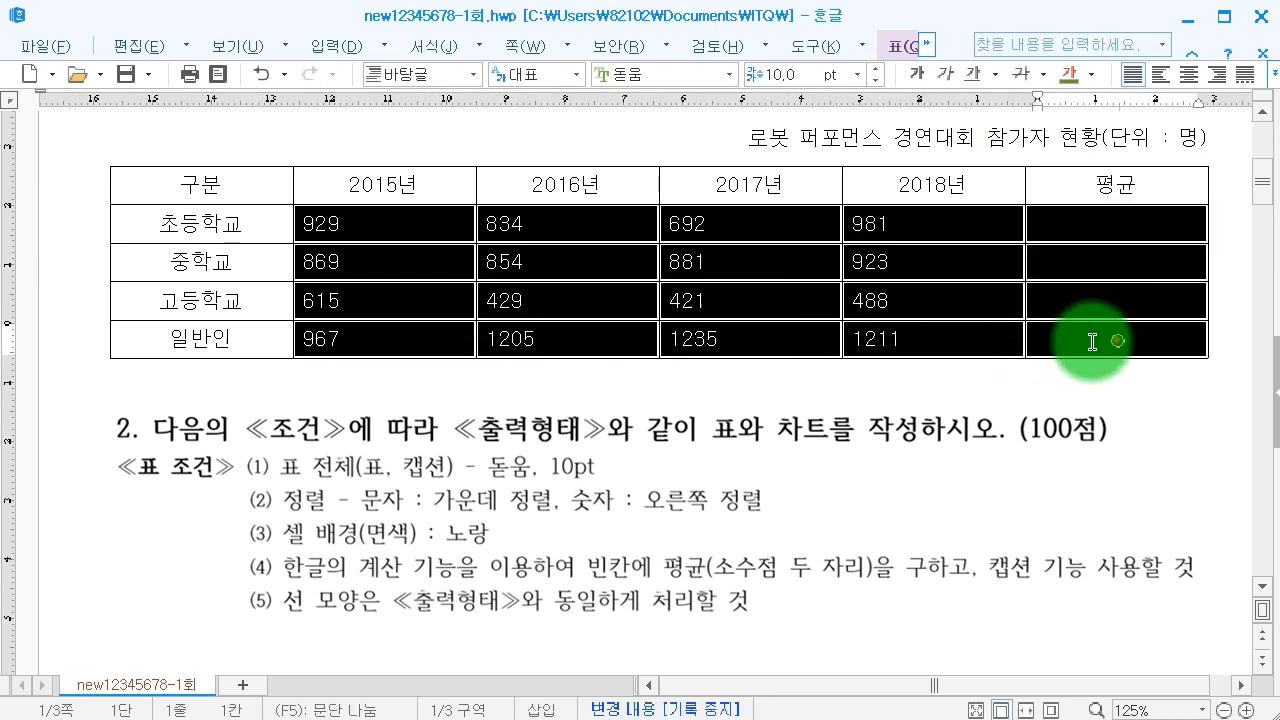
left_click(1217, 76)
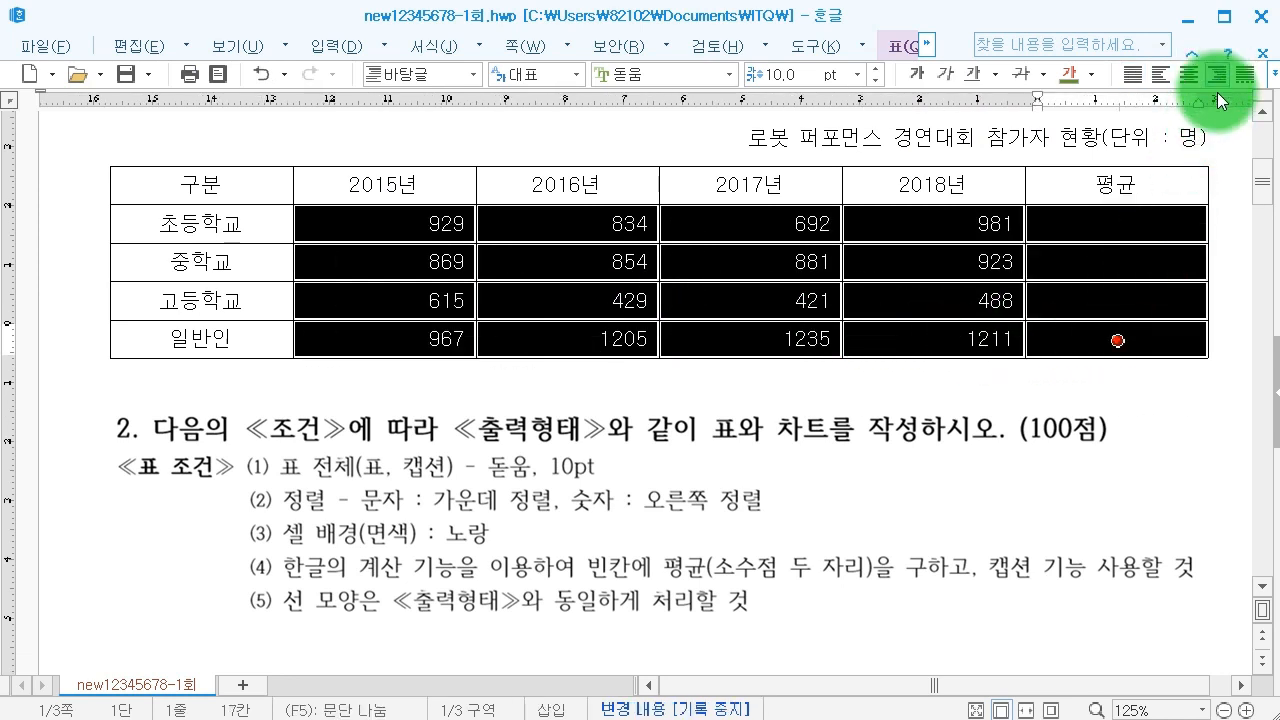
left_click(1215, 295)
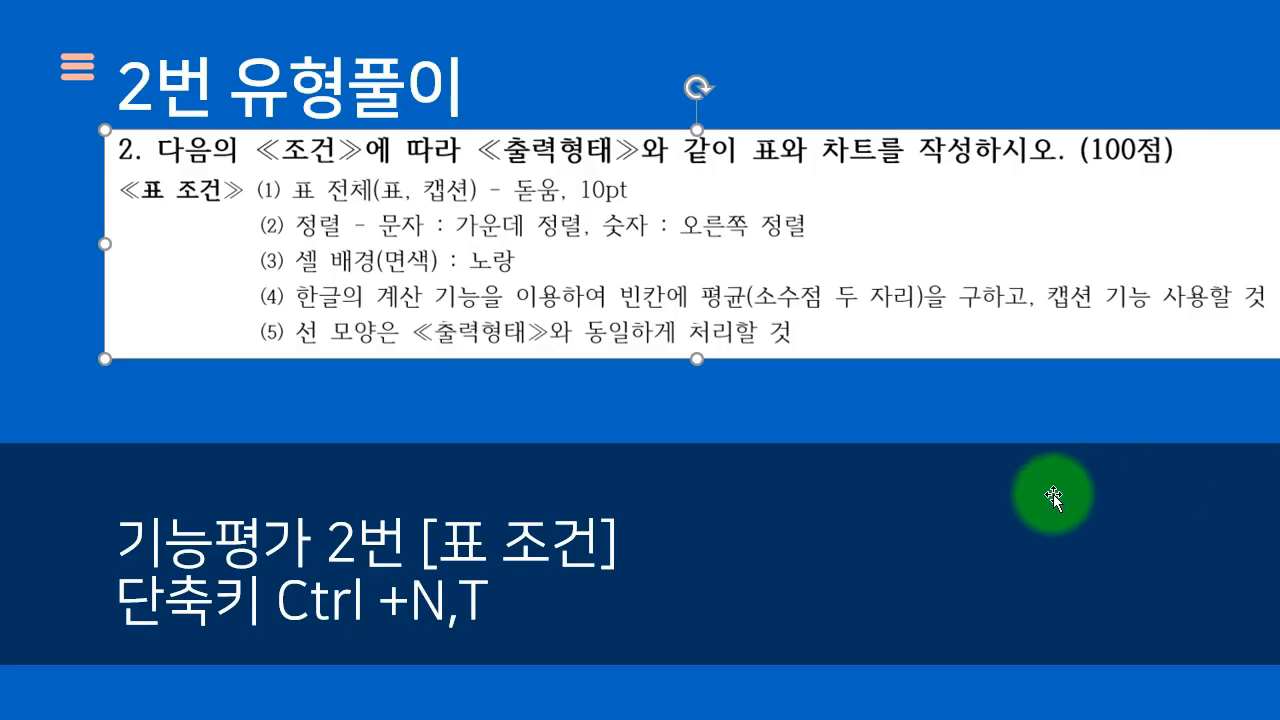
left_click(1053, 494)
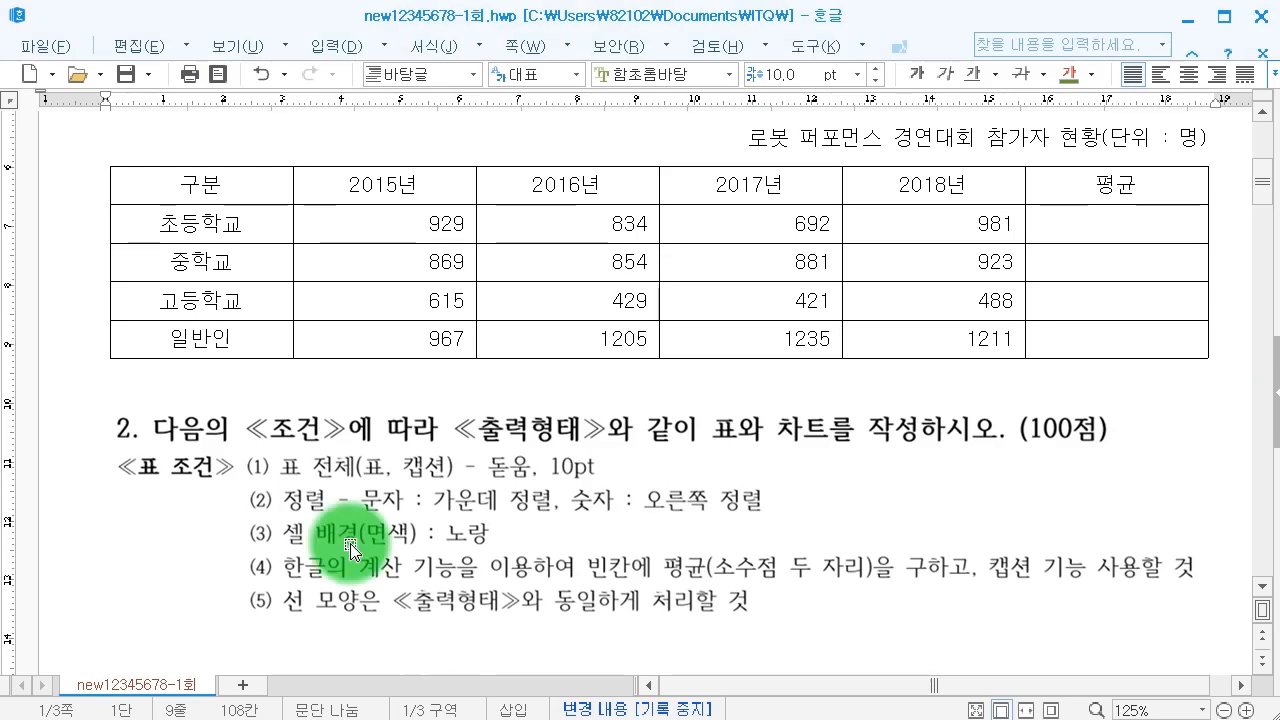
Fill the cells from the 구분 header to the 고등학교 row's 2018년 cell with a yellow background.
left_click_drag(211, 192, 871, 297)
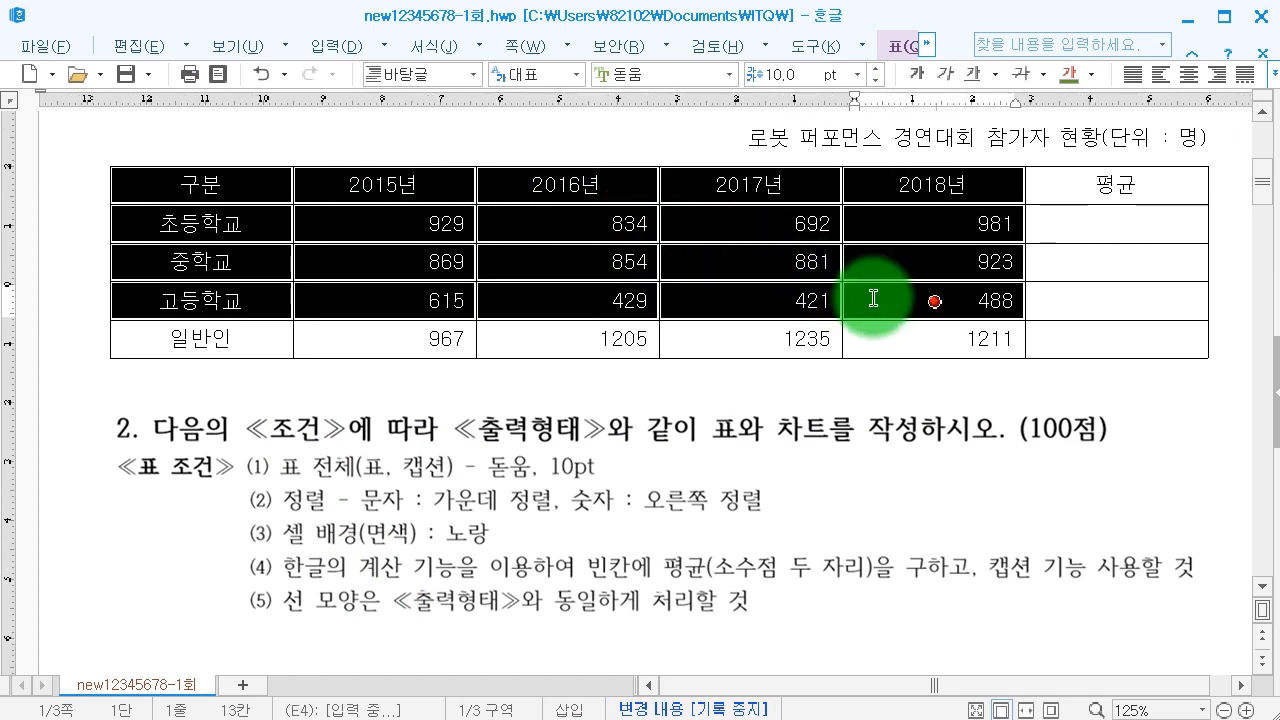
key("l")
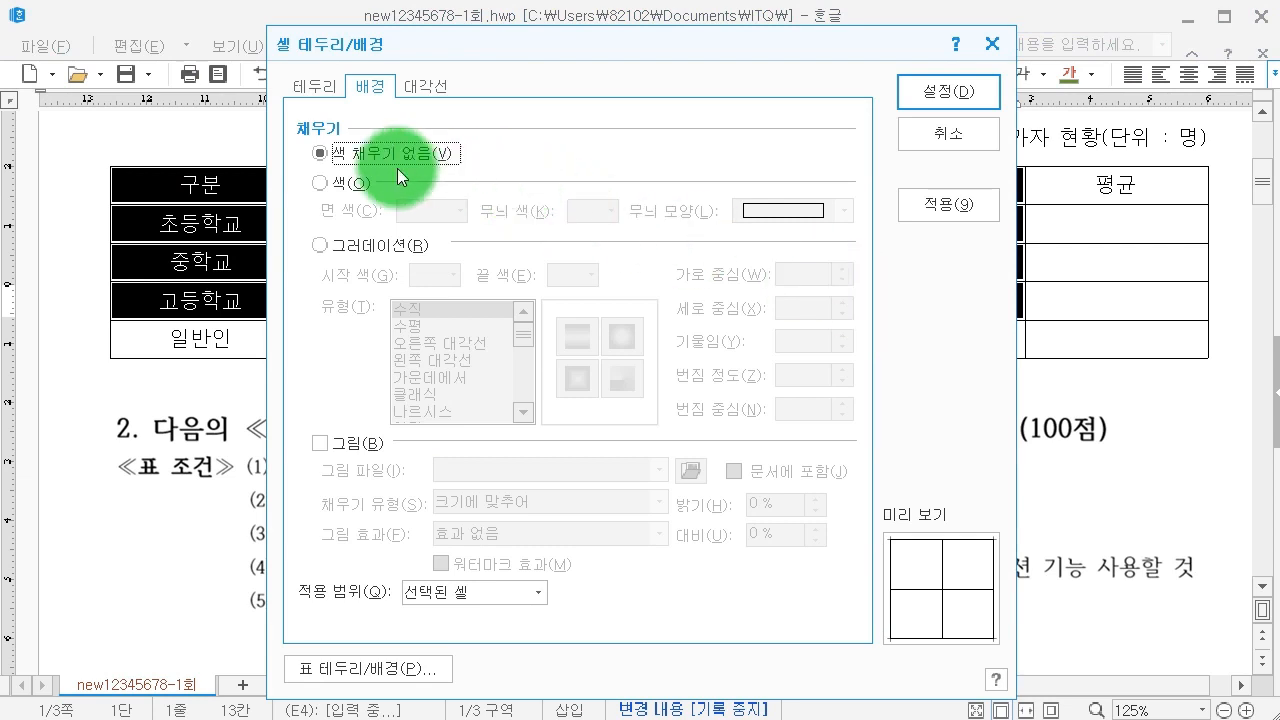
left_click(350, 187)
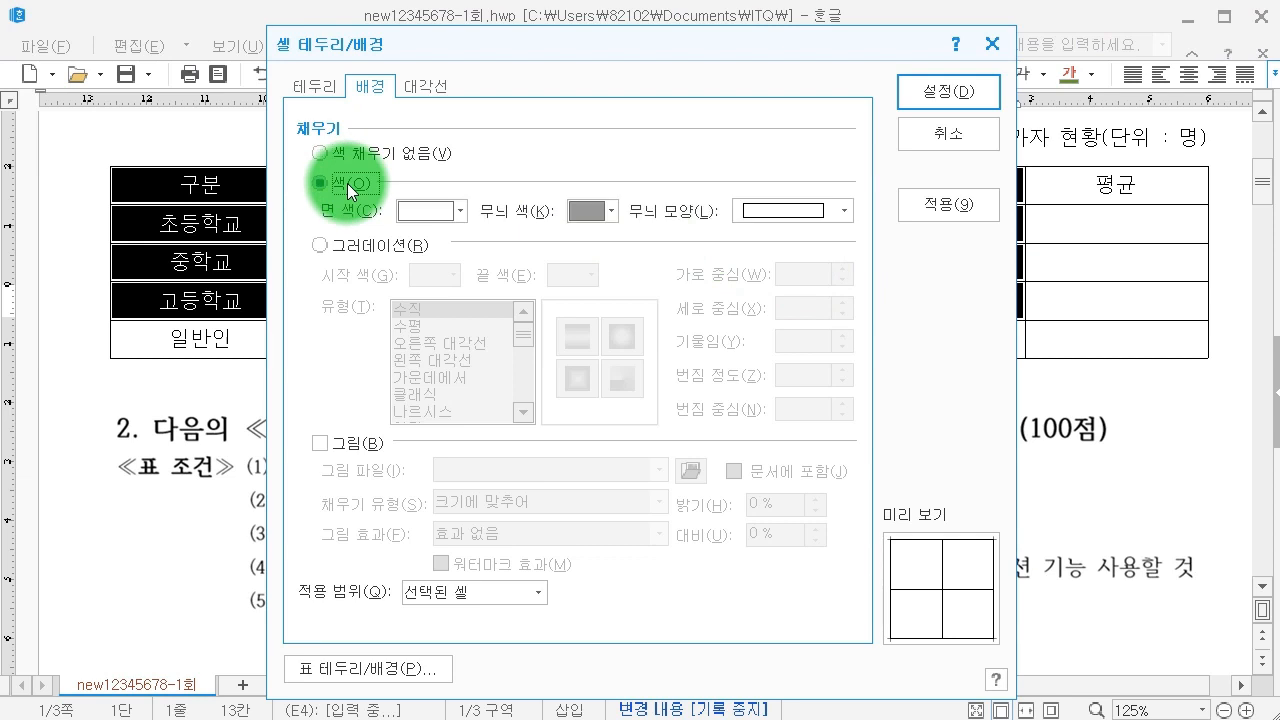
left_click(439, 208)
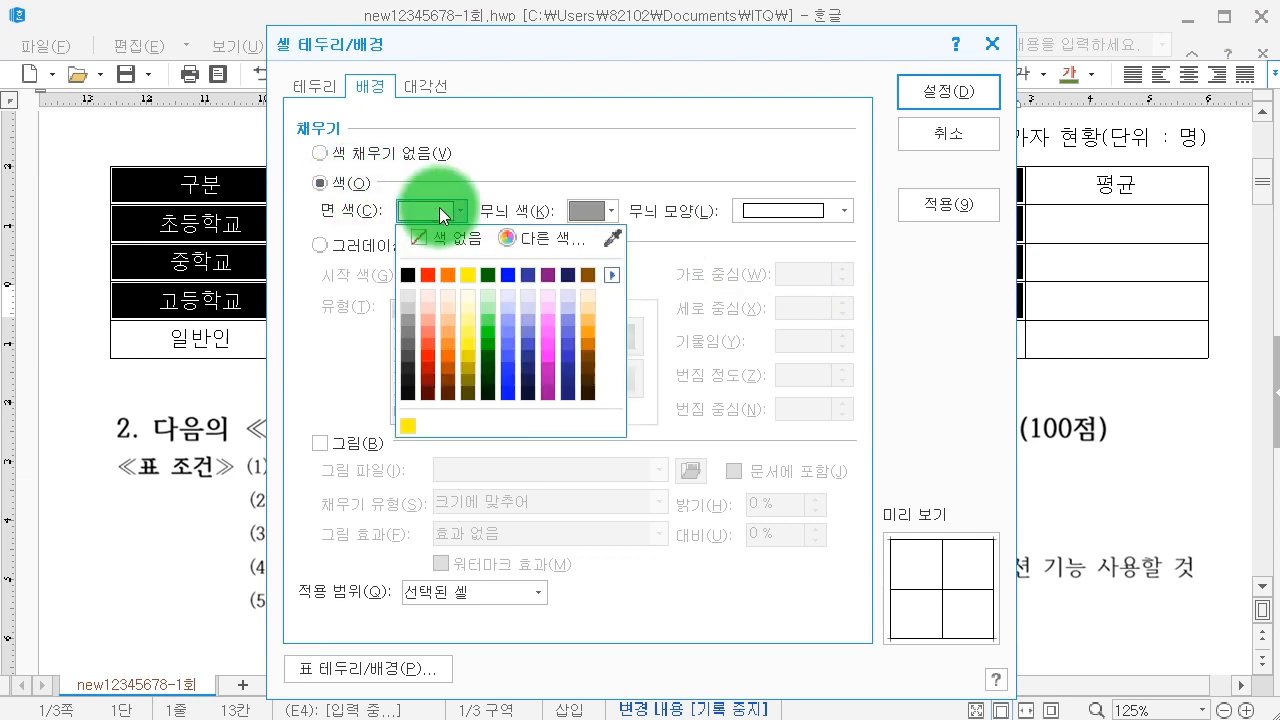
left_click(472, 268)
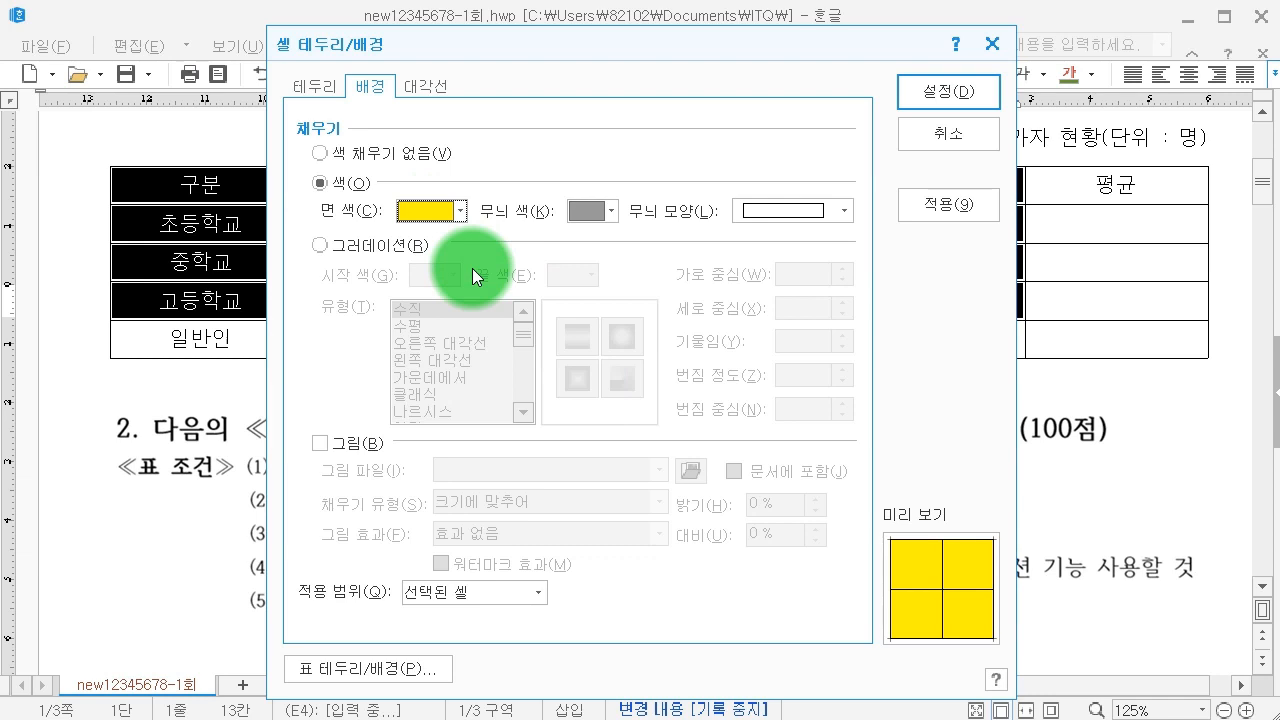
left_click(977, 106)
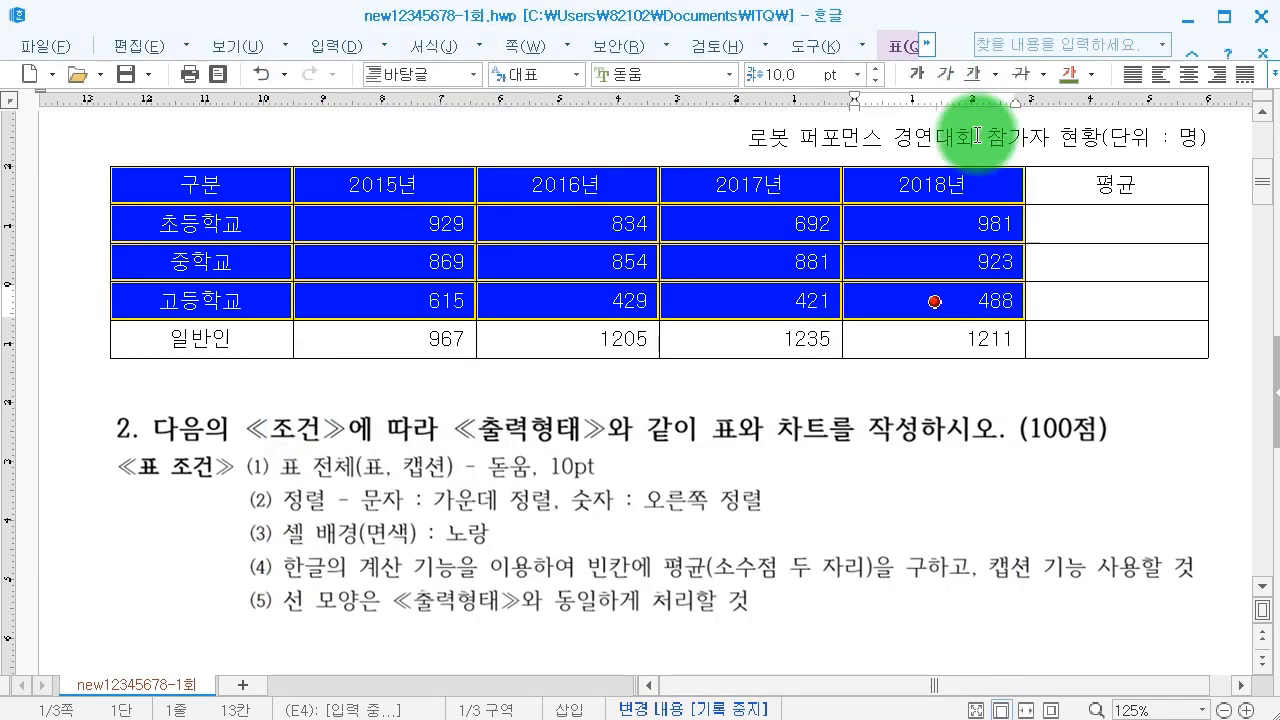
left_click(1217, 285)
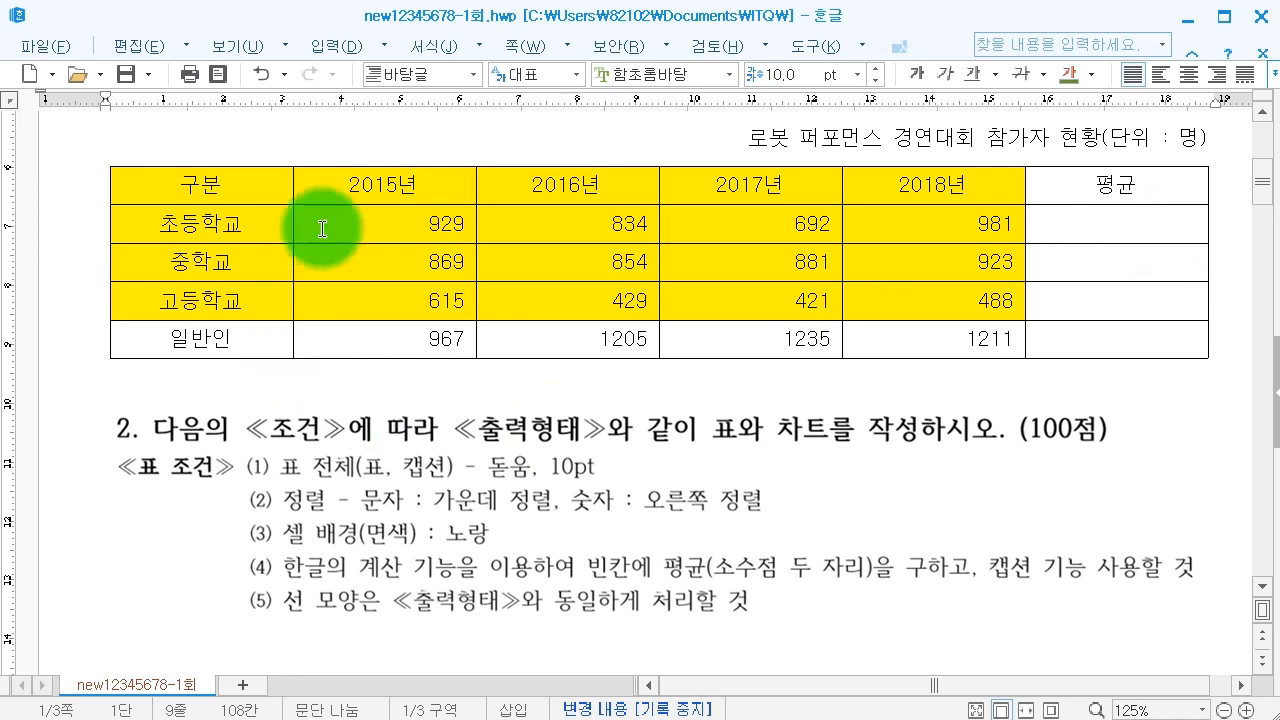
left_click_drag(251, 171, 884, 290)
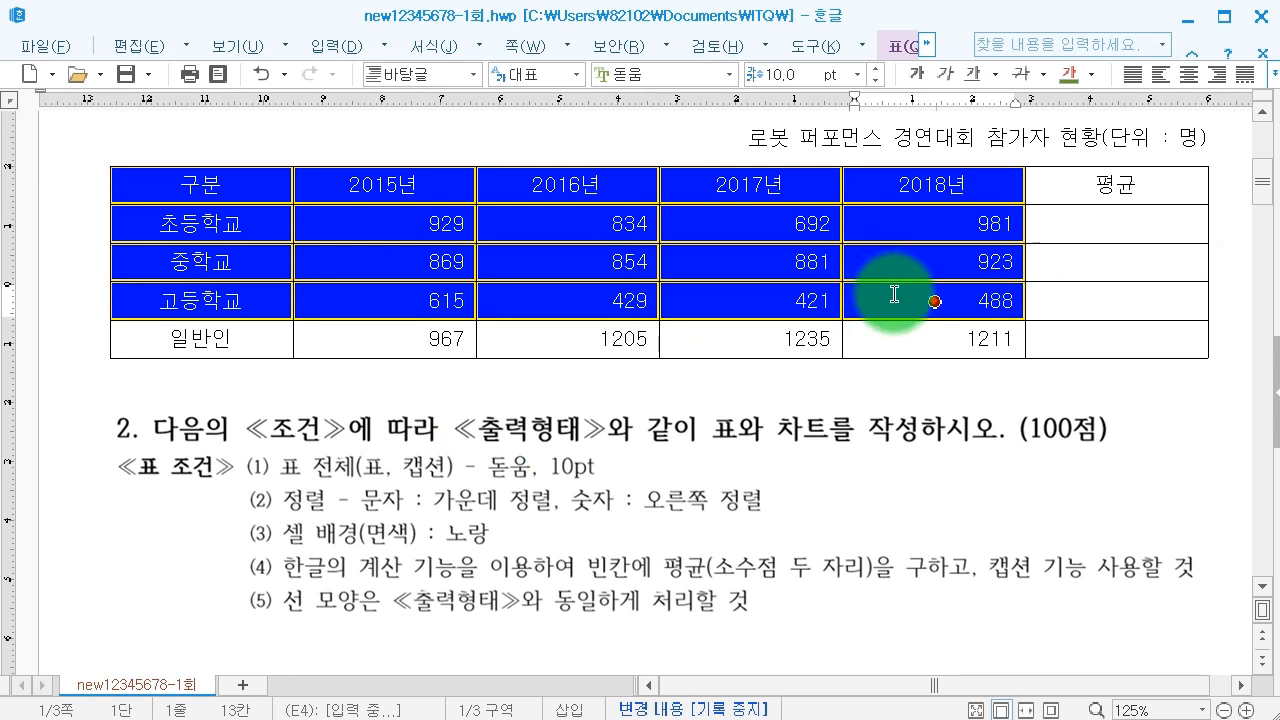
left_click(1240, 268)
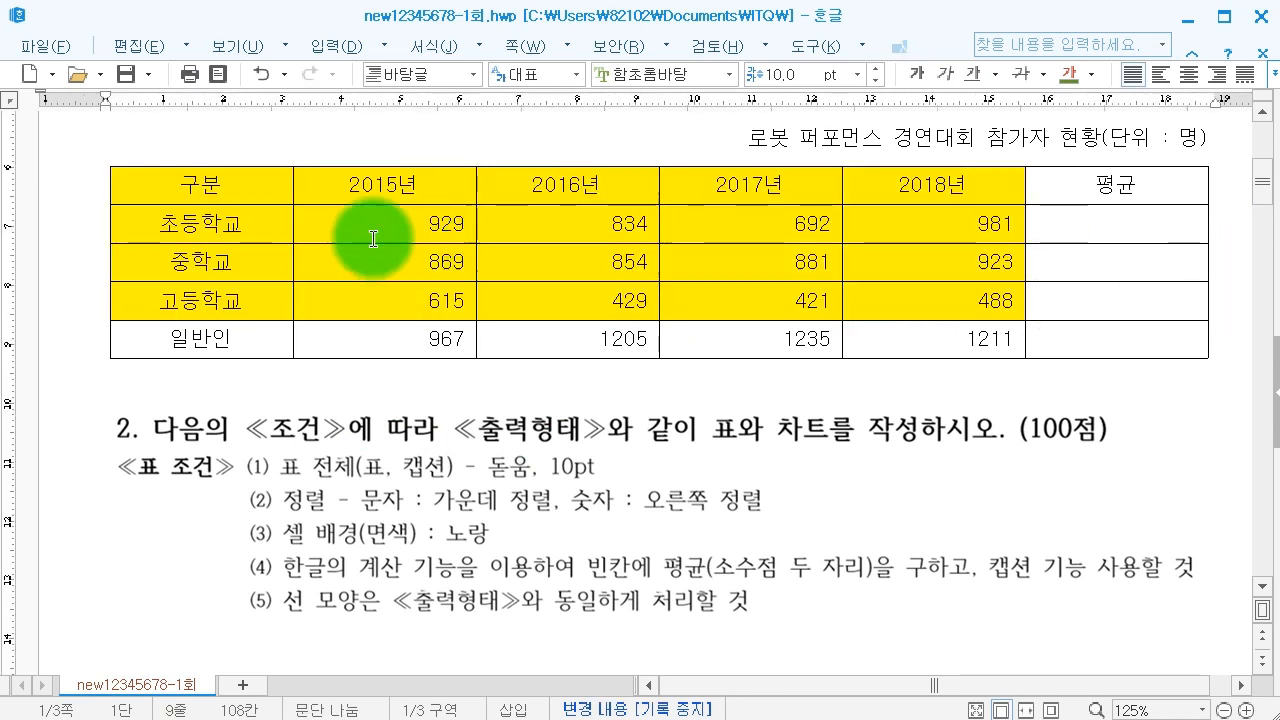
left_click_drag(373, 239, 880, 299)
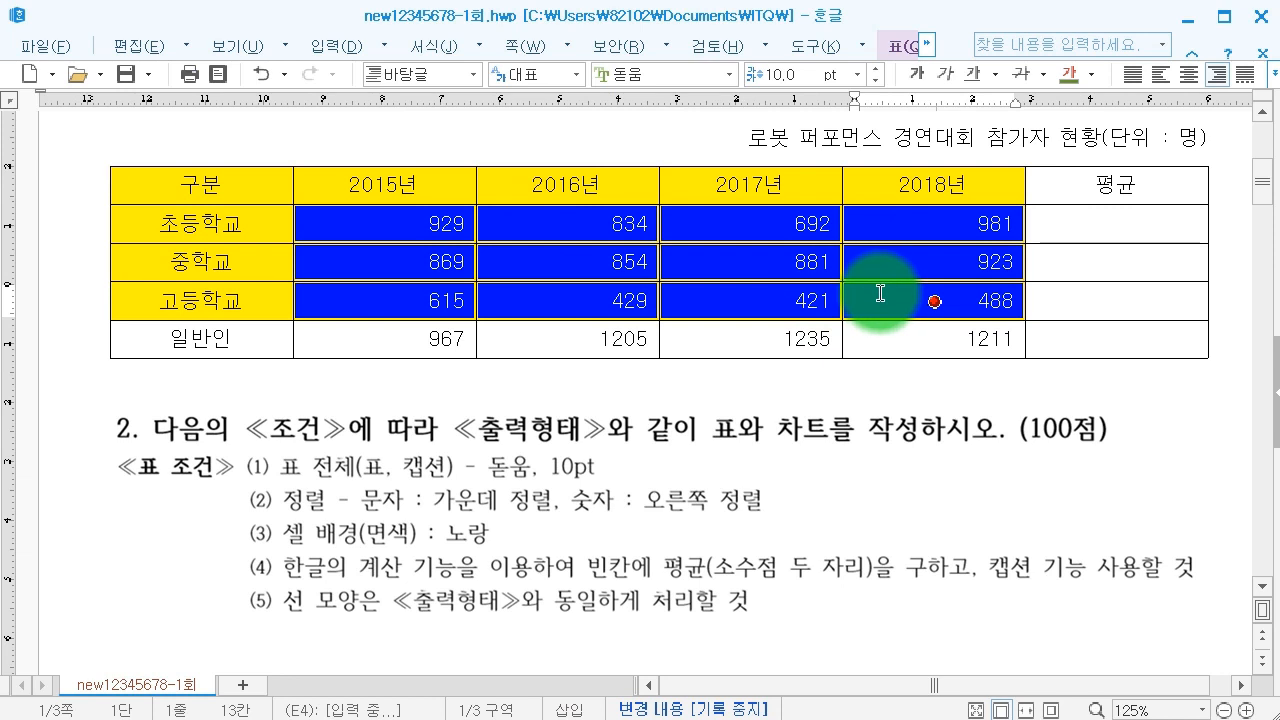
left_click(1237, 236)
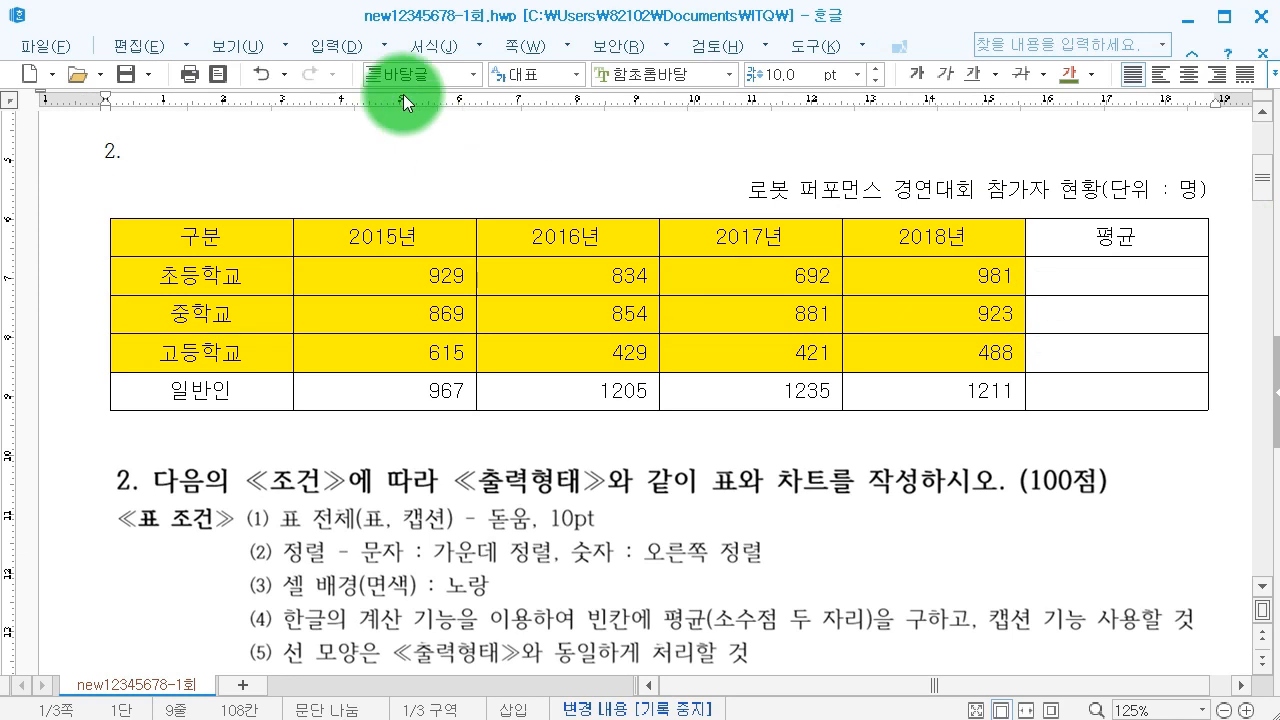
Save the document and view the slide showing the table's expected output form.
left_click(122, 74)
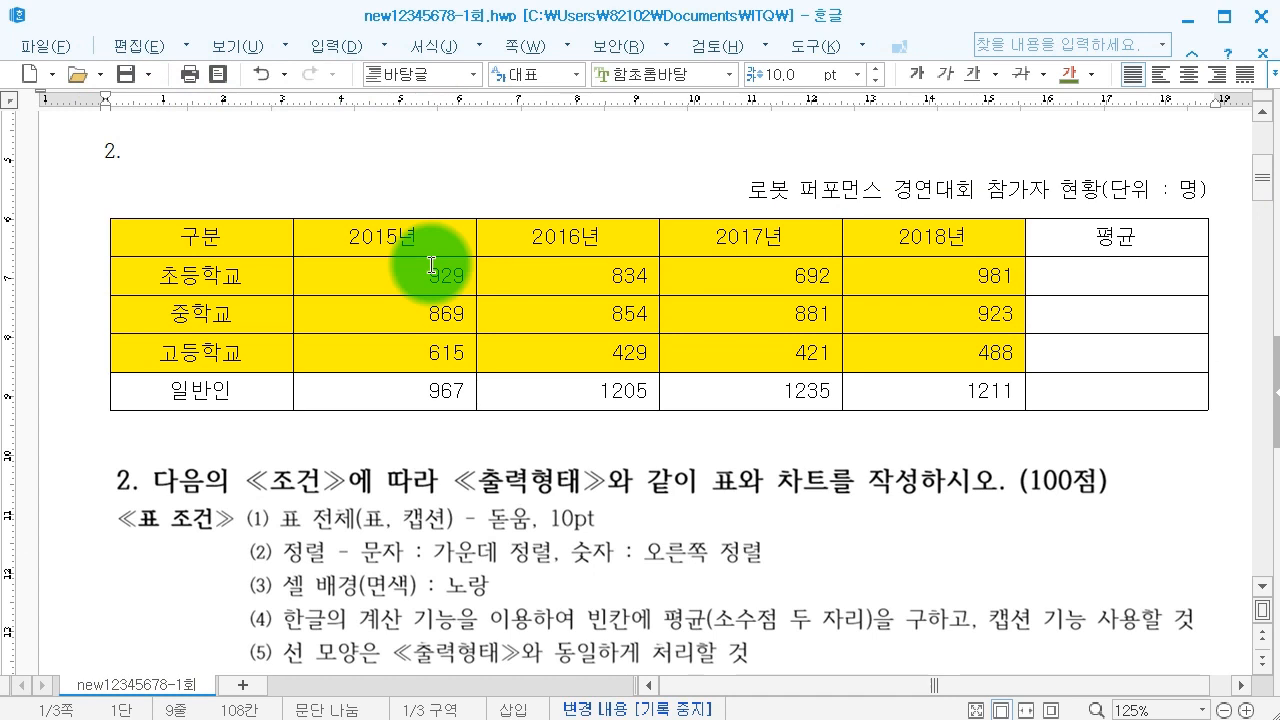
scroll(432, 280, "down", 2)
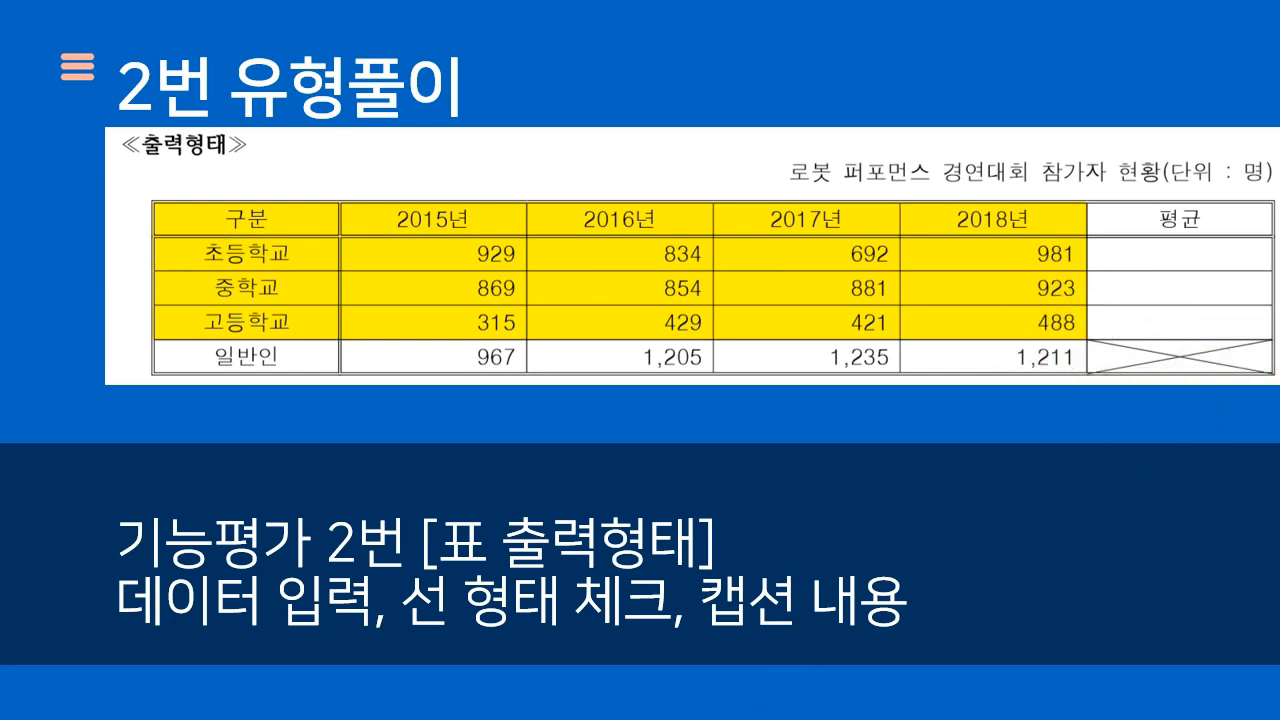
left_click(480, 694)
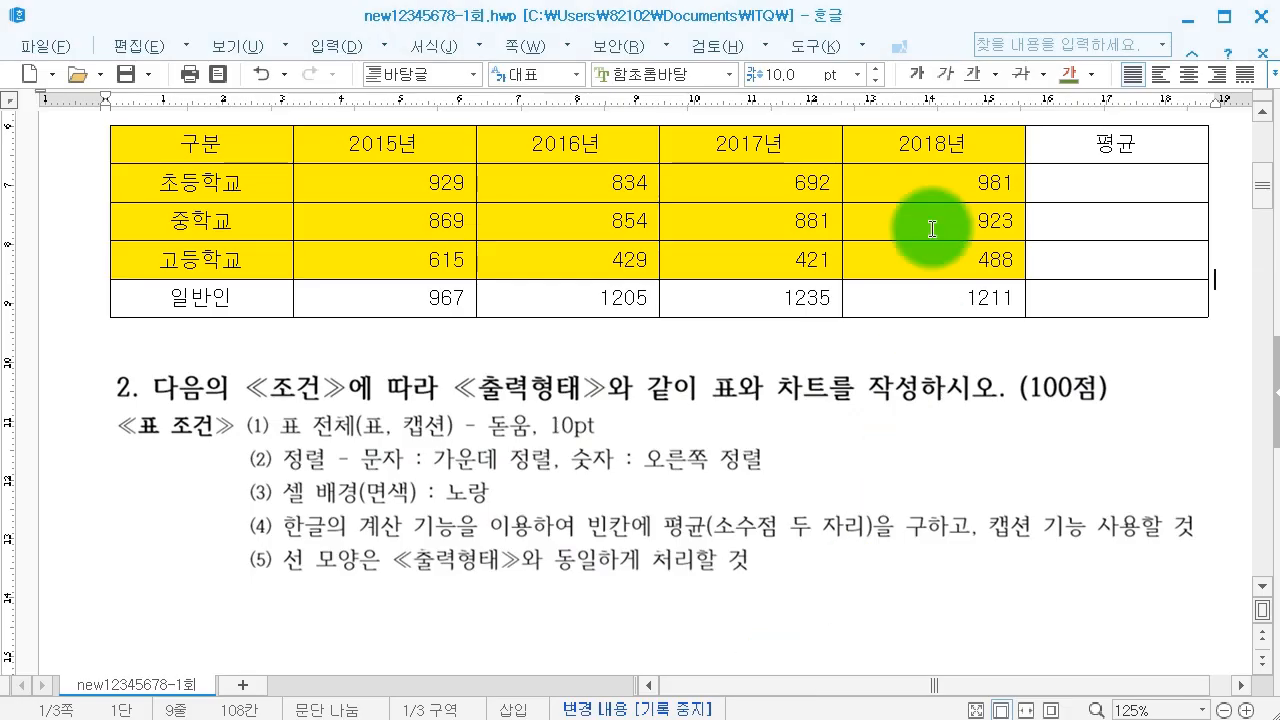
left_click_drag(1097, 185, 1114, 264)
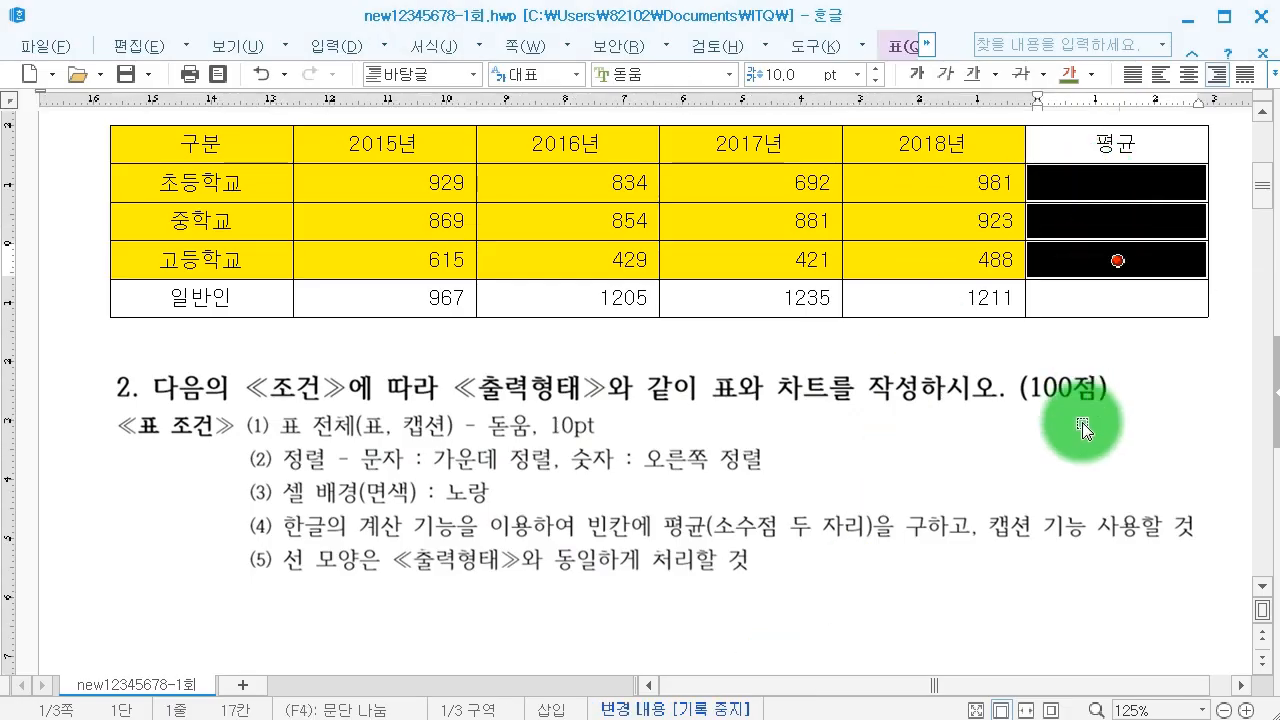
left_click(1198, 332)
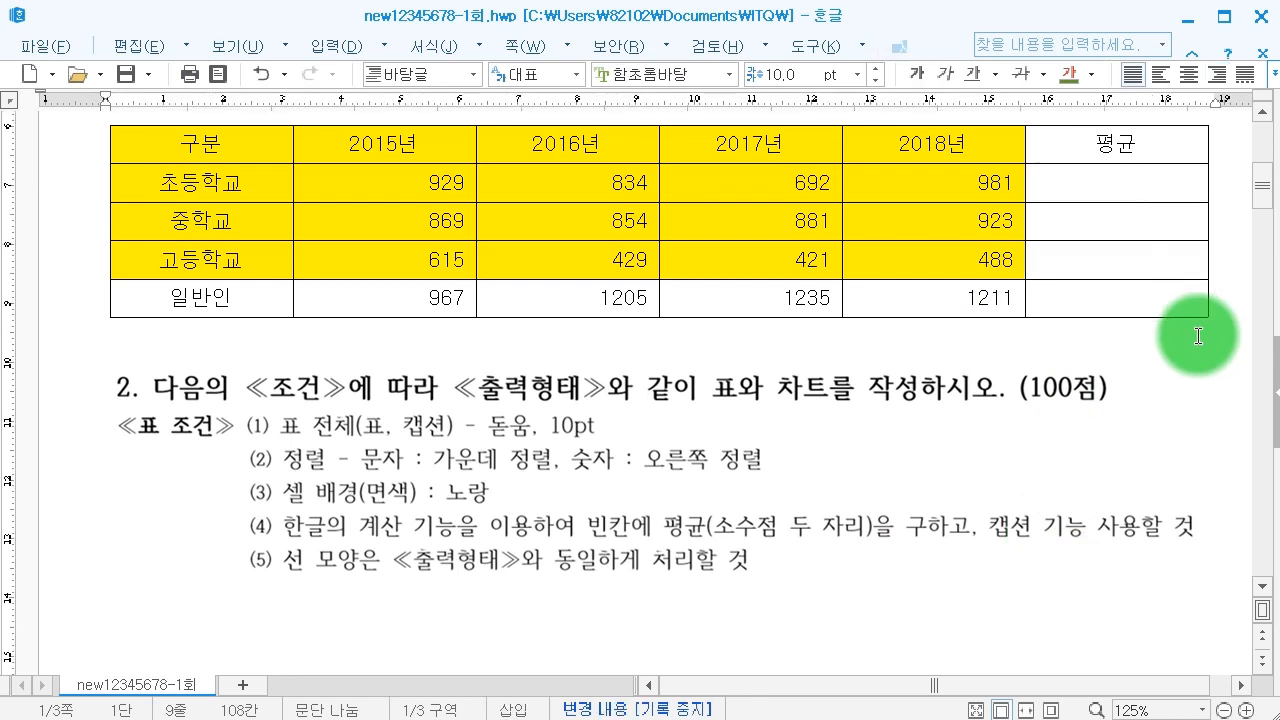
left_click(404, 180)
left_click_drag(404, 180, 1060, 260)
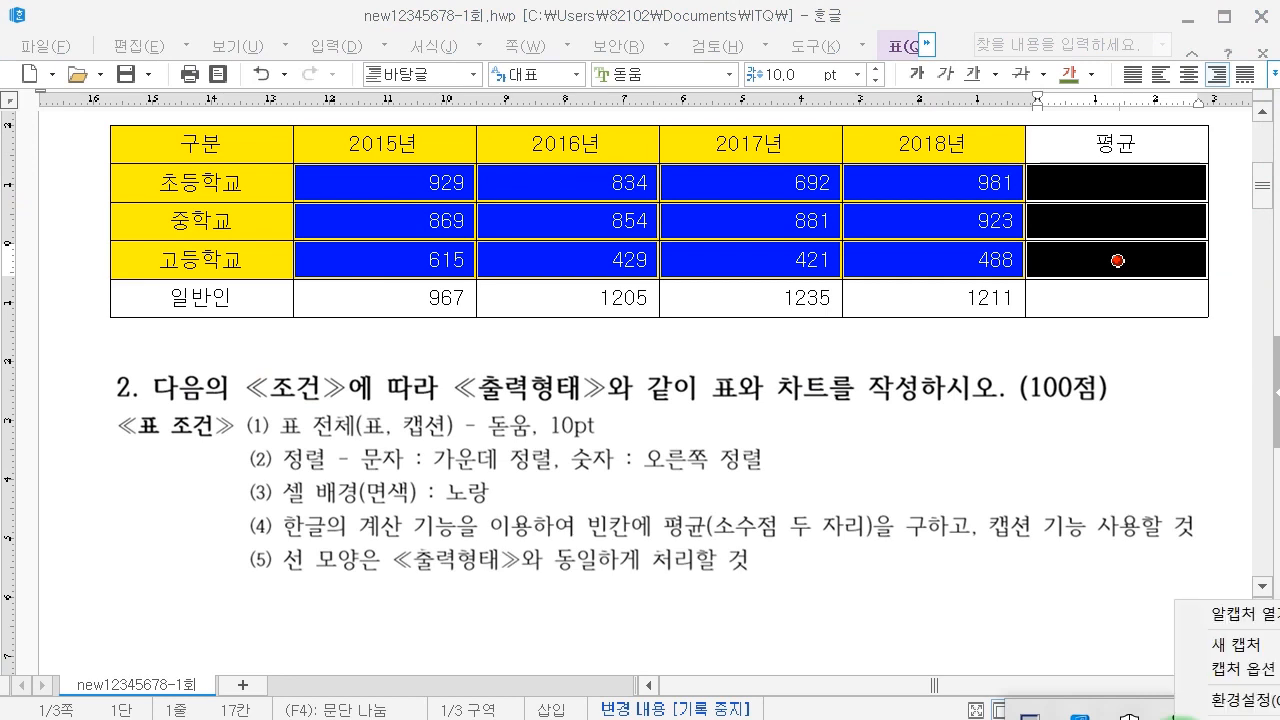
left_click(1180, 716)
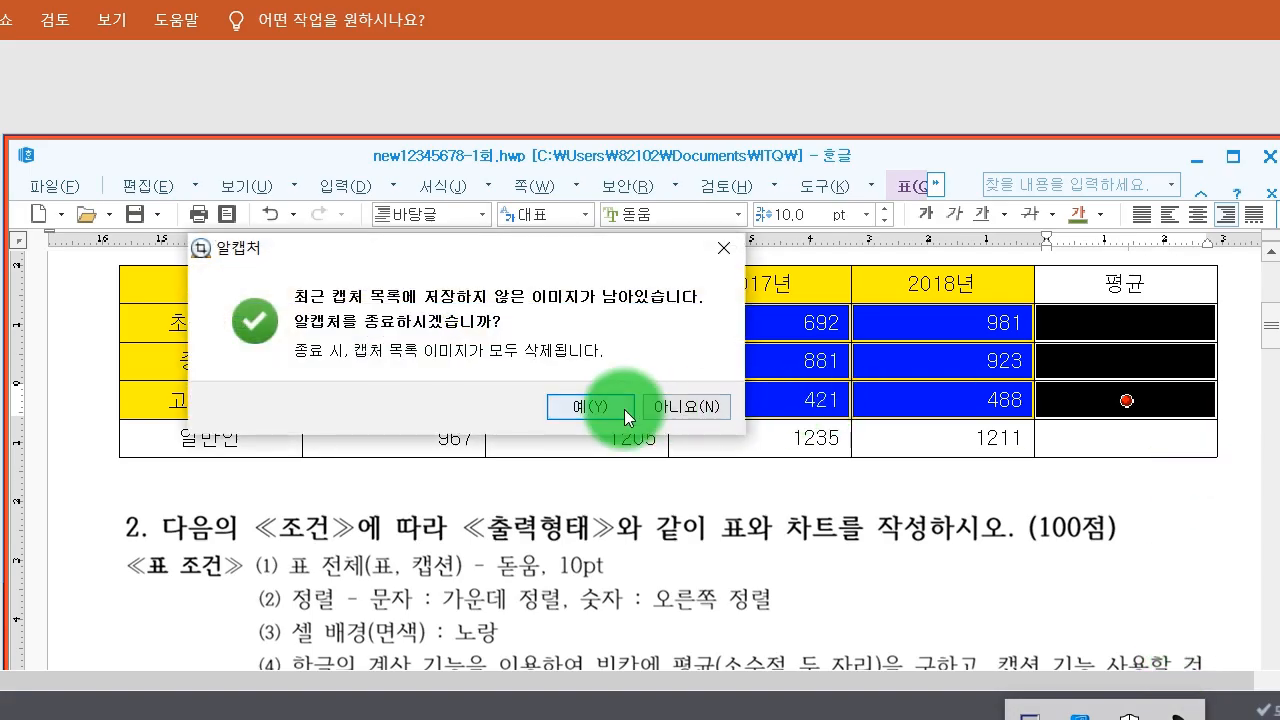
left_click(590, 406)
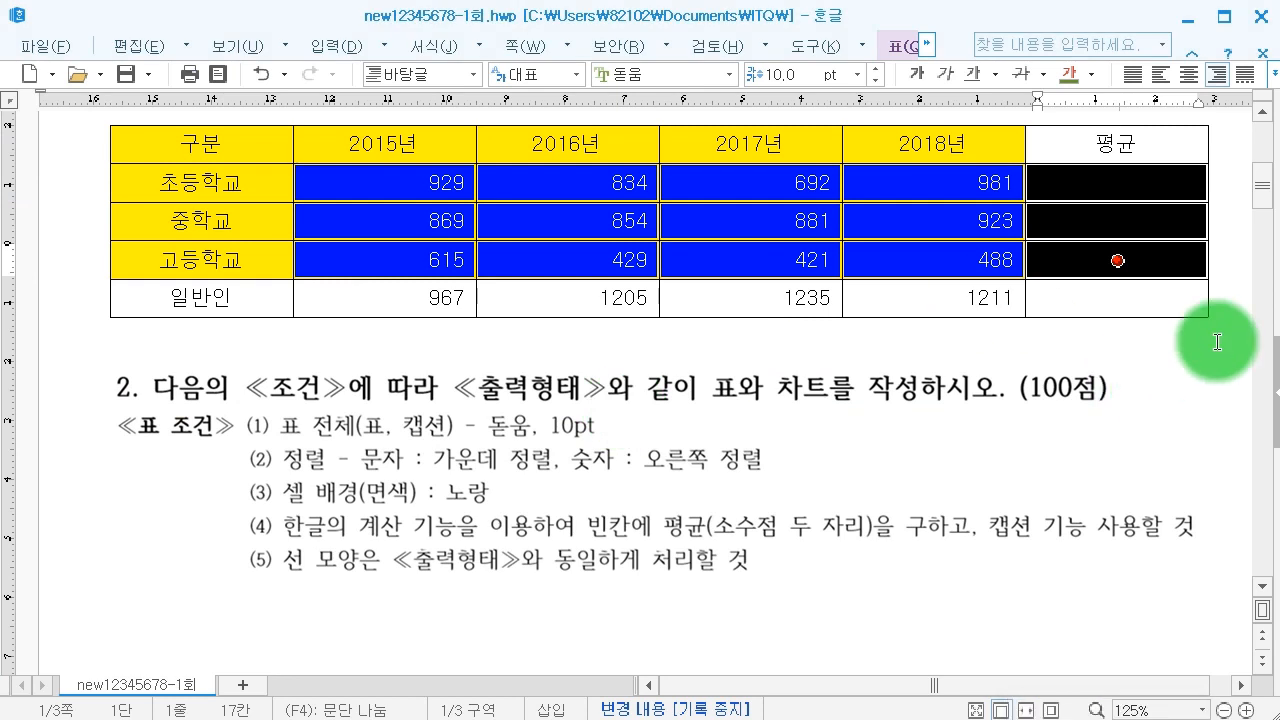
left_click(1051, 427)
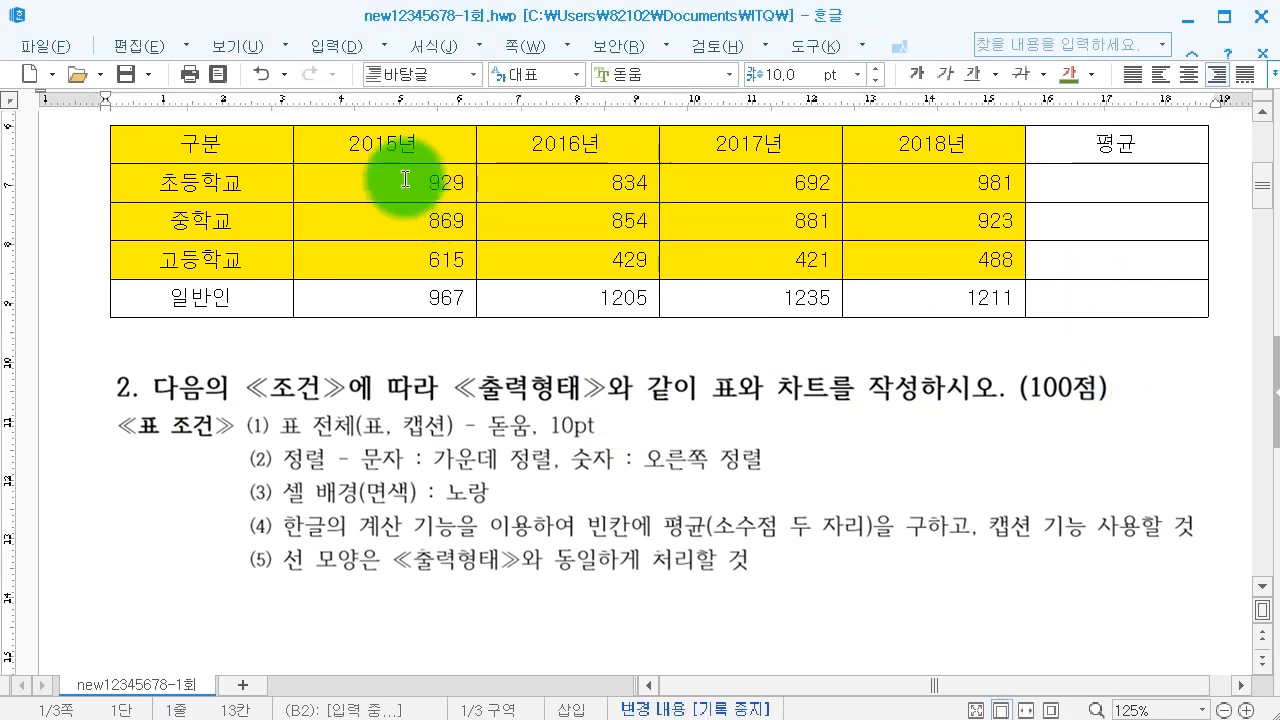
Calculate the row averages of 2015년 to 2018년 into the blank 평균 cells for 초등학교, 중학교 and 고등학교.
left_click_drag(371, 177, 966, 311)
left_click_drag(1117, 182, 1091, 266)
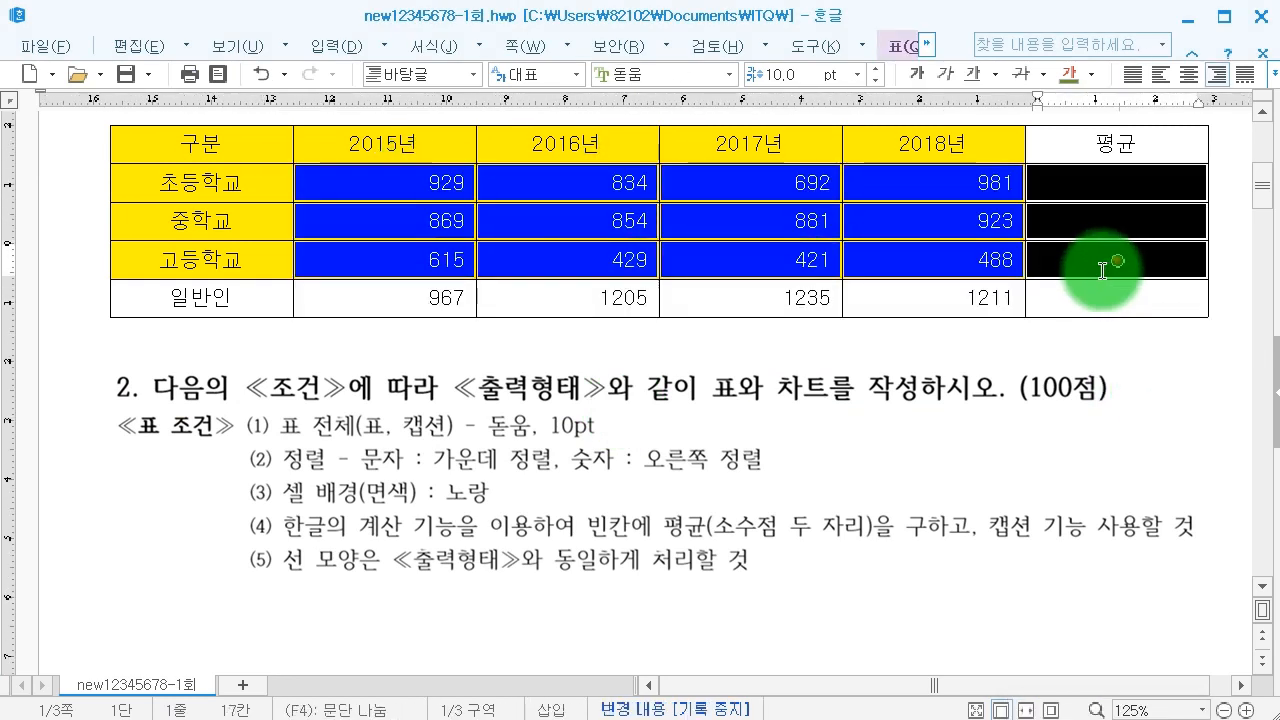
key("ctrl+shift+a")
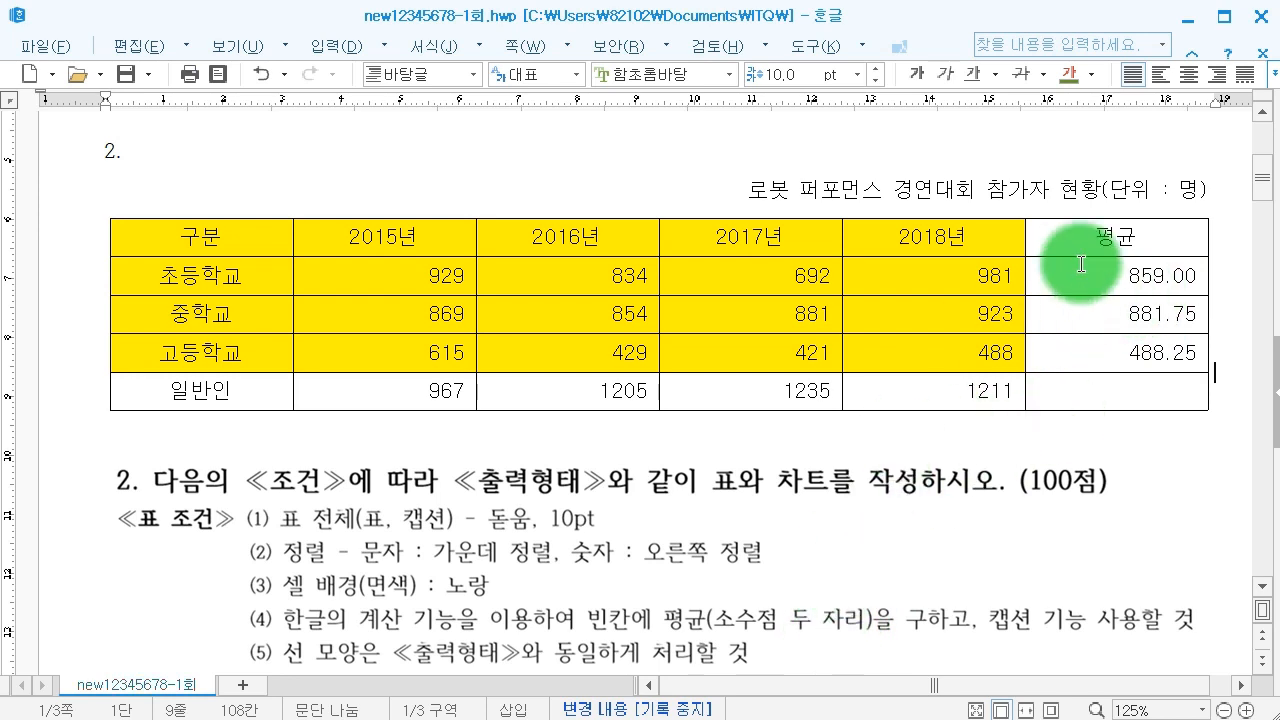
Check the formula and decimal format used in the 초등학교 row's 평균 cell.
left_click(1152, 286)
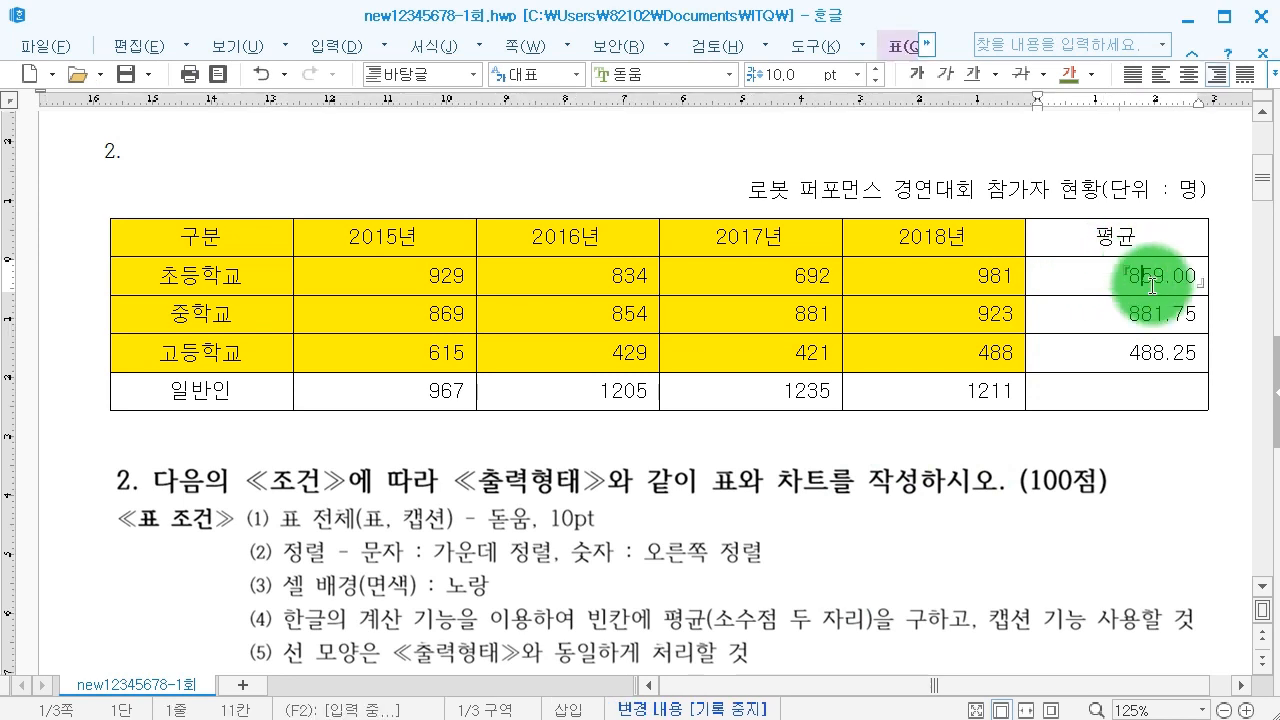
double_click(1152, 286)
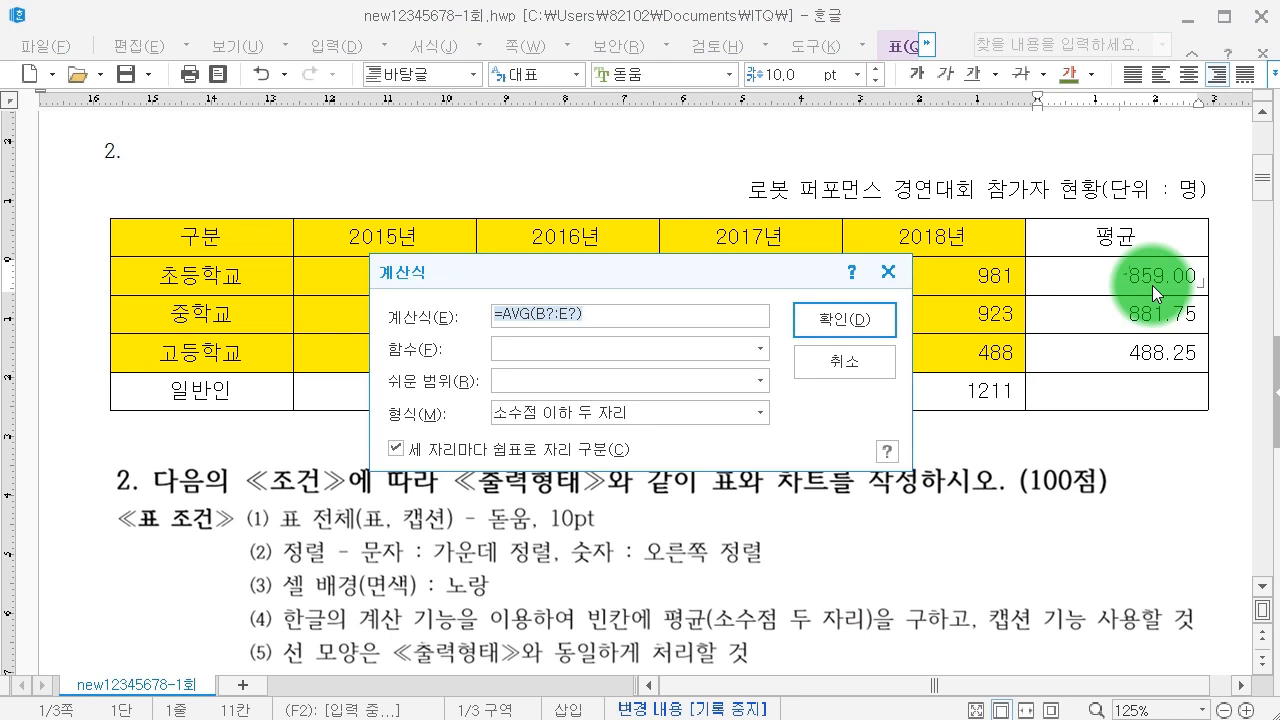
key("Return")
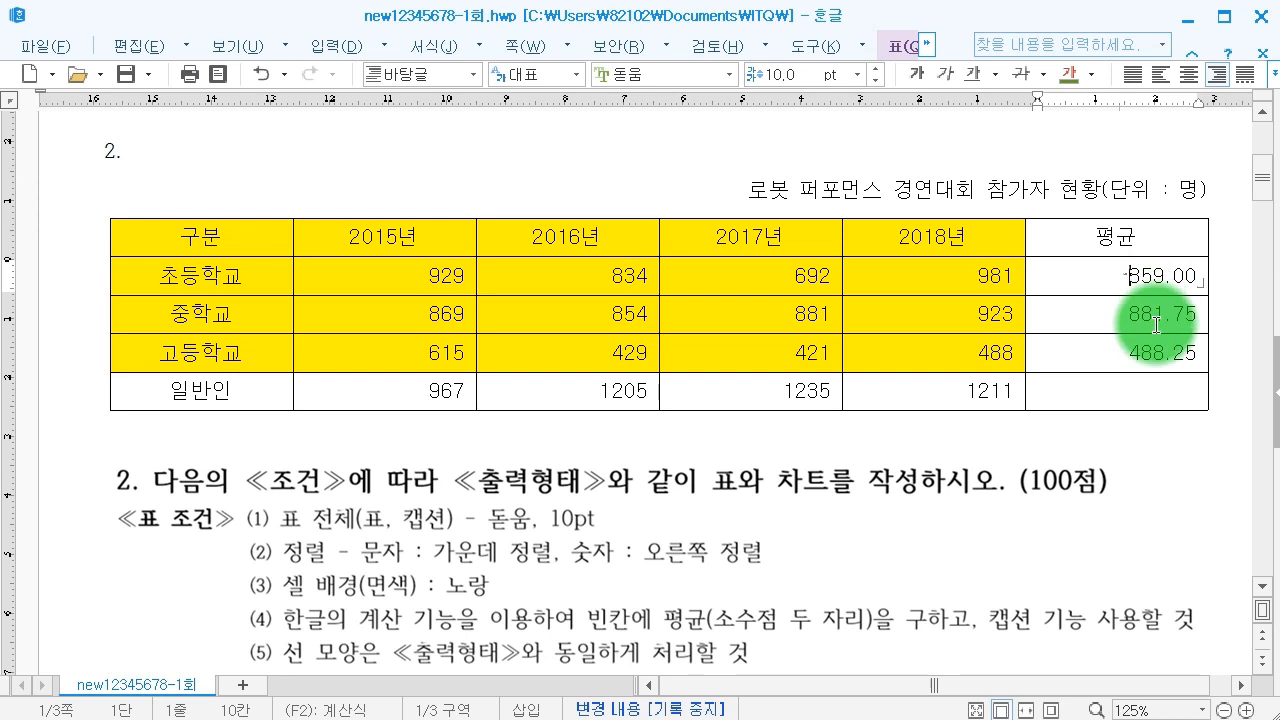
Replace the table-conditions image below the table with the 출력형태 reference image copied from the slide.
scroll(1045, 480, "down", 1)
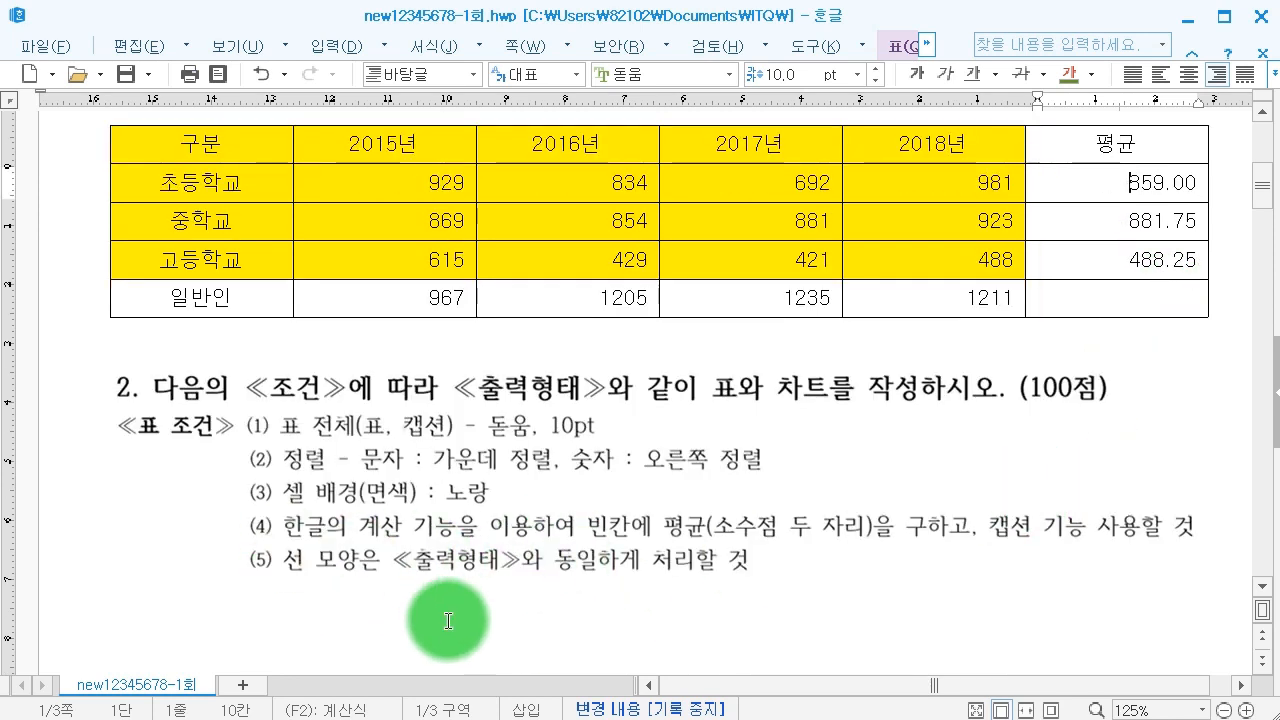
left_click(619, 521)
key("Delete")
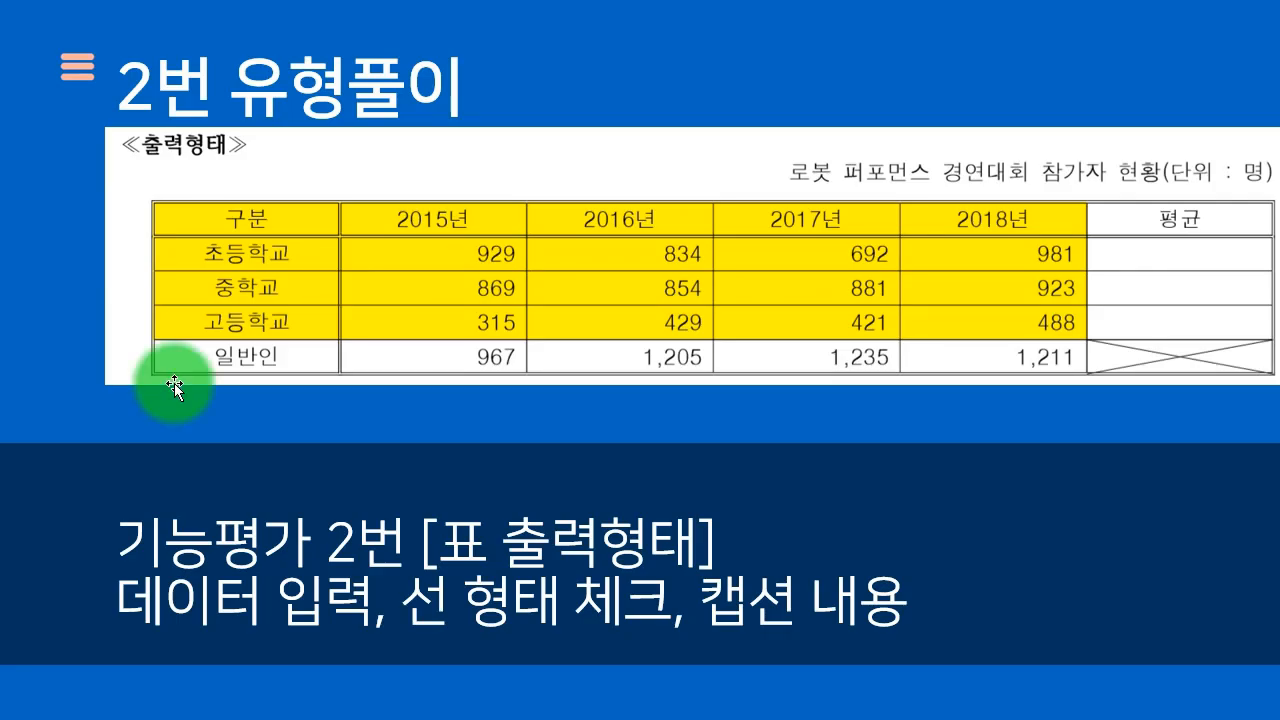
left_click(449, 186)
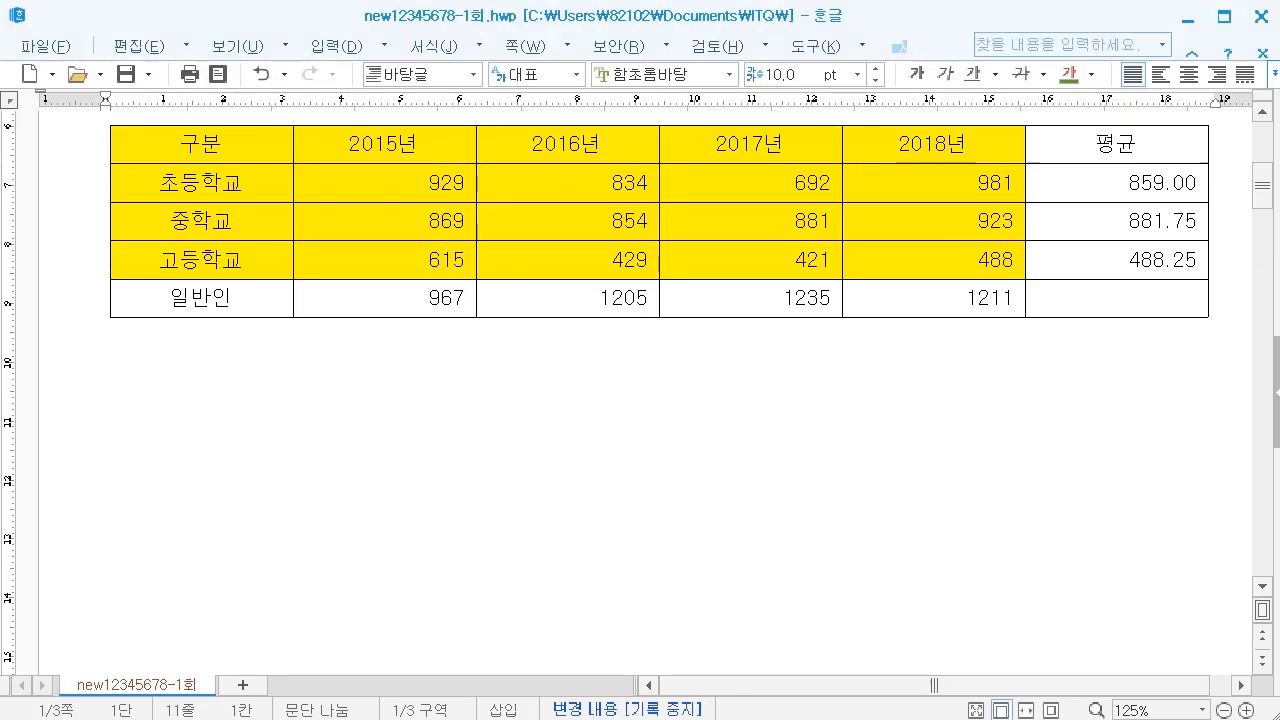
left_click(595, 491)
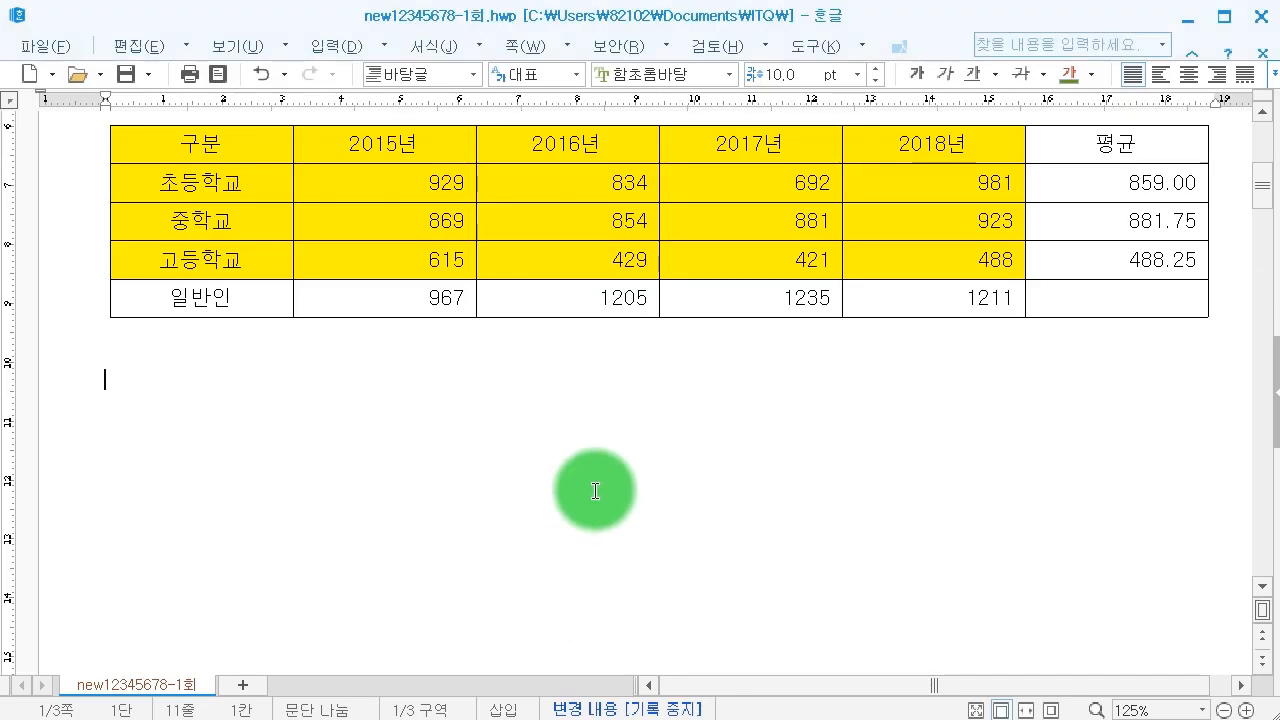
key("ctrl+v")
scroll(590, 480, "up", 1)
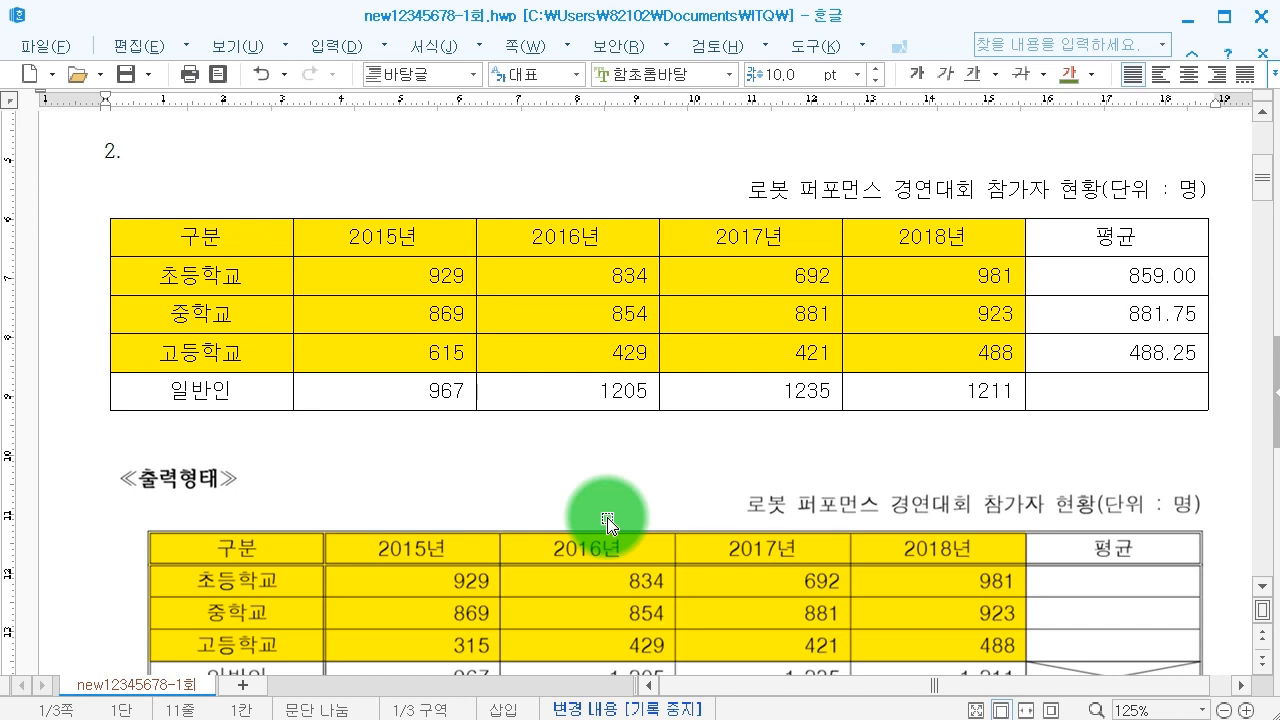
Apply a double solid line (이중 실선) to the outside borders of the whole table.
scroll(608, 523, "down", 2)
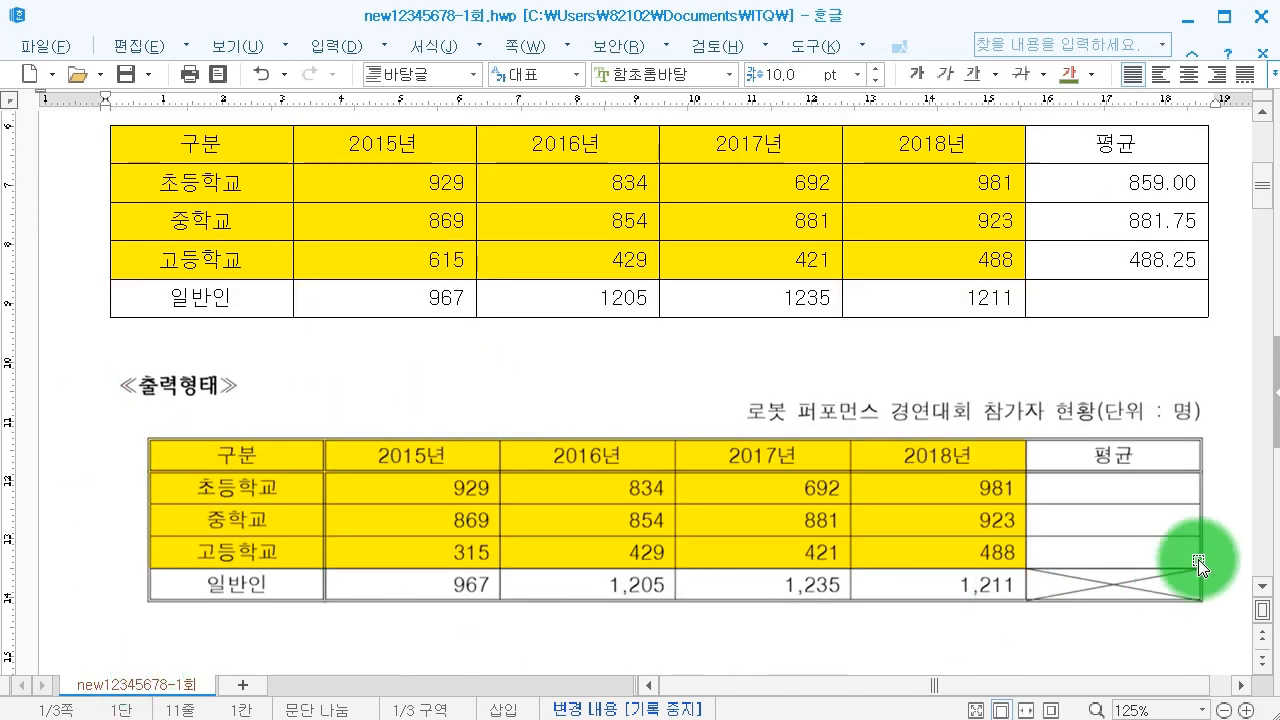
scroll(615, 400, "up", 2)
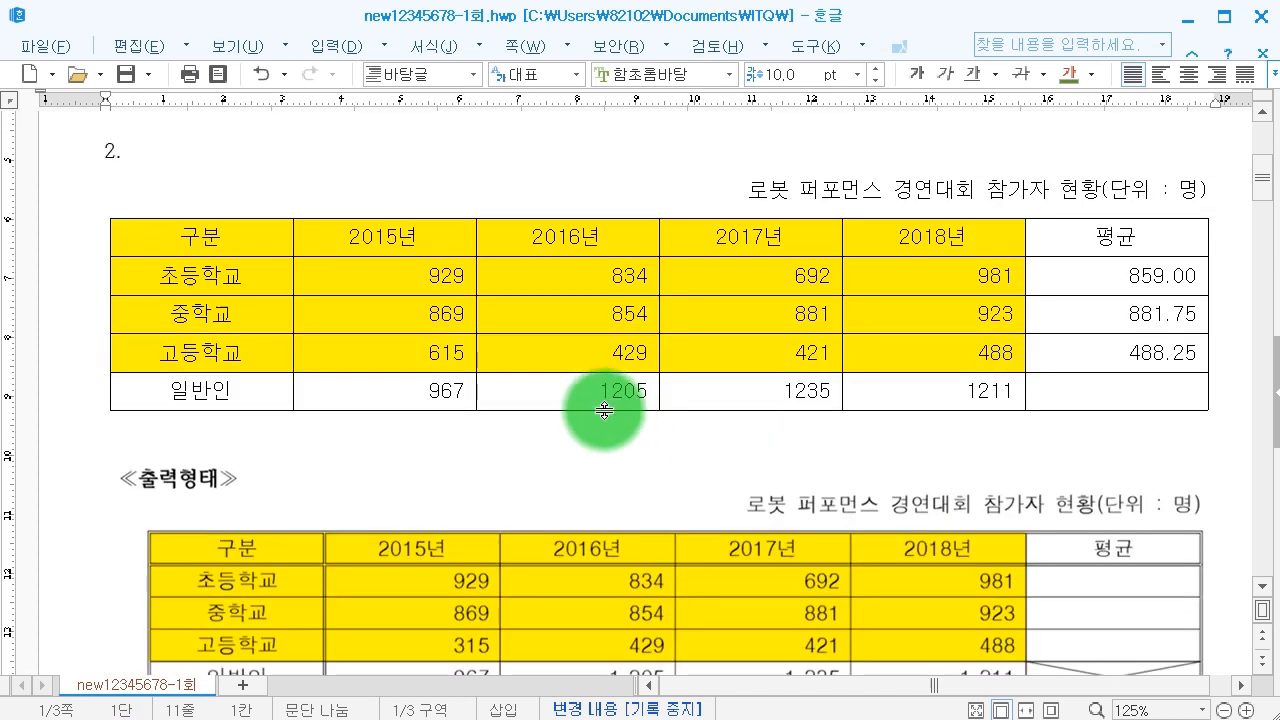
left_click_drag(143, 235, 1075, 392)
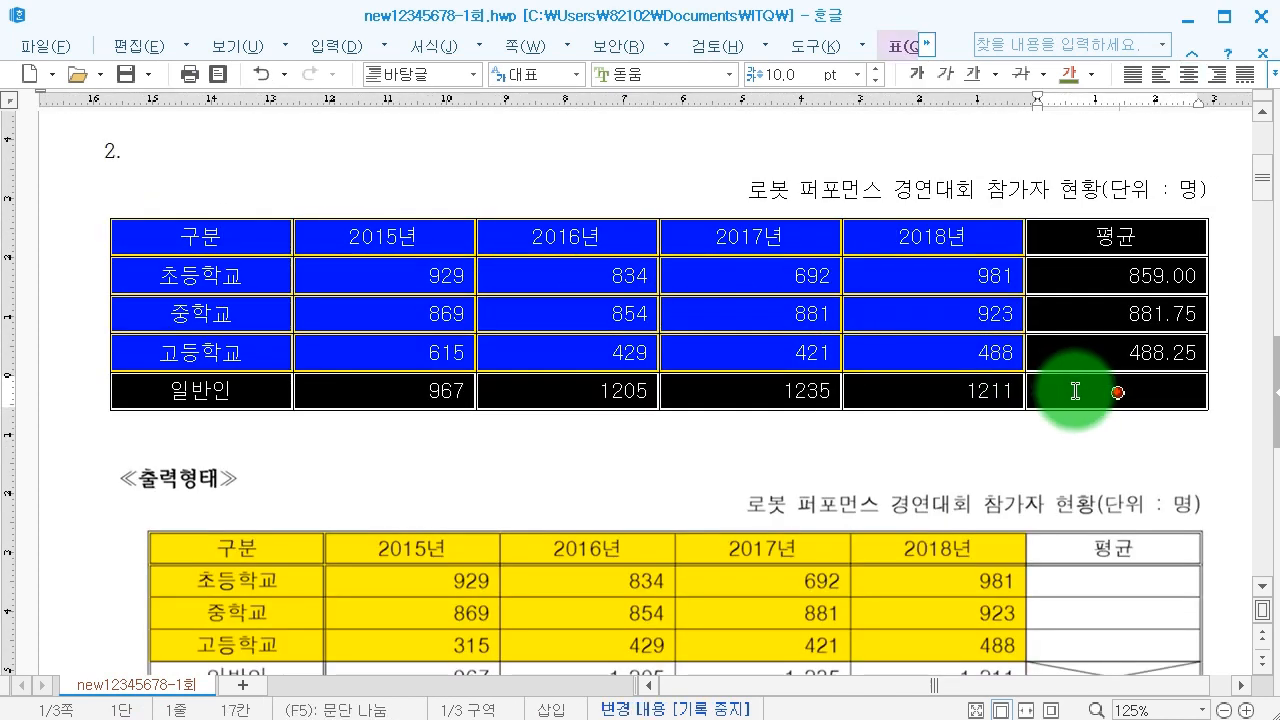
key("l")
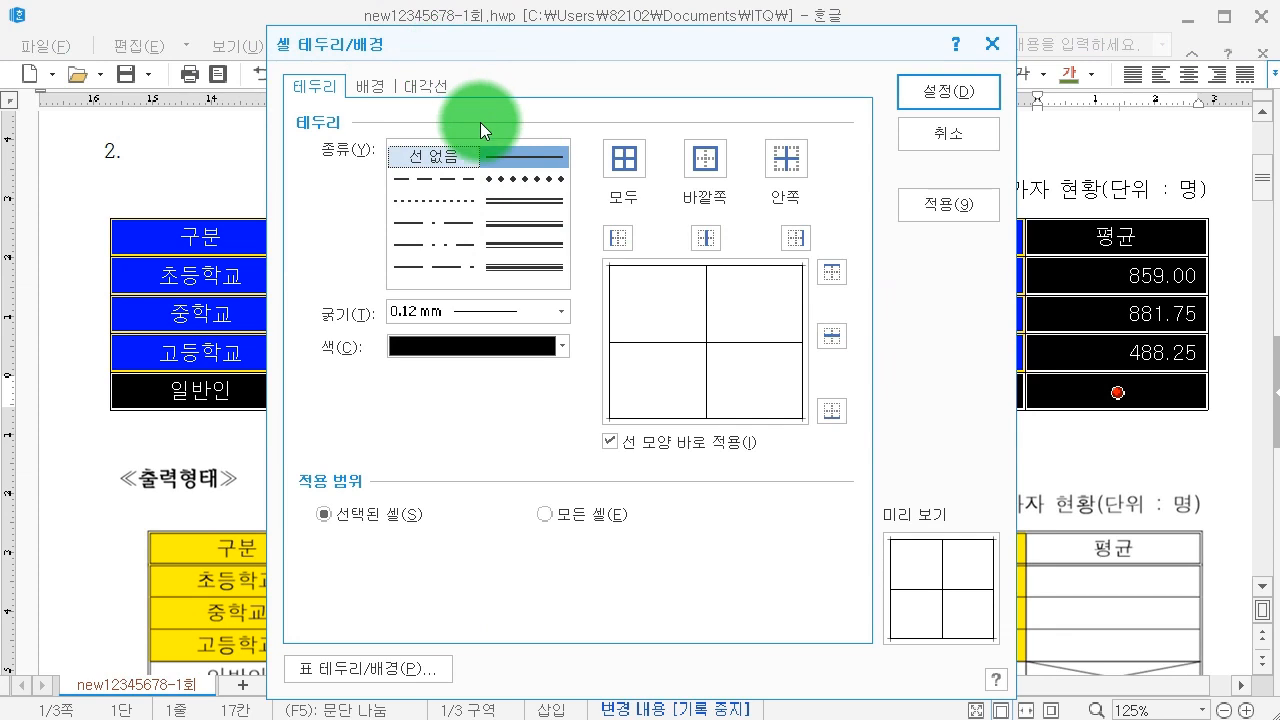
left_click(503, 197)
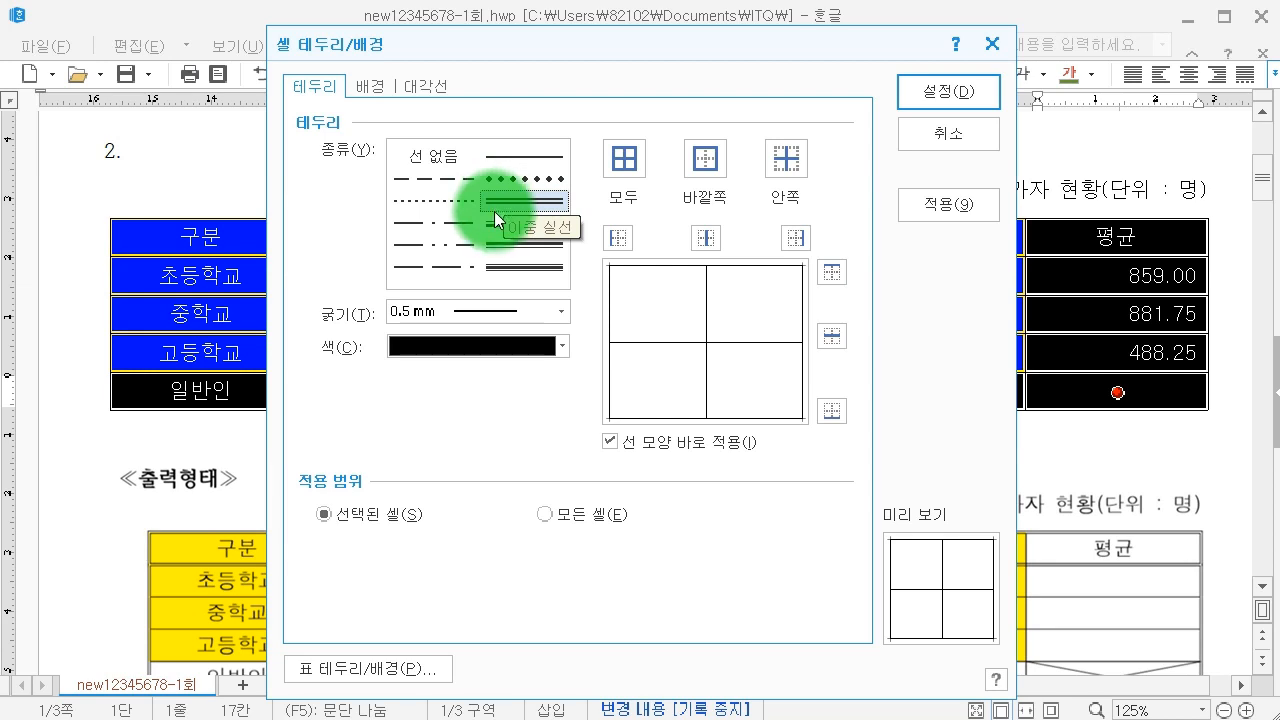
left_click(700, 175)
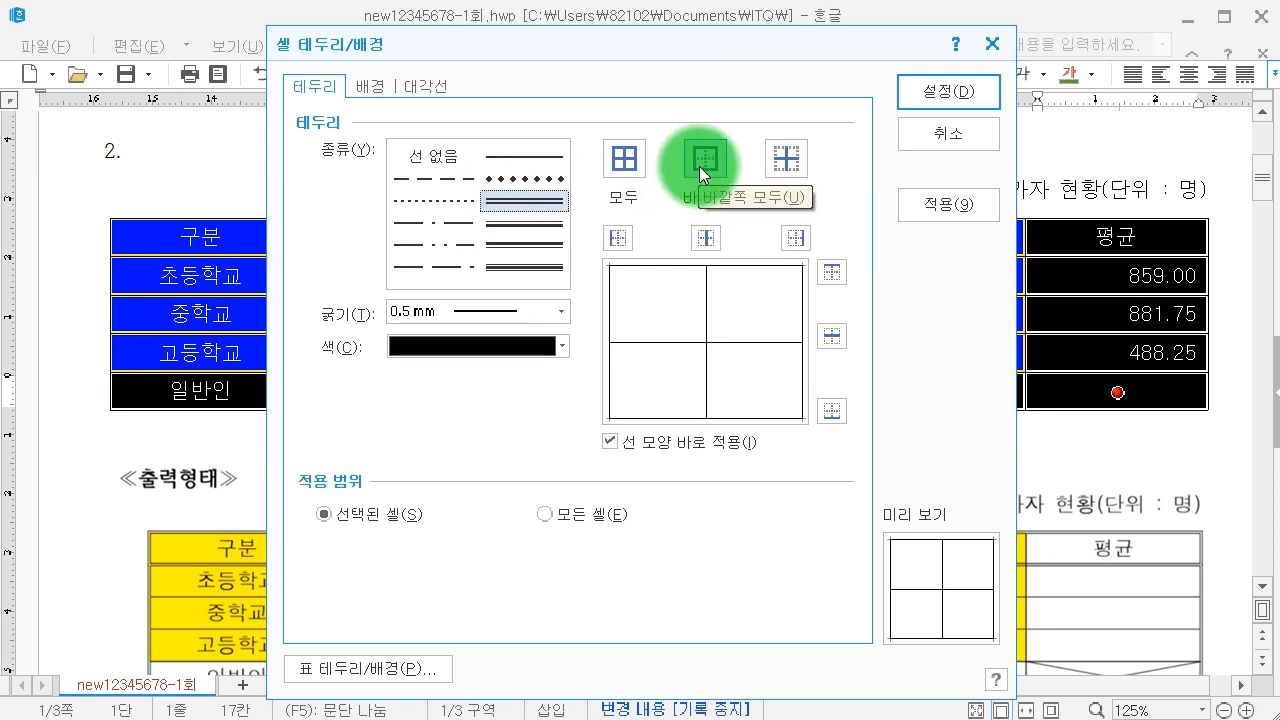
left_click(699, 166)
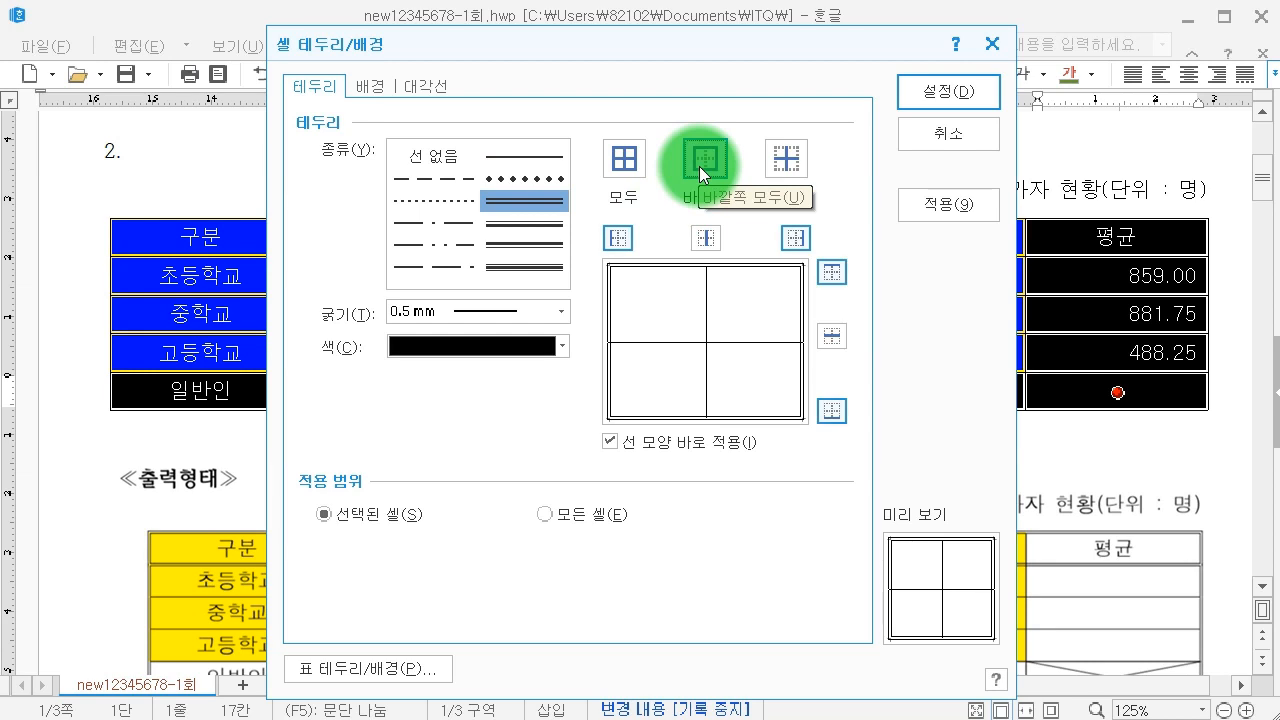
left_click(987, 80)
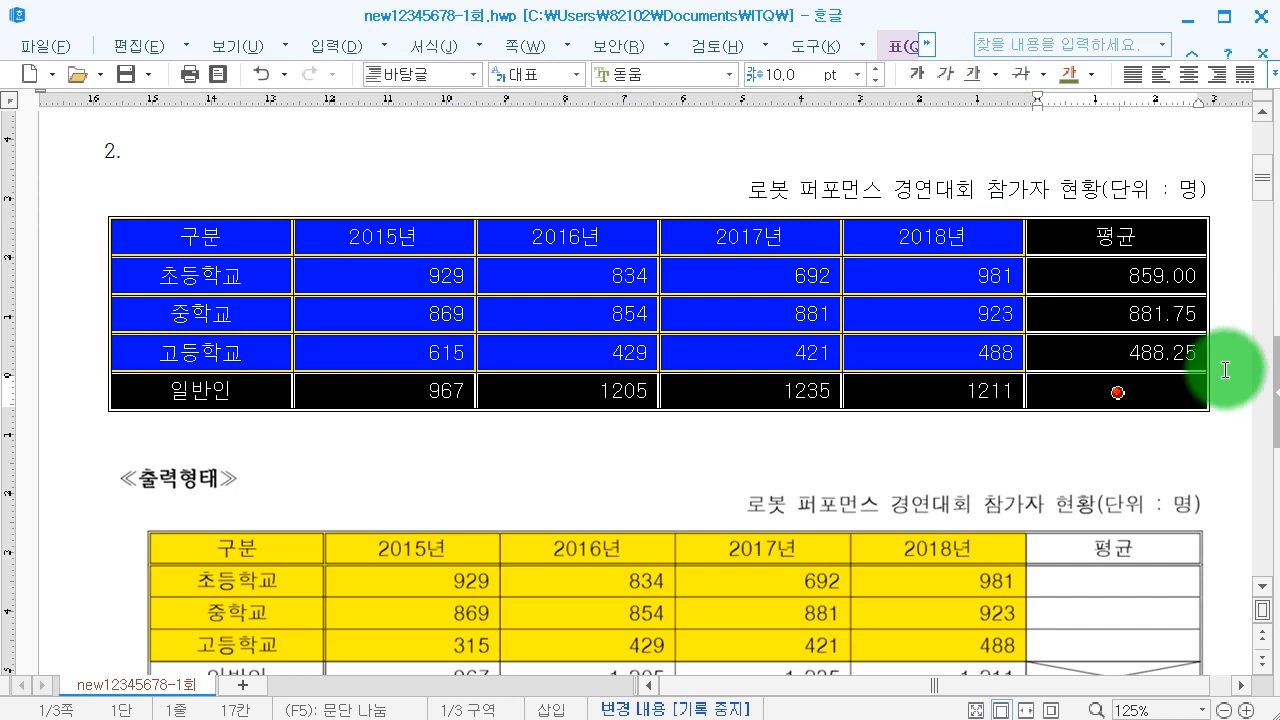
left_click(1226, 362)
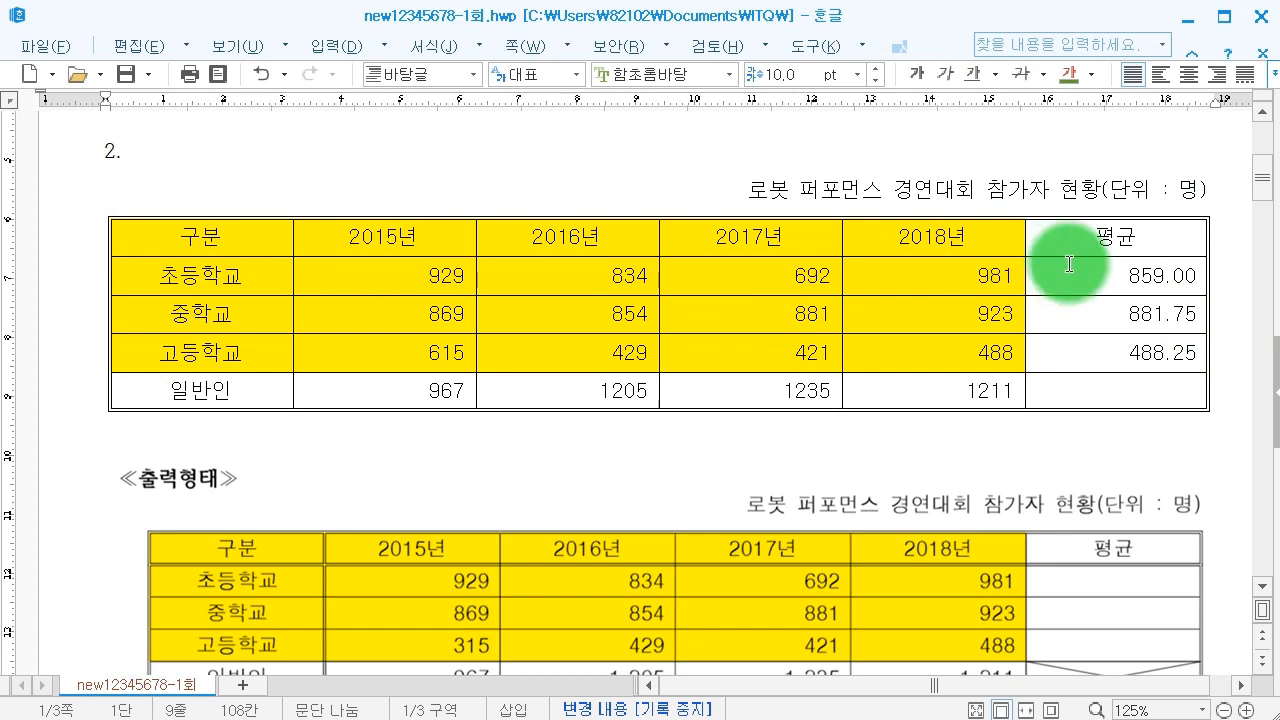
Apply a double solid line (이중 실선) to the bottom border of the table's header row.
left_click(215, 244)
left_click_drag(215, 244, 1111, 244)
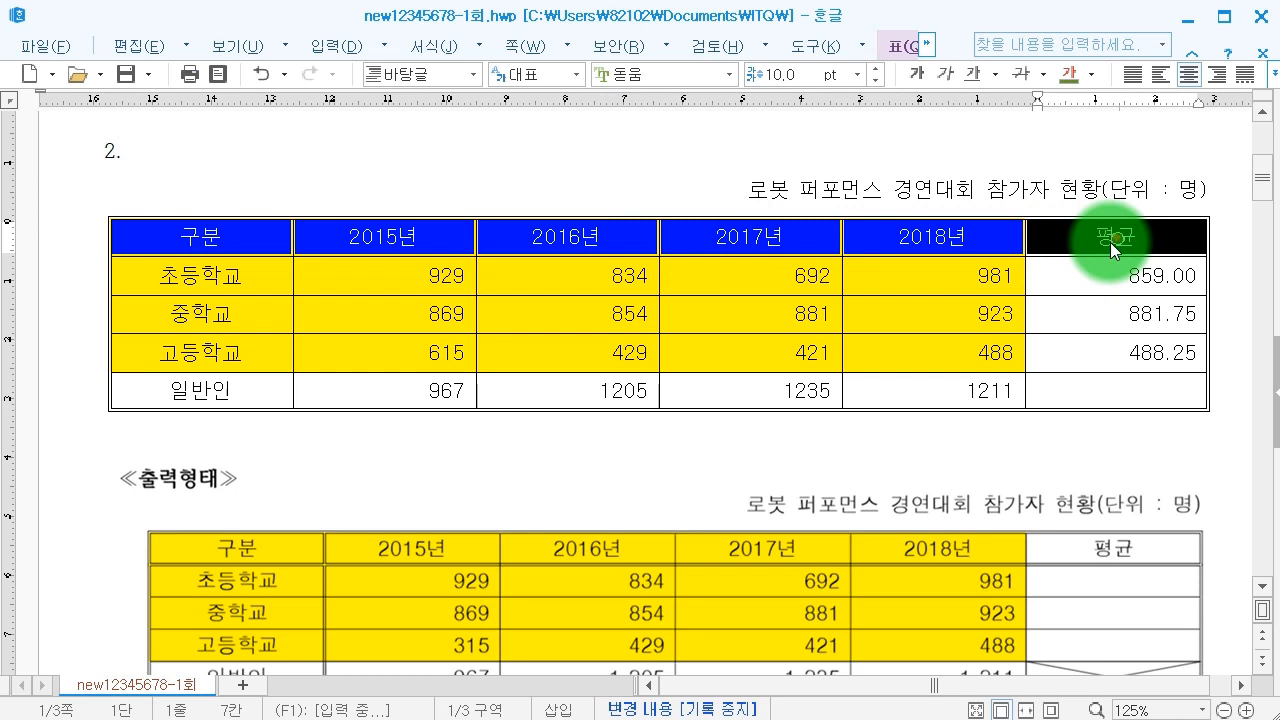
key("l")
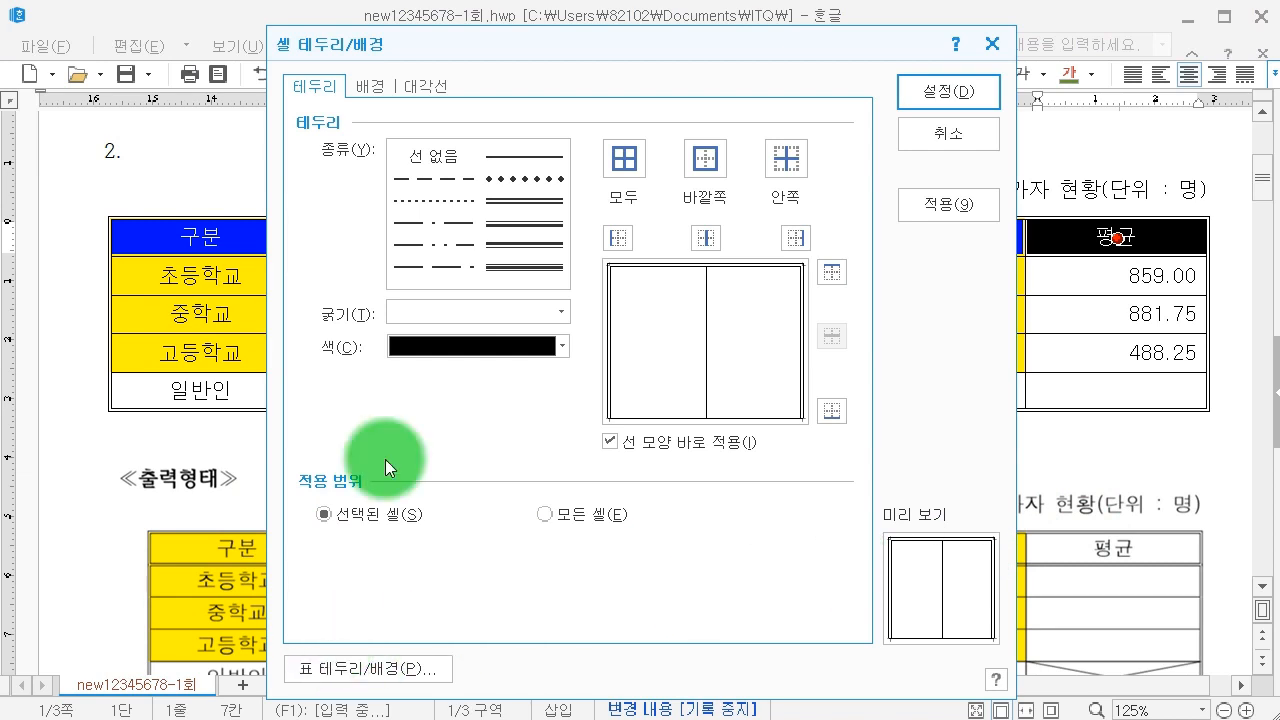
left_click(537, 207)
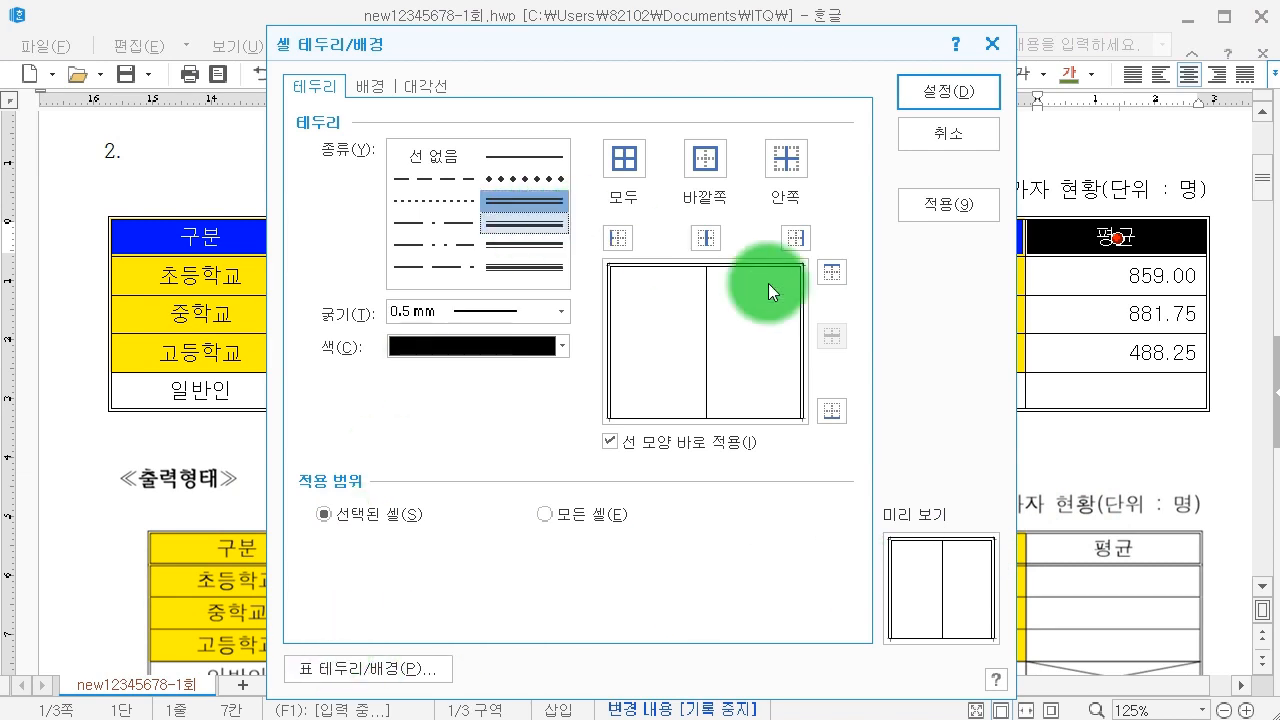
left_click(831, 410)
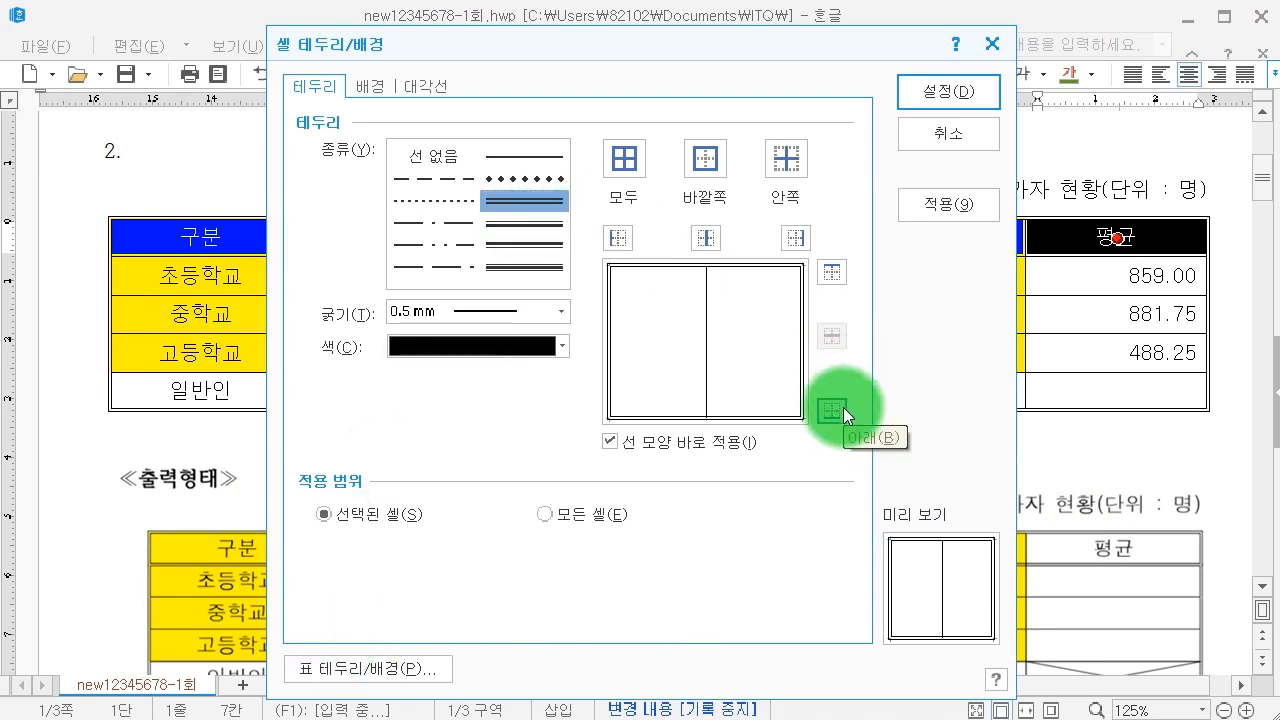
left_click(942, 77)
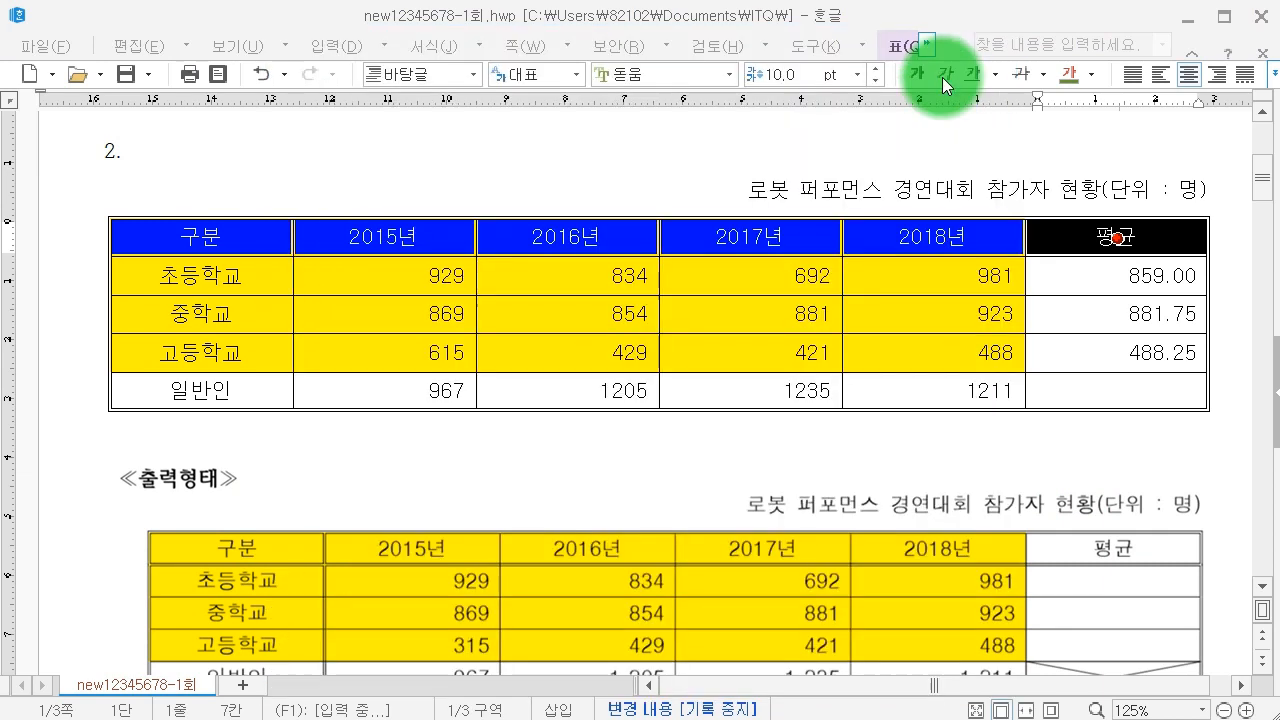
left_click(1249, 314)
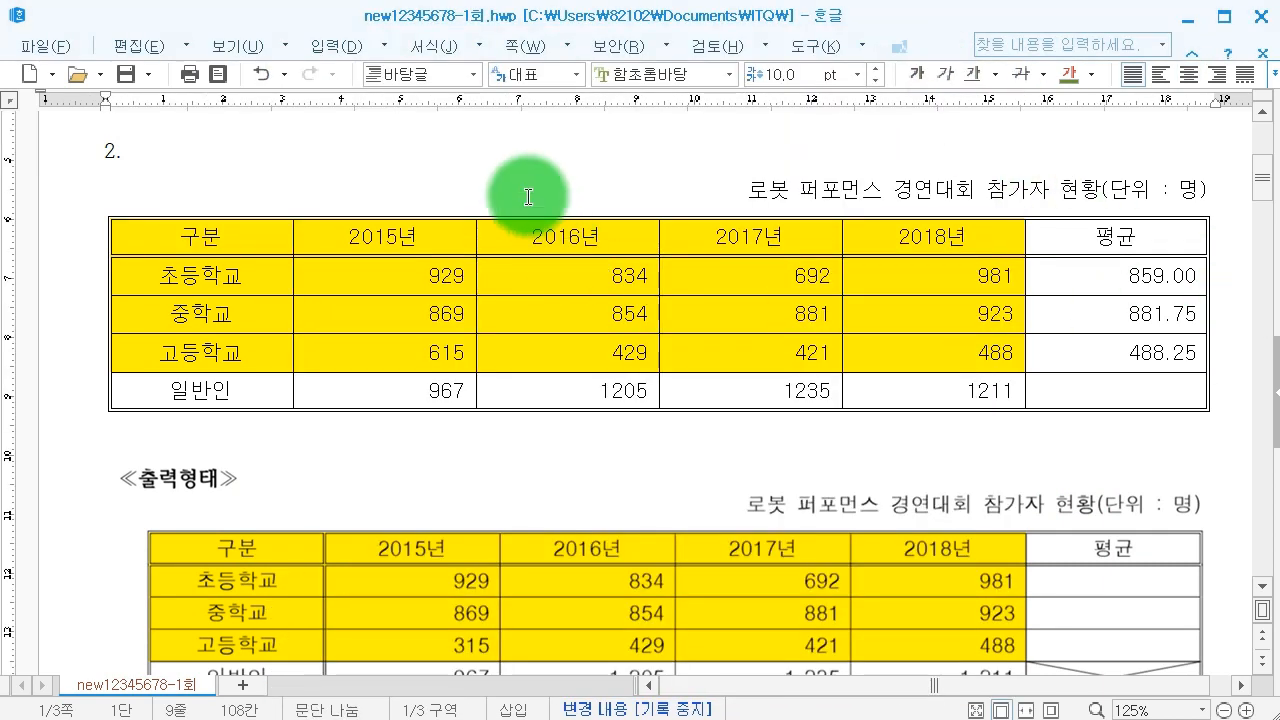
Apply a double solid line (이중 실선) to the right border of the table's 구분 column.
left_click_drag(264, 232, 256, 392)
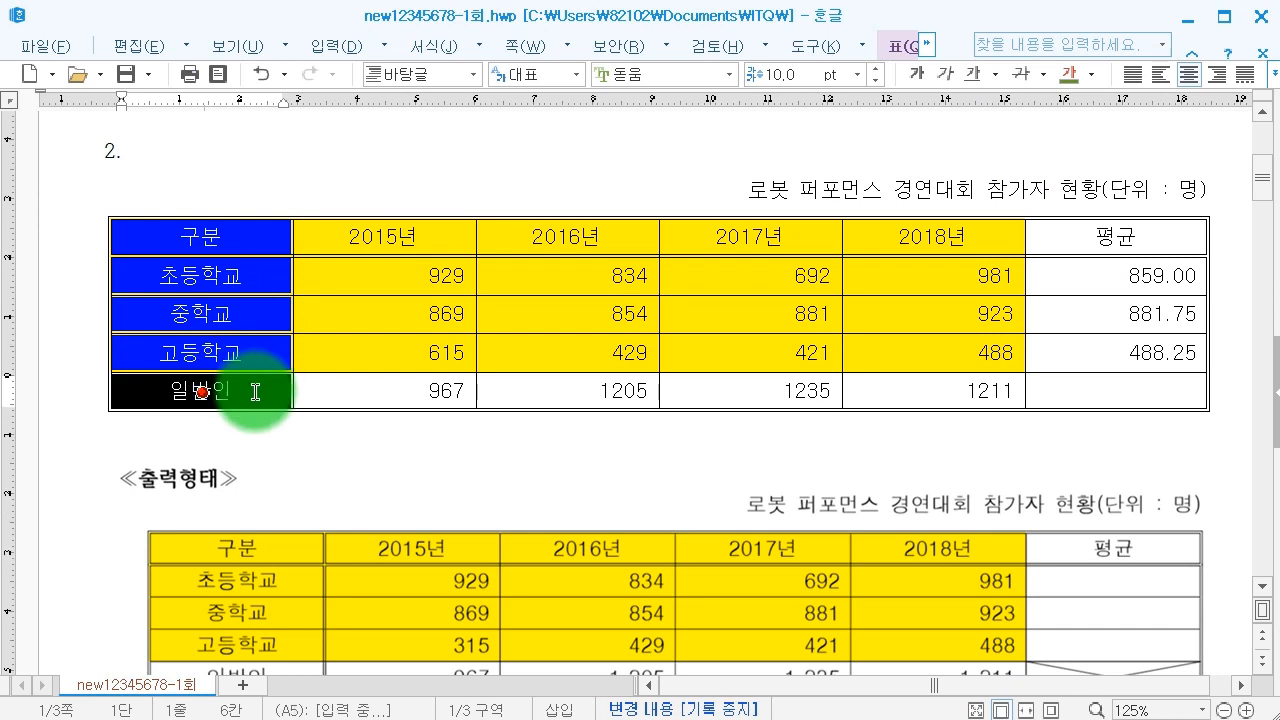
key("l")
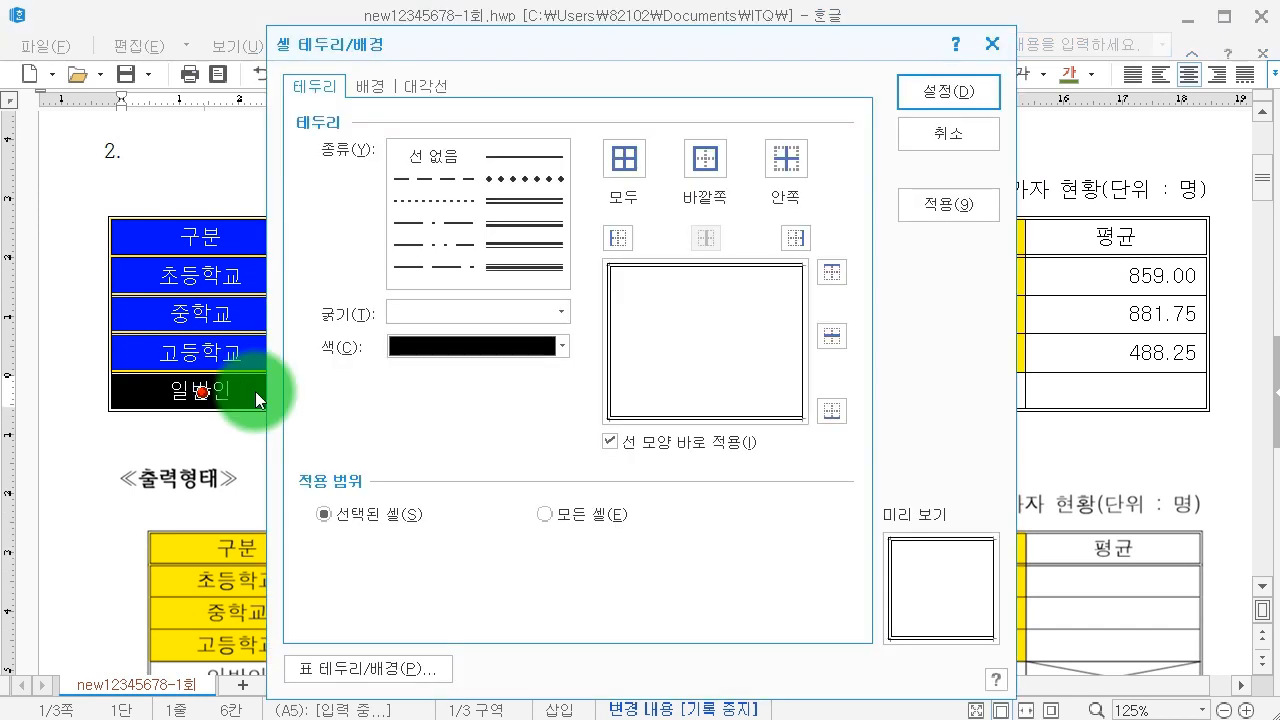
left_click(532, 205)
left_click(795, 238)
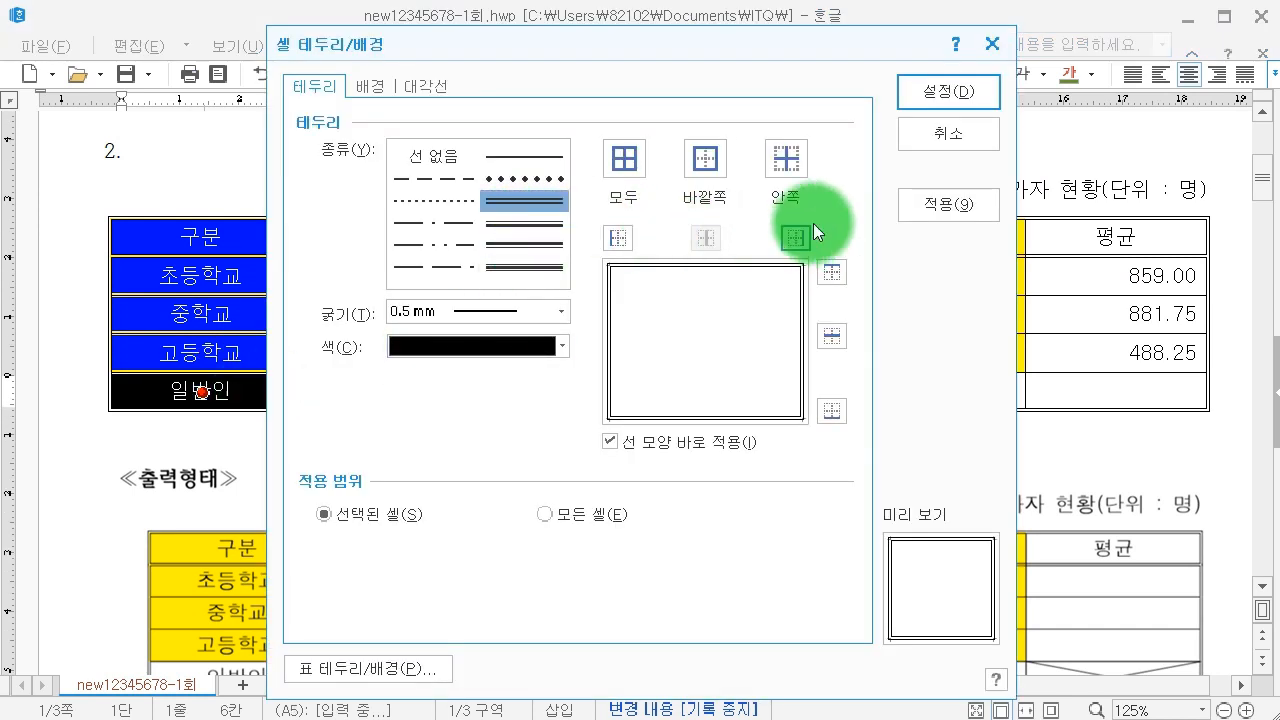
left_click(940, 90)
left_click(1221, 283)
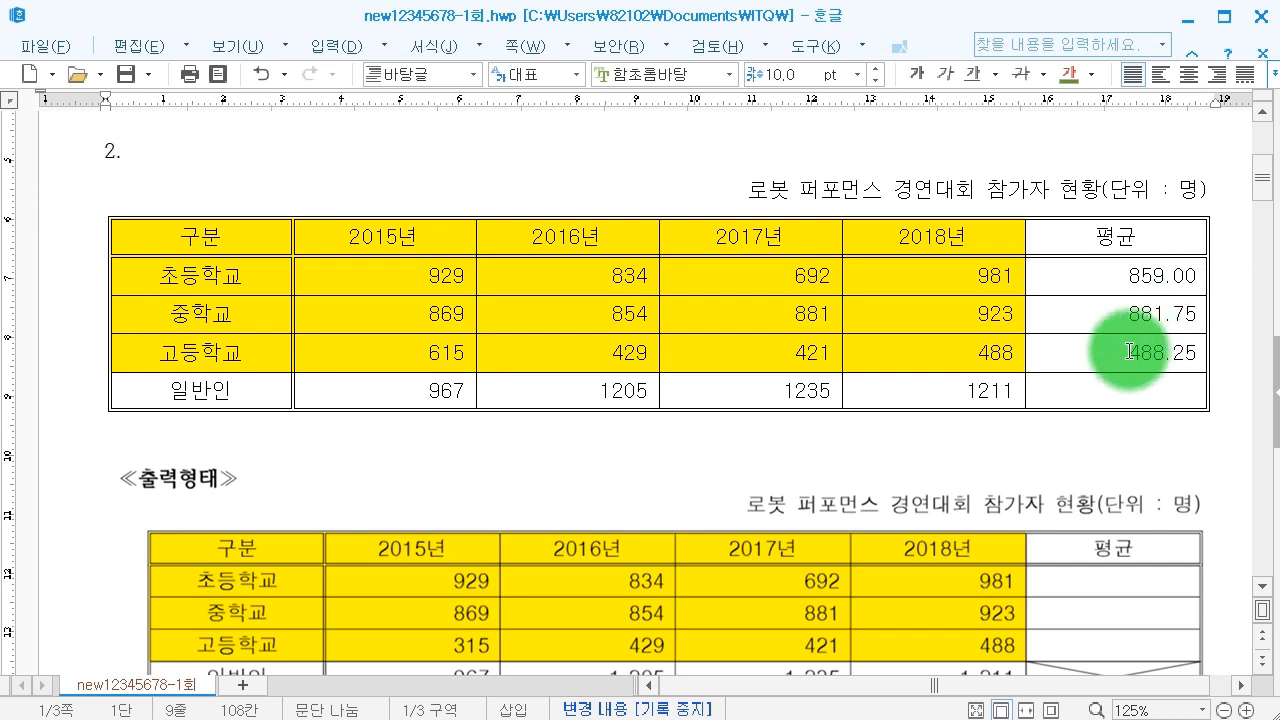
Add both diagonal lines as thin solid lines to the empty 평균 cell in the 일반인 row, forming an X.
scroll(1091, 304, "down", 2)
left_click(1091, 300)
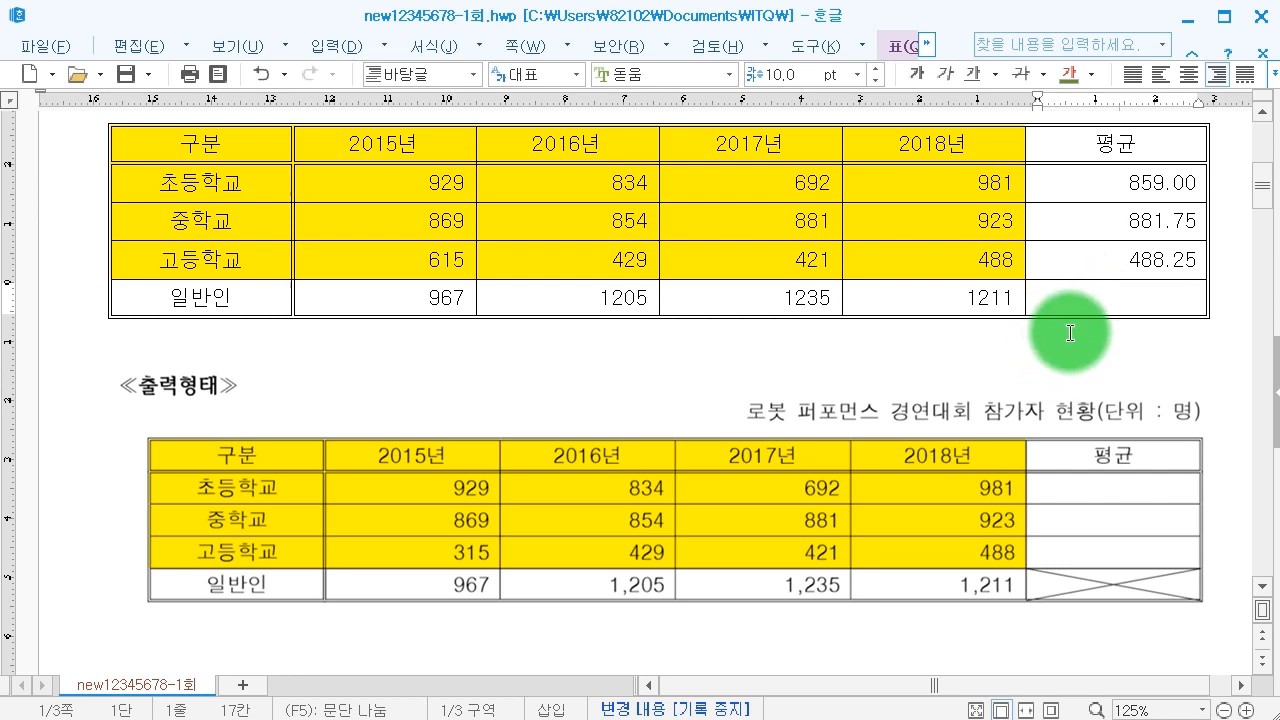
key("F5")
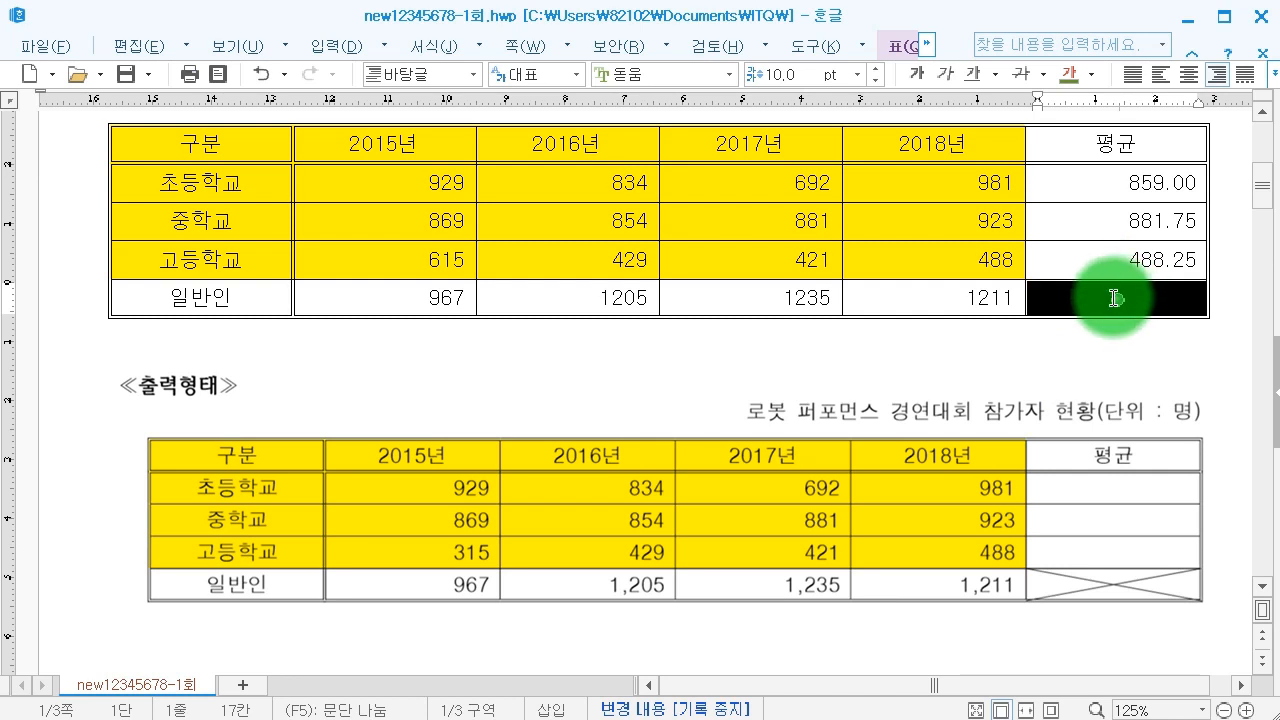
key("l")
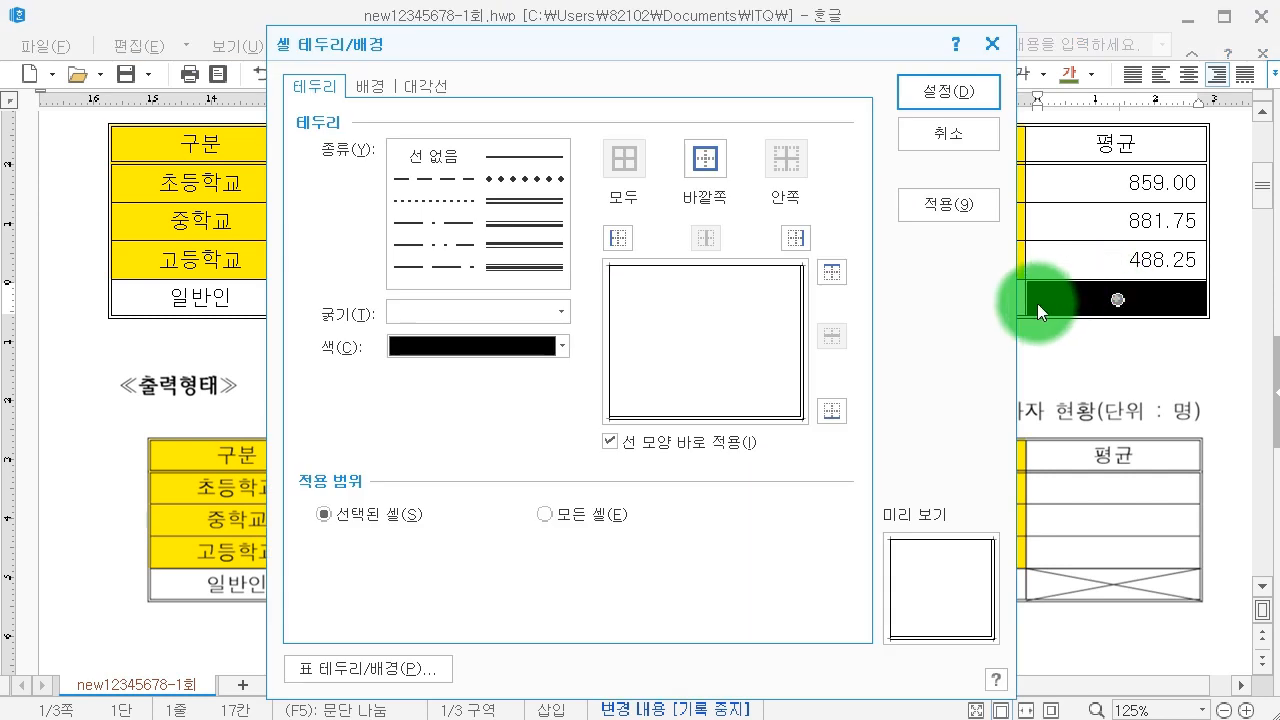
left_click(429, 82)
left_click(369, 418)
left_click(367, 480)
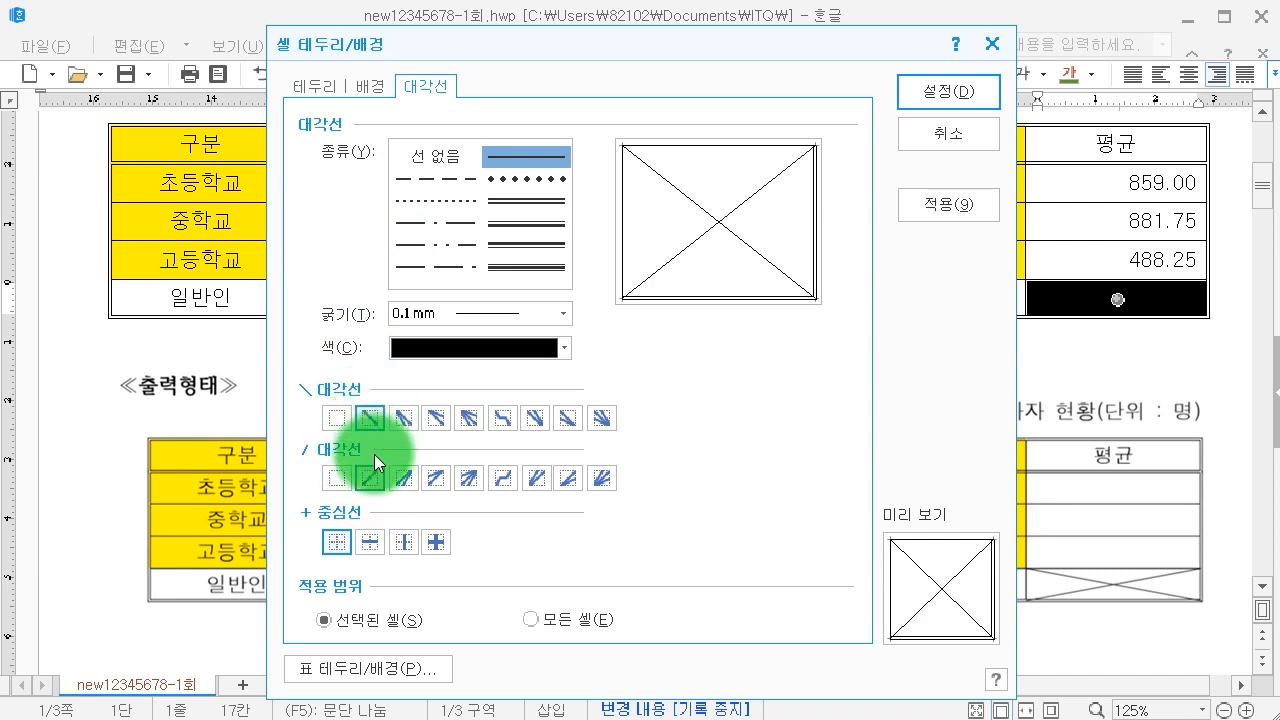
left_click(987, 91)
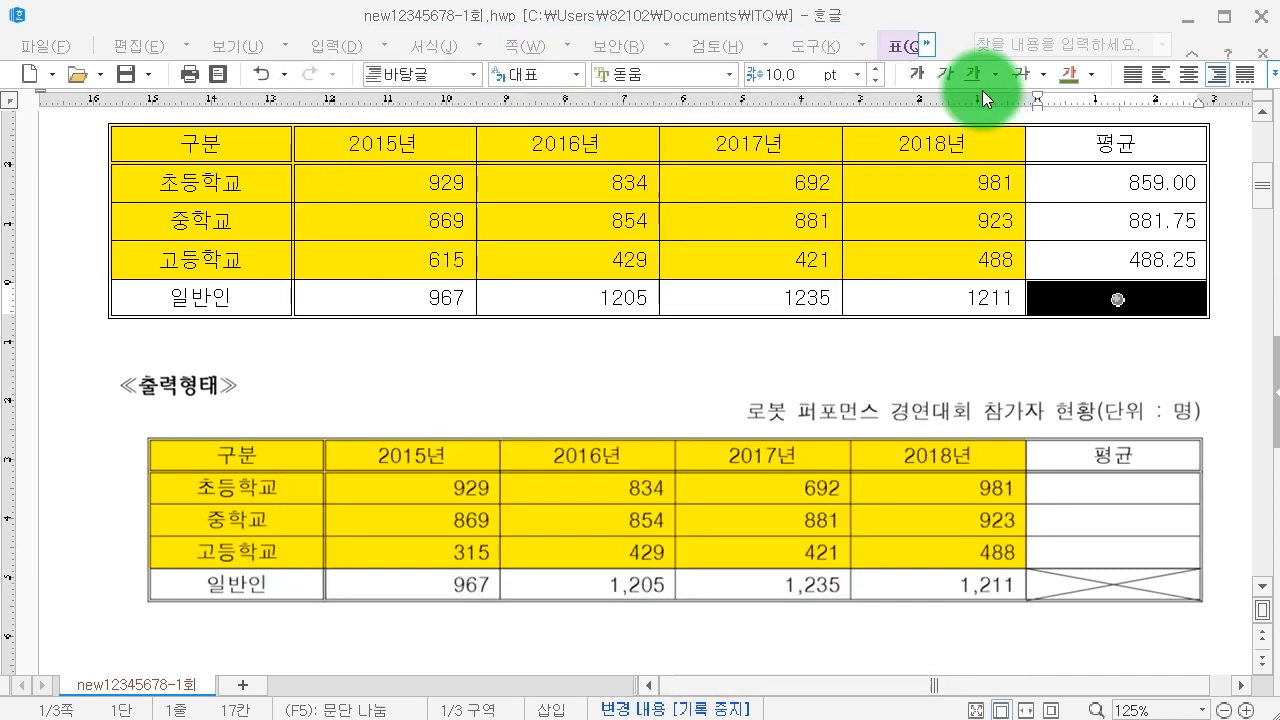
Delete the 출력형태 reference image below the table.
left_click(1118, 415)
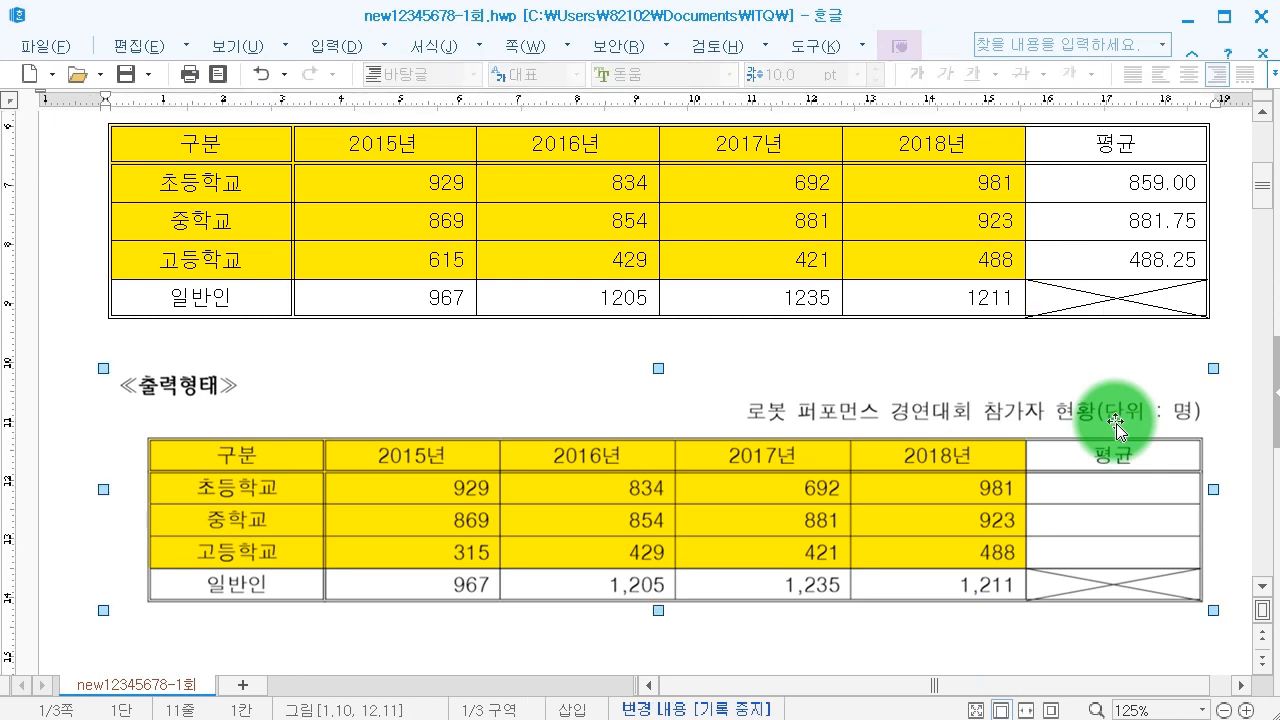
key("Delete")
scroll(1051, 469, "up", 1)
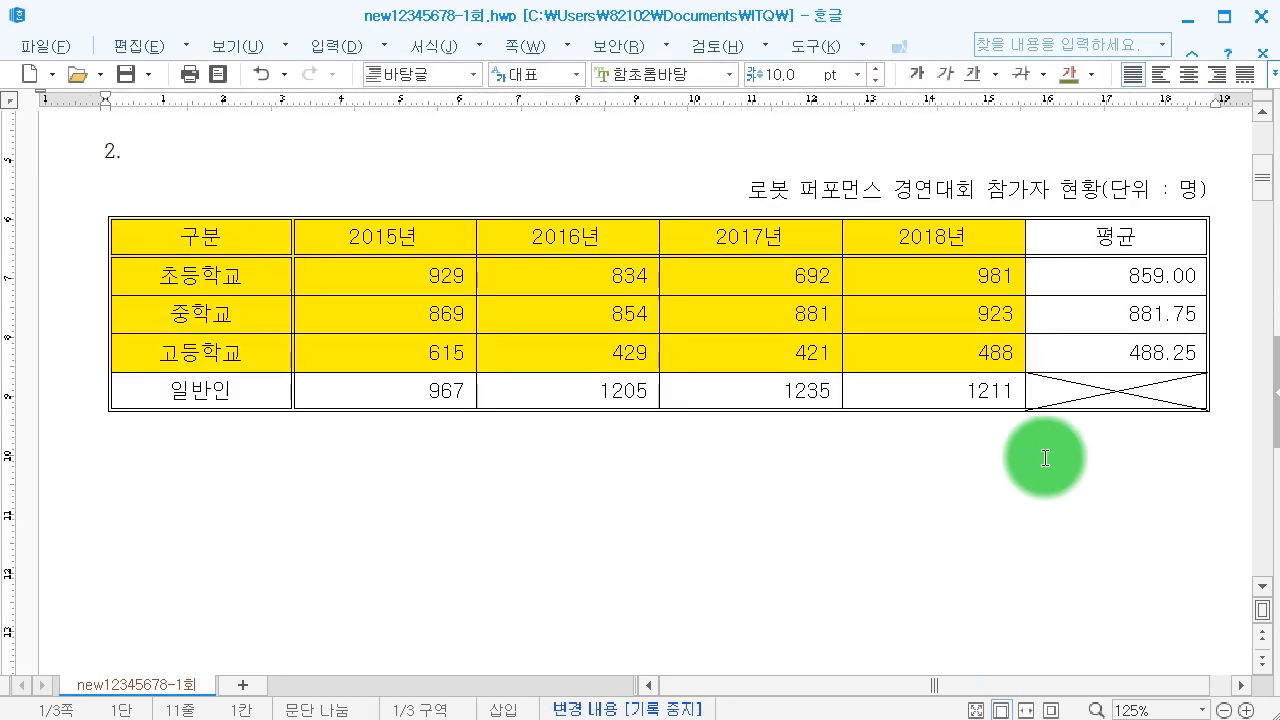
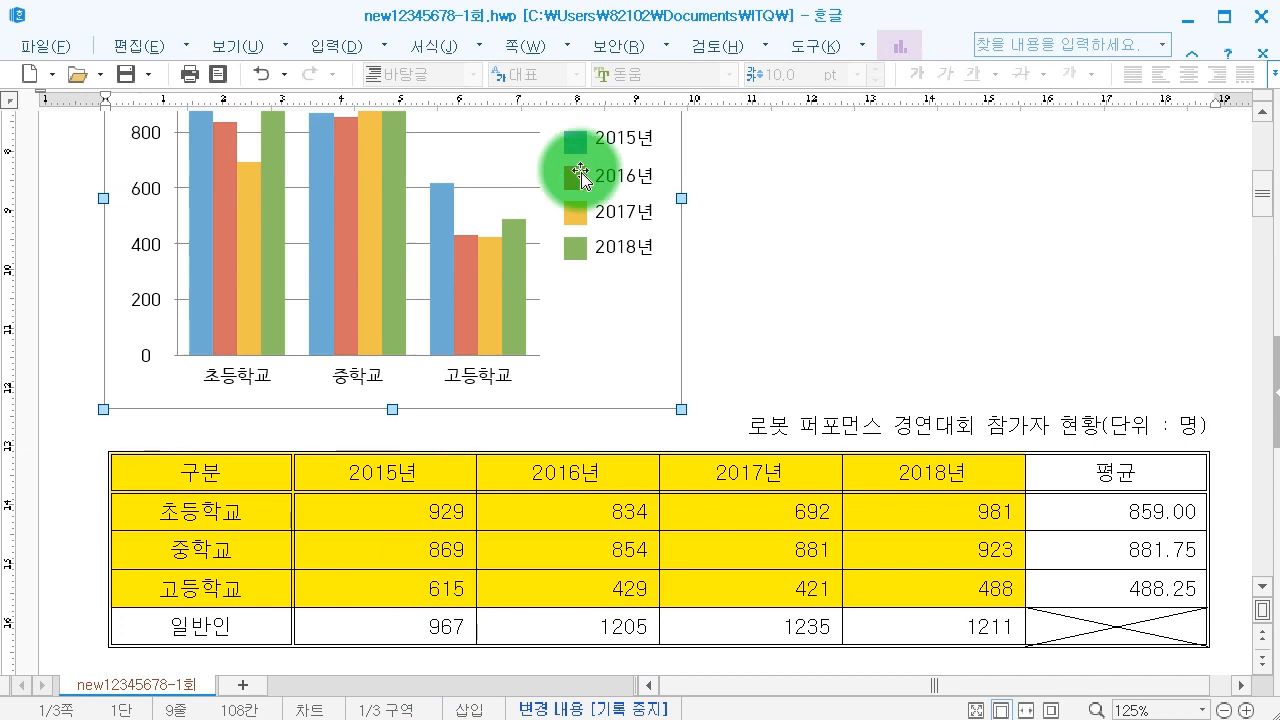
Move the chart directly below the table and enlarge it to the table's full width and a slightly greater height.
left_click_drag(578, 180, 563, 276)
left_click_drag(612, 325, 615, 398)
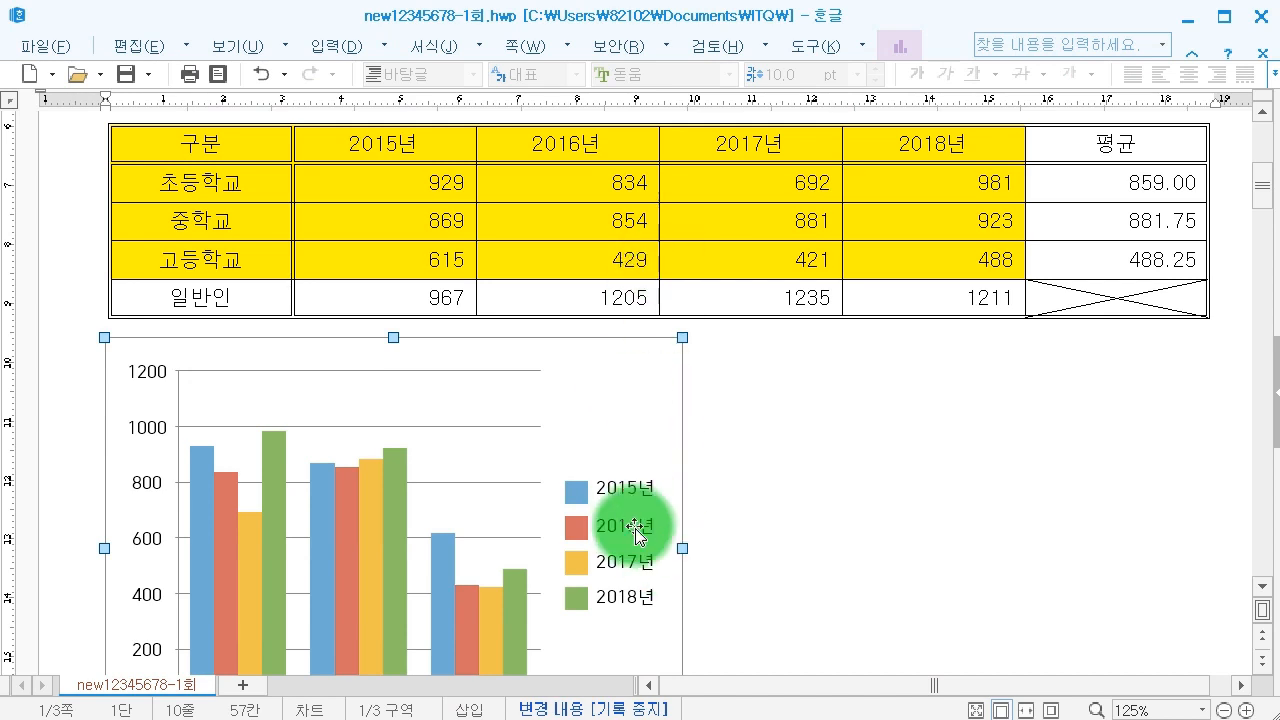
left_click_drag(684, 548, 1208, 551)
scroll(1186, 551, "down", 5)
left_click_drag(668, 503, 642, 540)
scroll(642, 540, "up", 5)
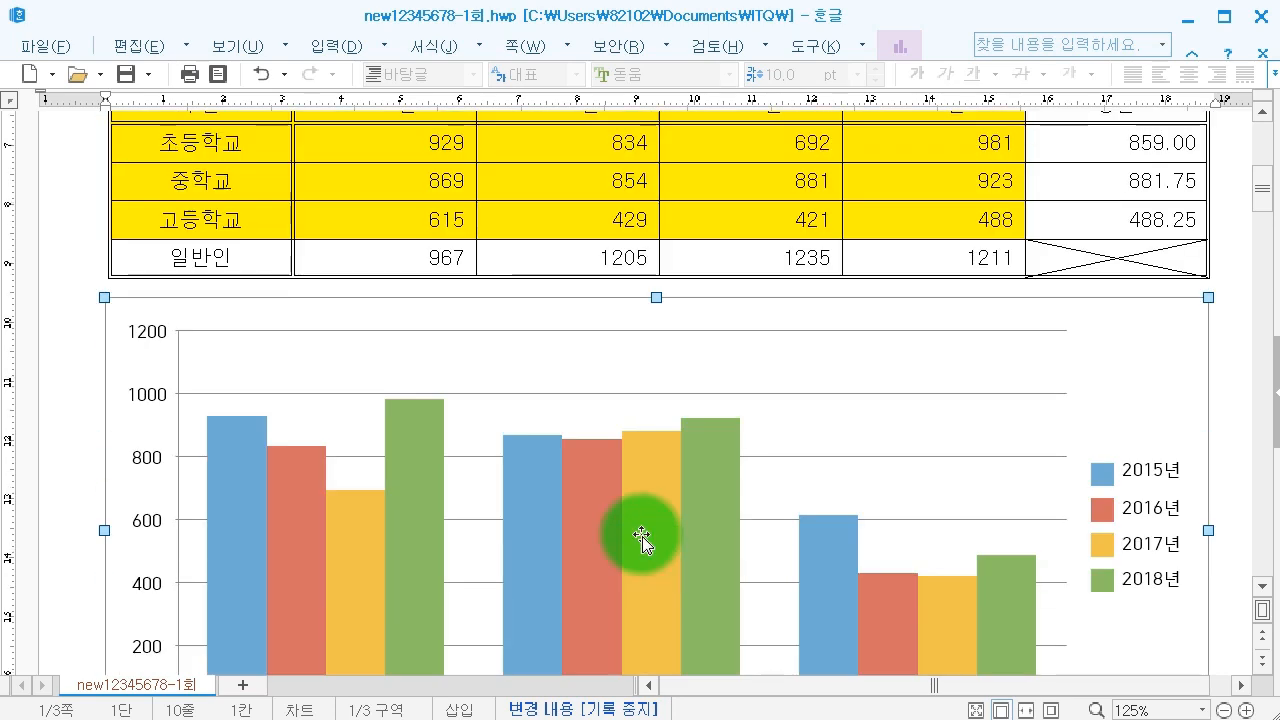
scroll(642, 540, "down", 8)
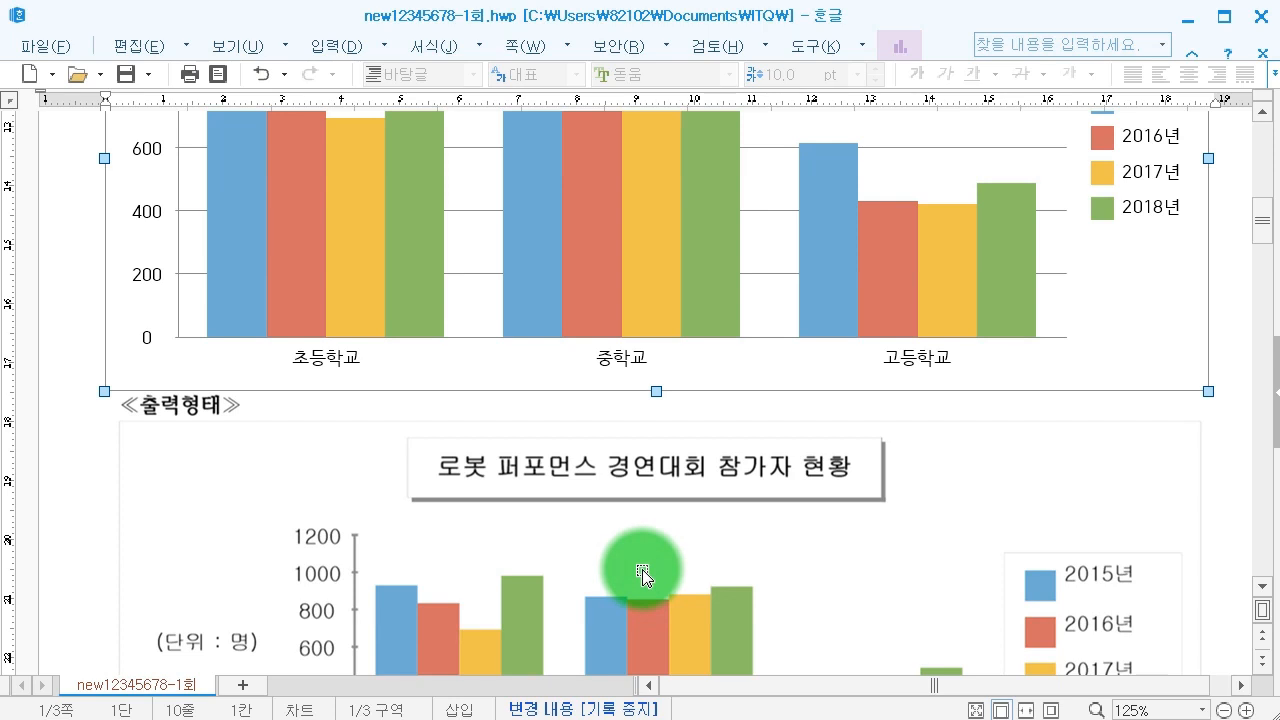
scroll(643, 577, "up", 2)
scroll(643, 573, "up", 2)
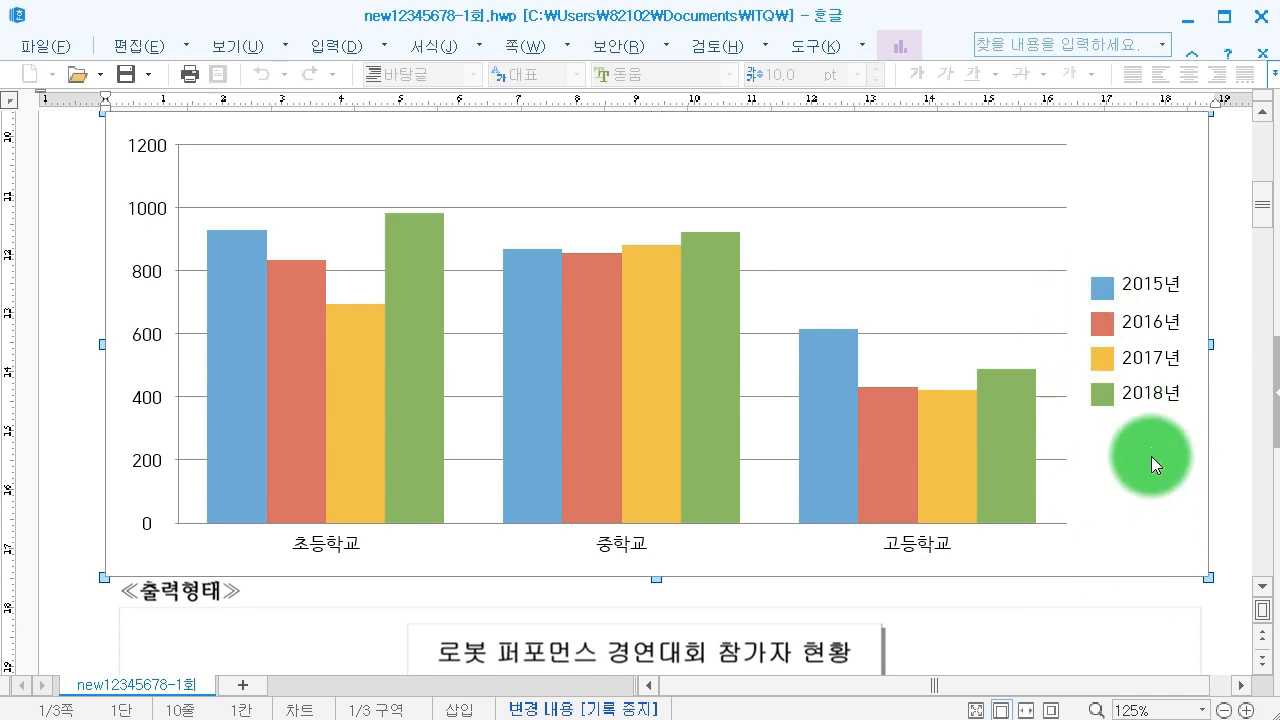
Run the chart wizard with the clustered vertical bar (묶은 세로 막대형) shape and column (열) direction, up to its final stage.
left_click(1232, 433)
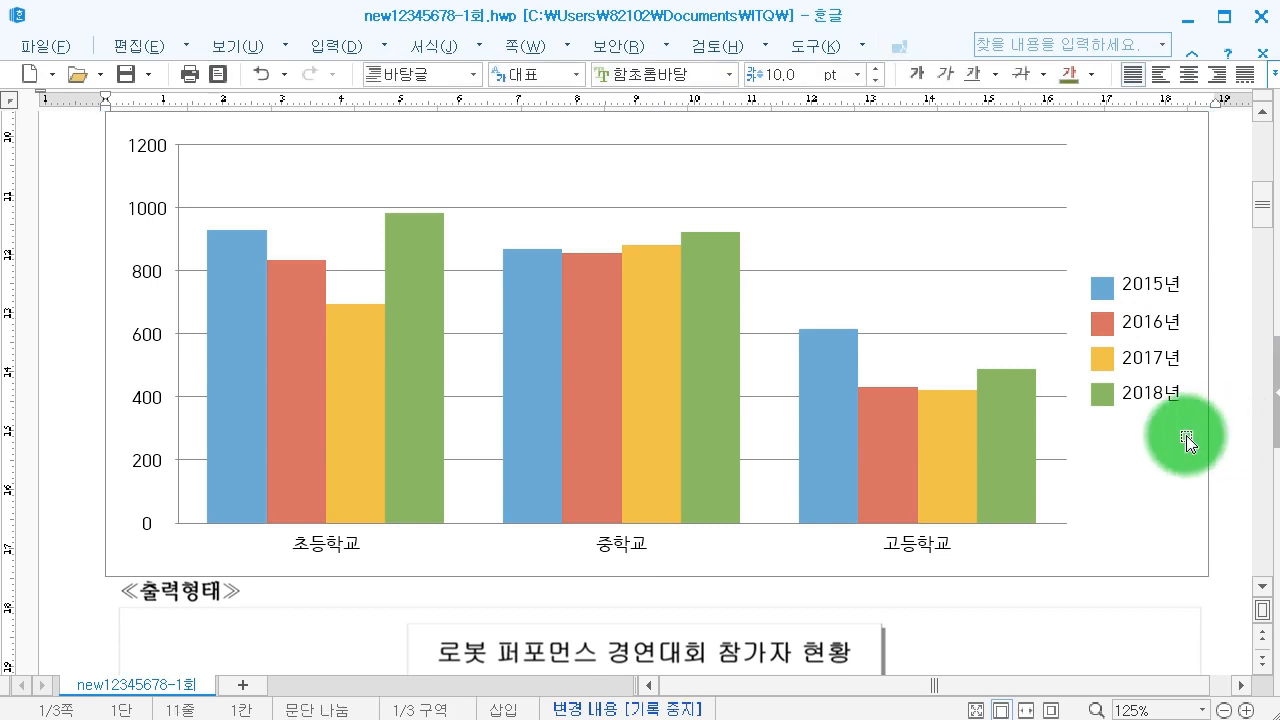
left_click(1190, 433)
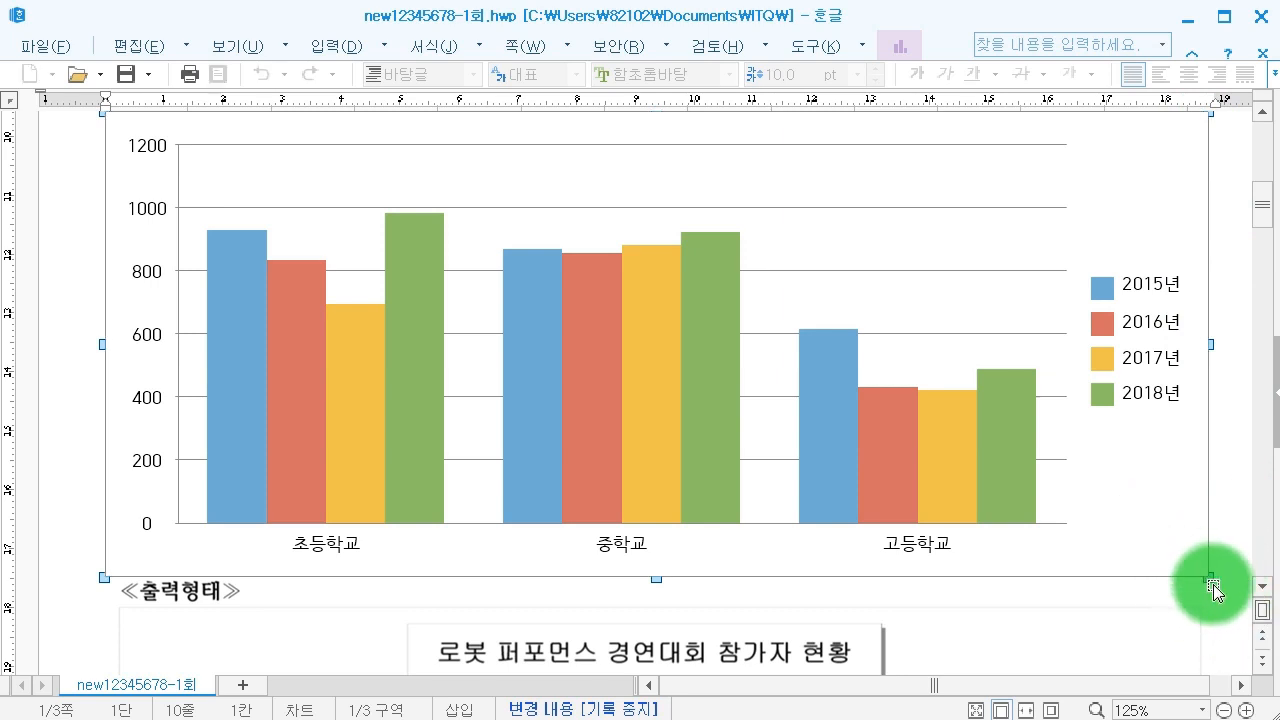
right_click(1125, 447)
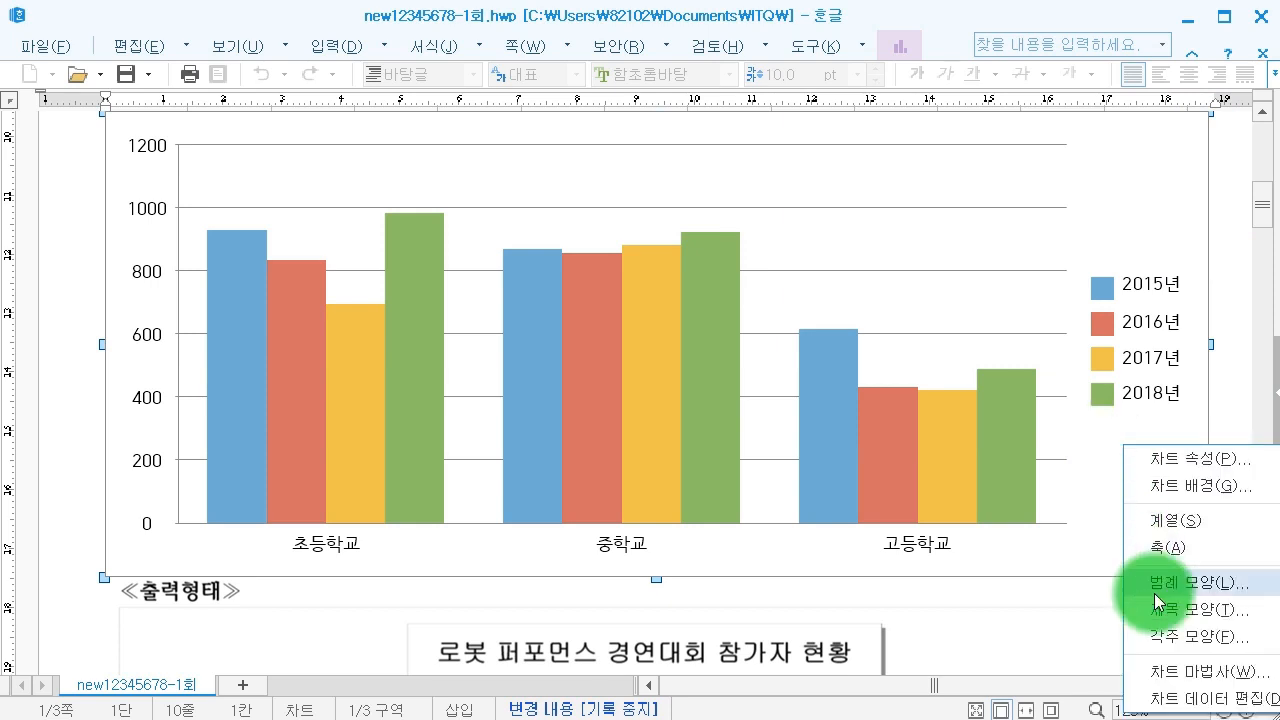
left_click(1193, 680)
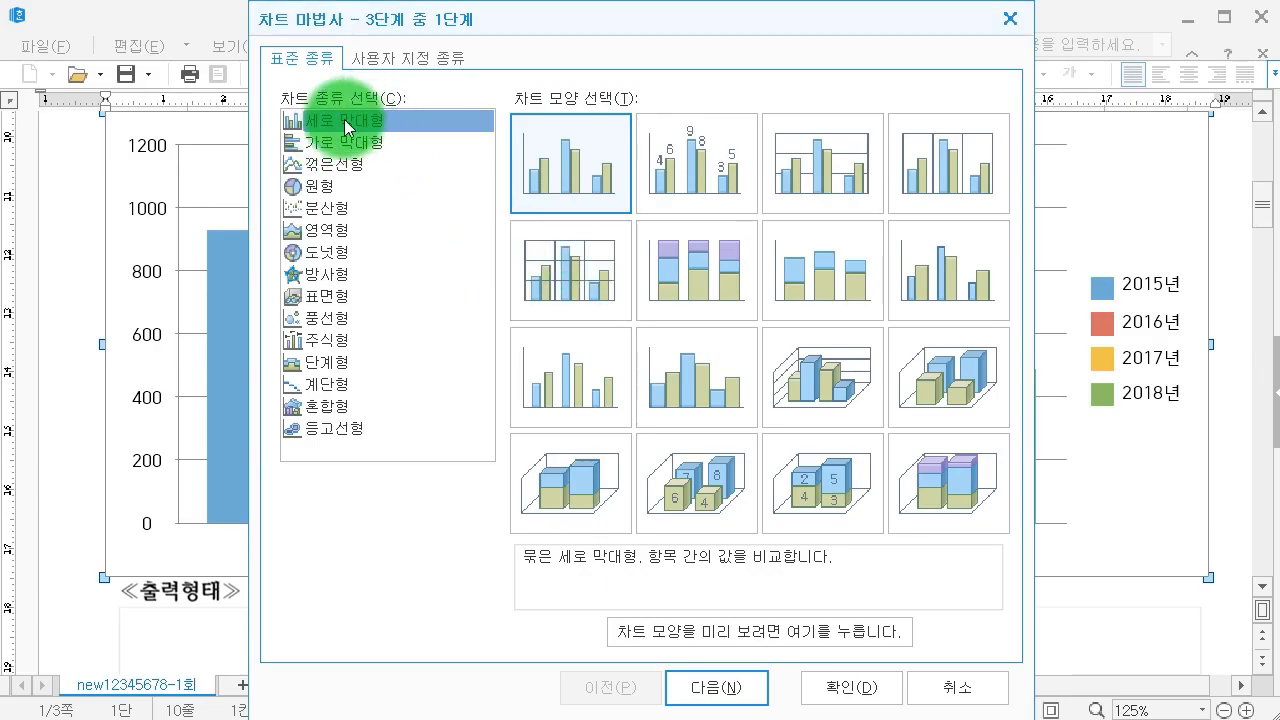
left_click(735, 693)
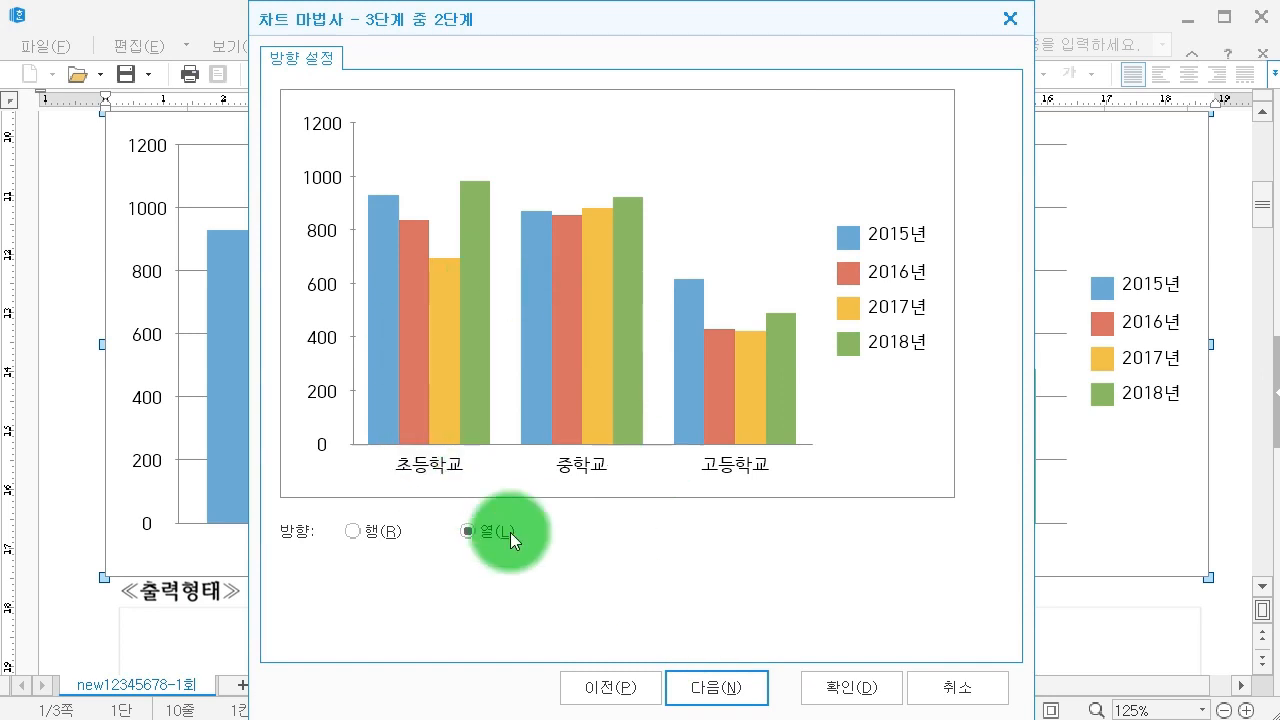
left_click(350, 534)
left_click(467, 531)
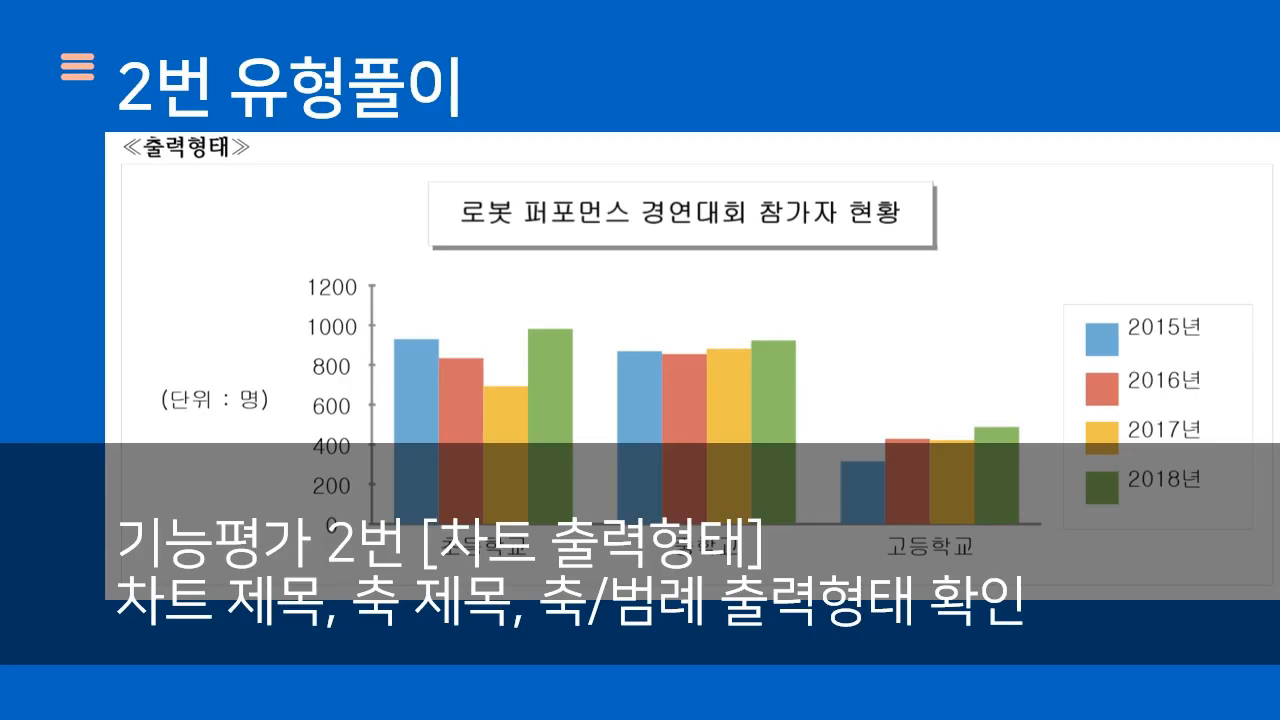
left_click_drag(643, 366, 634, 120)
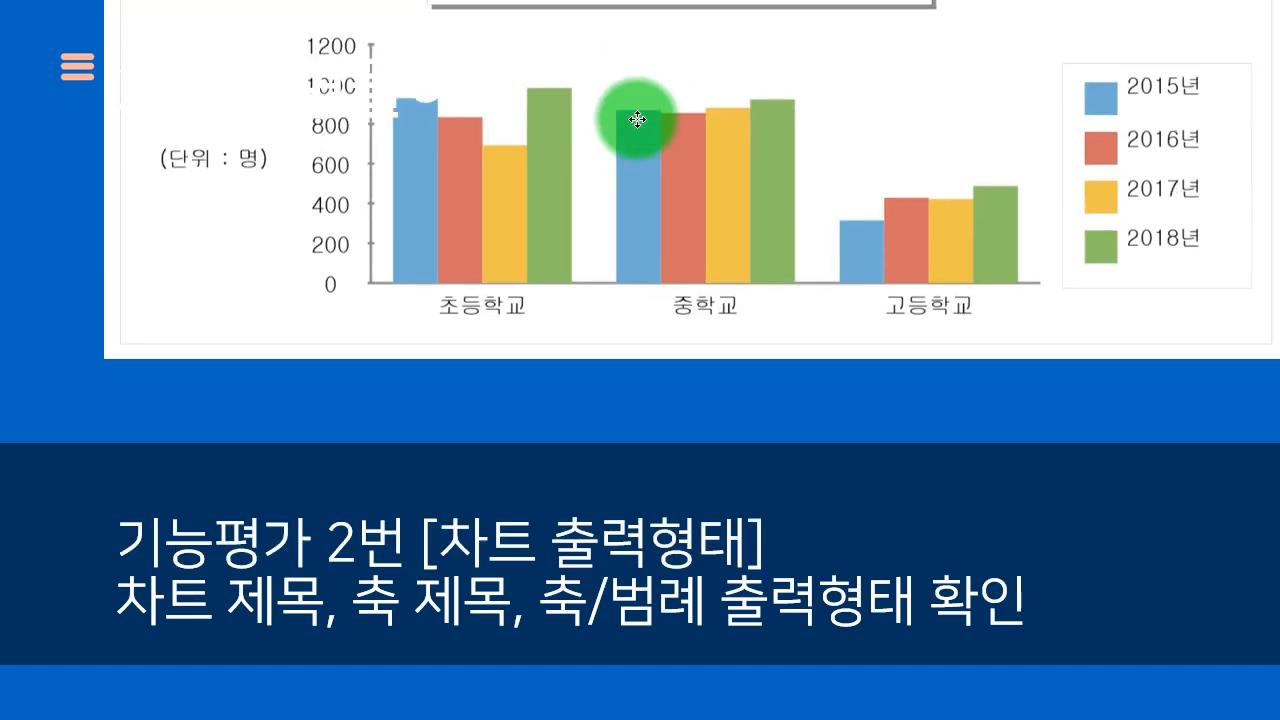
scroll(558, 387, "up", 2)
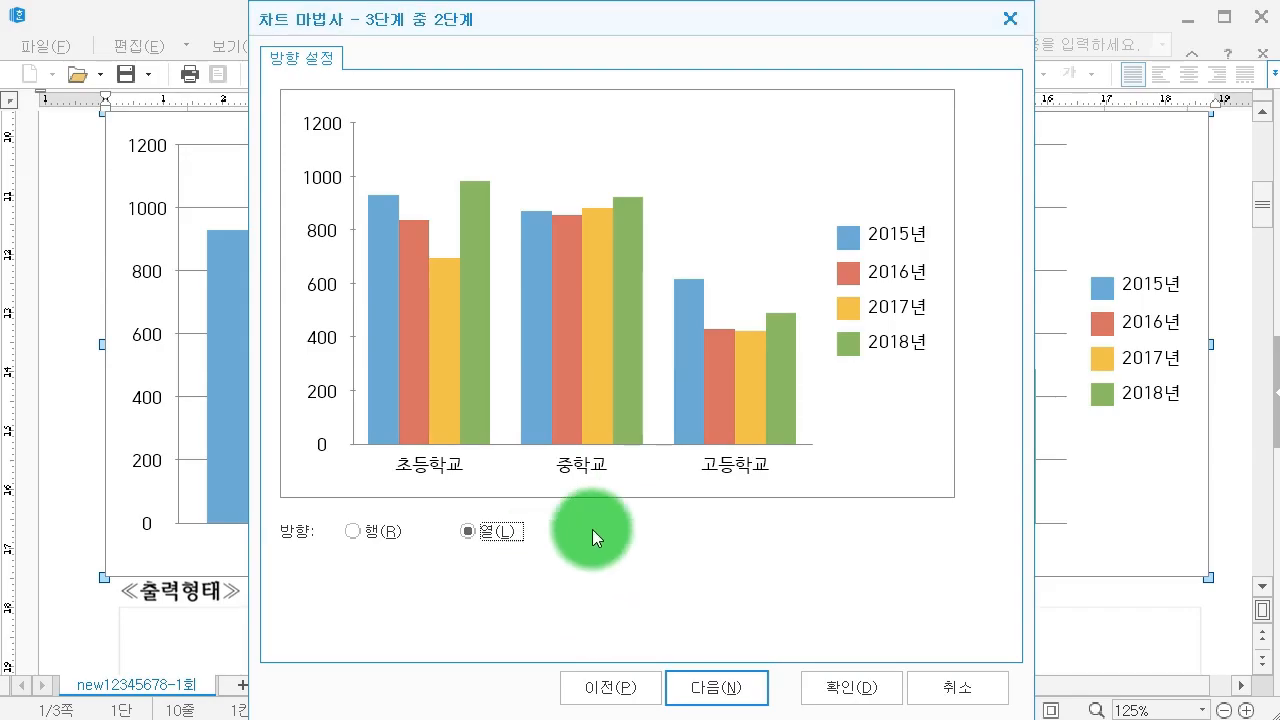
left_click(713, 687)
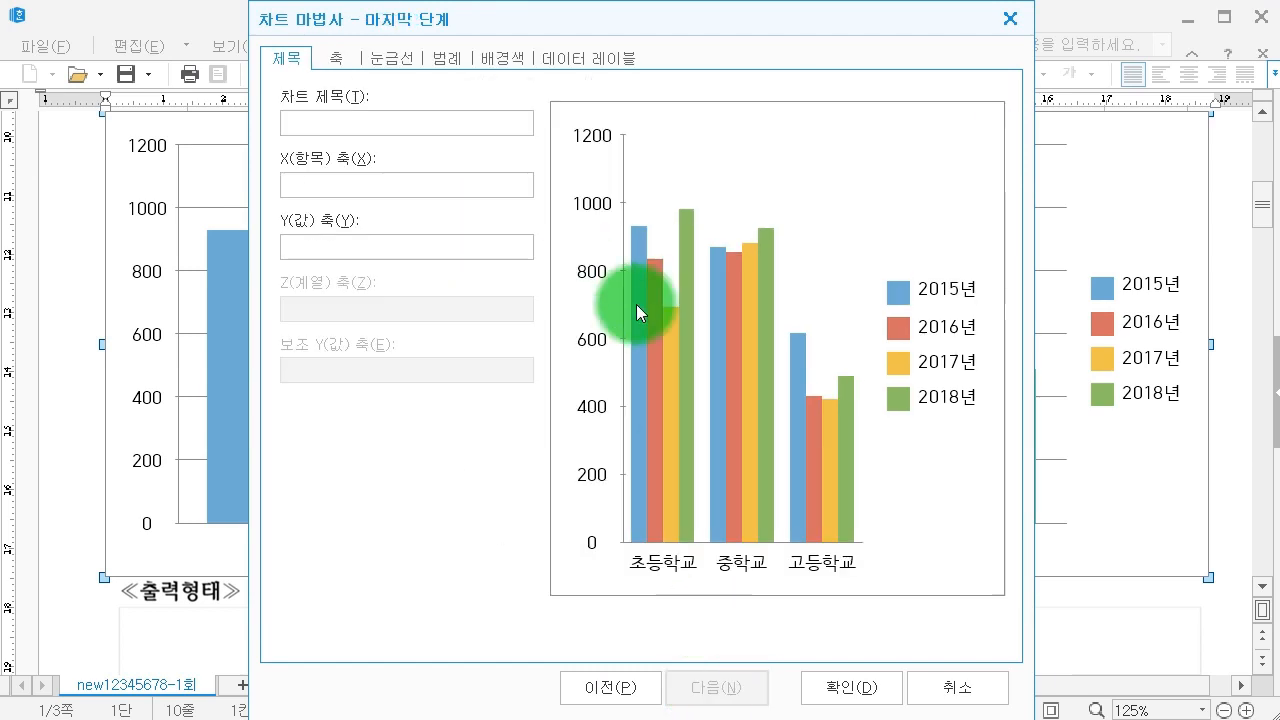
Set the chart title to "로봇 퍼포먼스 경연대회 참가자 현황".
left_click(318, 123)
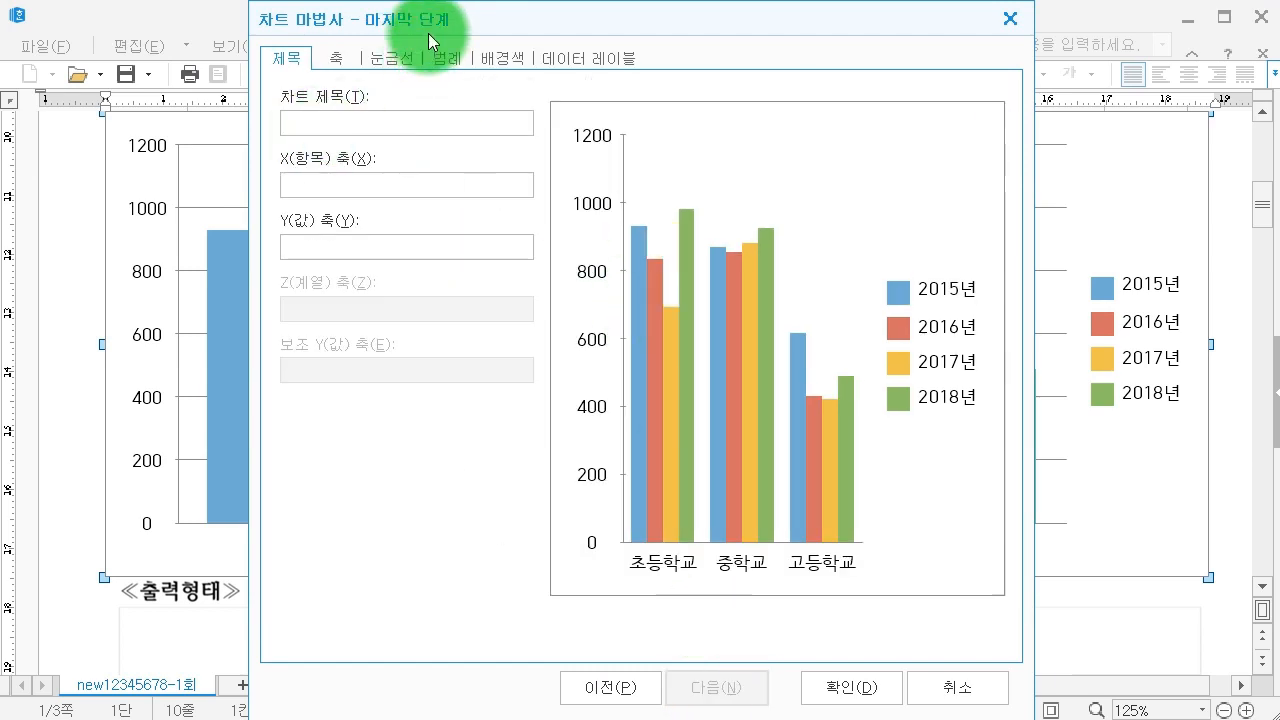
left_click_drag(428, 37, 1089, 35)
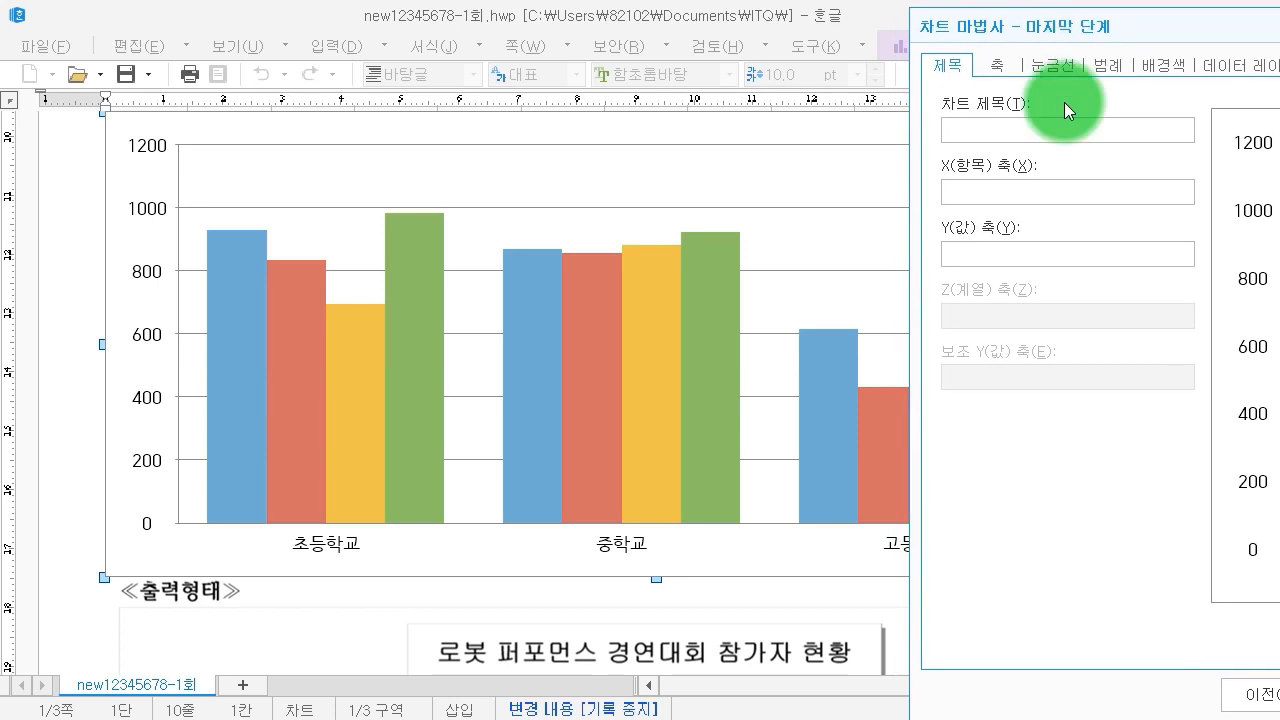
left_click(1051, 130)
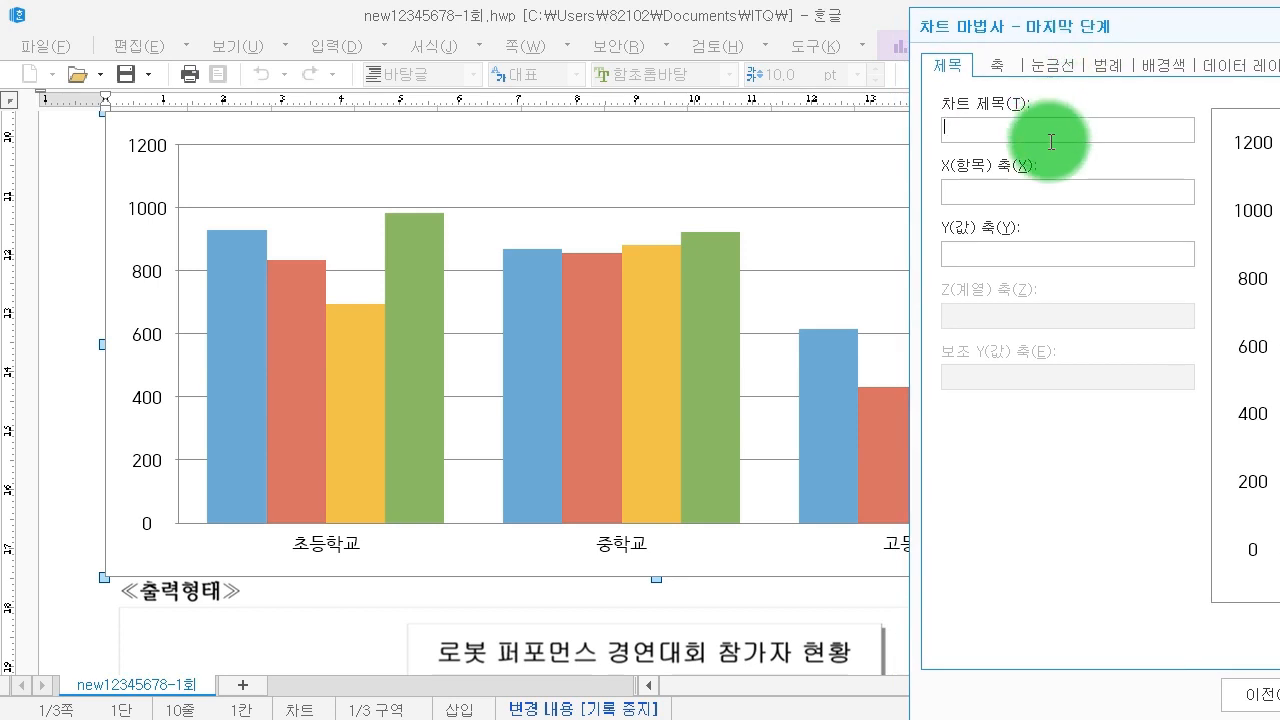
type("ㄹ")
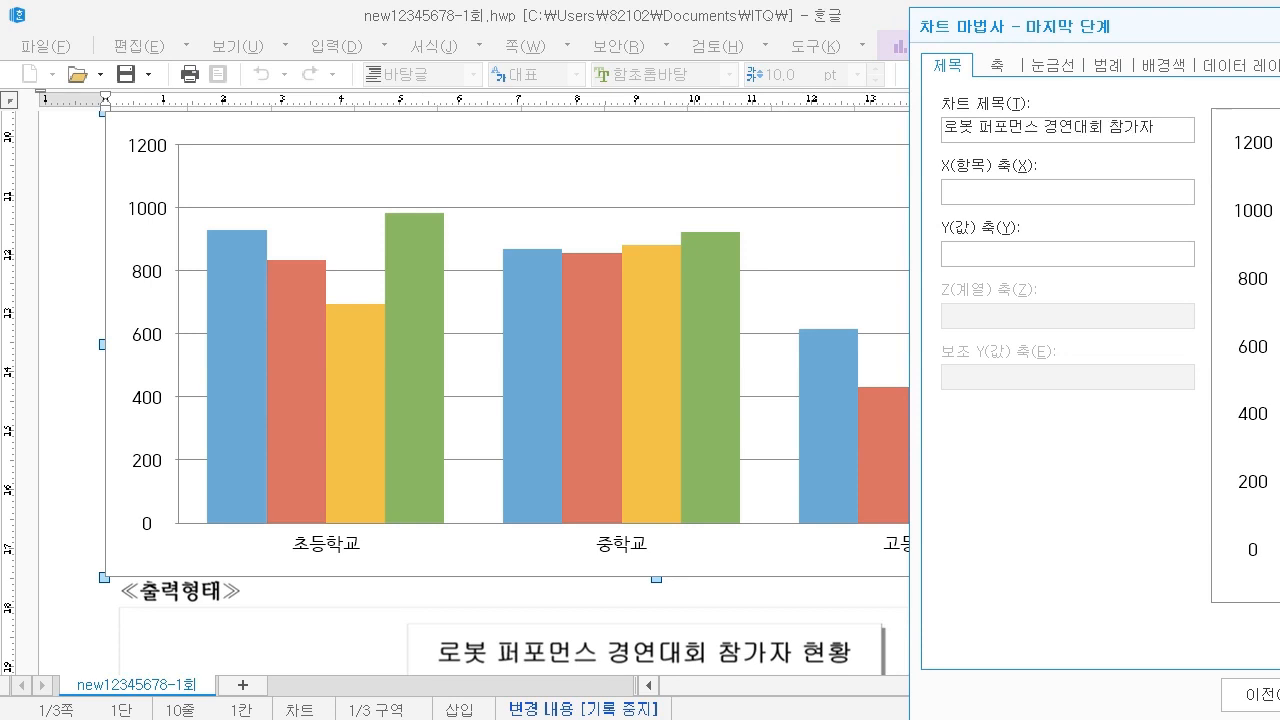
left_click(974, 189)
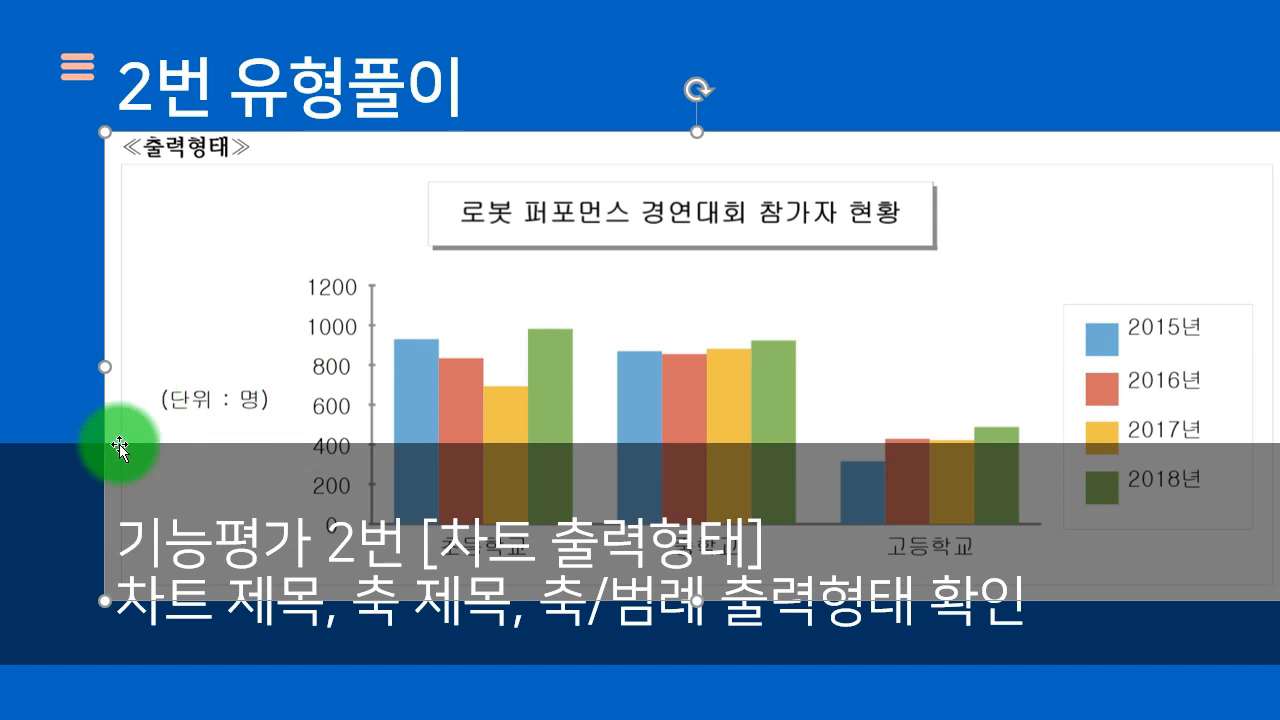
left_click_drag(380, 406, 380, 244)
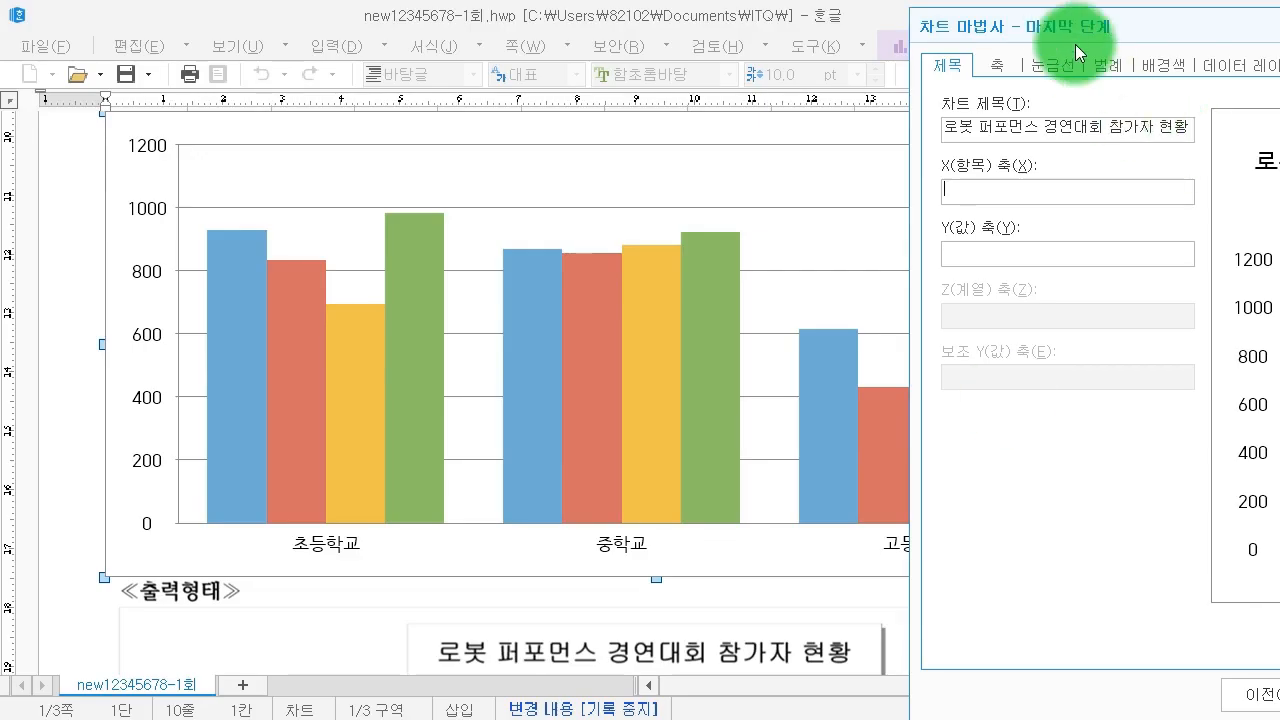
Set the Y(값) axis title to "(단위 : 명)" and finish the chart wizard.
left_click_drag(1075, 44, 525, 28)
left_click(524, 250)
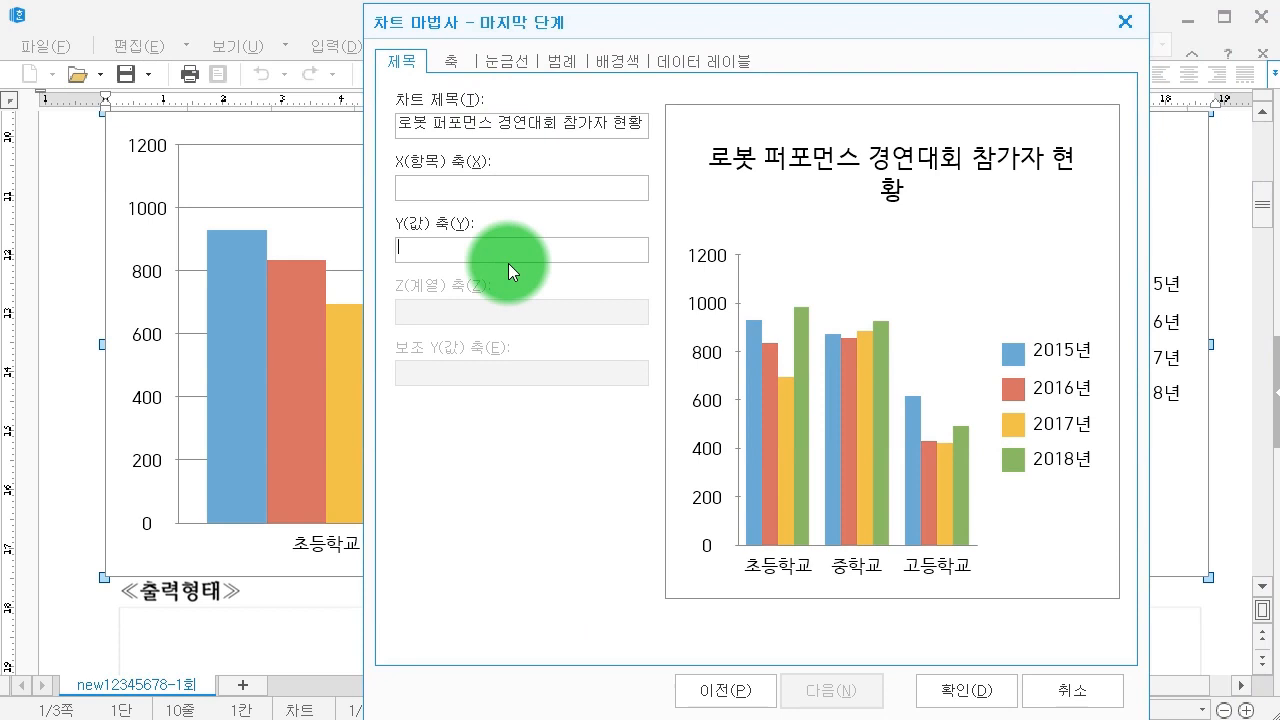
type("(단위 : 명")
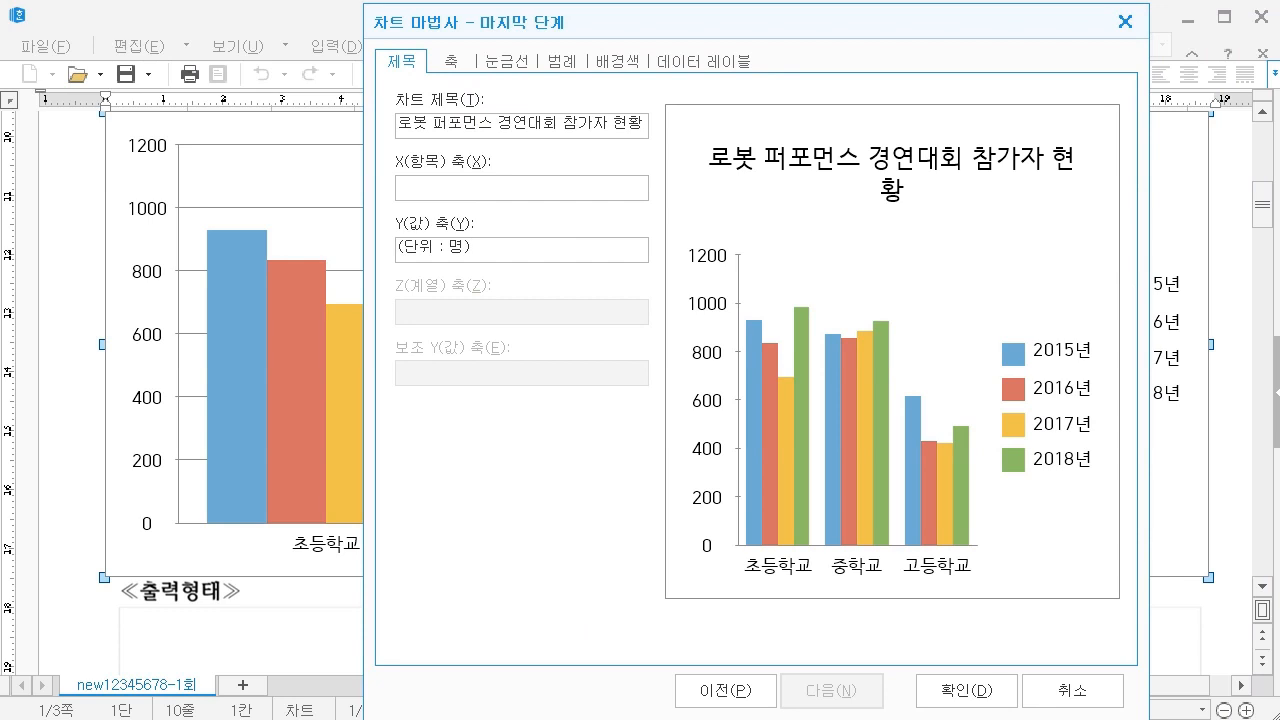
key("Return")
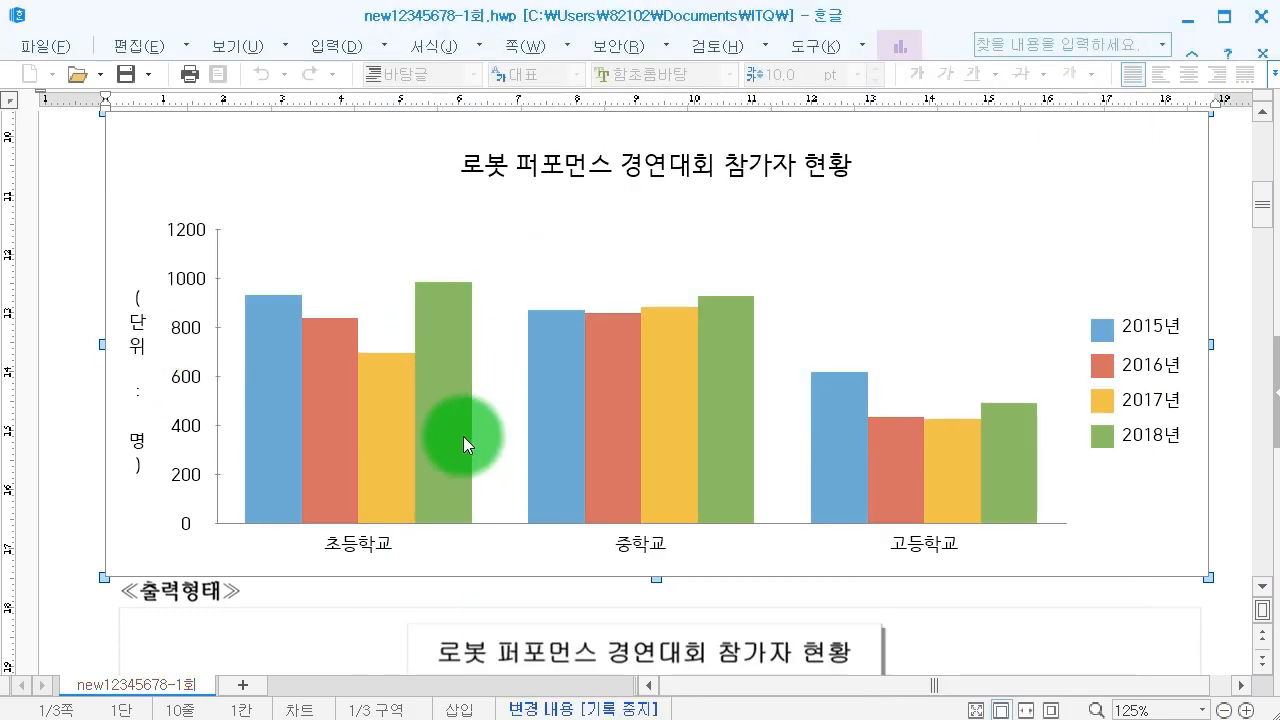
scroll(453, 436, "down", 3)
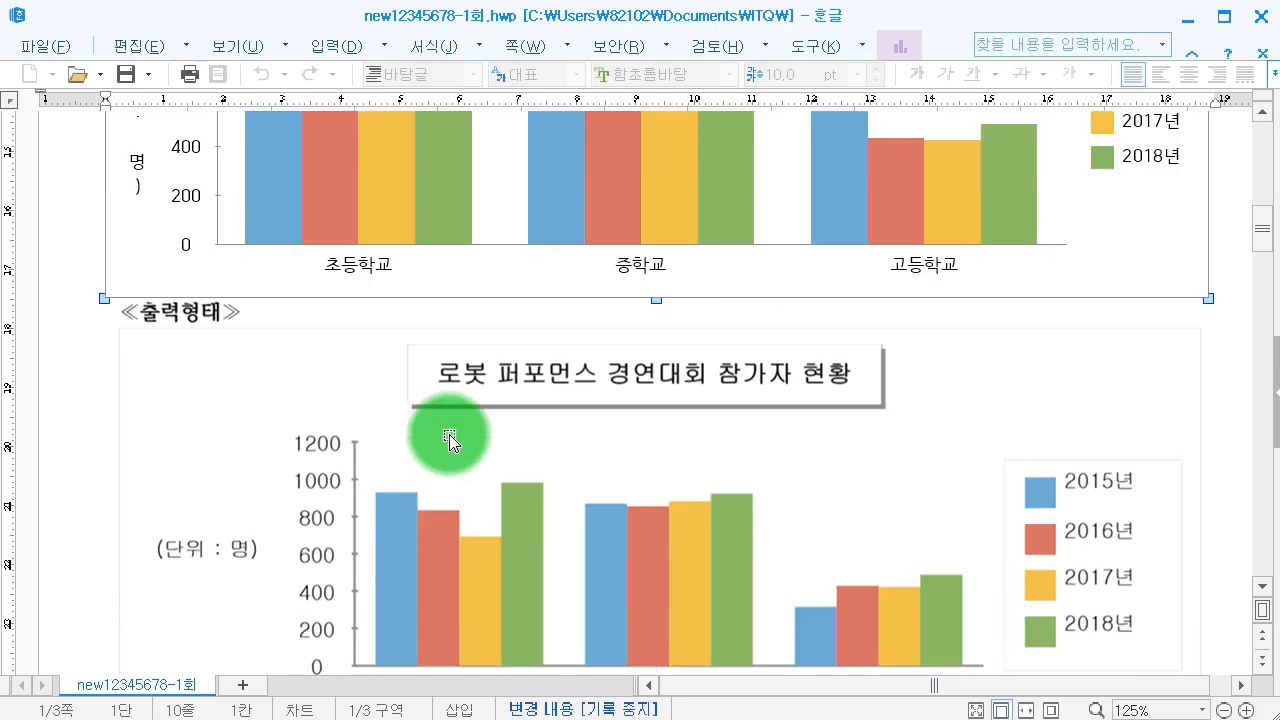
Delete the expected-output picture below the chart and paste the copied chart conditions (차트 조건) picture in its place.
scroll(450, 440, "up", 1)
left_click(450, 508)
key("Delete")
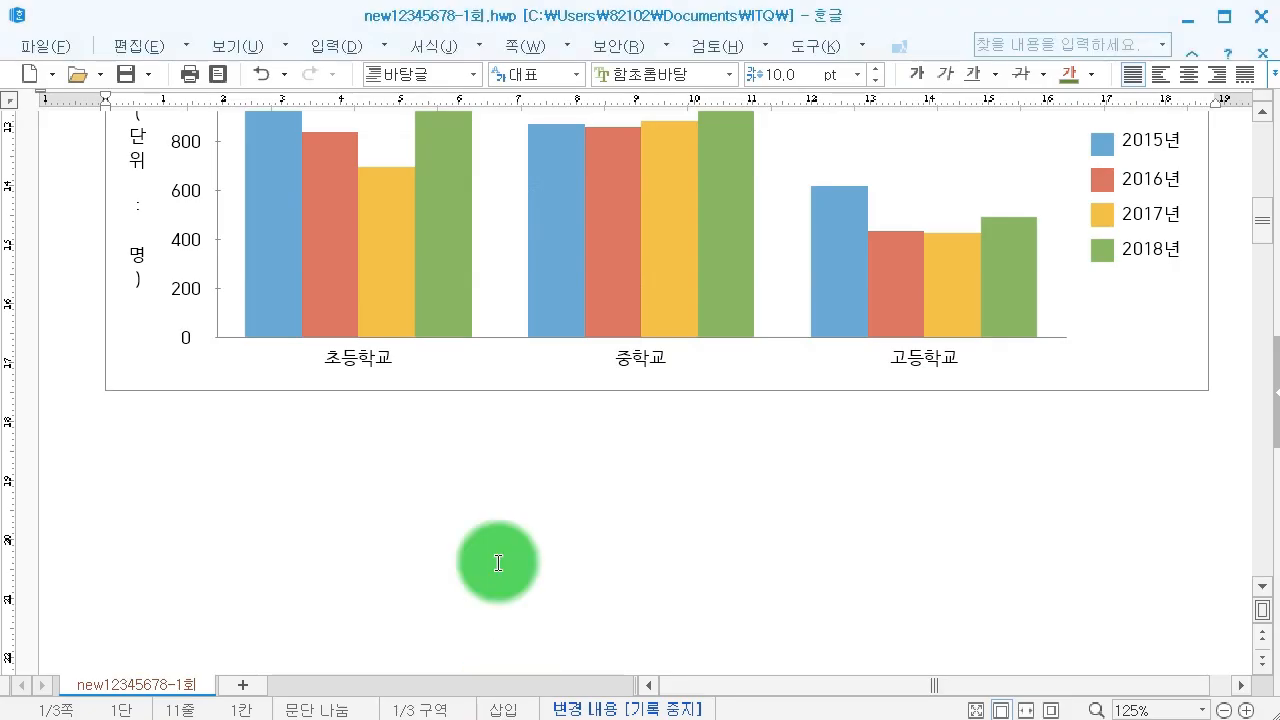
key("ctrl+v")
scroll(495, 533, "up", 4)
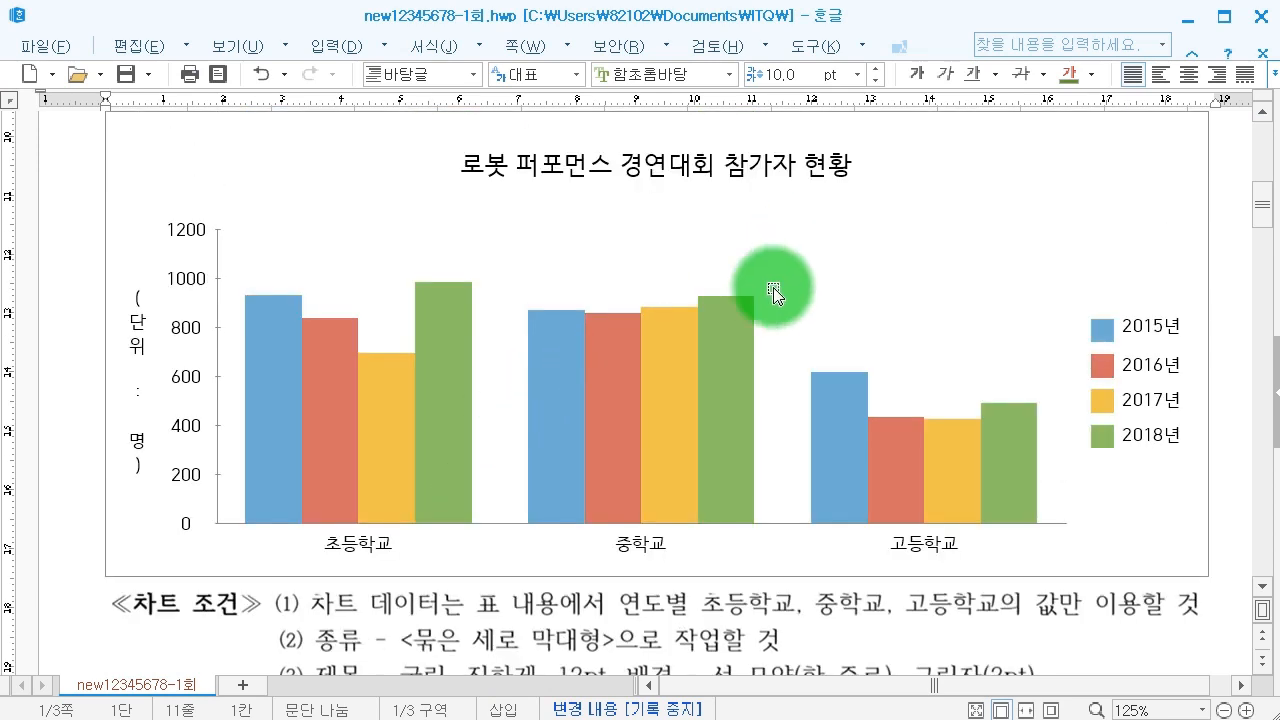
Examine the formatting commands available for the chart alongside the pasted chart conditions.
left_click(1112, 172)
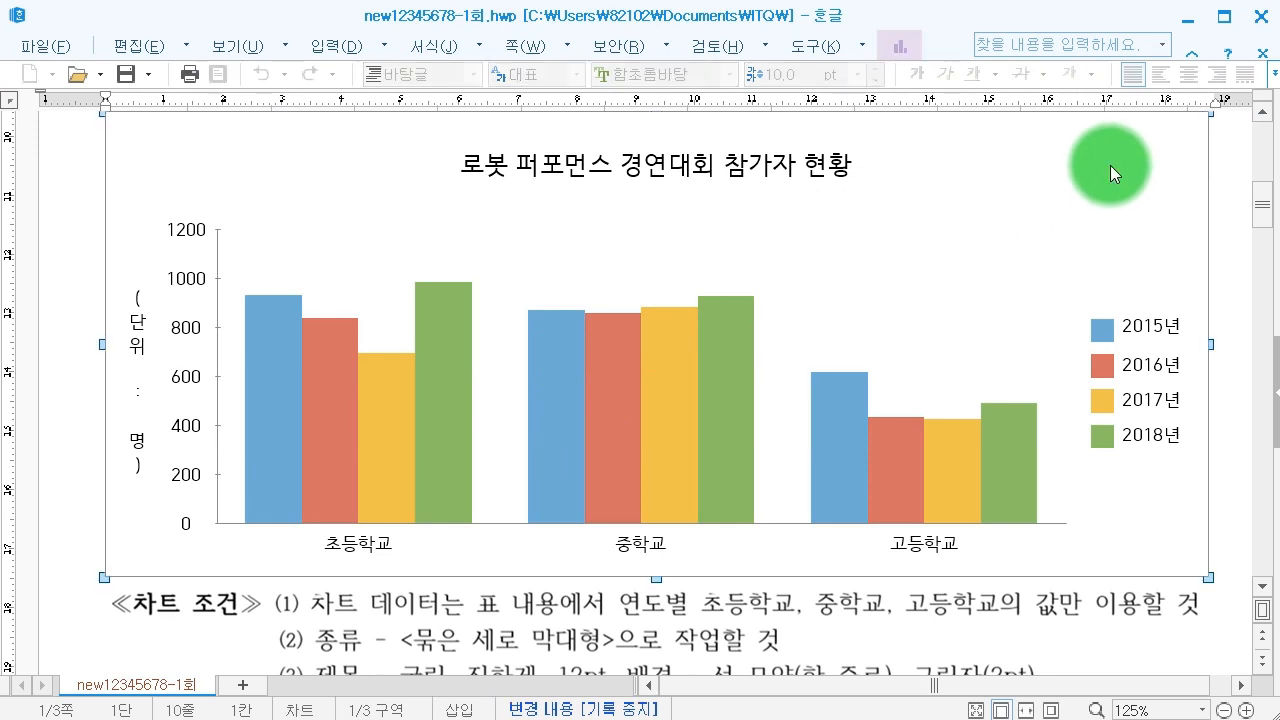
scroll(1110, 165, "down", 3)
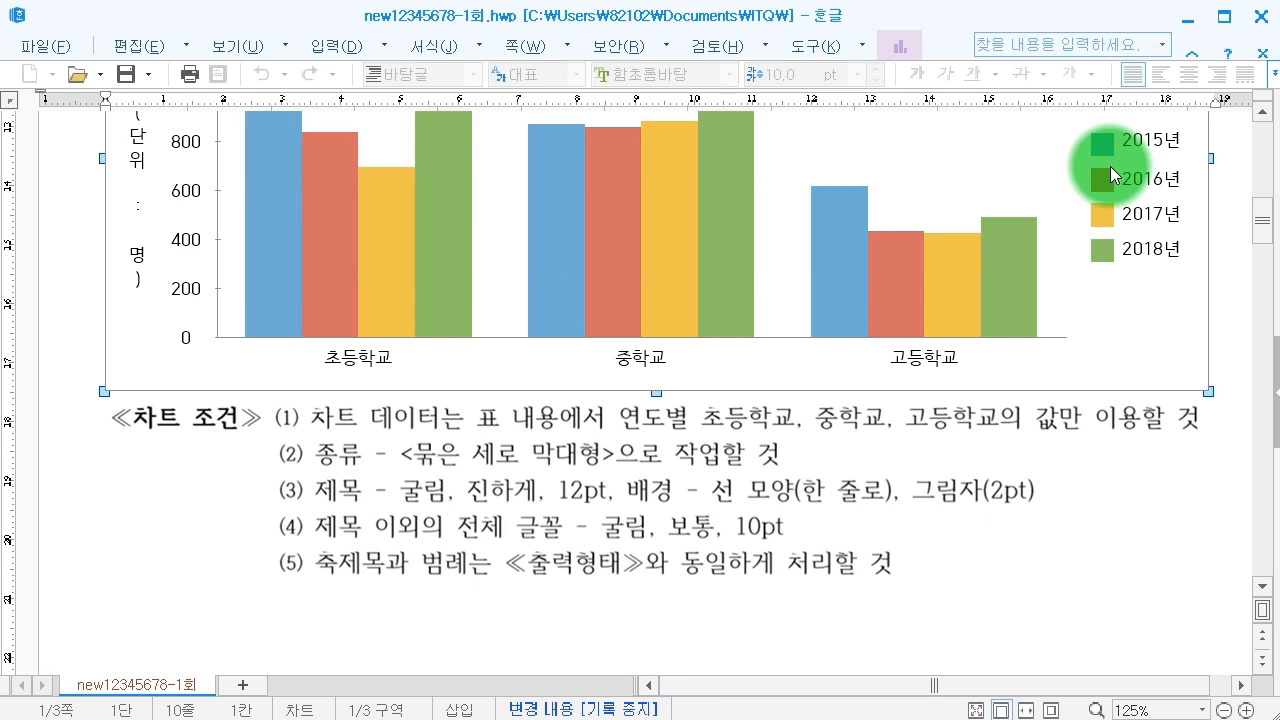
scroll(1111, 173, "up", 3)
right_click(1110, 168)
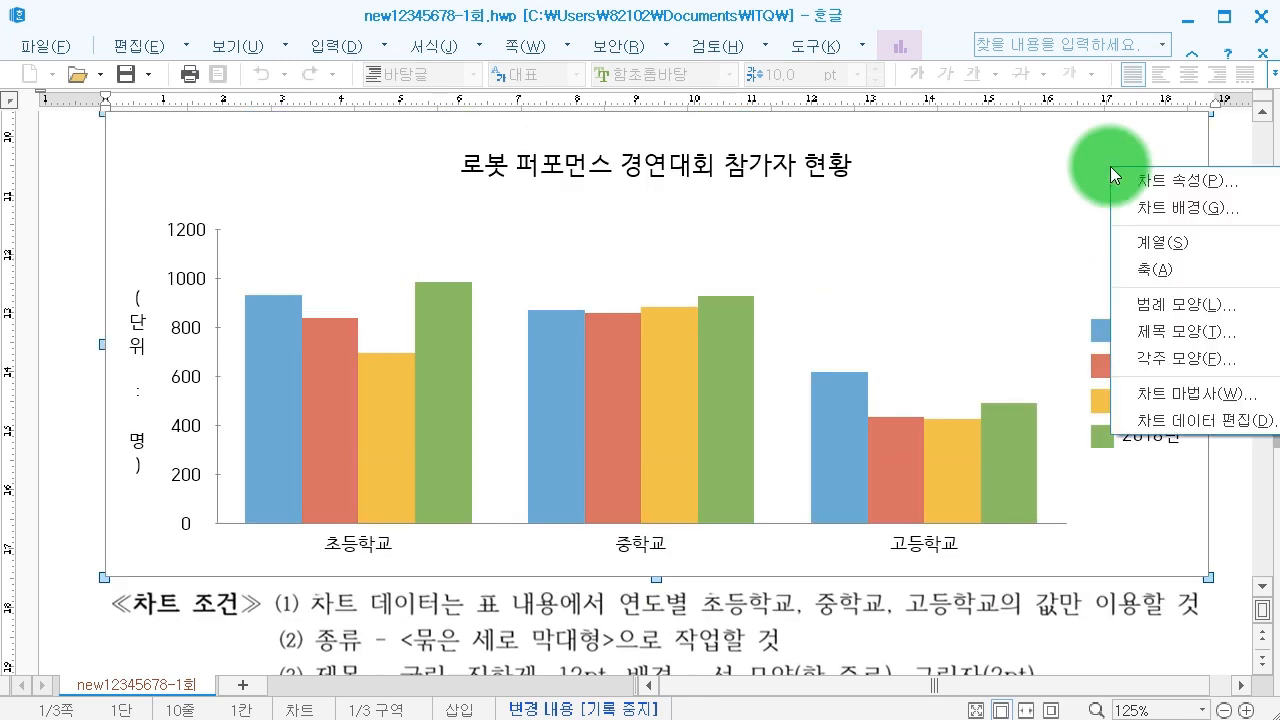
left_click(966, 187)
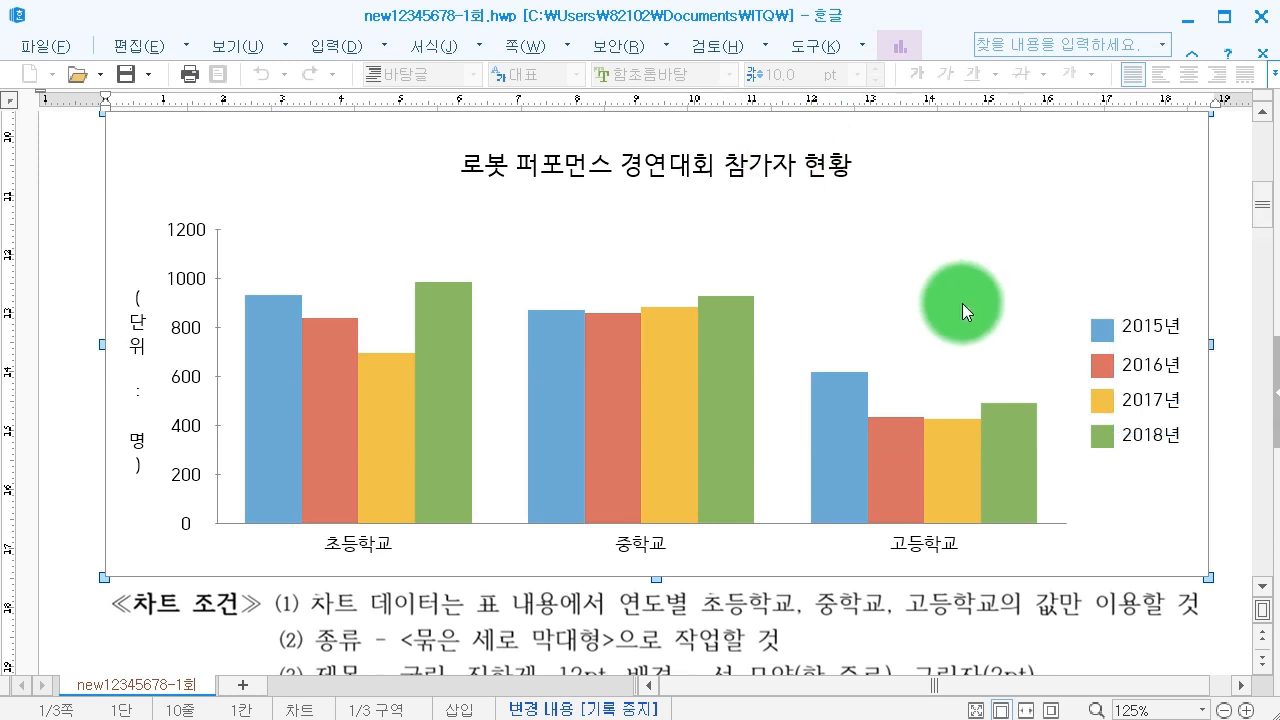
scroll(962, 303, "down", 3)
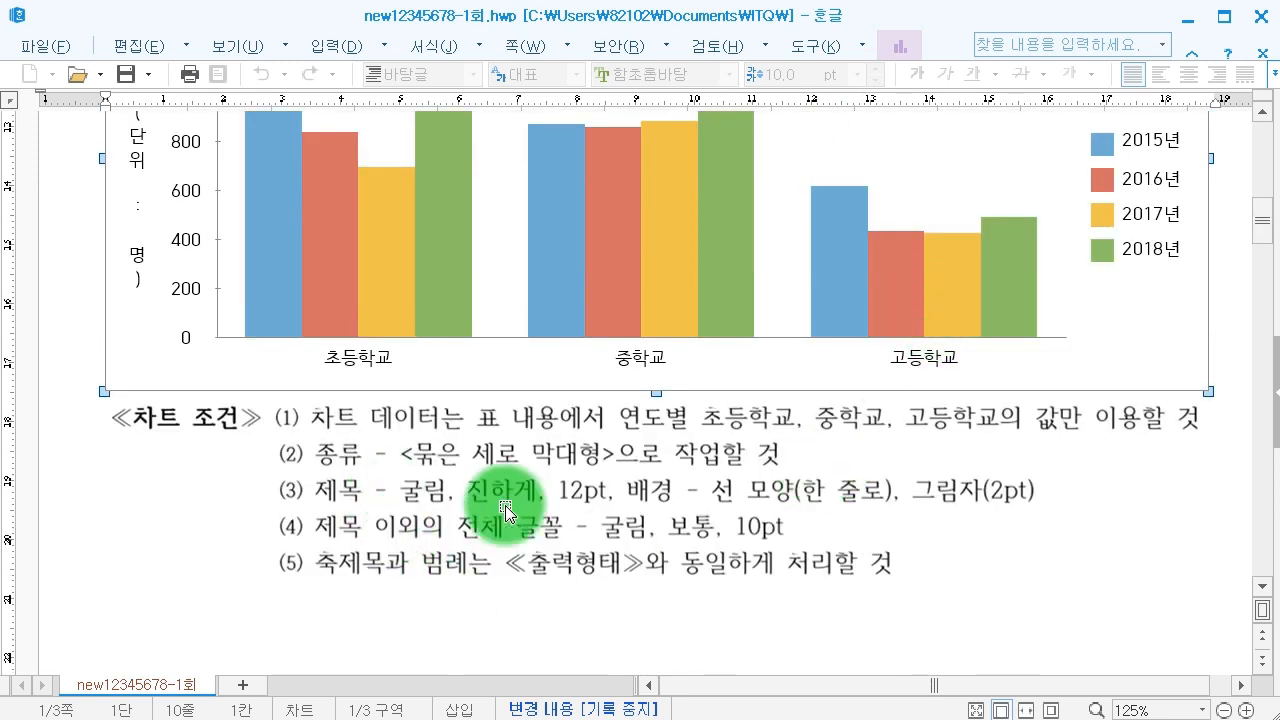
left_click(900, 45)
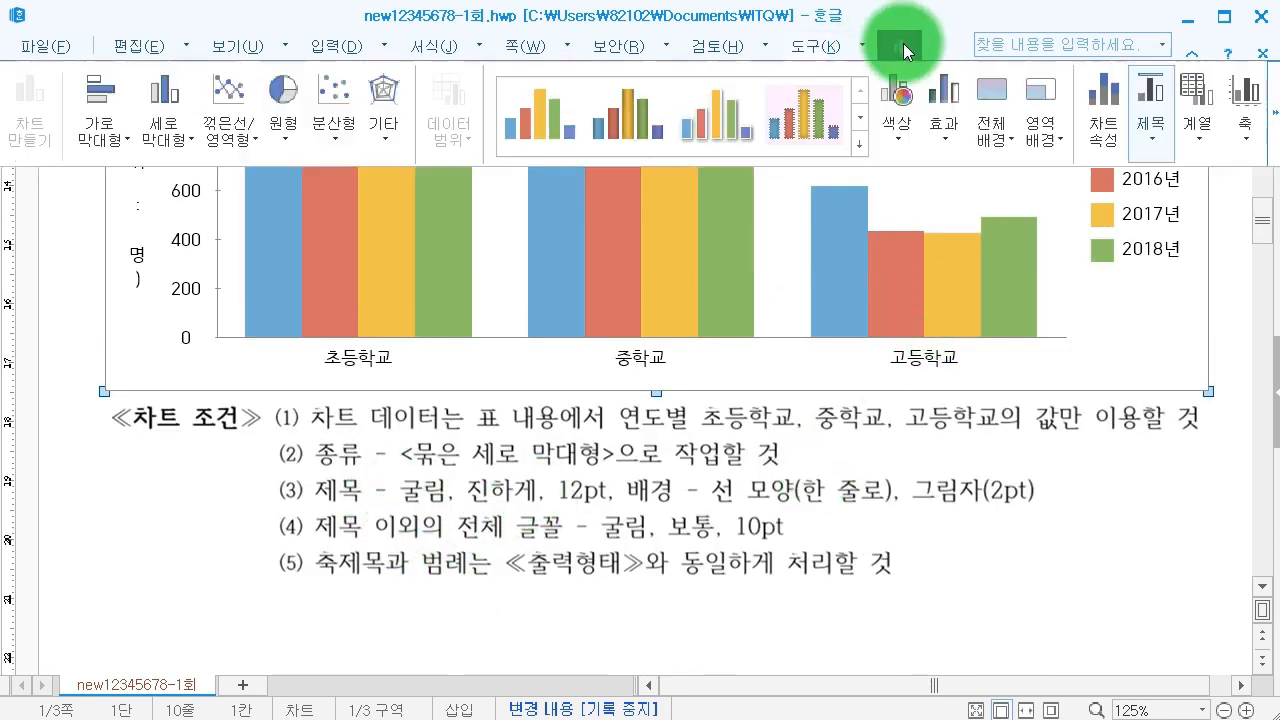
left_click(1274, 105)
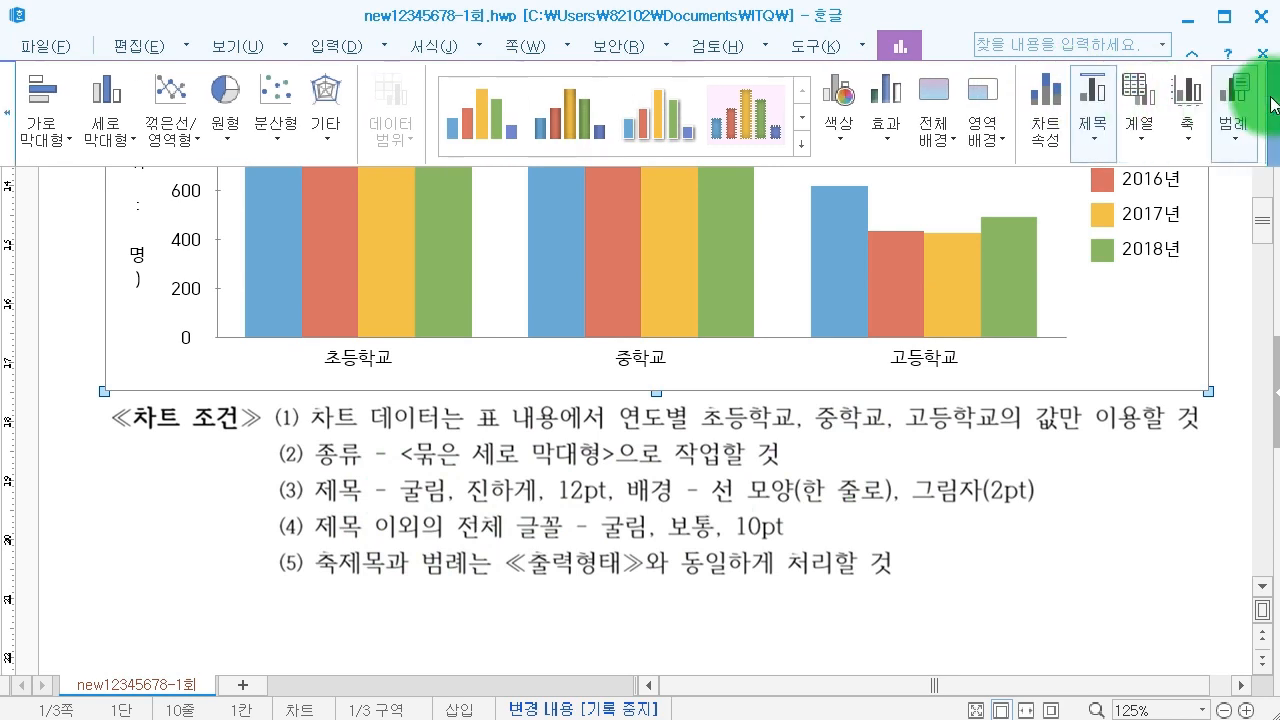
Compare the chart with the listed conditions for the title, the remaining fonts, and the axis title and legend.
left_click(622, 594)
scroll(600, 600, "down", 5)
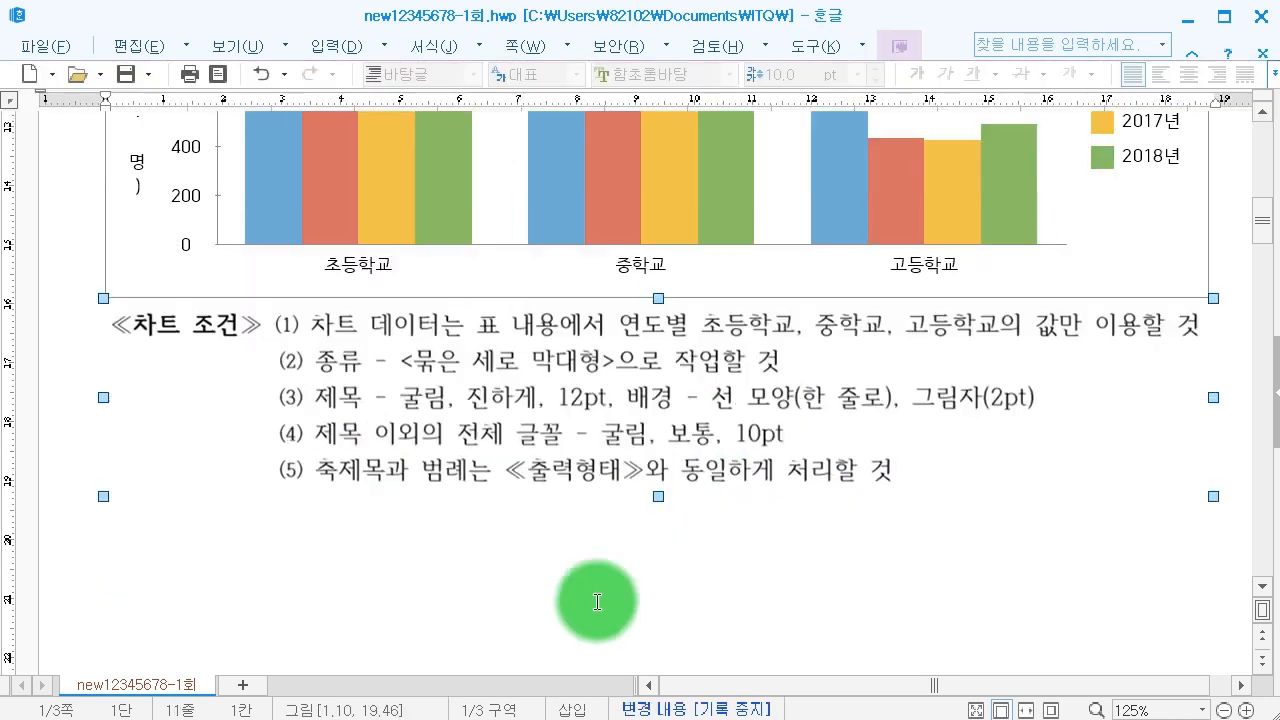
left_click(509, 497)
scroll(503, 515, "up", 6)
left_click(505, 514)
scroll(508, 515, "up", 2)
scroll(508, 515, "down", 5)
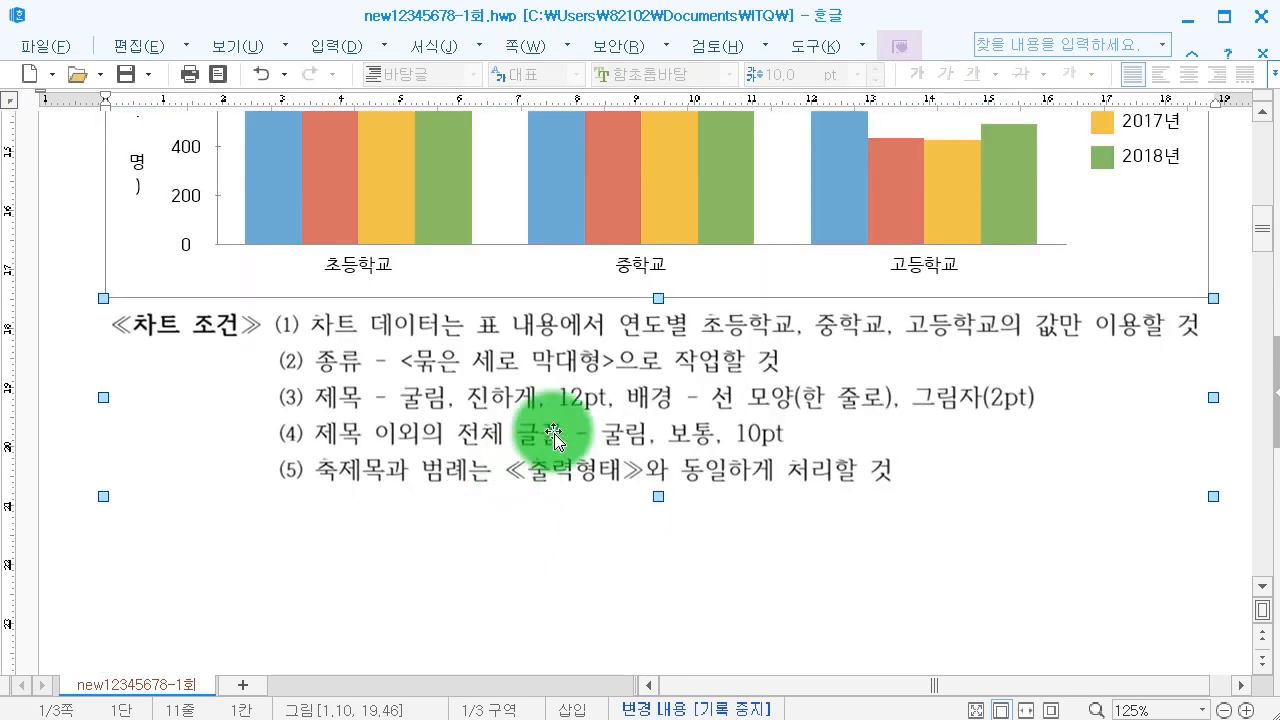
scroll(612, 490, "up", 2)
scroll(612, 450, "up", 4)
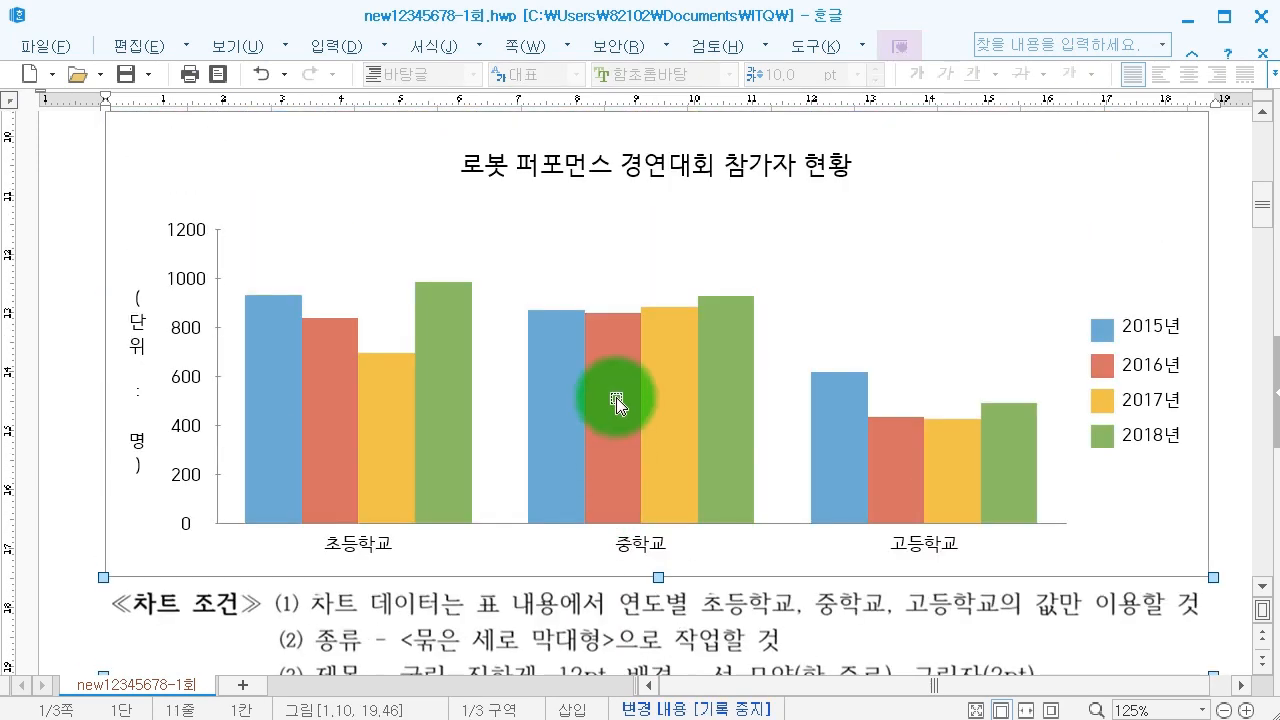
scroll(600, 420, "down", 2)
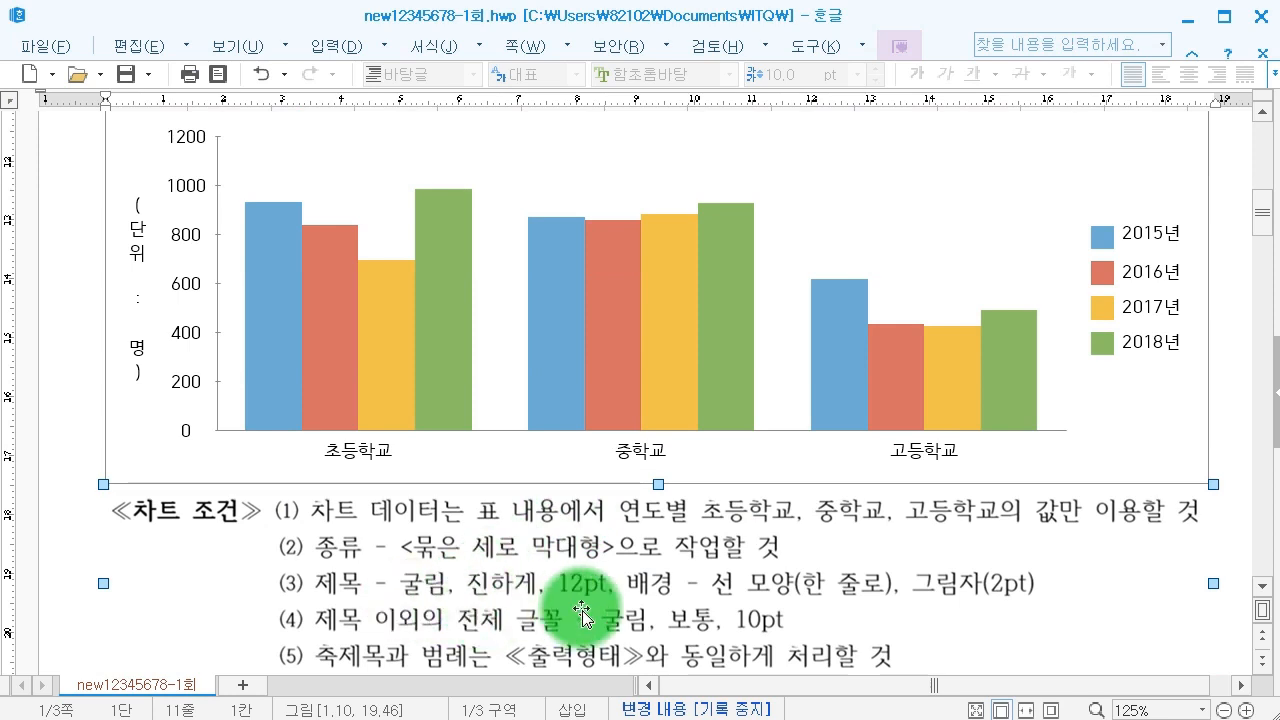
scroll(595, 607, "up", 2)
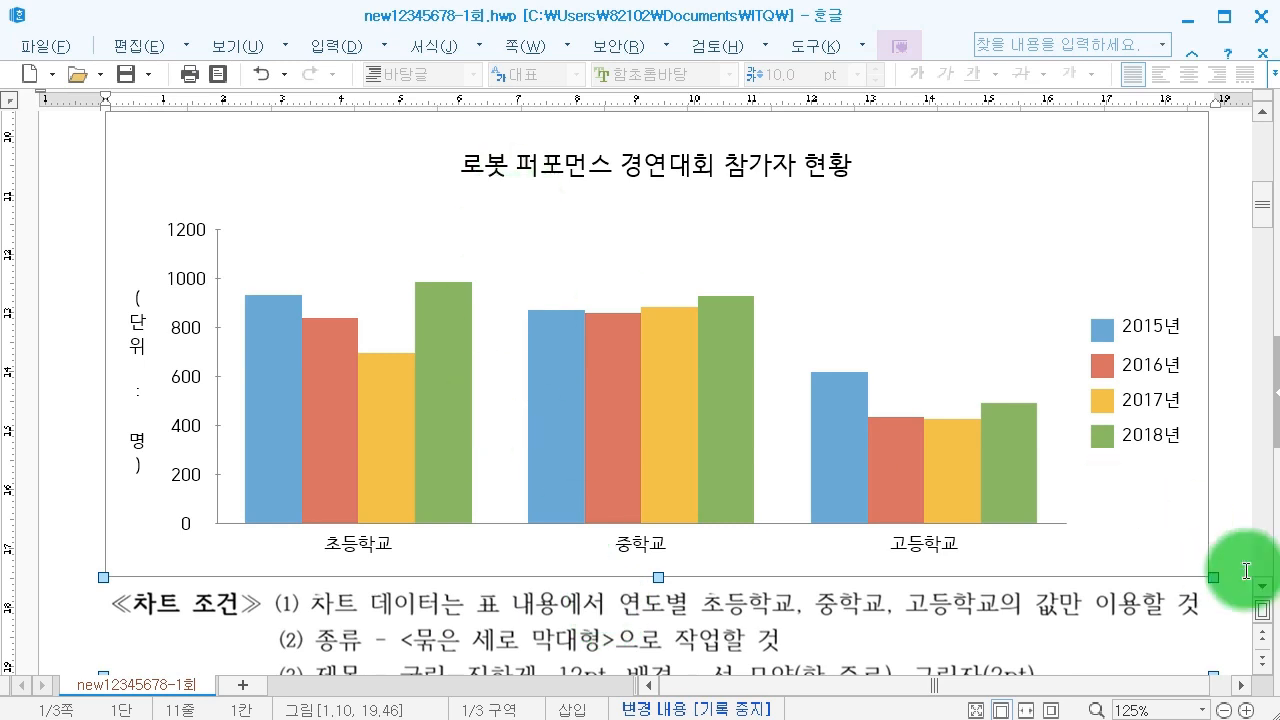
Open the chart title's format settings (제목 모양) and set its font to 굴림 with bold.
left_click_drag(1258, 198, 1262, 207)
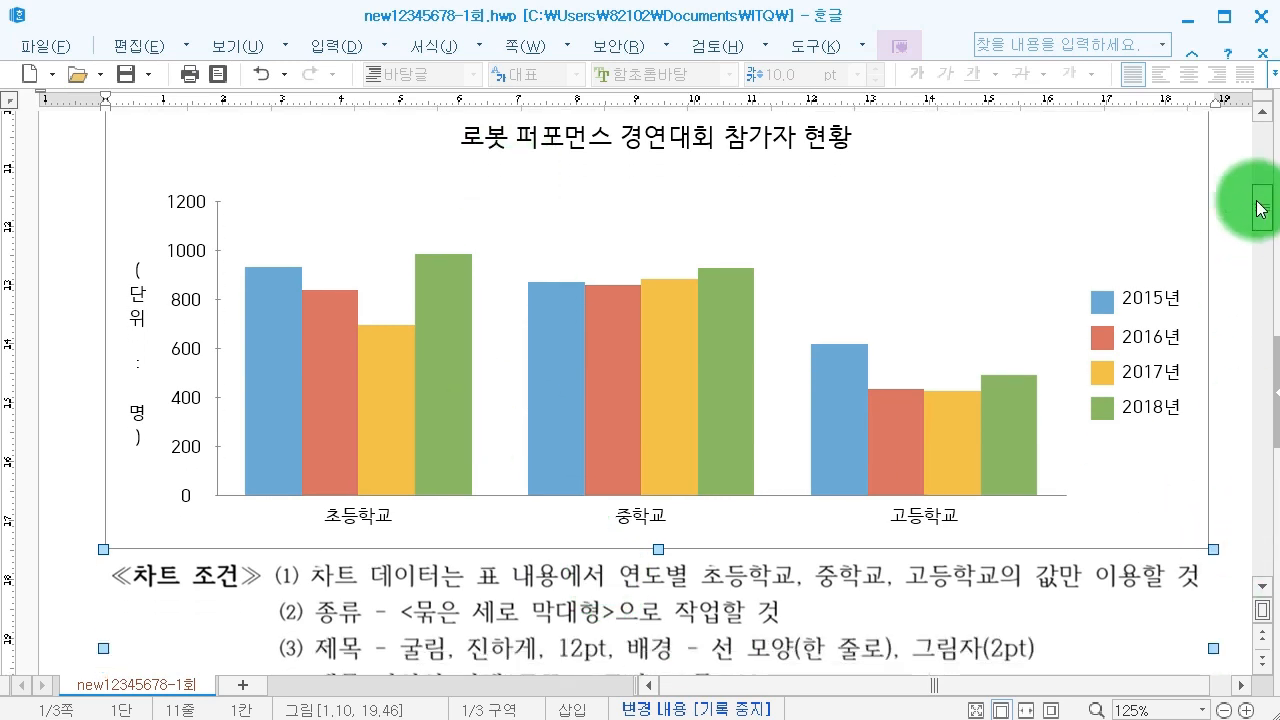
left_click(658, 143)
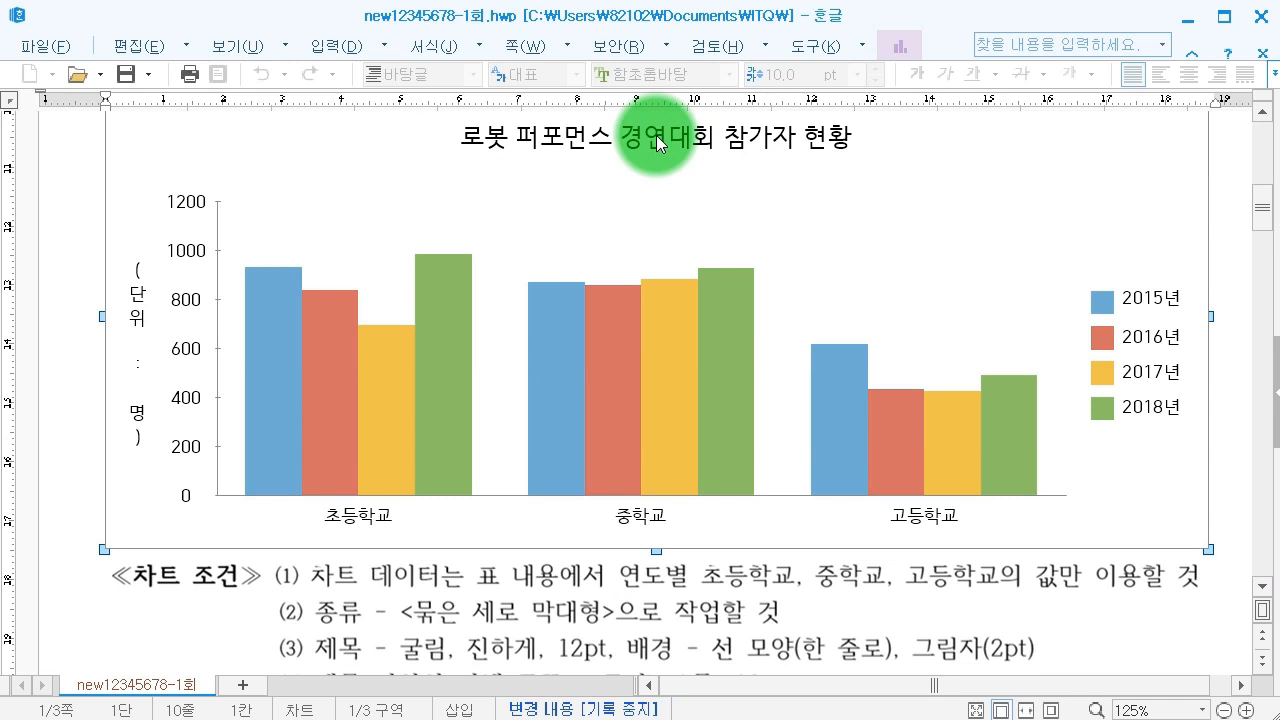
double_click(657, 137)
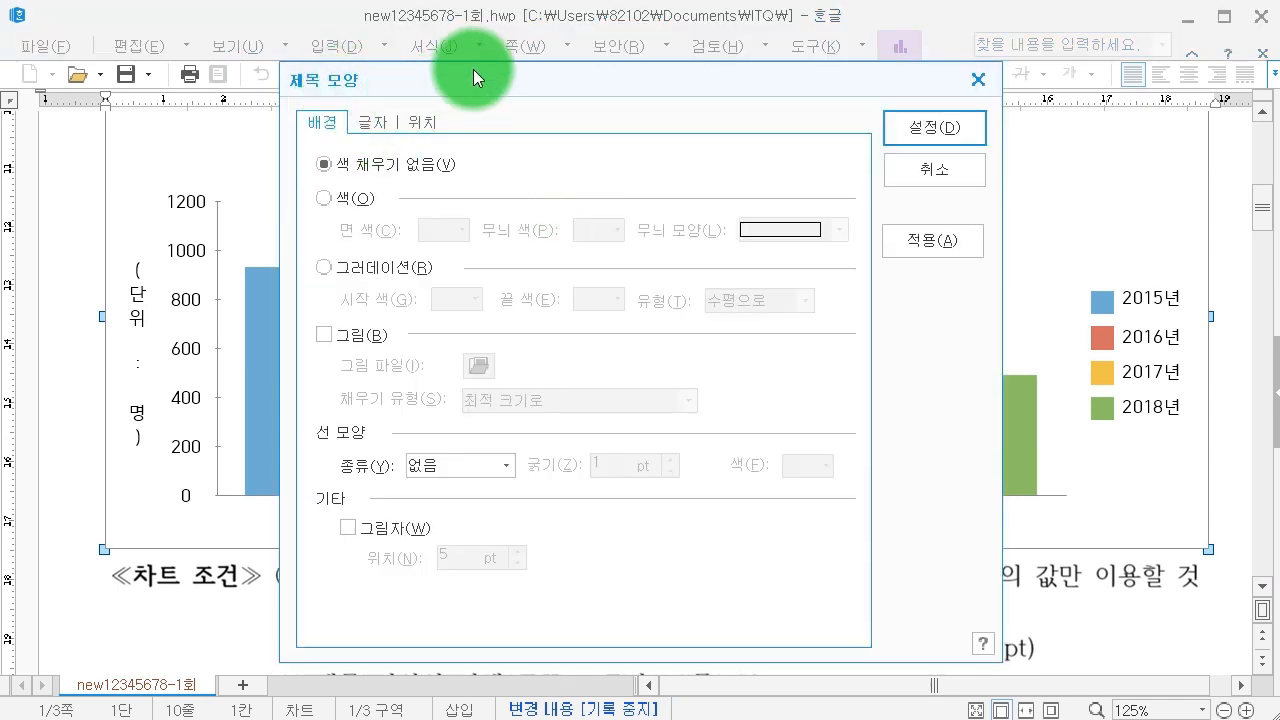
left_click_drag(473, 69, 477, 28)
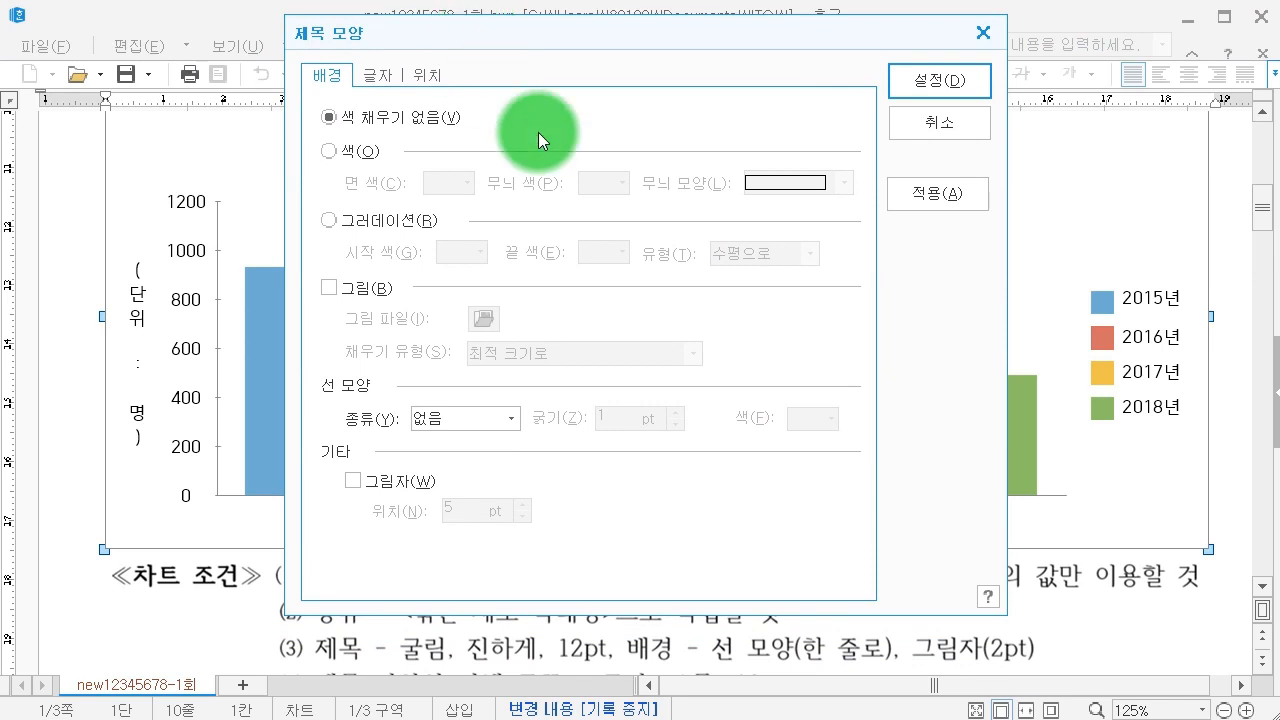
left_click(380, 77)
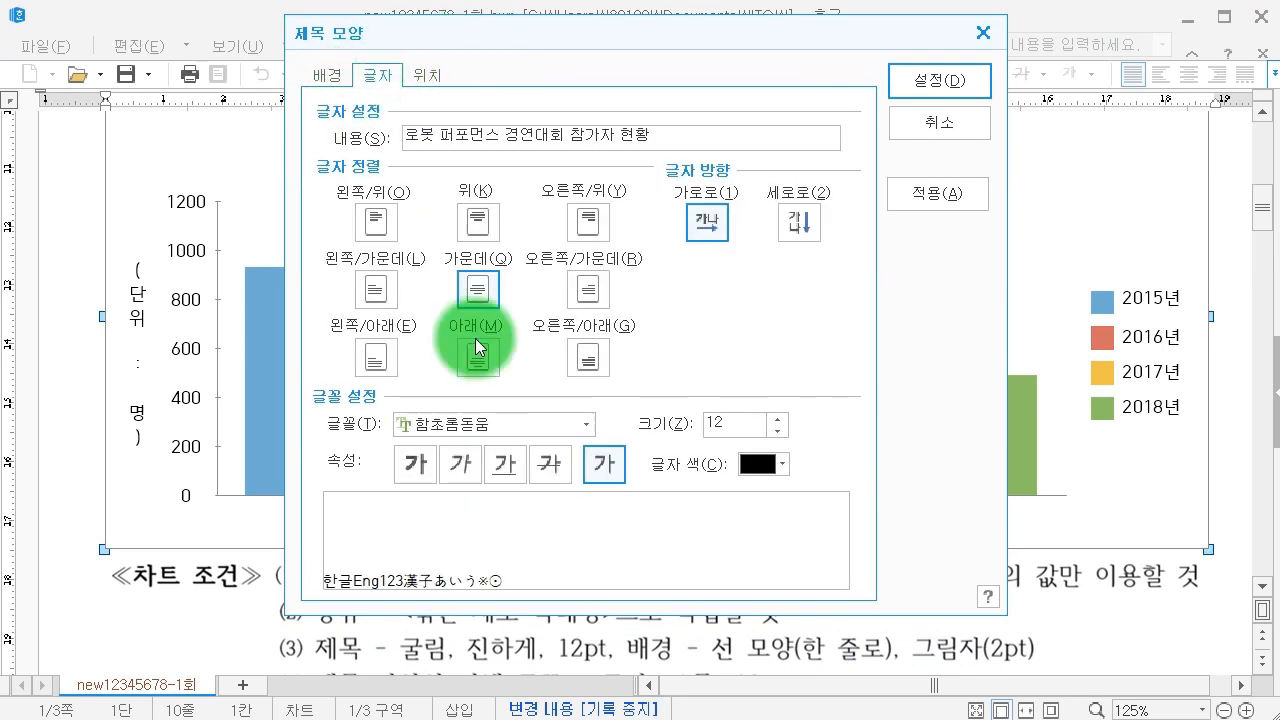
left_click(490, 420)
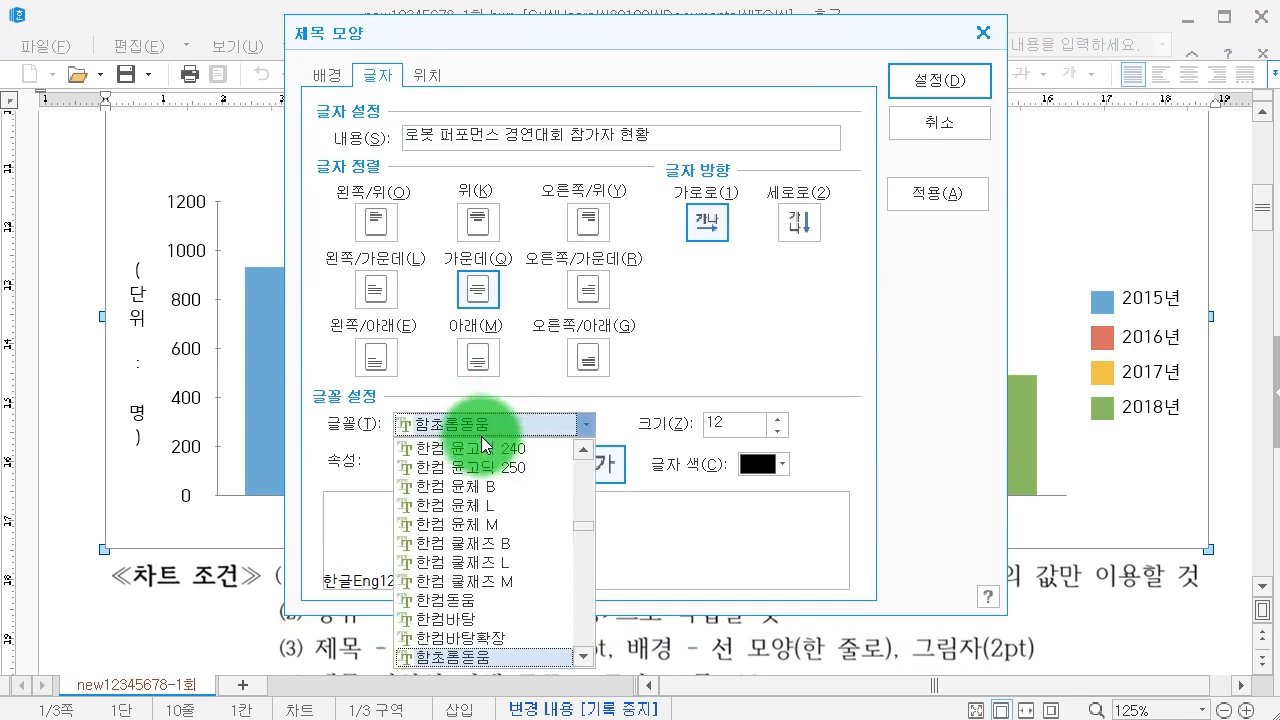
type("굴림")
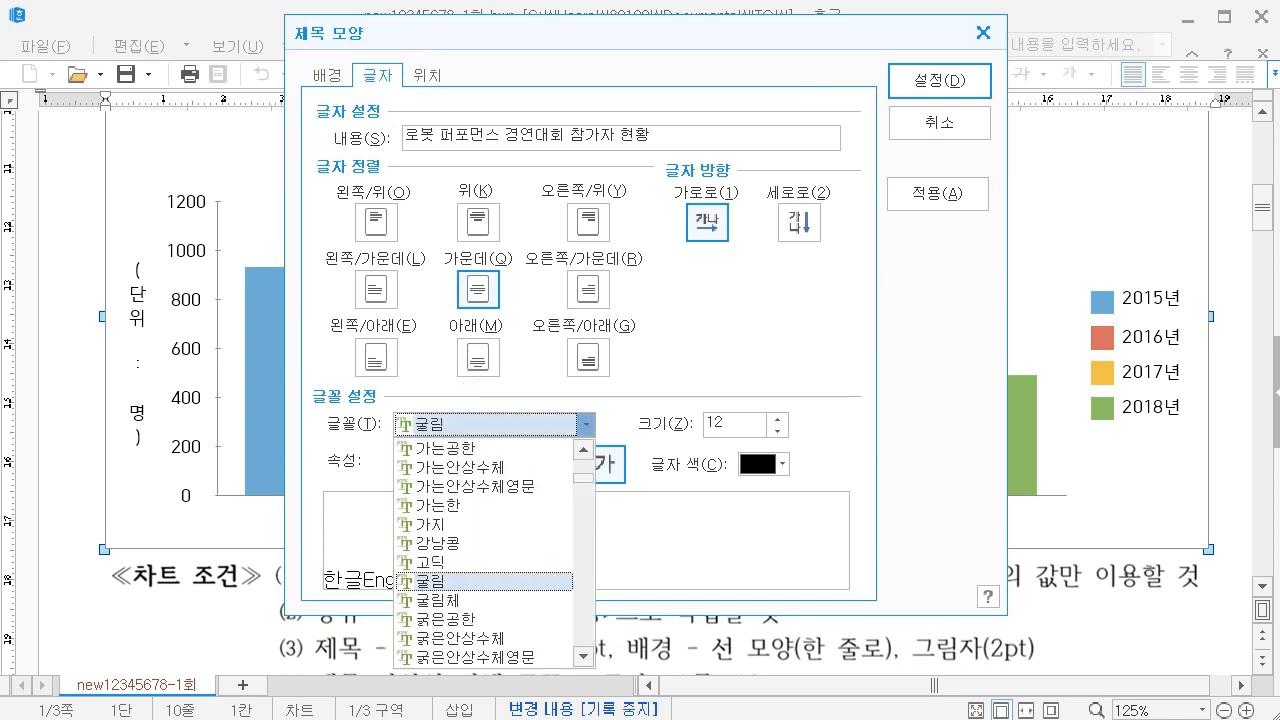
key("Return")
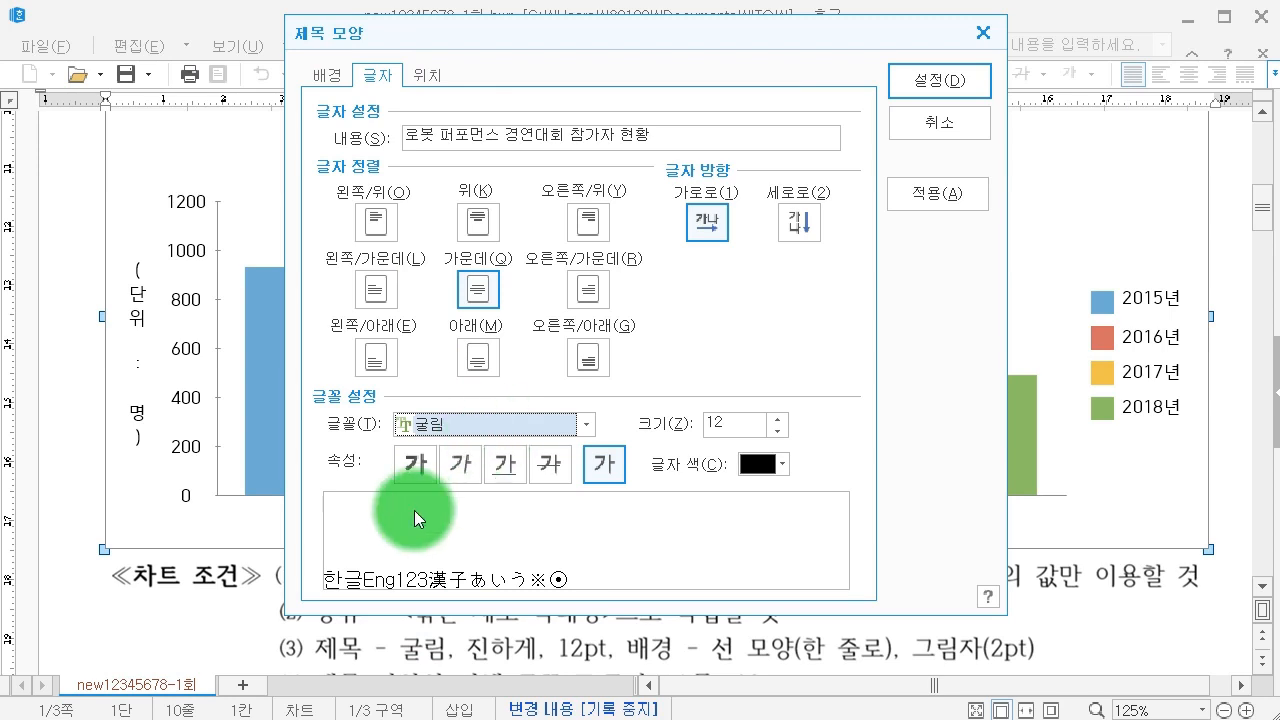
left_click(418, 473)
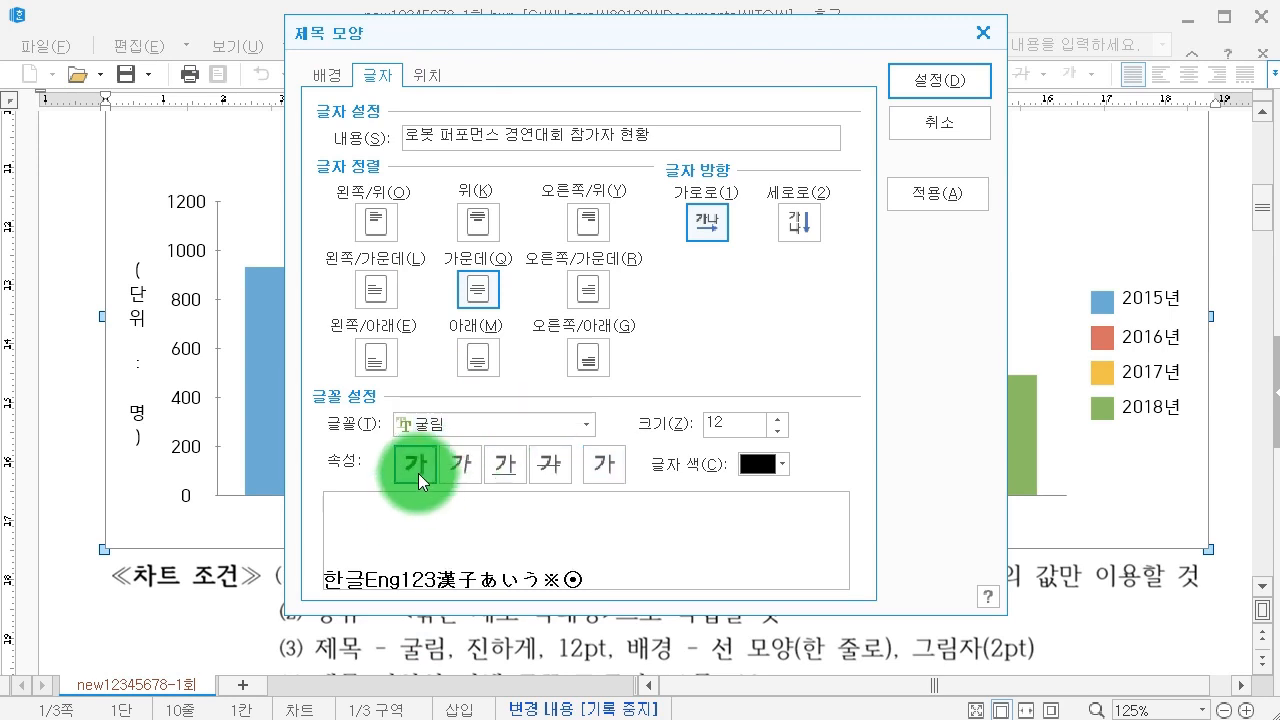
Give the chart title a single-line (한 줄로) border and a 2 pt shadow, and apply the title settings.
left_click(340, 75)
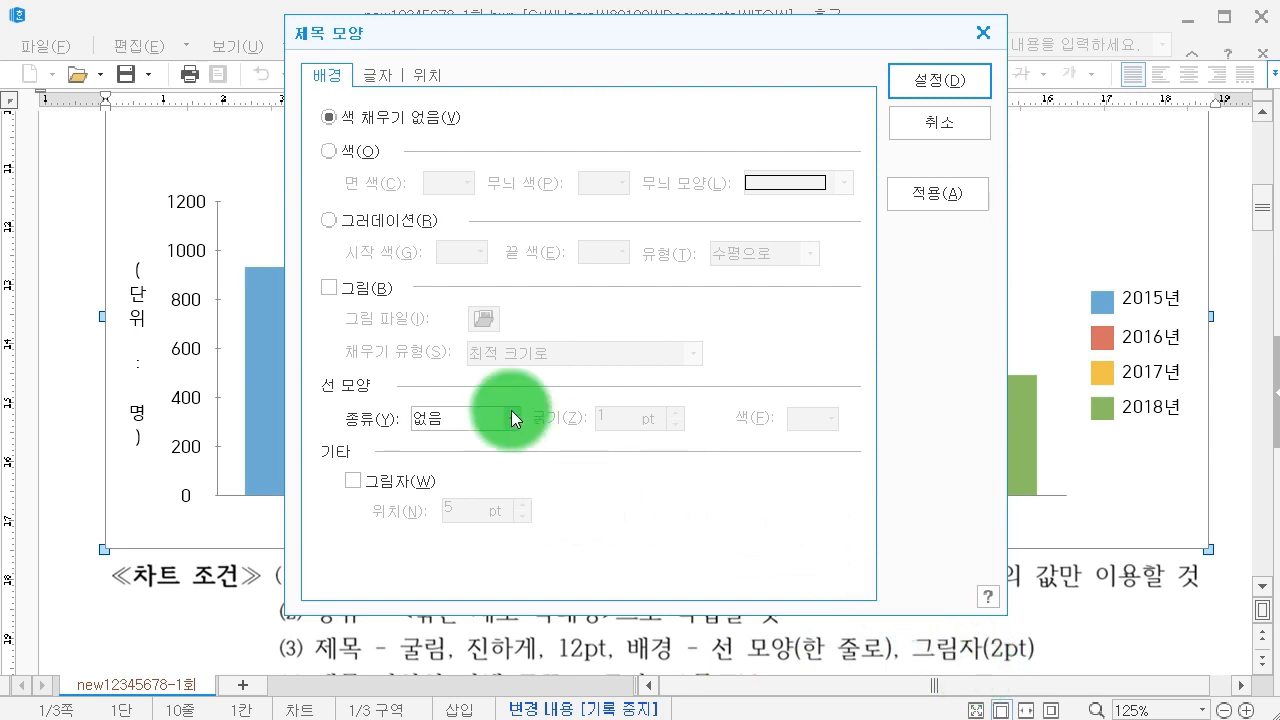
left_click(471, 413)
left_click(469, 460)
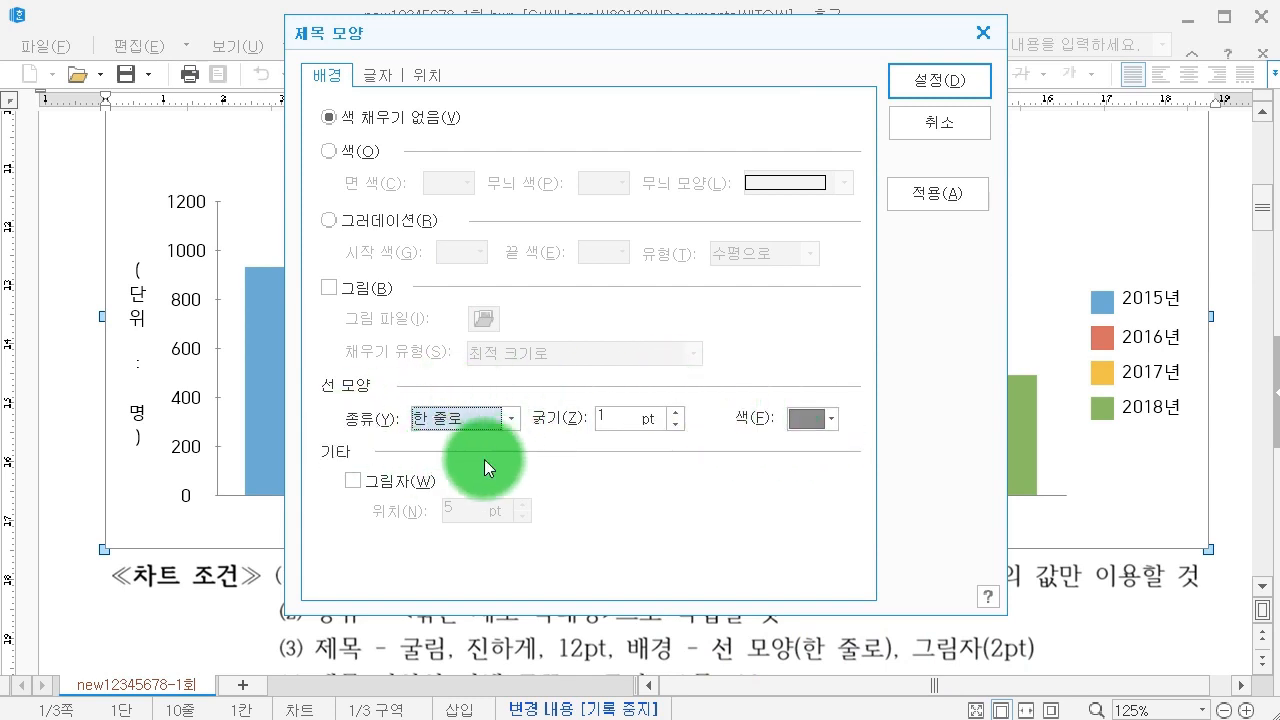
left_click(372, 481)
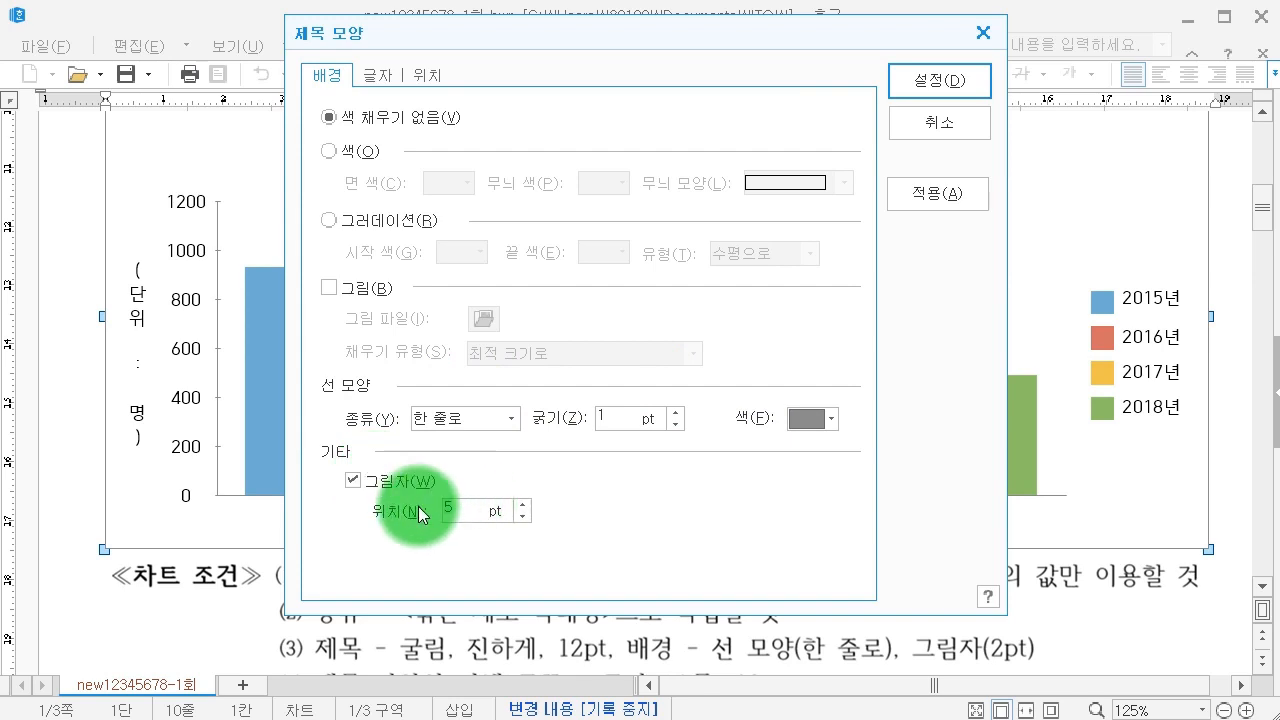
type("2")
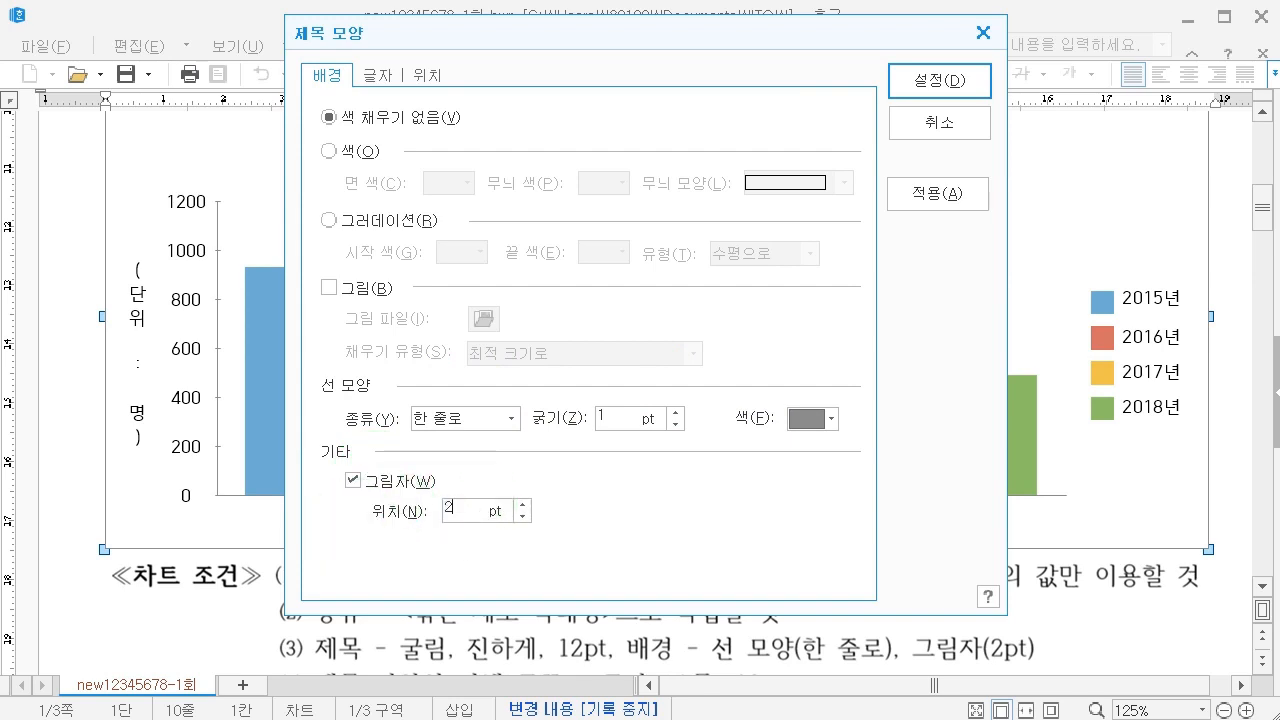
key("Return")
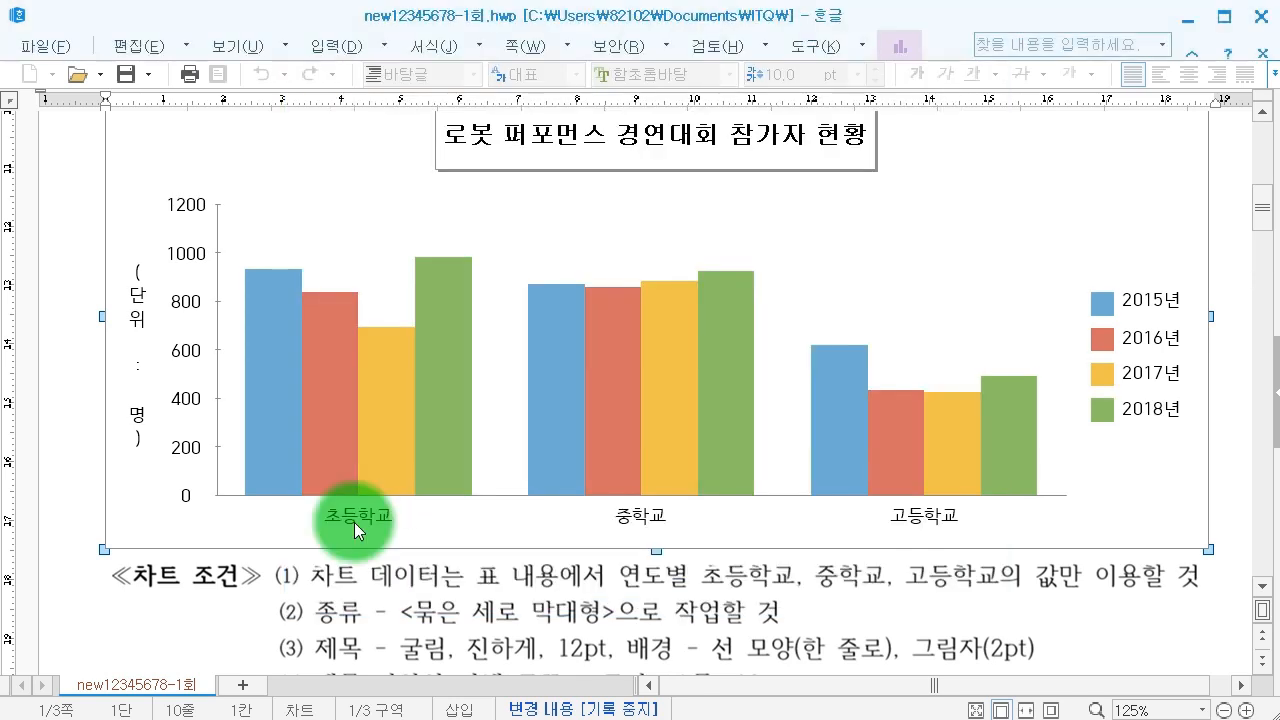